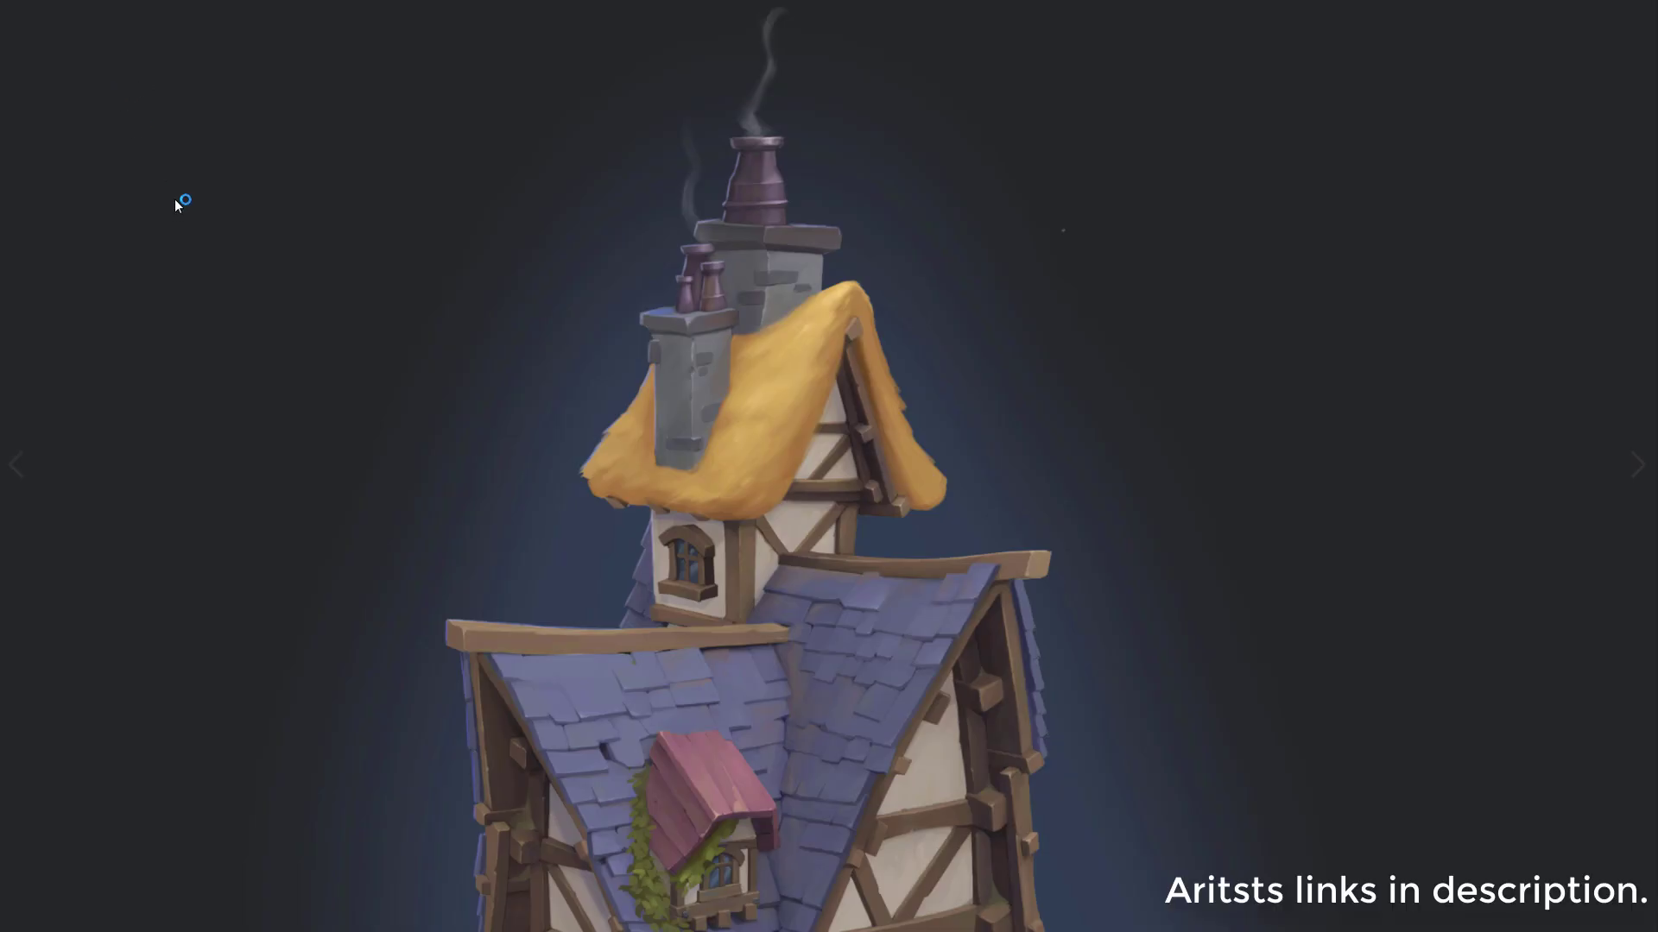
Examine the stylised timber-framed house artwork from its roofs and upper storeys down to the wagon base and campfire.
scroll(174, 191, "down", 8)
scroll(177, 197, "down", 4)
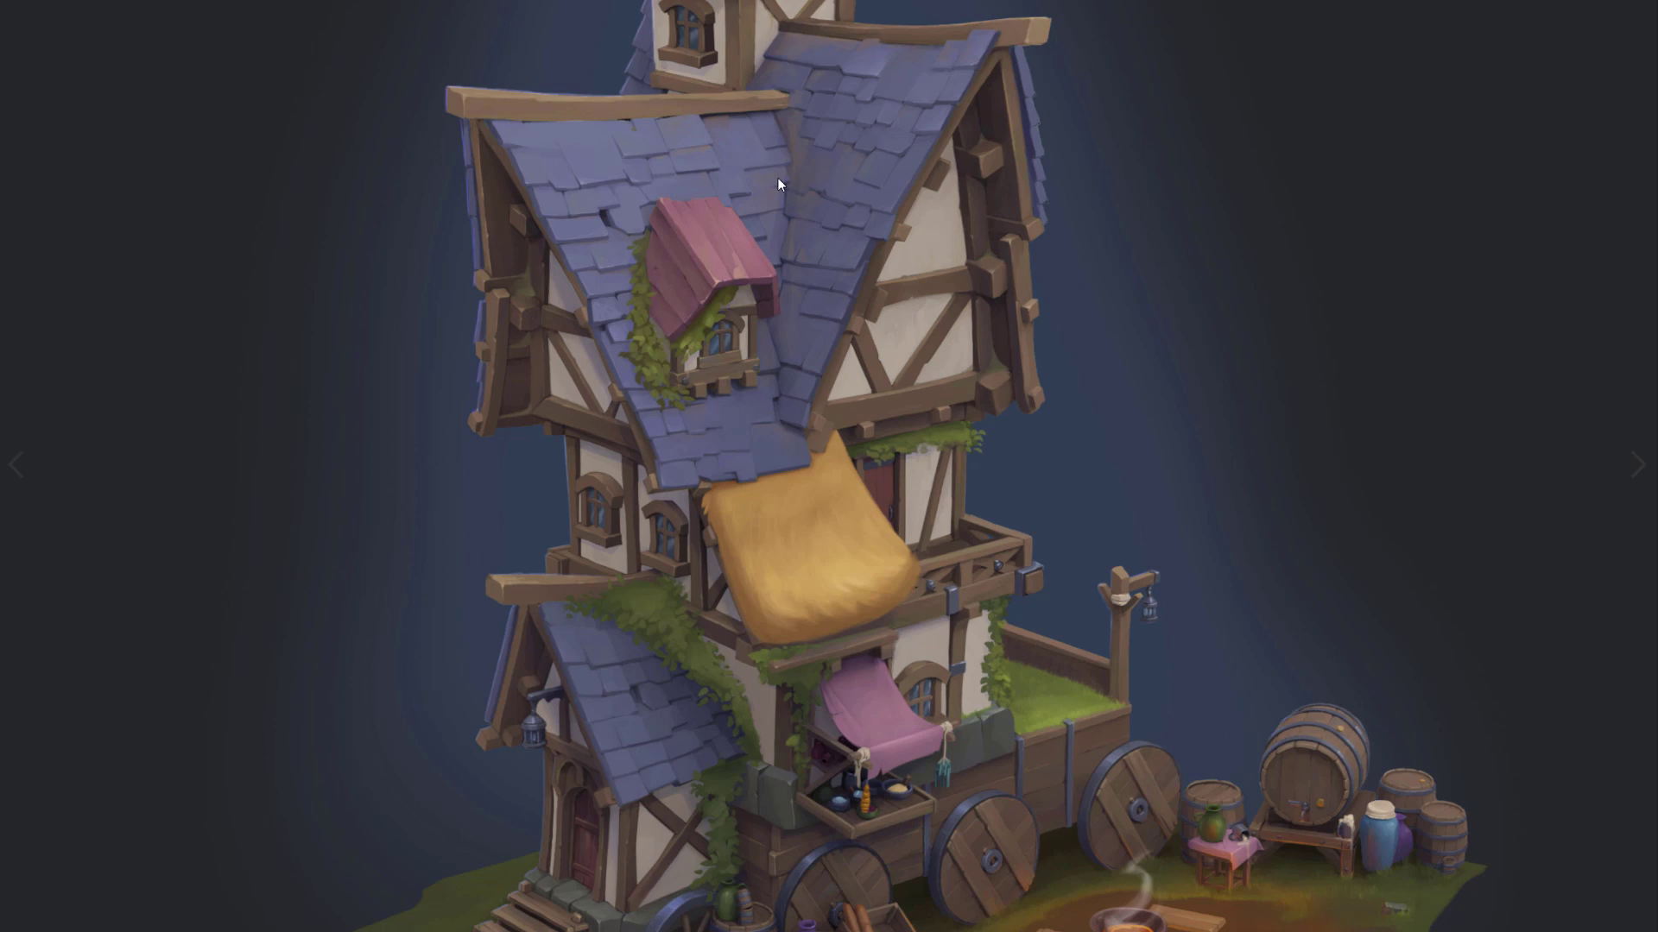
scroll(777, 177, "down", 3)
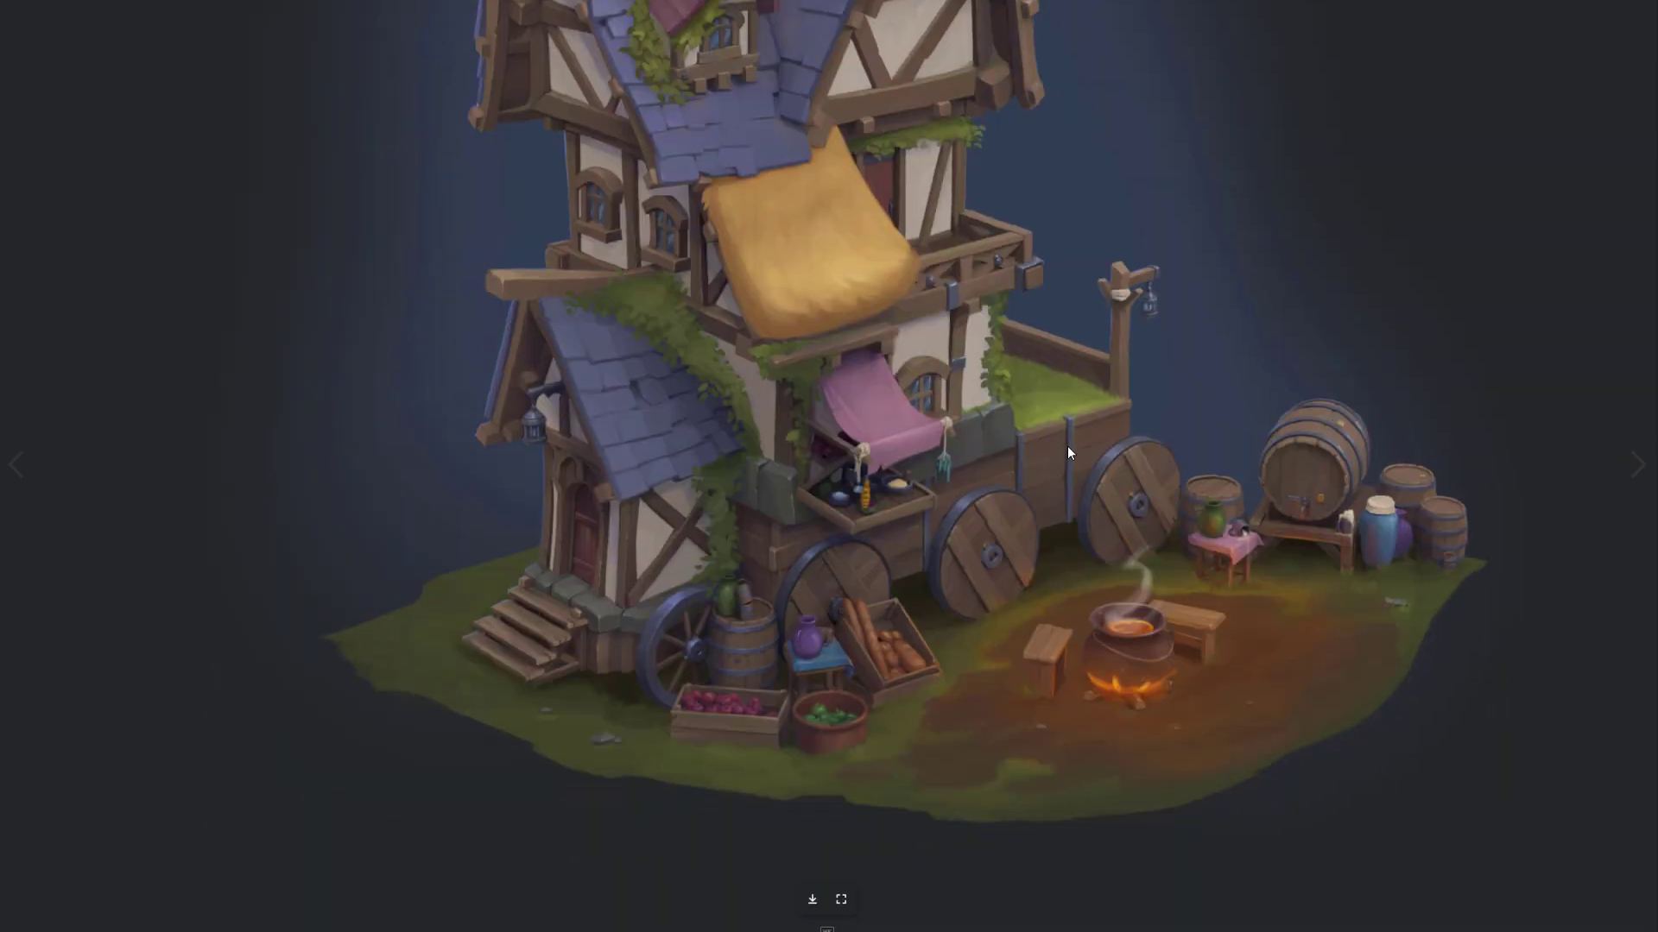
scroll(856, 281, "up", 4)
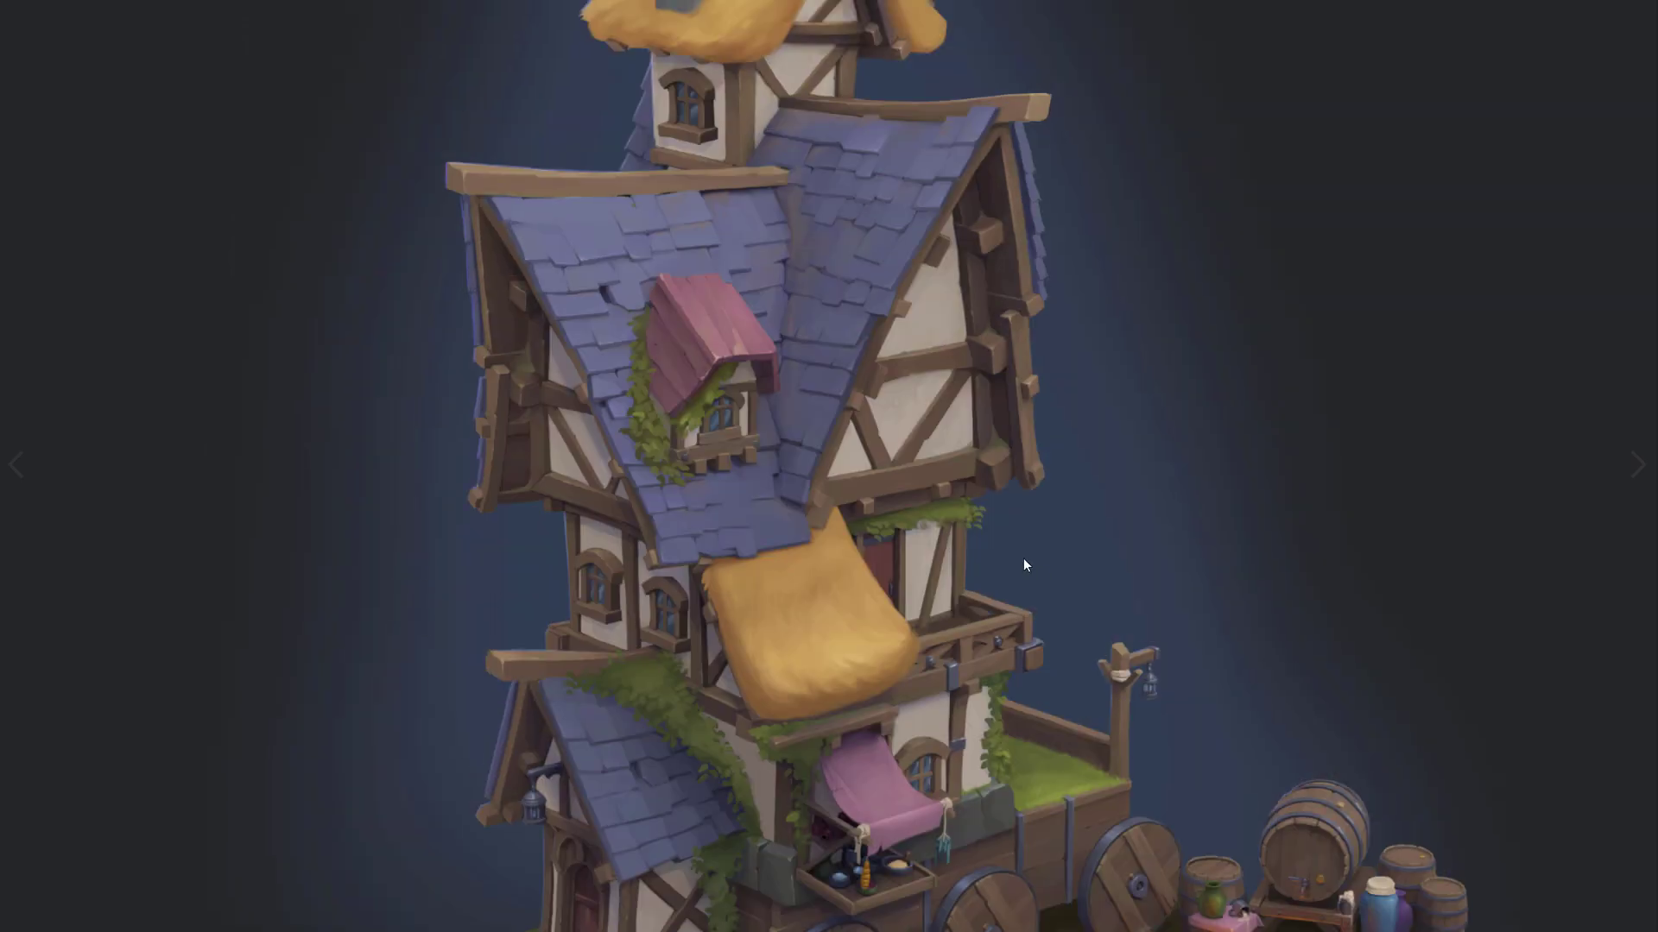
scroll(1023, 558, "down", 4)
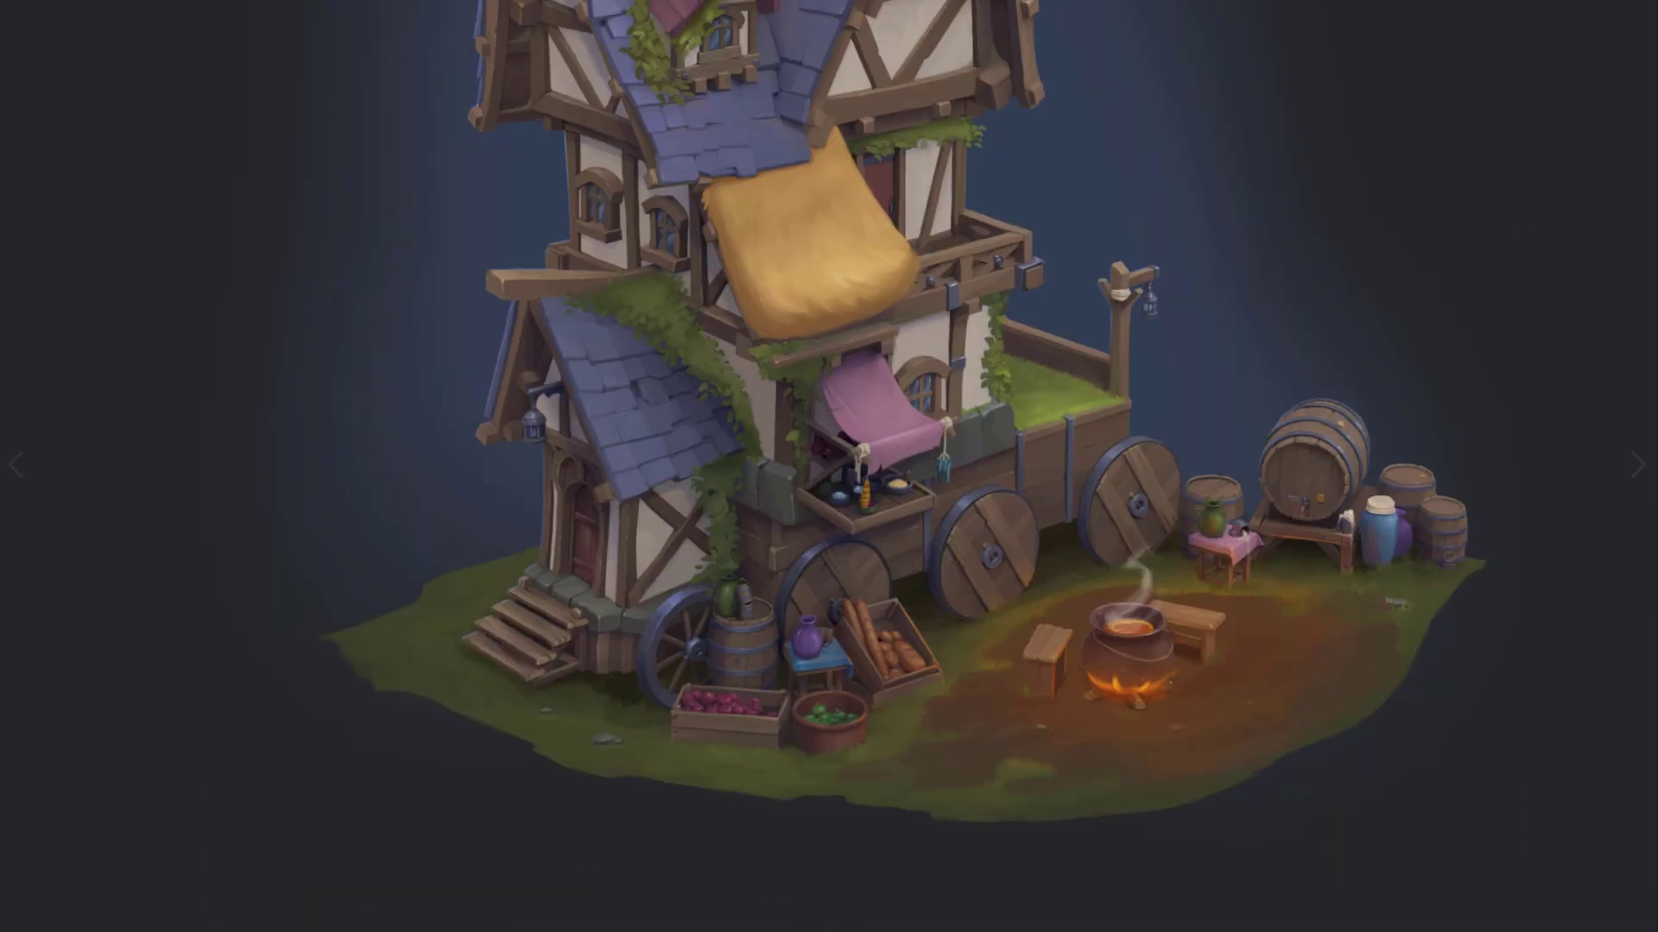
key("ctrl+Tab")
scroll(747, 417, "up", 5)
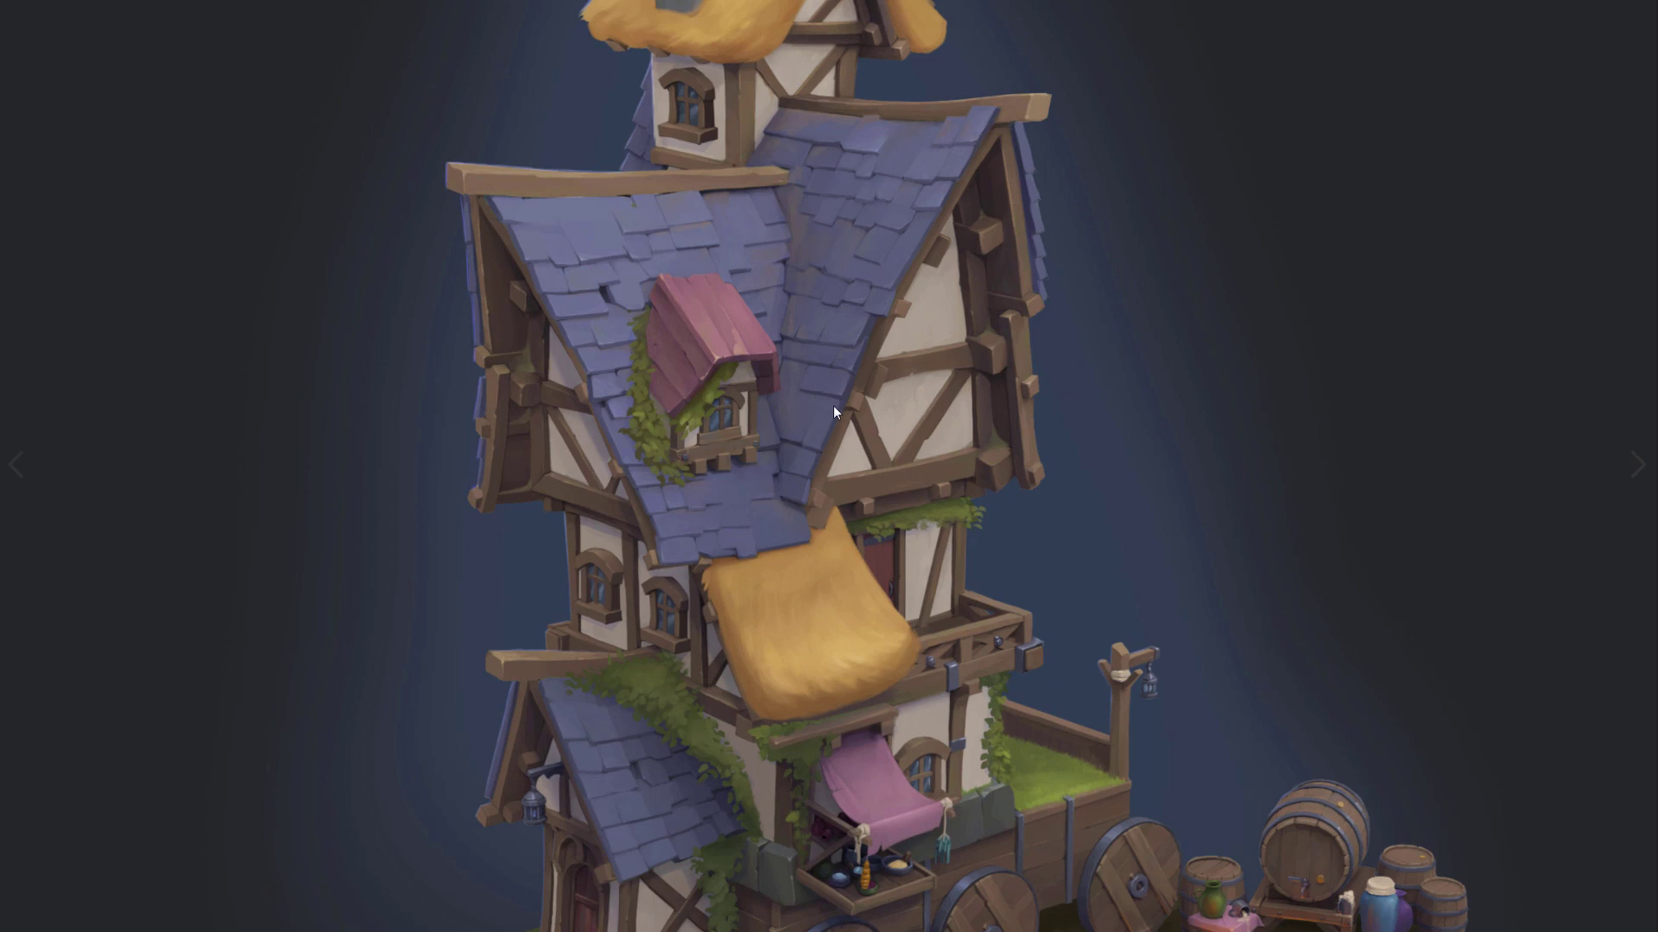
scroll(1096, 485, "down", 5)
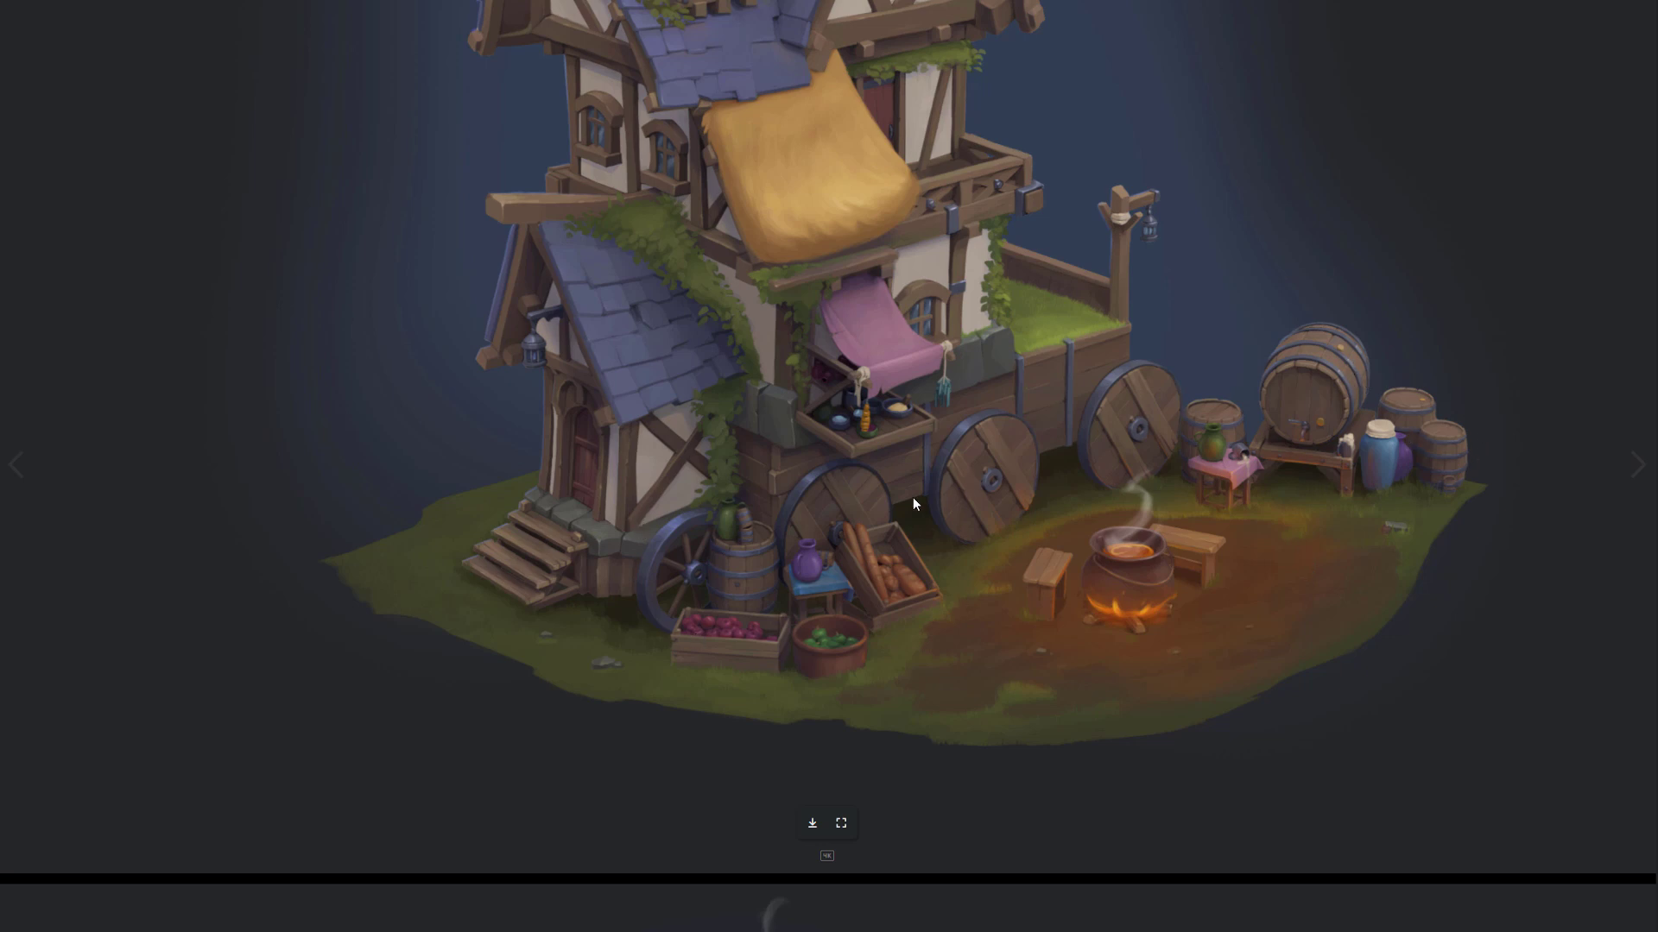
scroll(676, 445, "up", 3)
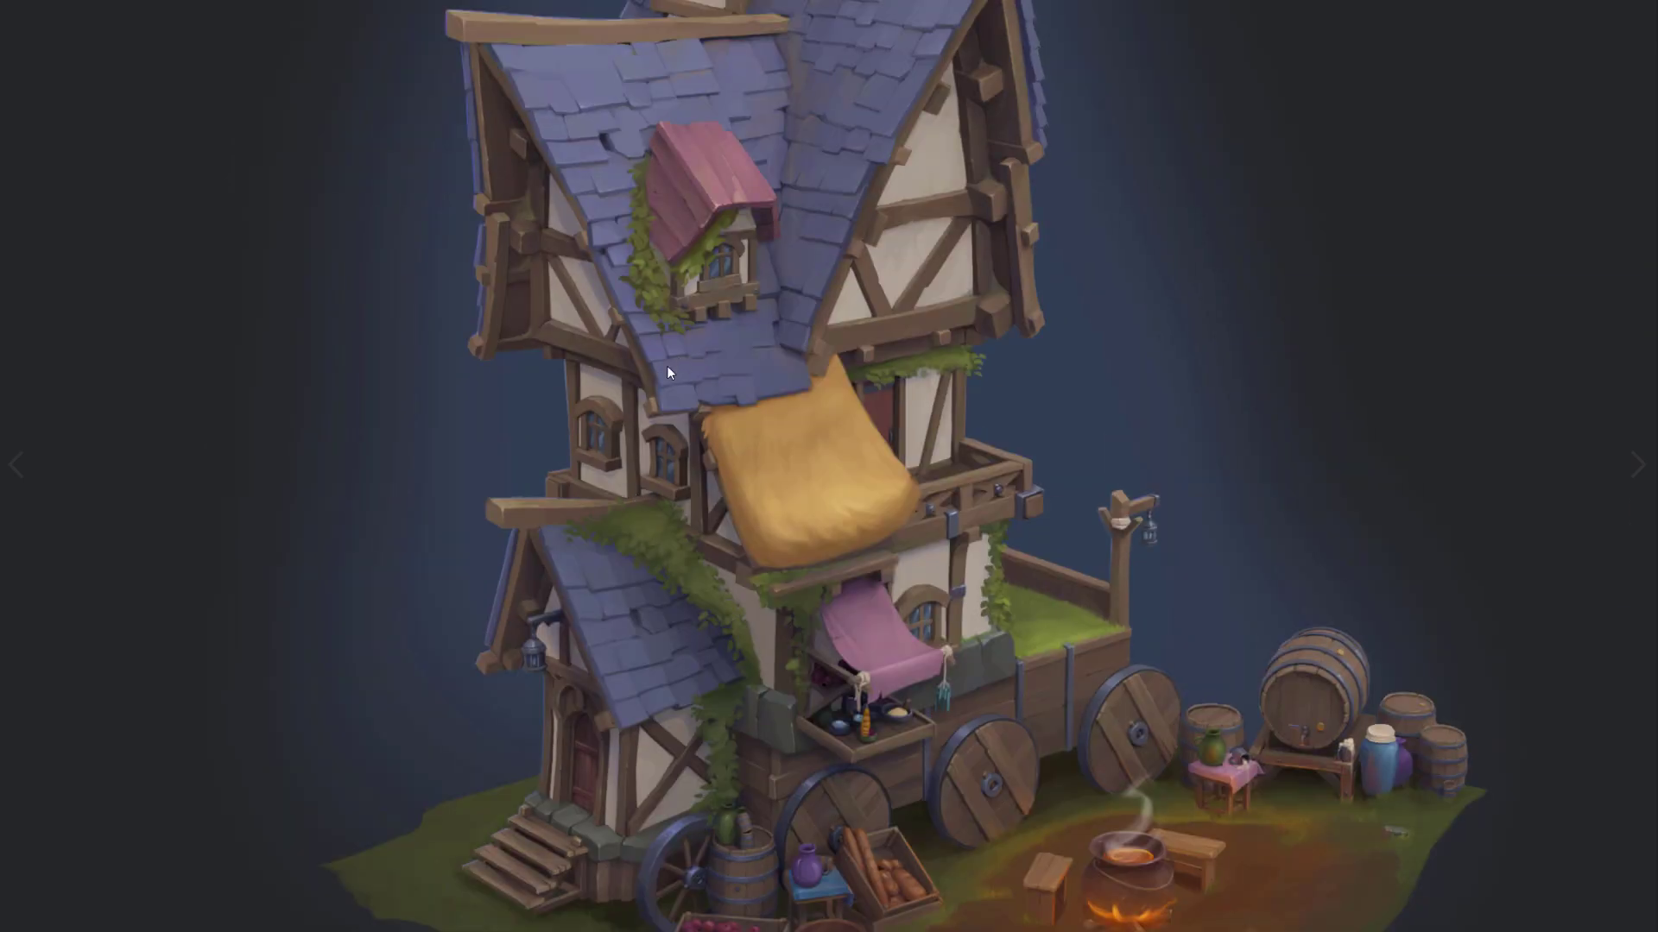
scroll(604, 224, "up", 3)
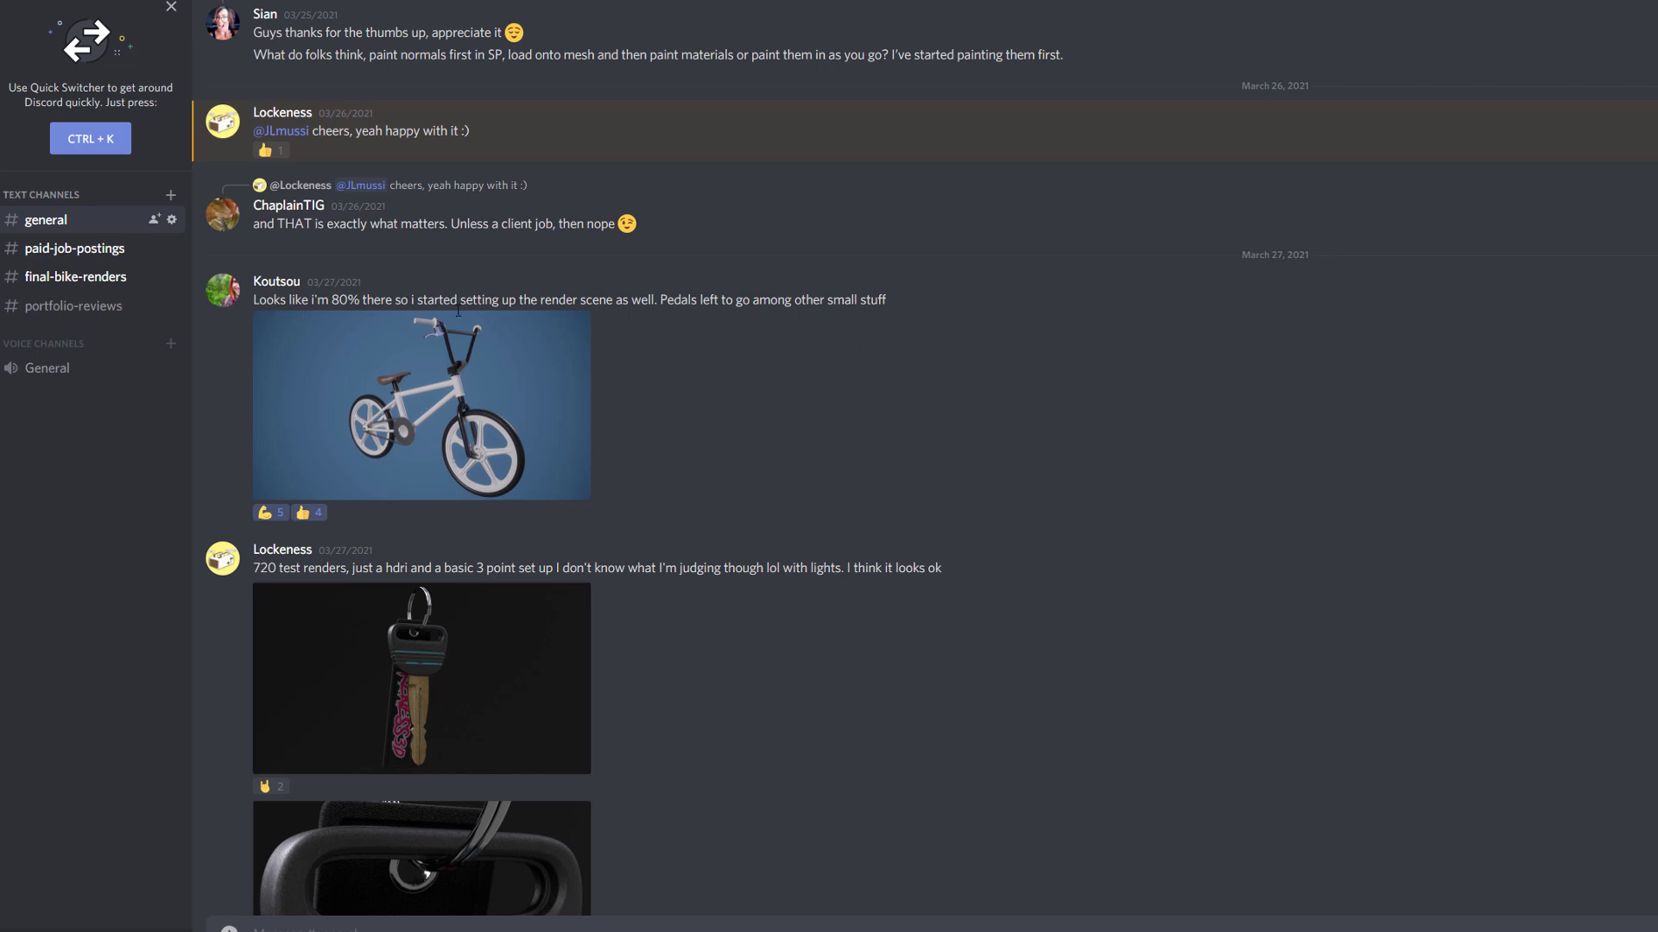
View the enlarged BMX bike render in the Discord general channel and read the feedback posted below it.
left_click(378, 402)
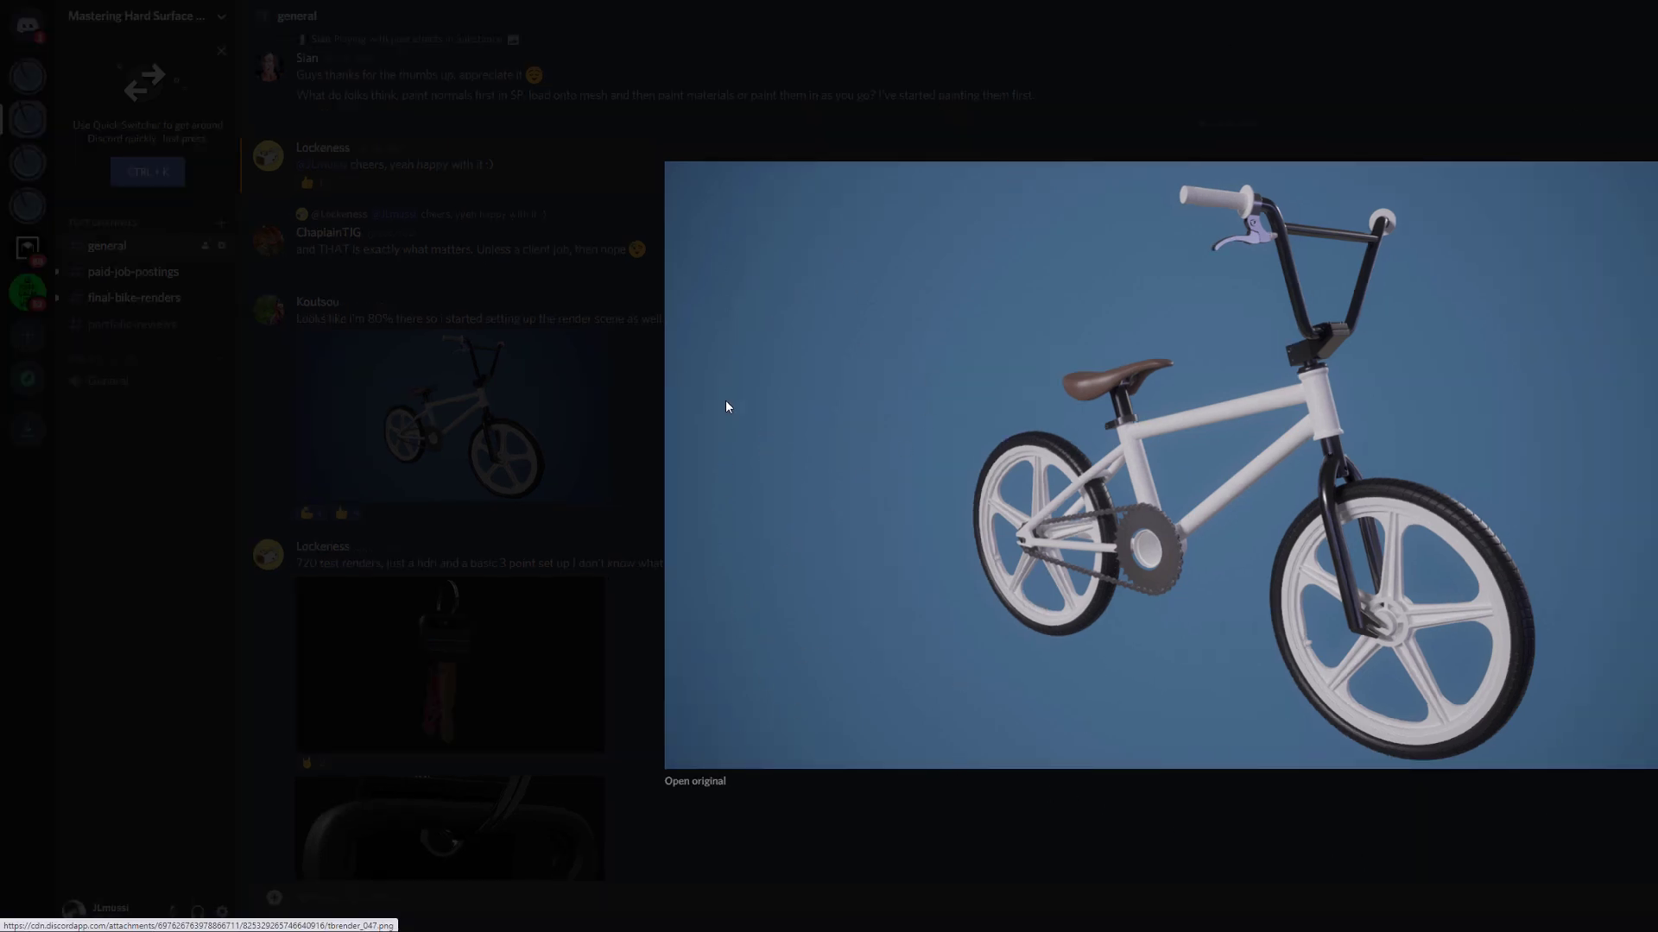
left_click(627, 411)
scroll(627, 411, "down", 8)
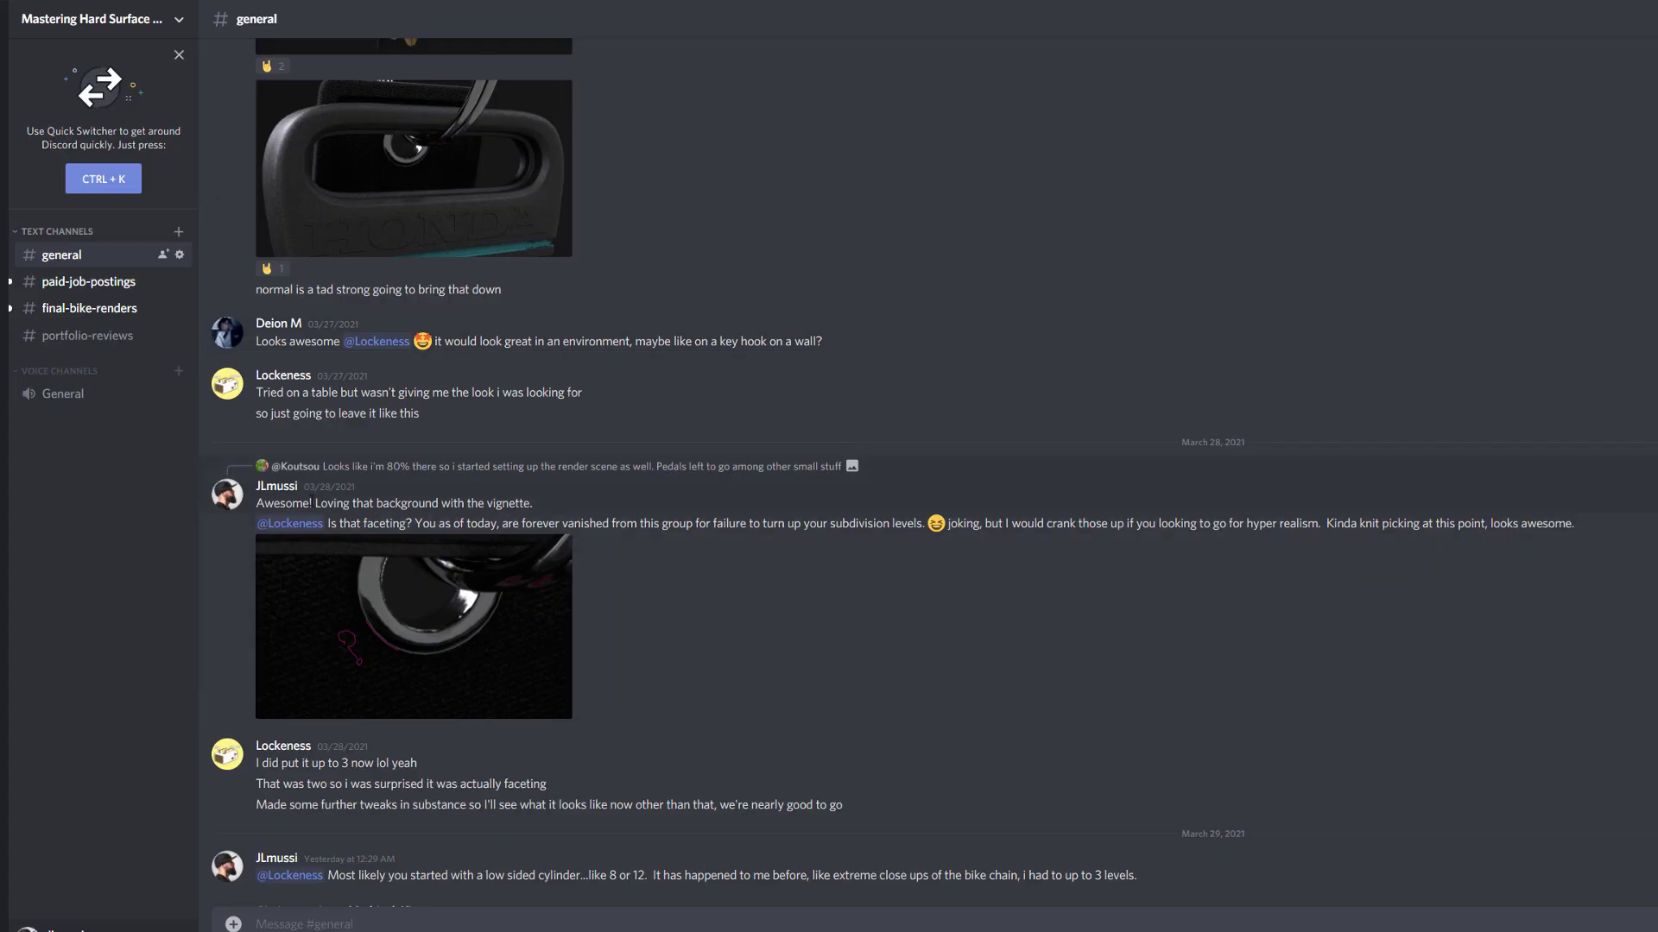
left_click_drag(313, 503, 520, 499)
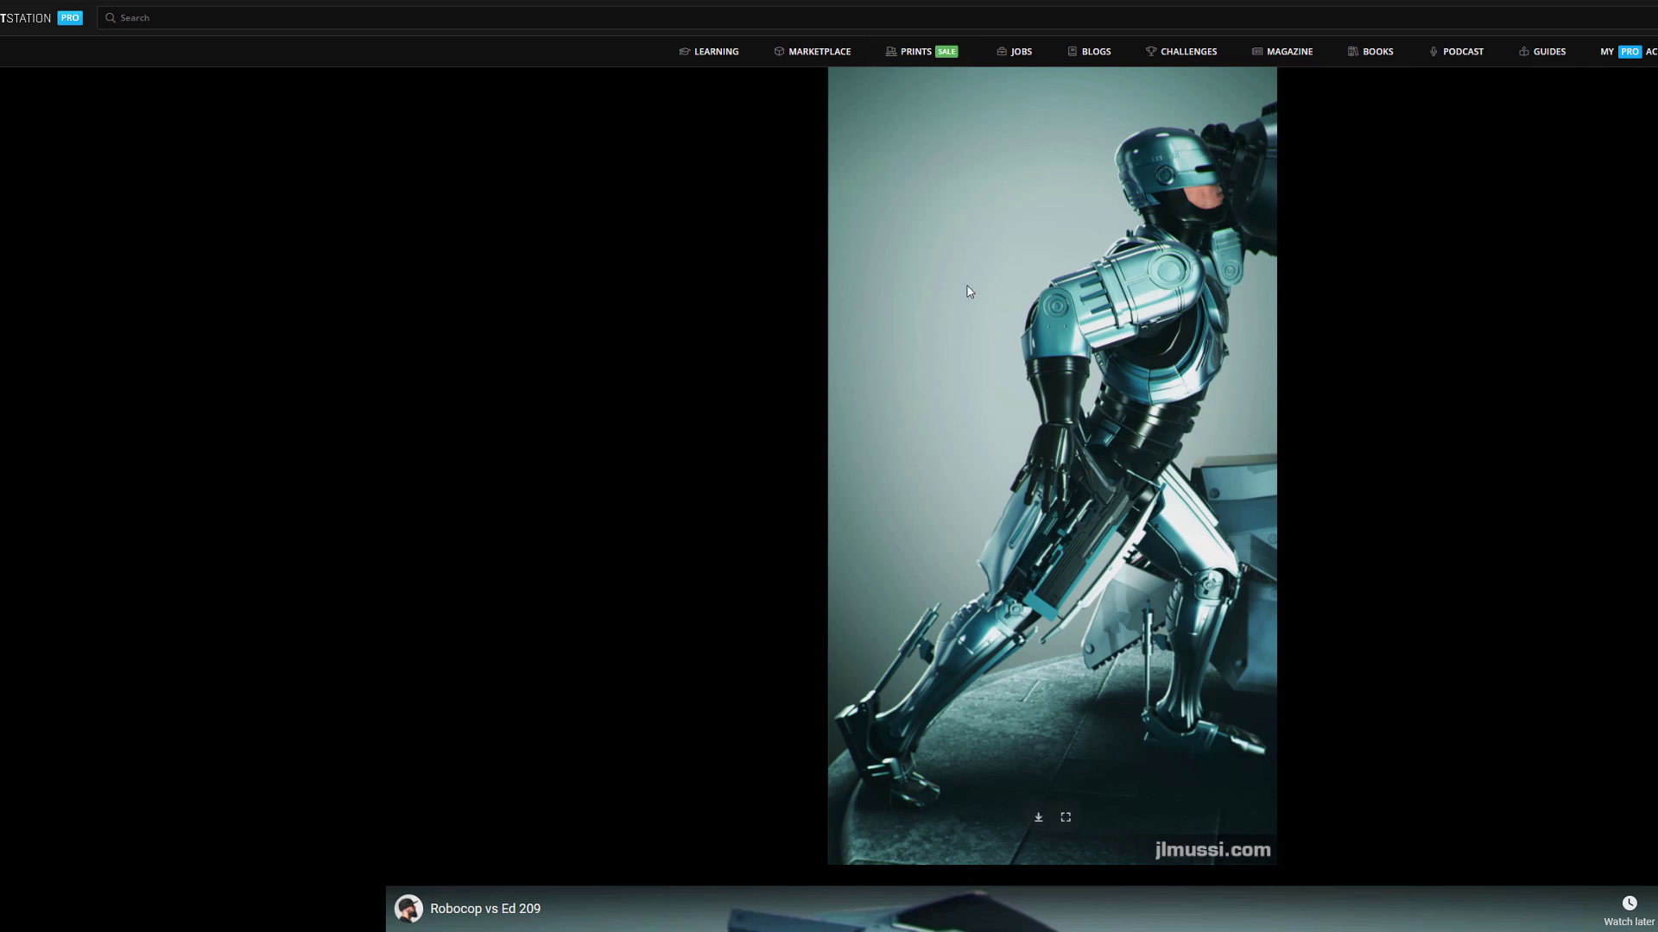
Look through the Robocop vs Ed 209 and hard surface character modeling artwork on ArtStation.
scroll(968, 291, "down", 10)
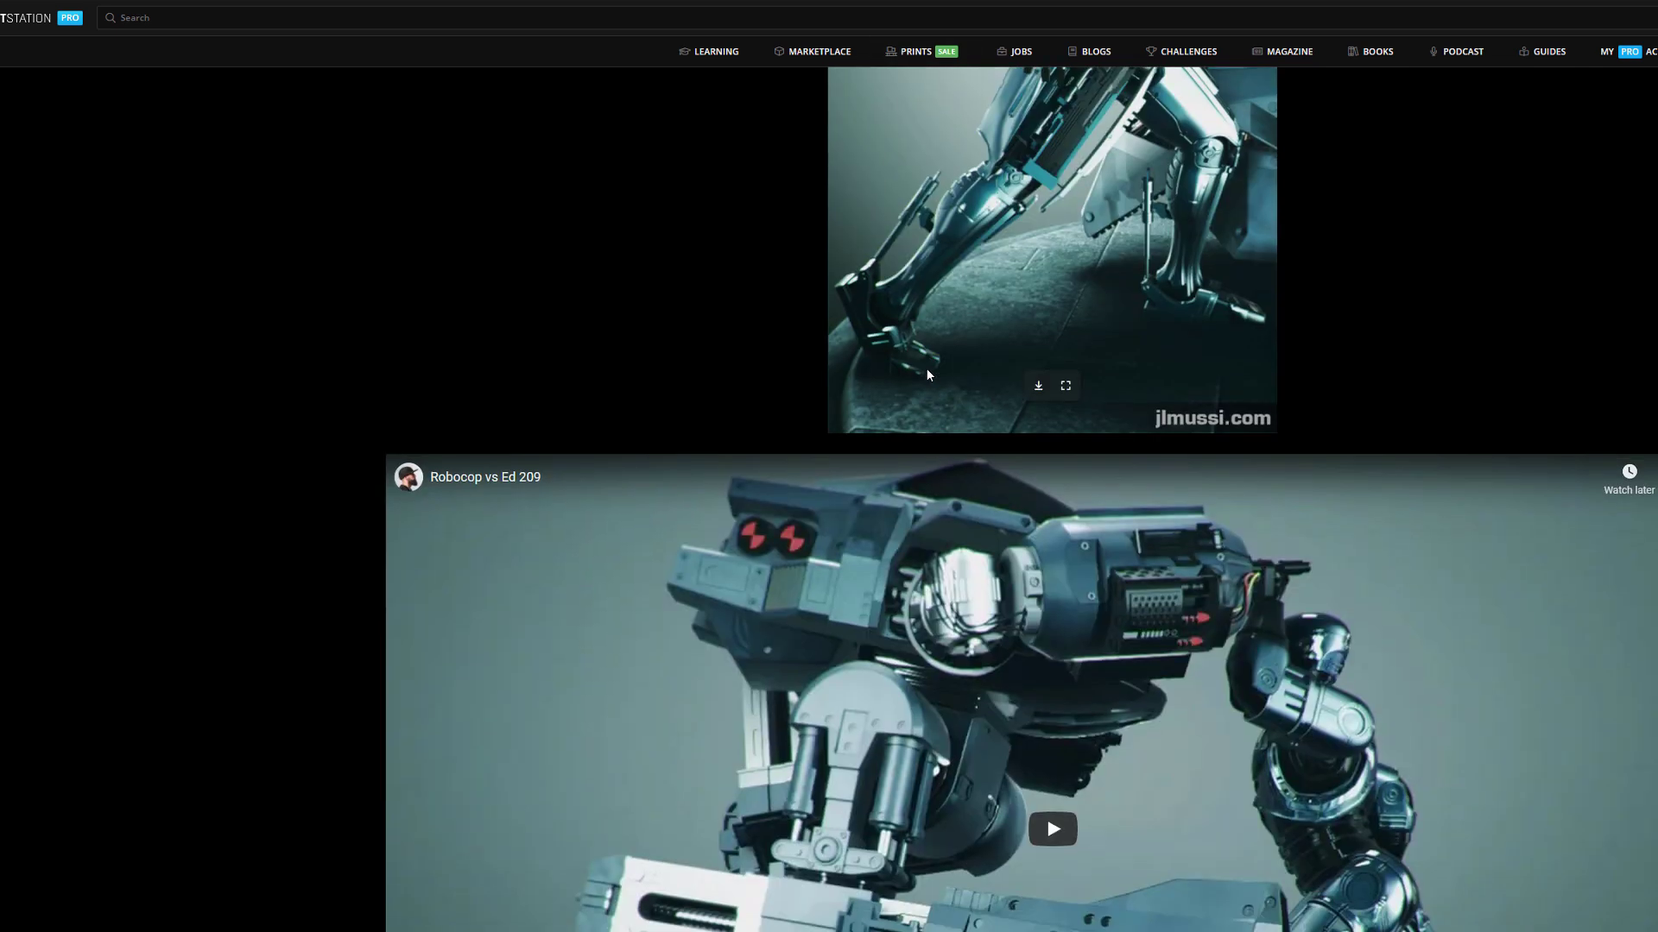
scroll(1412, 507, "down", 4)
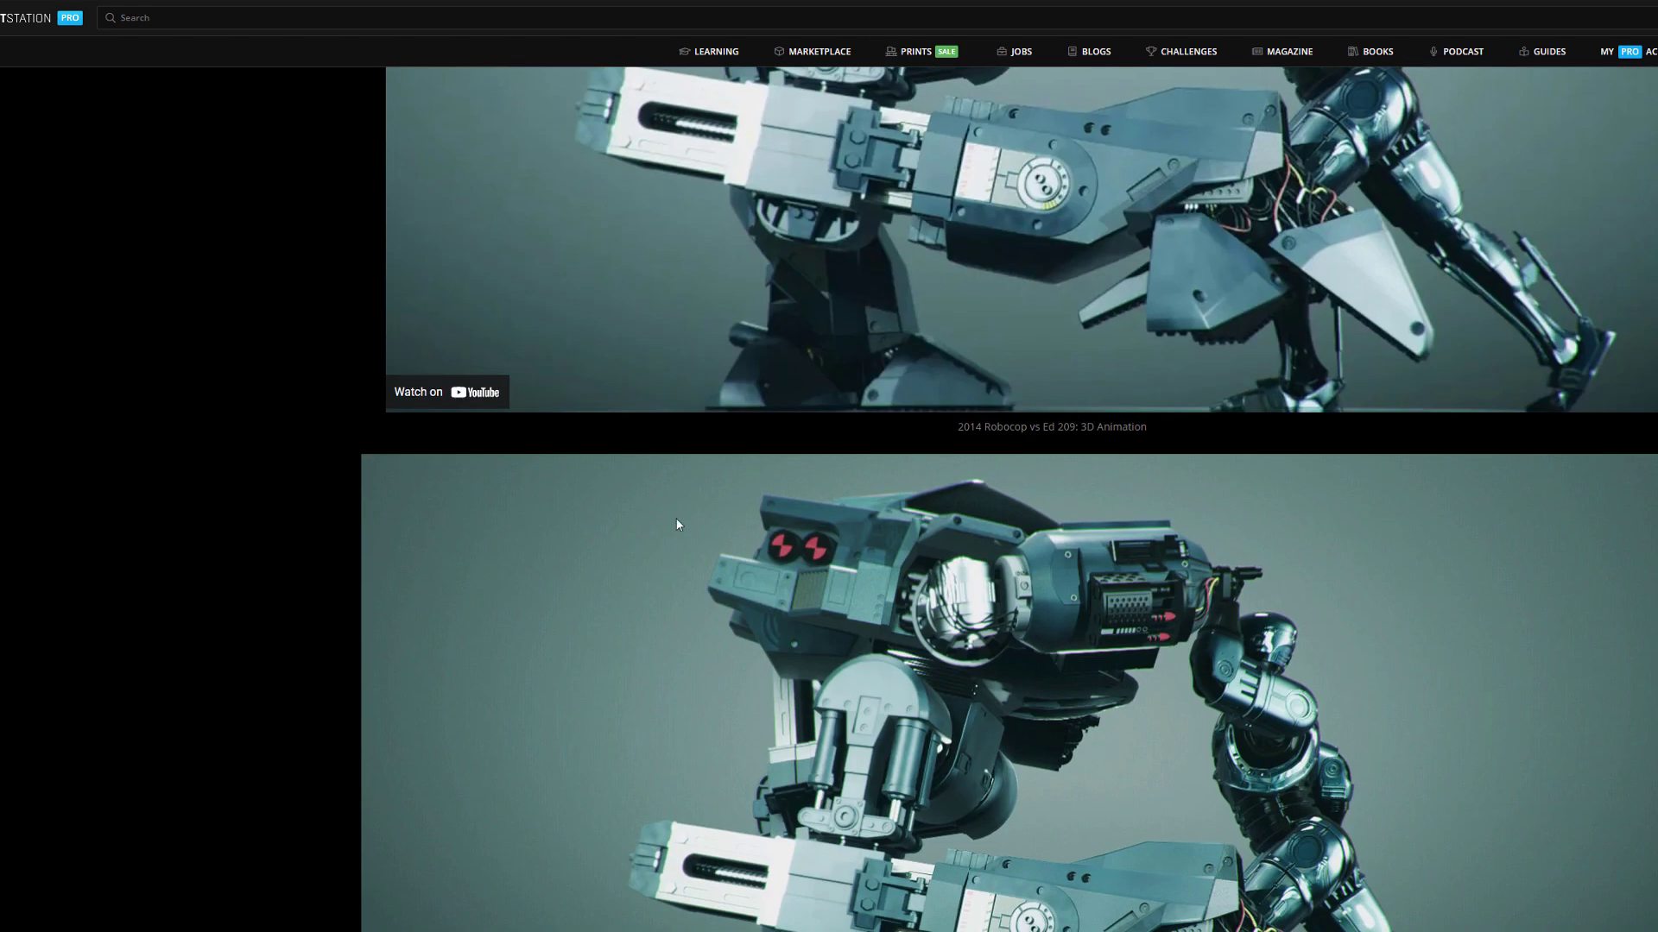
scroll(1435, 704, "down", 3)
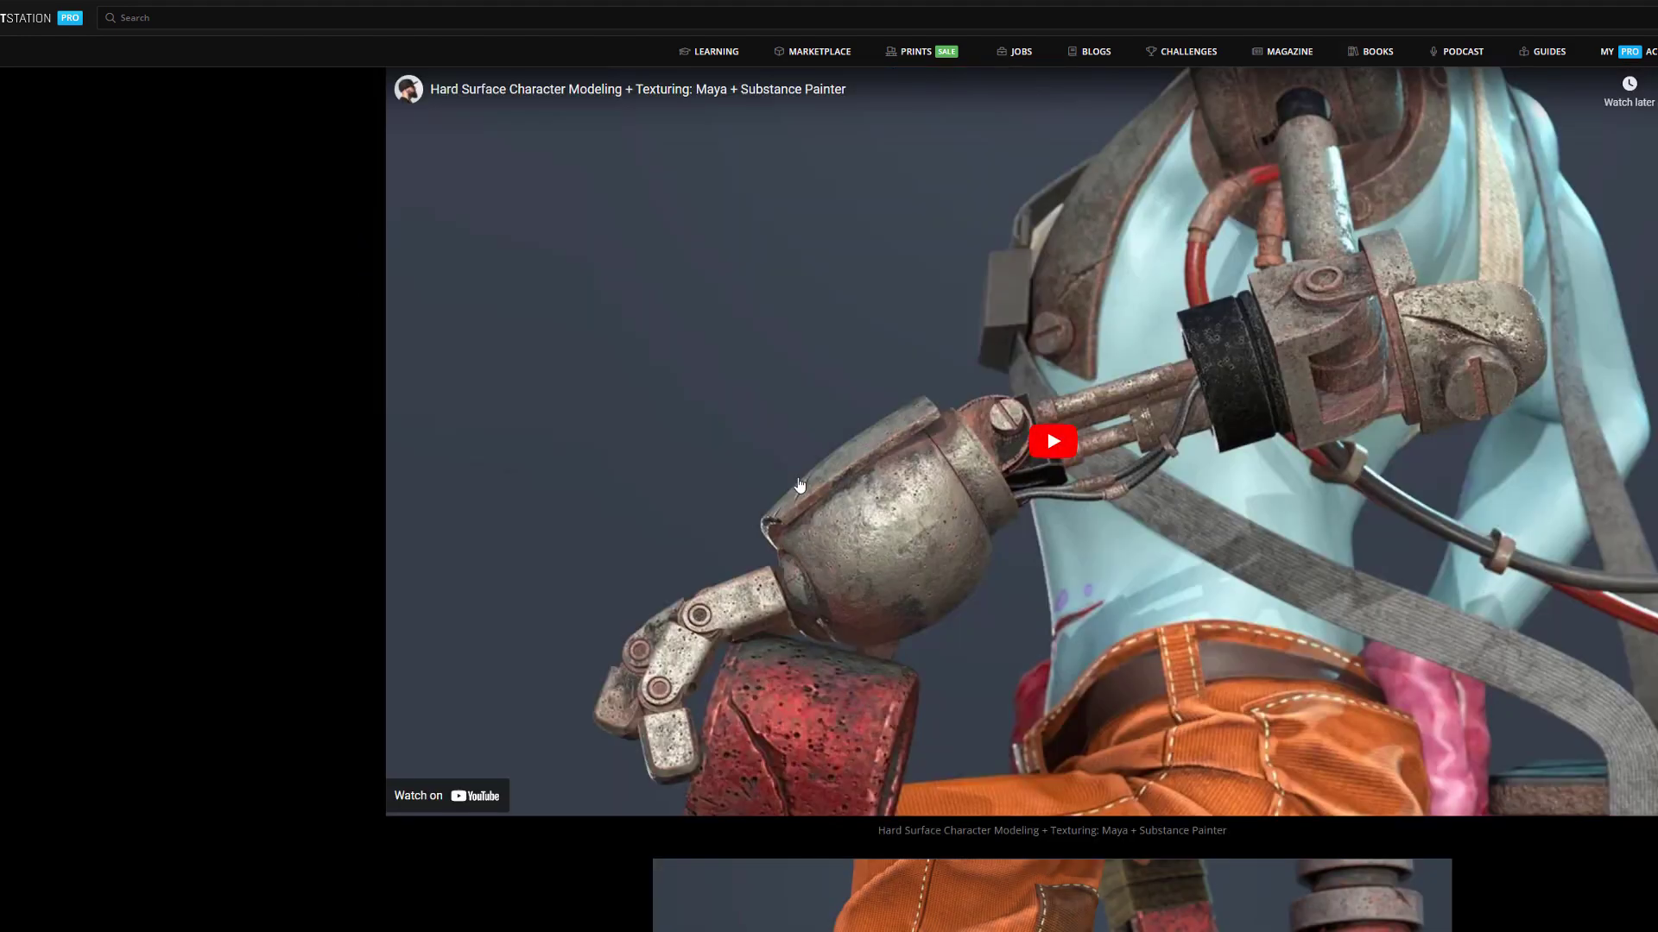
scroll(789, 466, "down", 9)
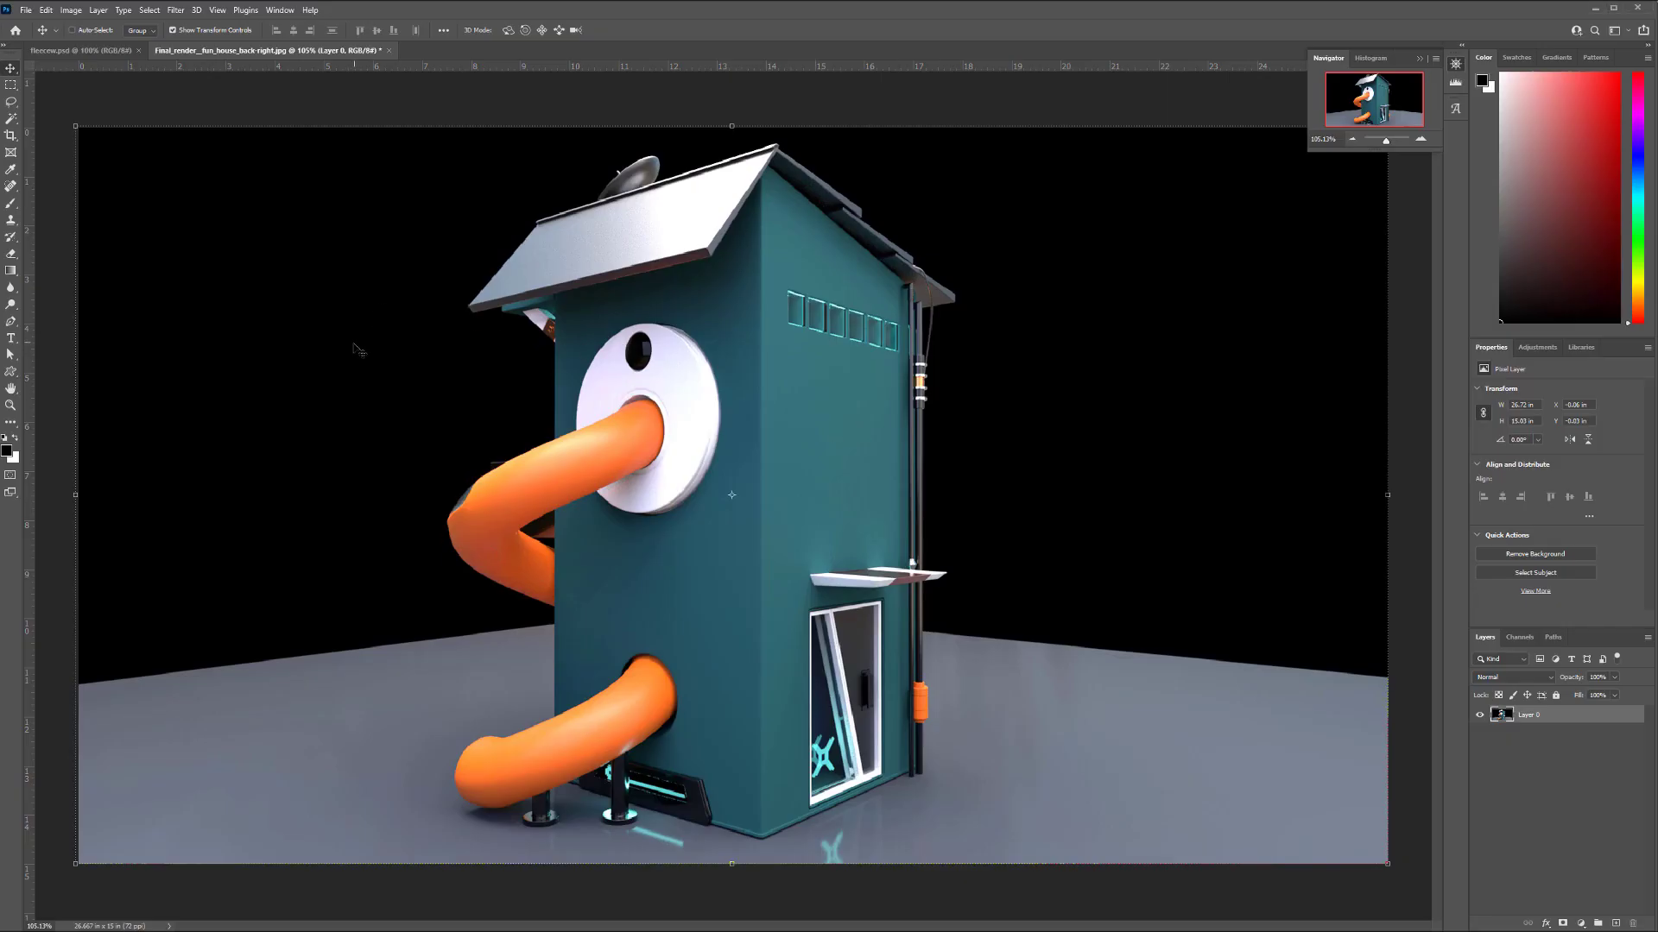
Duplicate Layer 0 in the fun house render in Photoshop and hide the copy.
key("w")
key("ctrl+j")
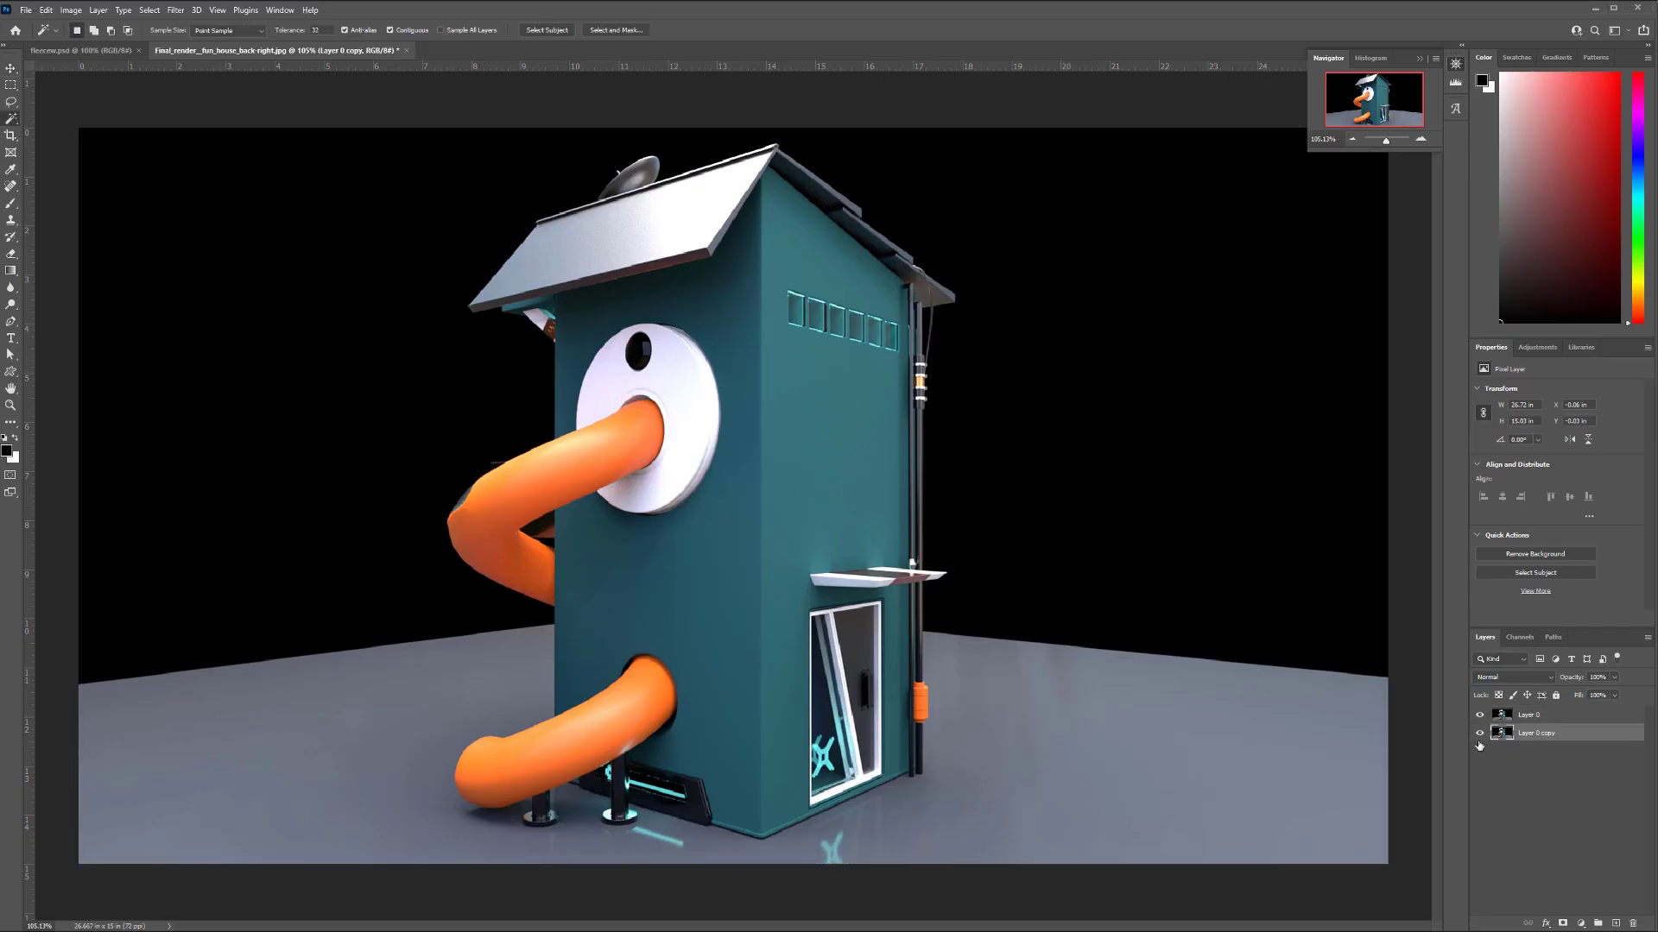
left_click(1479, 734)
Select the black backdrop and grey floor with Magic Wand and mask them out of Layer 0.
left_click(369, 352)
left_click(421, 684, "shift")
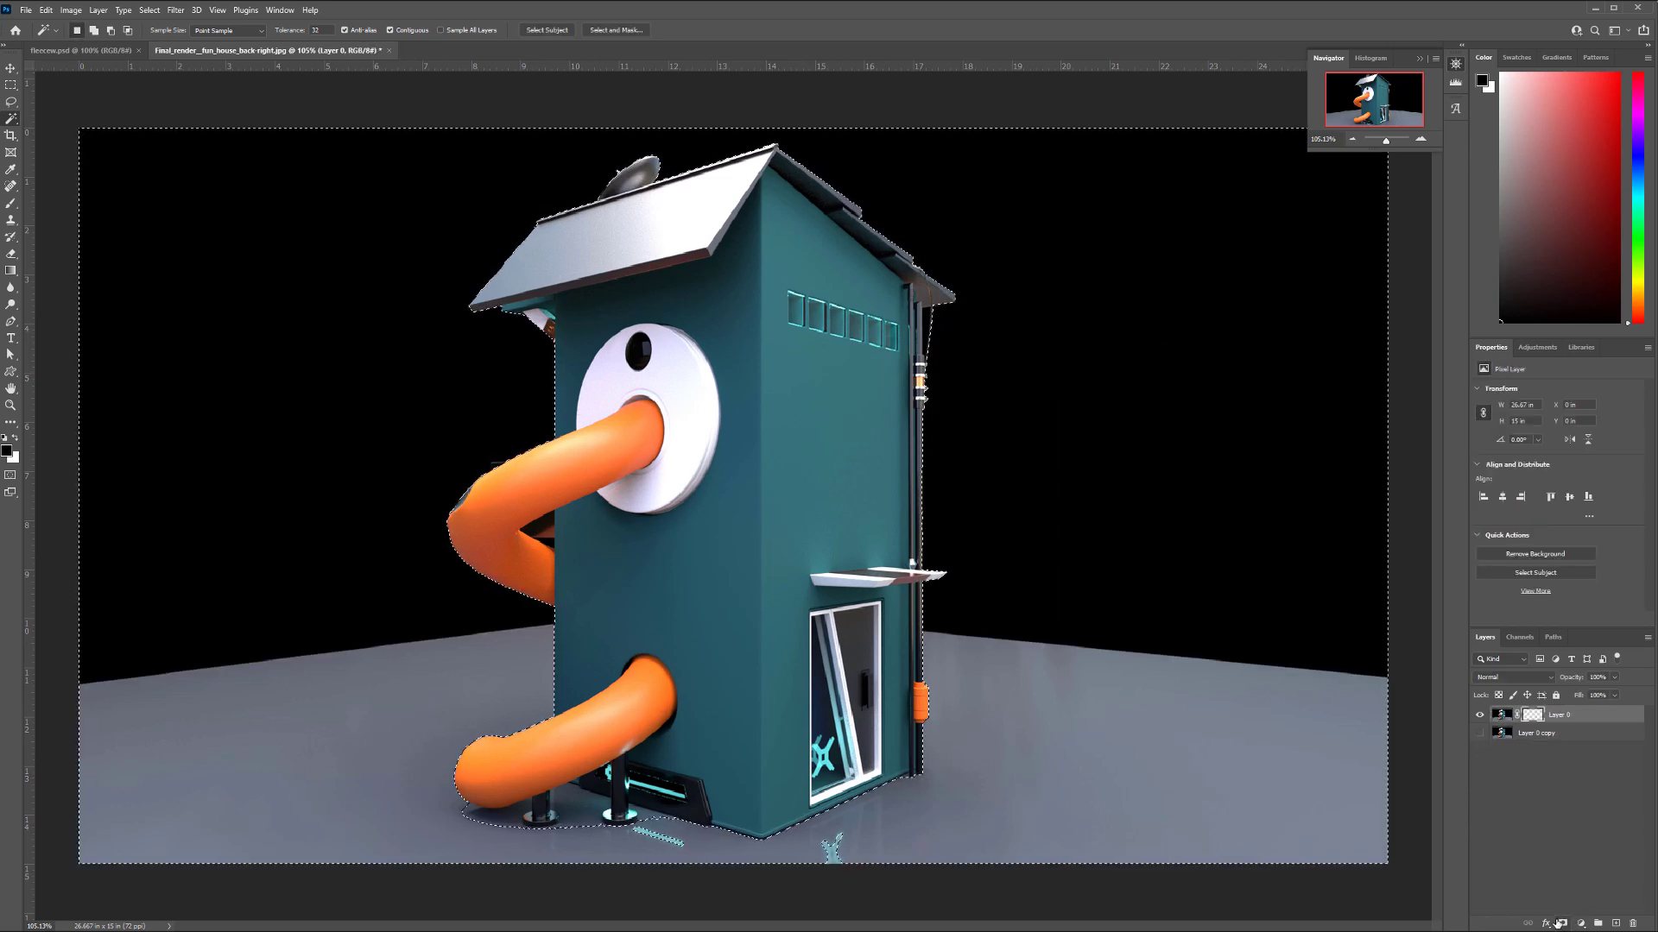
left_click(1546, 715)
left_click(1563, 922)
key("ctrl+i")
Remove the leftover cyan reflections beneath the building by painting them out on Layer 0's mask.
left_click(10, 85)
left_click_drag(882, 868, 807, 832)
left_click(1197, 481)
key("b")
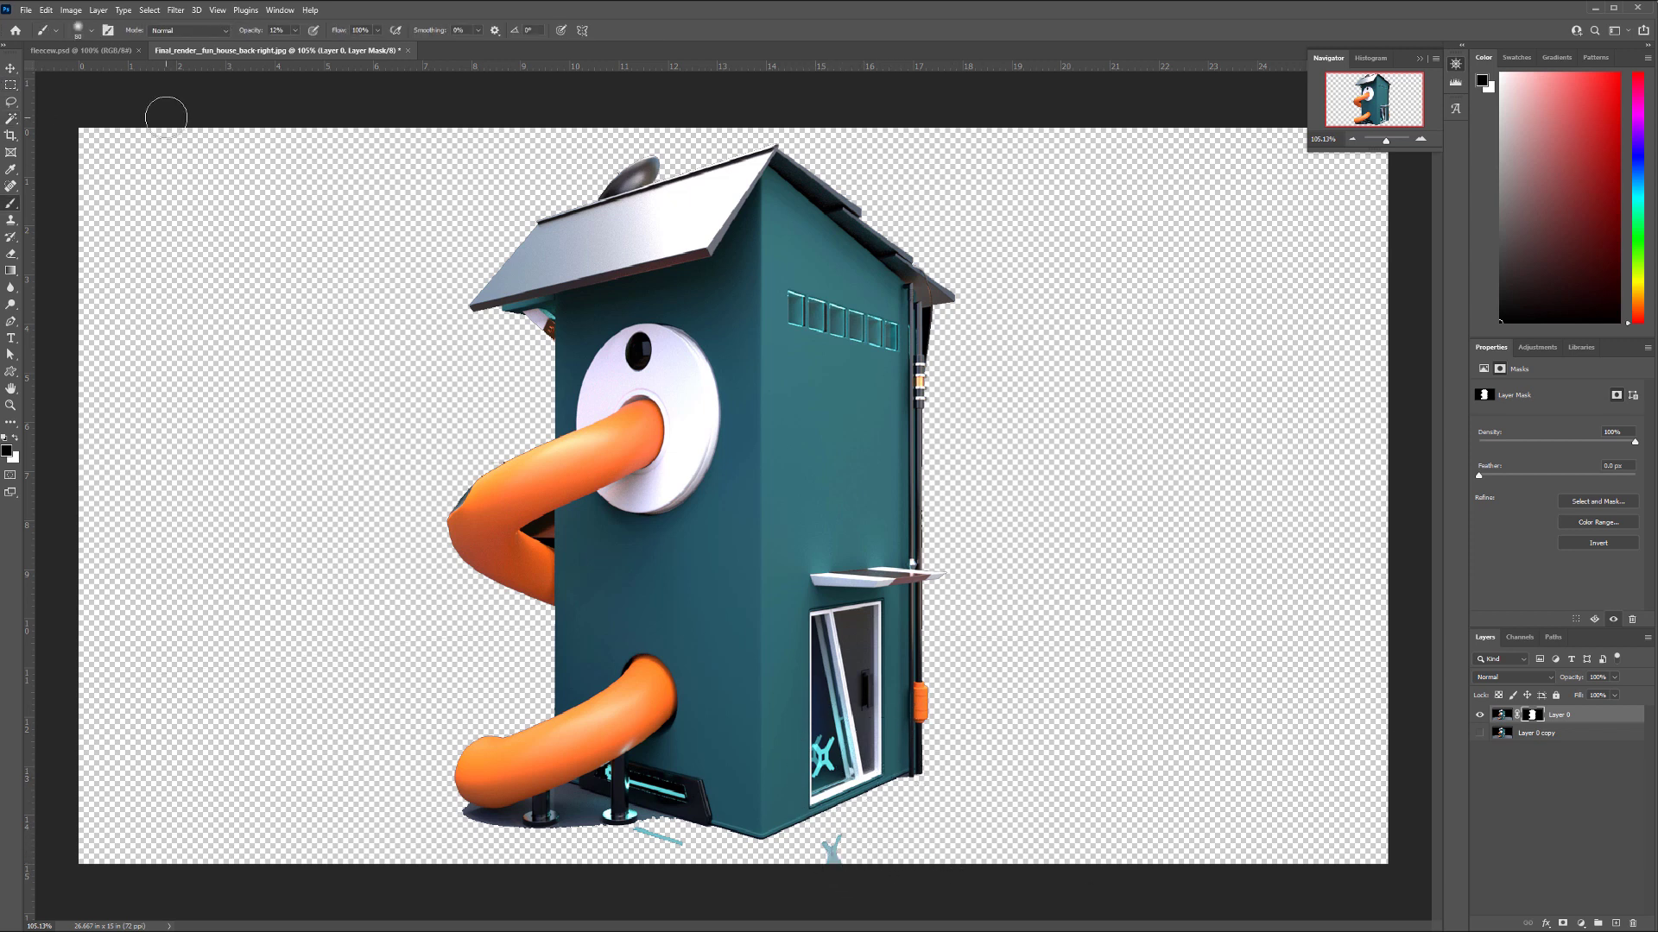
left_click(78, 29)
left_click(76, 183)
left_click(843, 848)
left_click(295, 30)
Add a new layer filled with white directly beneath the masked building.
key("v")
left_click(1616, 922, "ctrl")
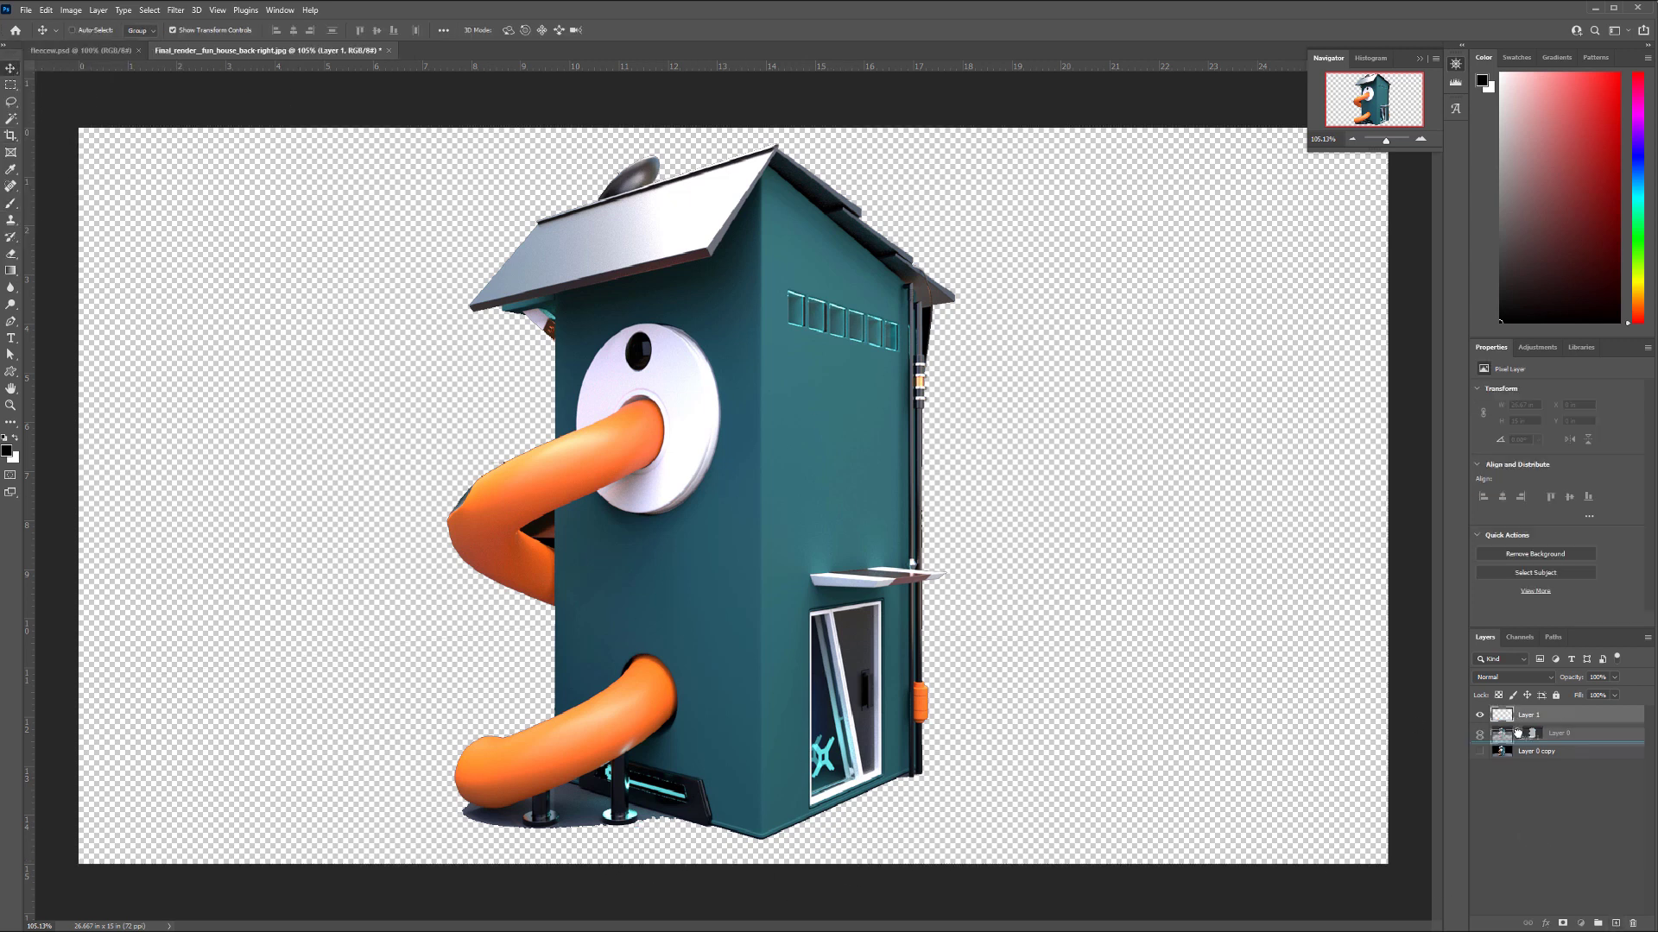
key("ctrl+BackSpace")
key("b")
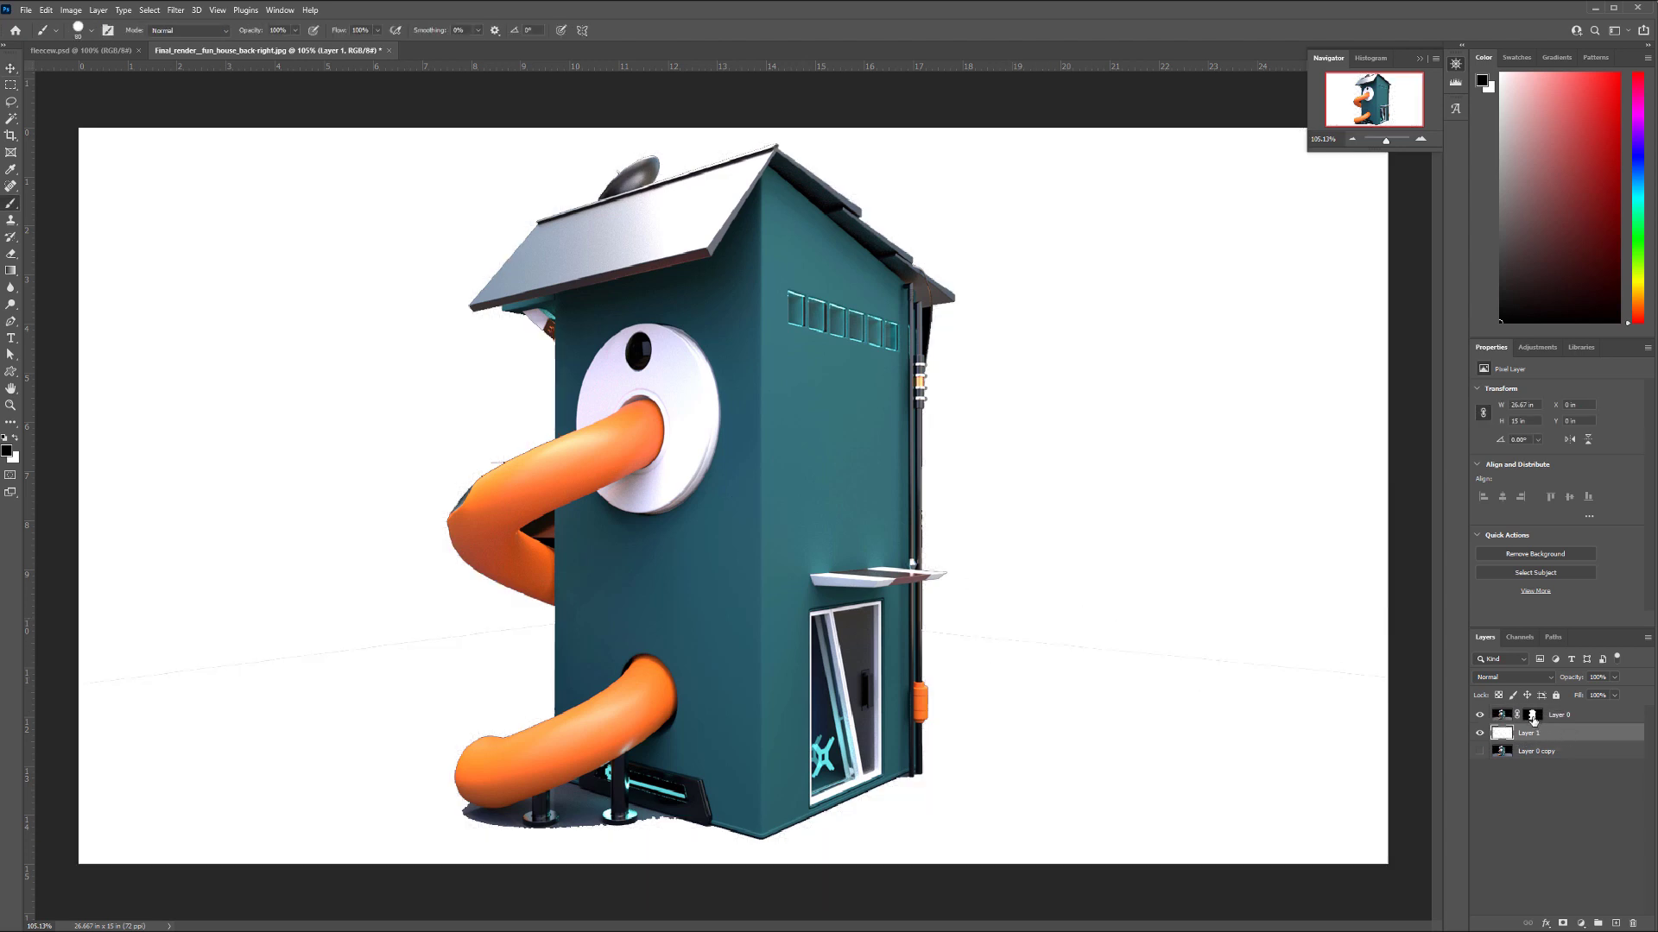
Target the white layer and choose a muted grey-blue foreground and a dark background colour for a gradient.
key("alt+bracketright")
left_click(1513, 733)
left_click(7, 451)
left_click(1412, 194)
key("Return")
key("x")
left_click(7, 450)
left_click(1591, 121)
left_click_drag(1456, 57, 1449, 103)
key("Return")
Fill the layer behind the building with a radial gradient, grey-blue in the centre and dark at the edges.
key("g")
left_click_drag(488, 402, 319, 547)
left_click(400, 30)
left_click_drag(536, 484, 1122, 259)
left_click_drag(1010, 500, 1347, 155)
left_click_drag(654, 575, 1192, 190)
left_click_drag(743, 509, 1264, 140)
left_click_drag(708, 574, 1243, 125)
left_click_drag(654, 575, 1131, 143)
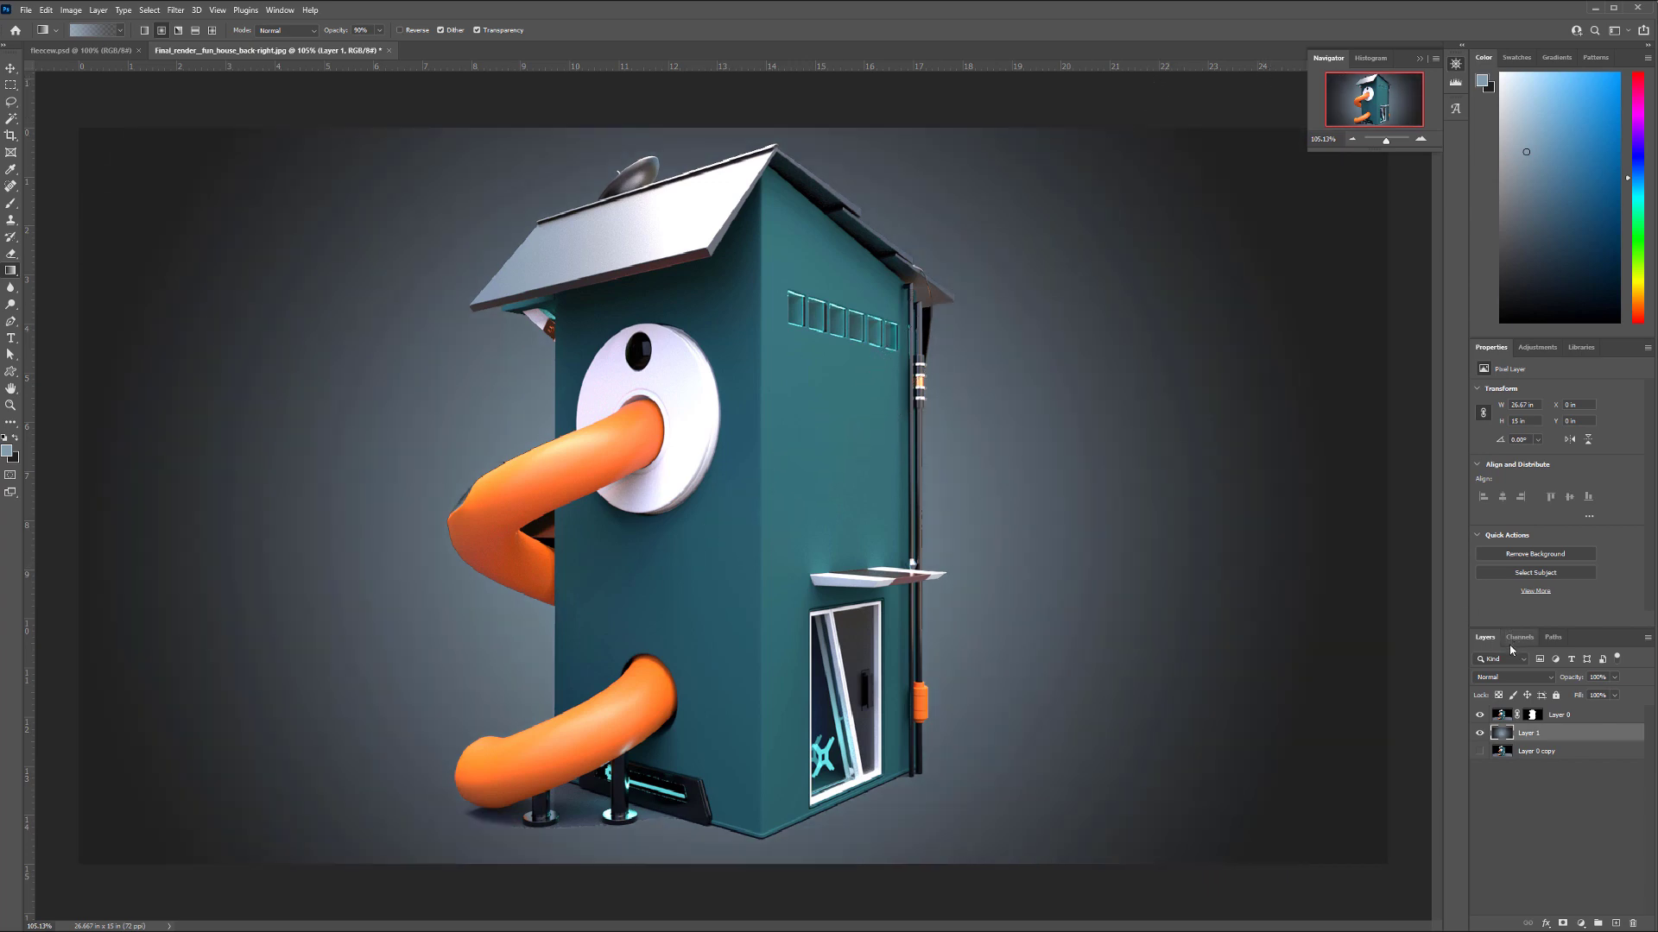
Hide the gradient layer and add a new layer beneath it filled with solid grey-blue.
left_click(1615, 923, "ctrl")
left_click(1480, 733)
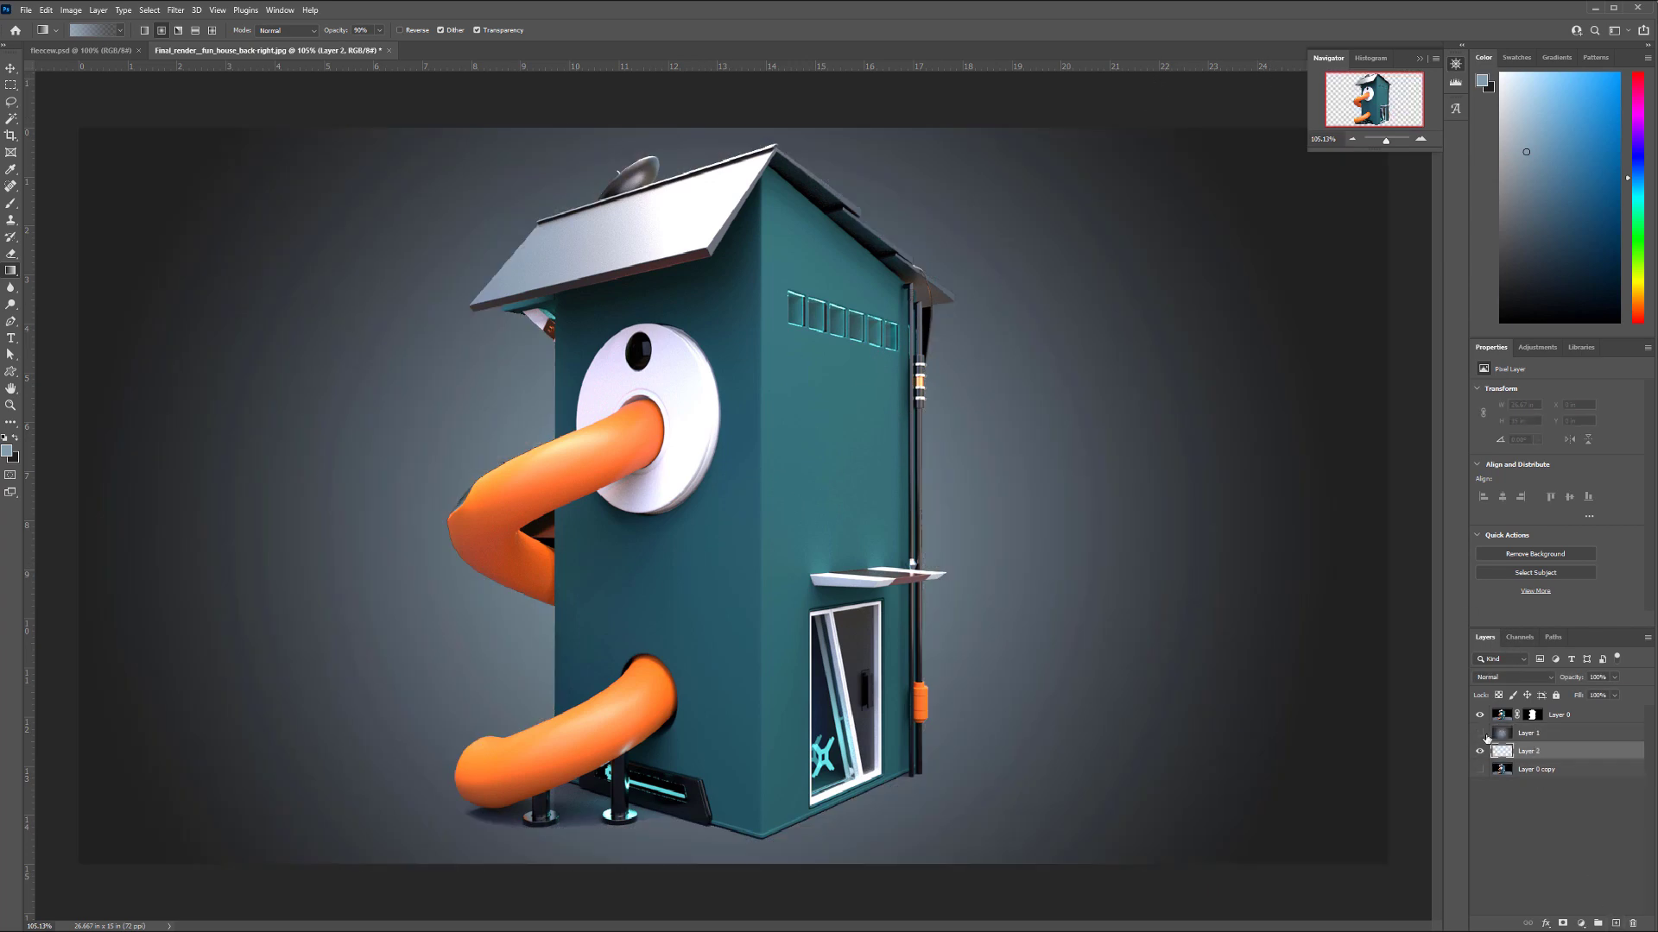
key("alt+BackSpace")
Add a layer above the grey-blue fill and paint a test stroke in its lower-left corner with a very large brush.
left_click(1614, 923)
key("b")
left_click(83, 29)
key("Return")
key("bracketright")
key("bracketright")
key("bracketright")
key("bracketright")
key("bracketright")
key("bracketright")
key("bracketright")
key("bracketright")
key("bracketright")
key("bracketright")
key("bracketright")
key("bracketleft")
key("bracketleft")
key("x")
left_click_drag(207, 803, 103, 691)
Change the foreground colour to black and fill the new layer with it.
left_click(7, 450)
left_click_drag(1451, 185, 1365, 232)
key("Return")
mouse_move(314, 847)
left_mouse_down()
mouse_move(110, 497)
mouse_move(162, 163)
mouse_move(239, 686)
left_mouse_up()
key("alt+BackSpace")
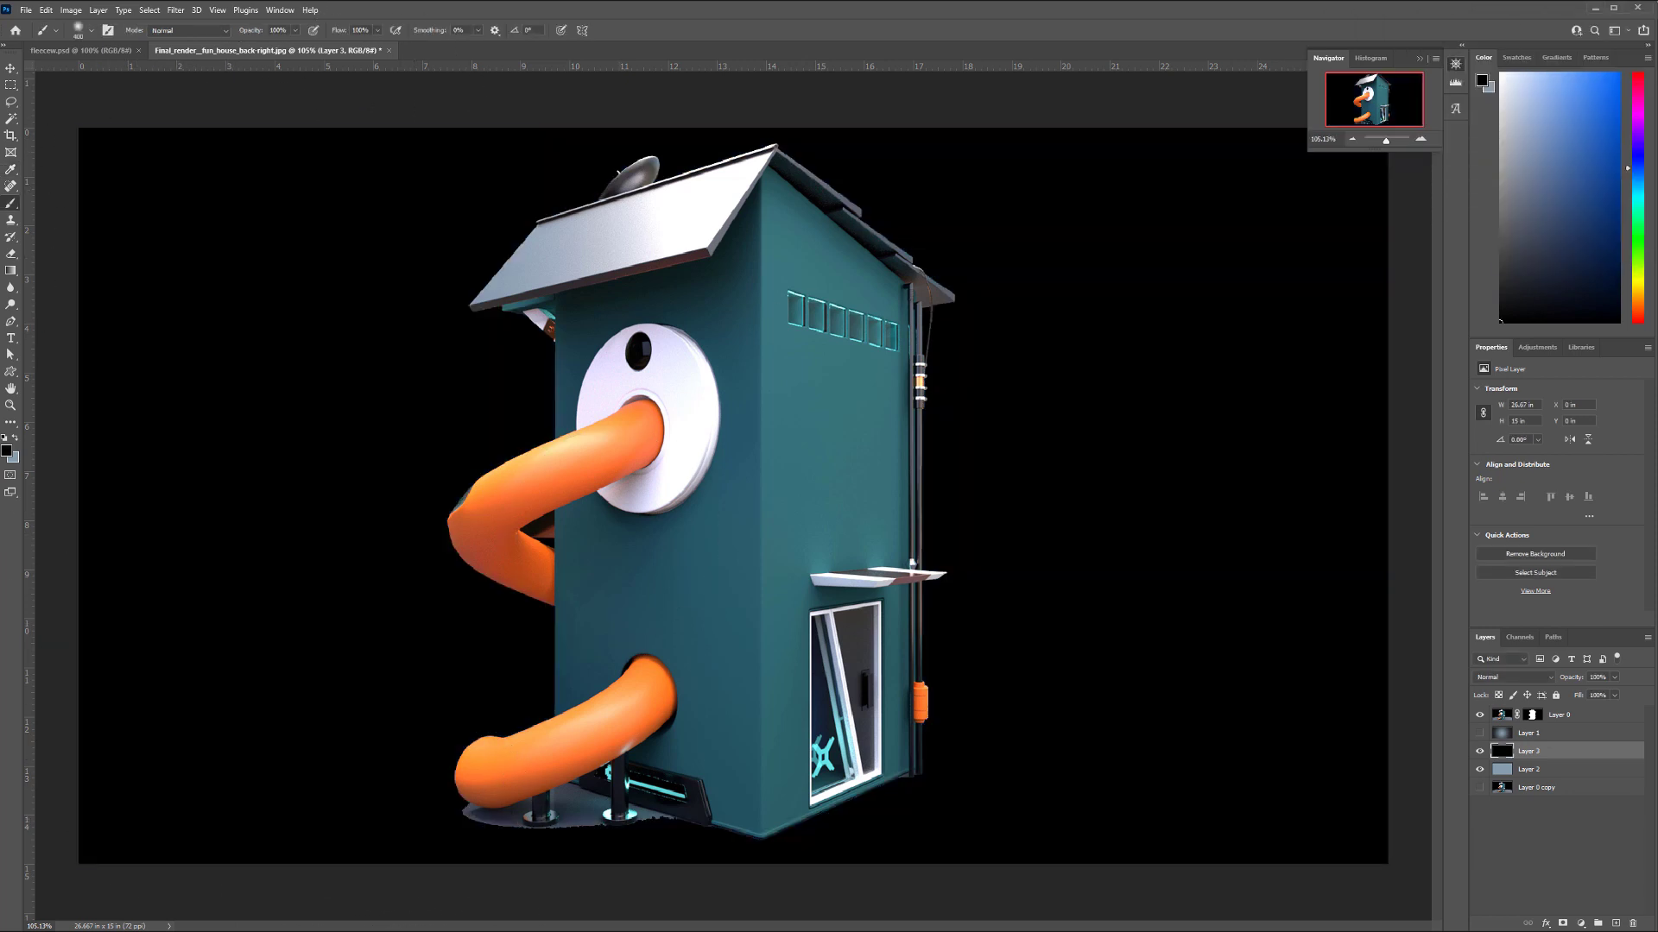
Mask the black layer and brush out its centre to leave a dark vignette, setting brush opacity to 52%.
left_click(1555, 924)
mouse_move(296, 537)
left_mouse_down()
mouse_move(483, 466)
mouse_move(472, 606)
mouse_move(486, 380)
mouse_move(442, 541)
mouse_move(492, 607)
mouse_move(452, 377)
mouse_move(344, 557)
mouse_move(892, 632)
mouse_move(1017, 581)
mouse_move(1022, 421)
mouse_move(681, 337)
mouse_move(703, 353)
mouse_move(889, 346)
mouse_move(1078, 378)
mouse_move(1107, 577)
mouse_move(436, 639)
mouse_move(343, 381)
mouse_move(1048, 351)
left_mouse_up()
key("bracketright")
key("bracketright")
key("bracketright")
left_click(487, 395)
left_click(295, 30)
left_click(267, 50)
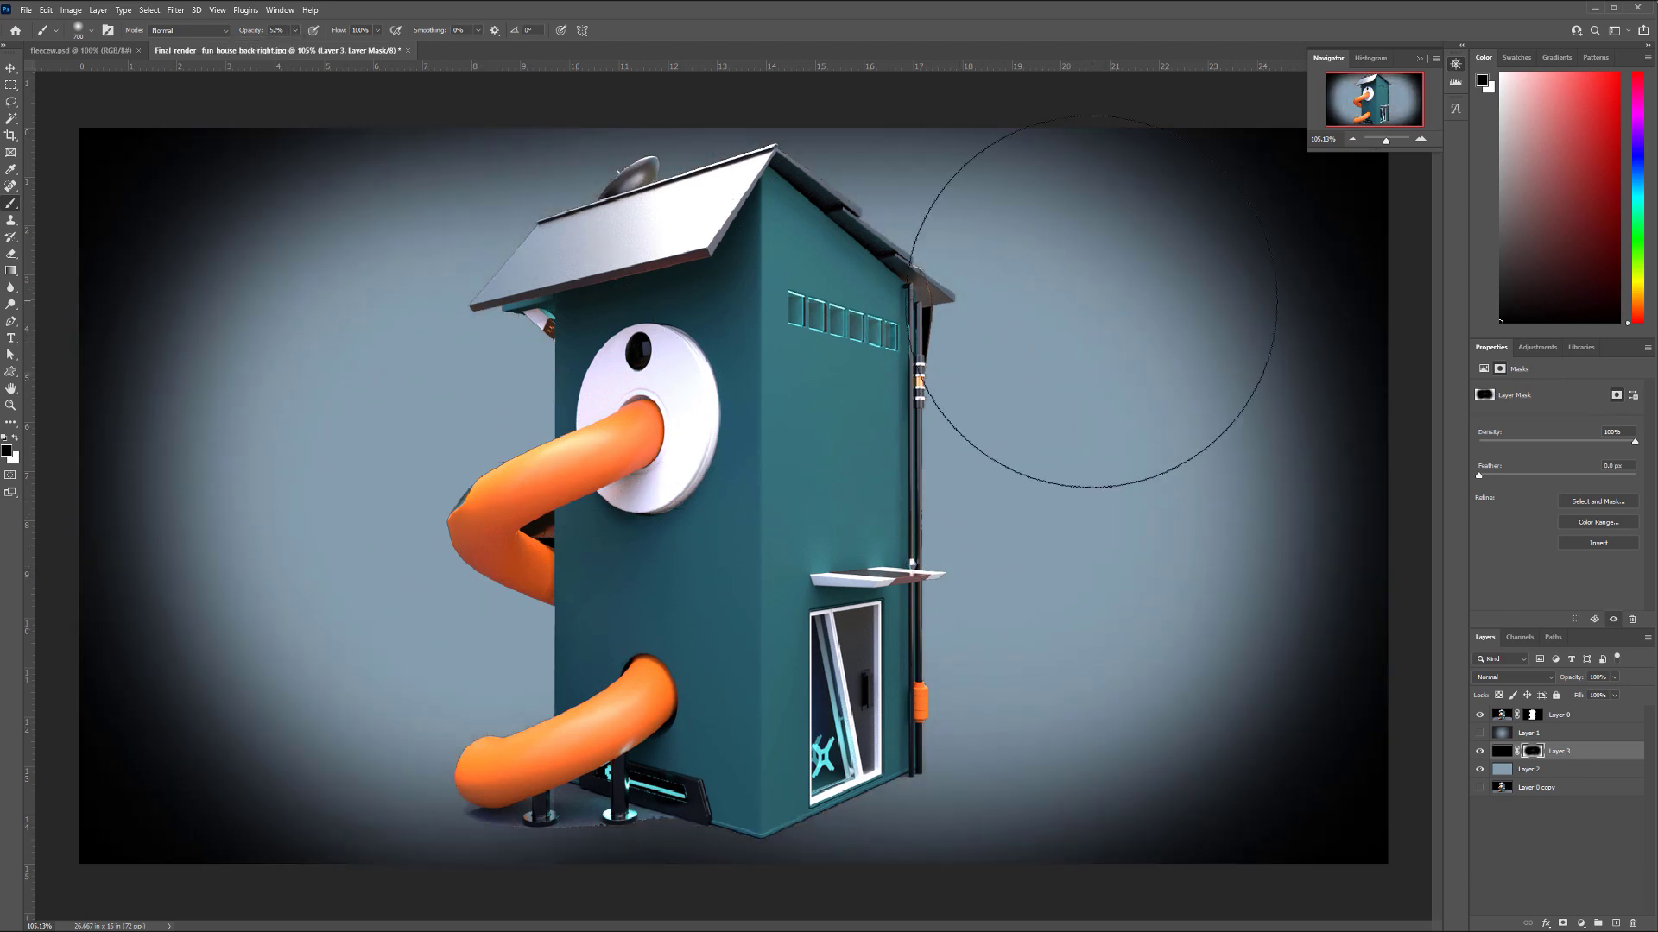
Try painting a shadow streak from the lower slide toward the canvas's lower-left corner on the mask with a smaller white brush.
key("bracketleft")
key("bracketleft")
key("bracketleft")
key("bracketleft")
key("bracketleft")
key("bracketleft")
key("bracketleft")
key("bracketleft")
key("x")
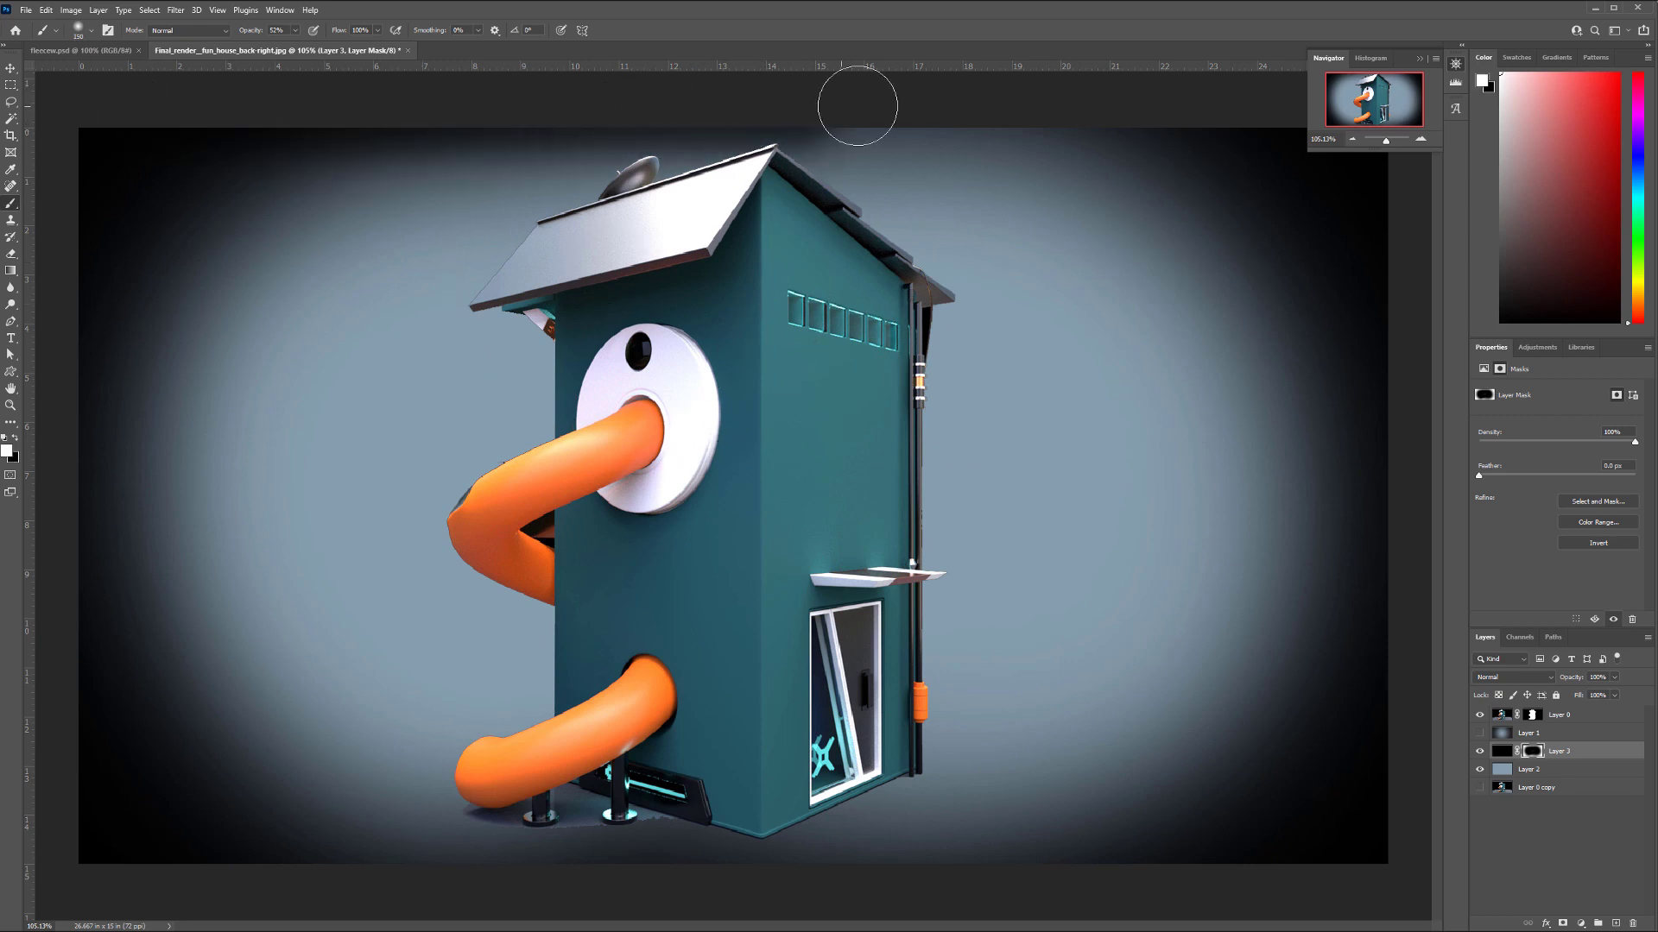
left_click_drag(527, 667, 294, 880)
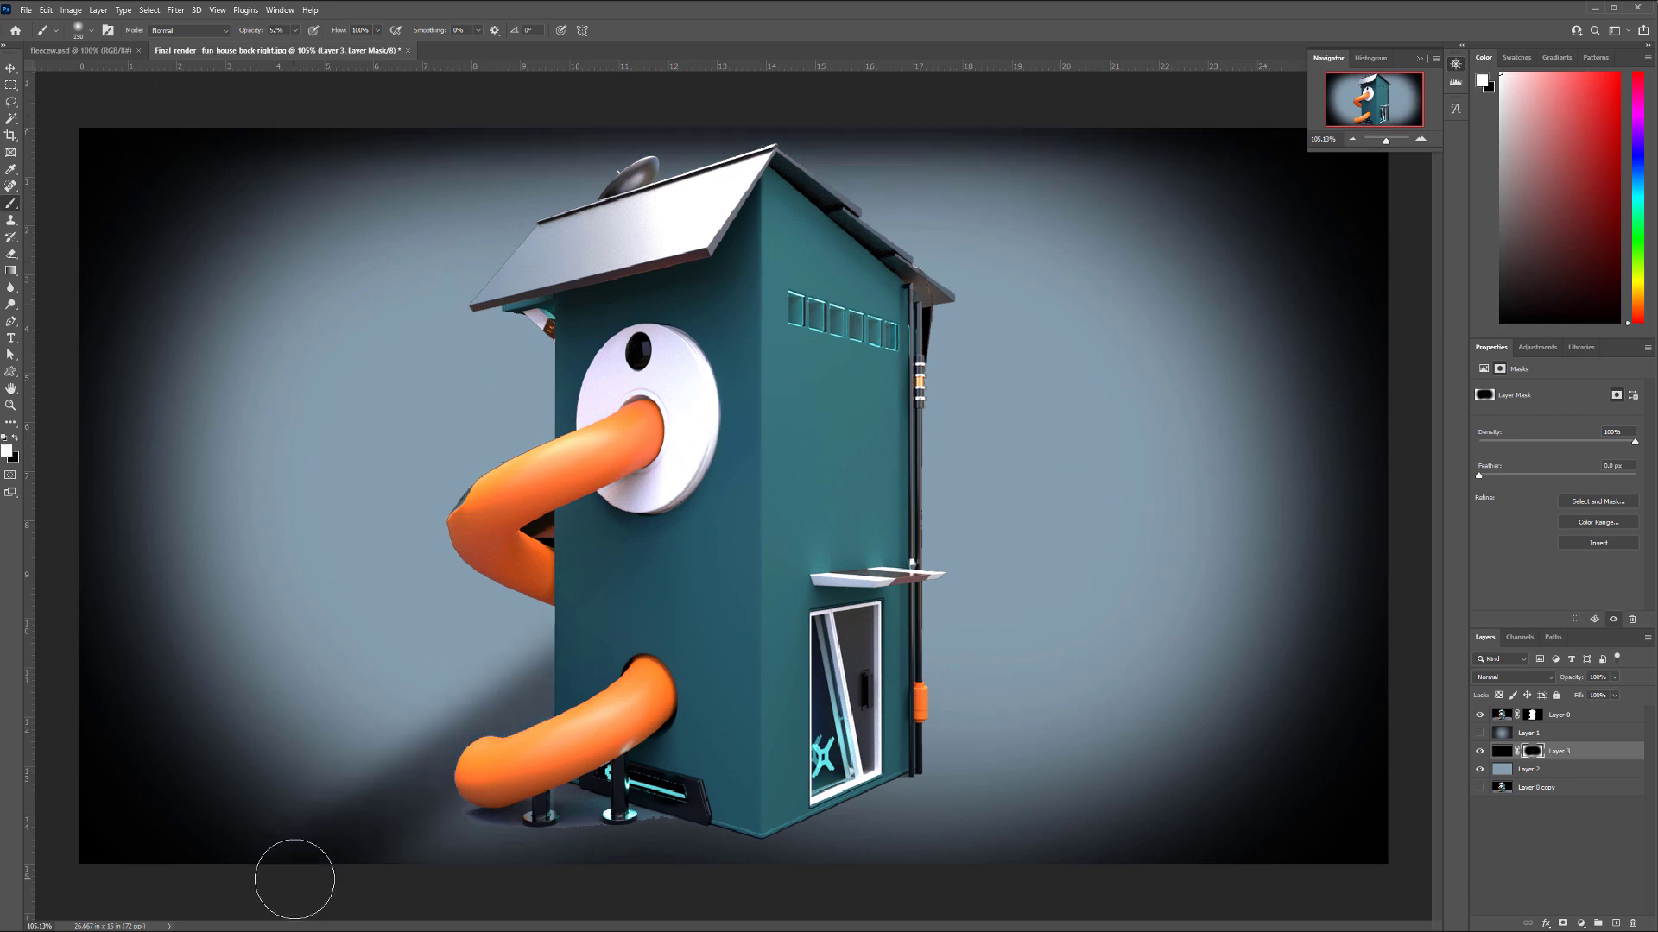
Set the black vignette layer's blend mode to Multiply and try it at 39% and full opacity.
left_click(1509, 686)
left_click(1503, 671)
left_click(1613, 677)
left_click_drag(1620, 695, 1581, 695)
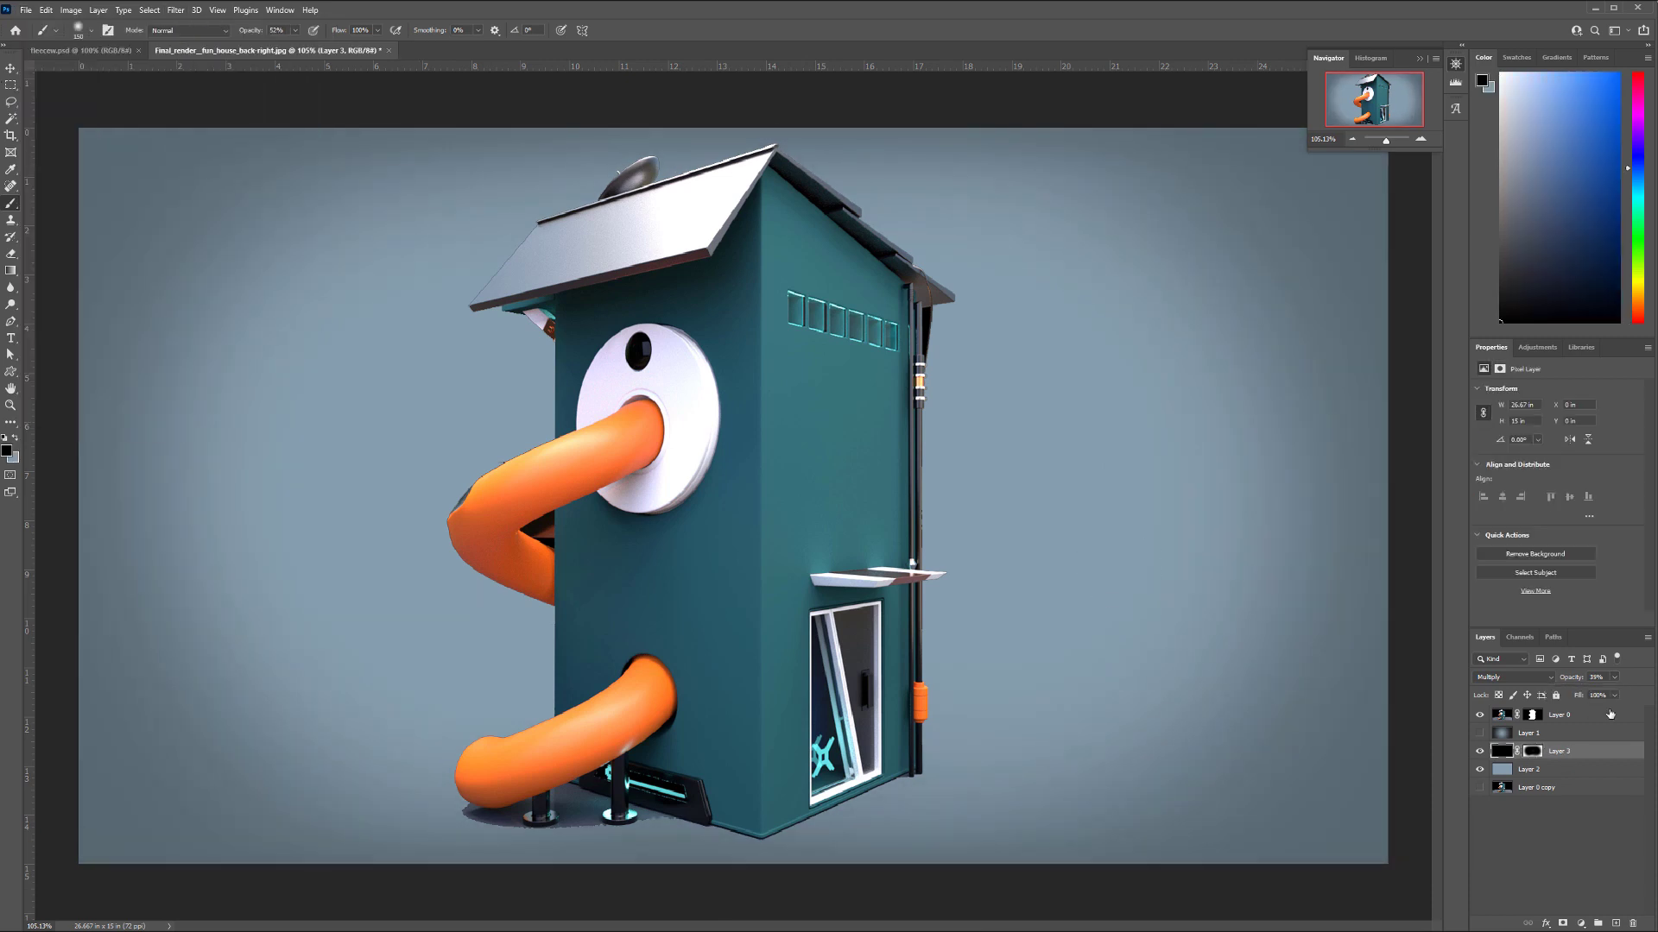
left_click_drag(1597, 693, 1645, 695)
Try inverting the vignette layer and its mask with a selection covering almost the whole canvas.
key("m")
left_click_drag(90, 136, 1379, 855)
key("ctrl+i")
key("ctrl+z")
left_click(1532, 751)
key("ctrl+i")
key("ctrl+z")
Soften the vignette layer's mask with a strong Gaussian Blur and reduce the layer's opacity slightly.
left_click(175, 10)
mouse_move(259, 175)
left_click(368, 225)
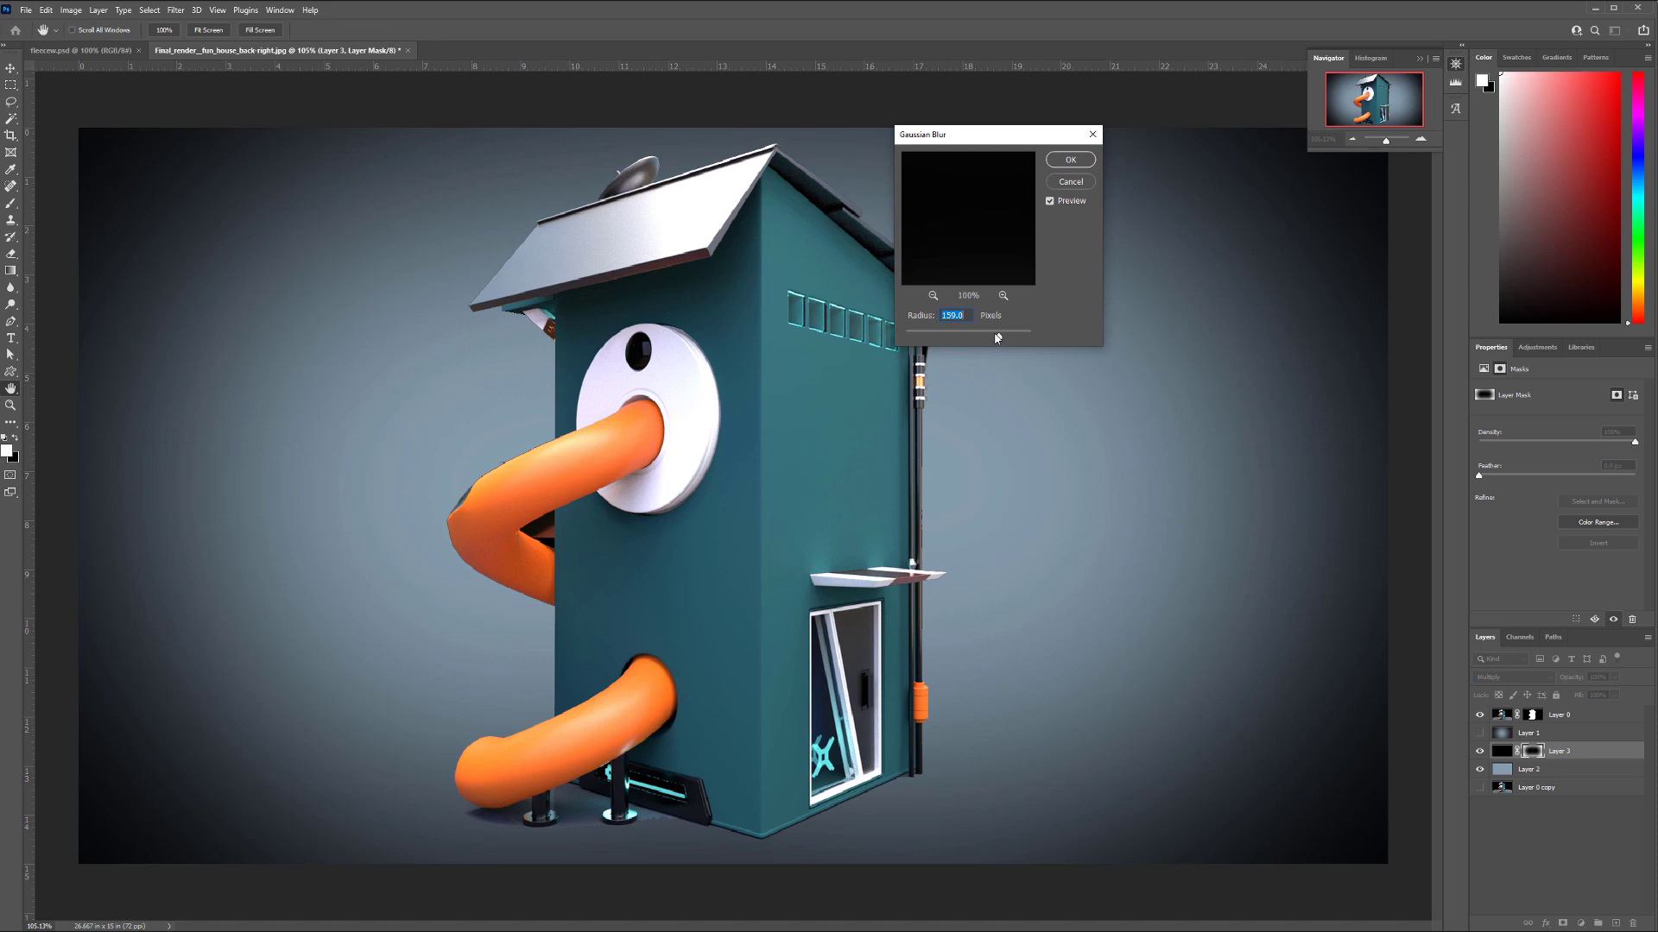
key("Return")
left_click(1613, 677)
left_click_drag(1619, 691, 1596, 690)
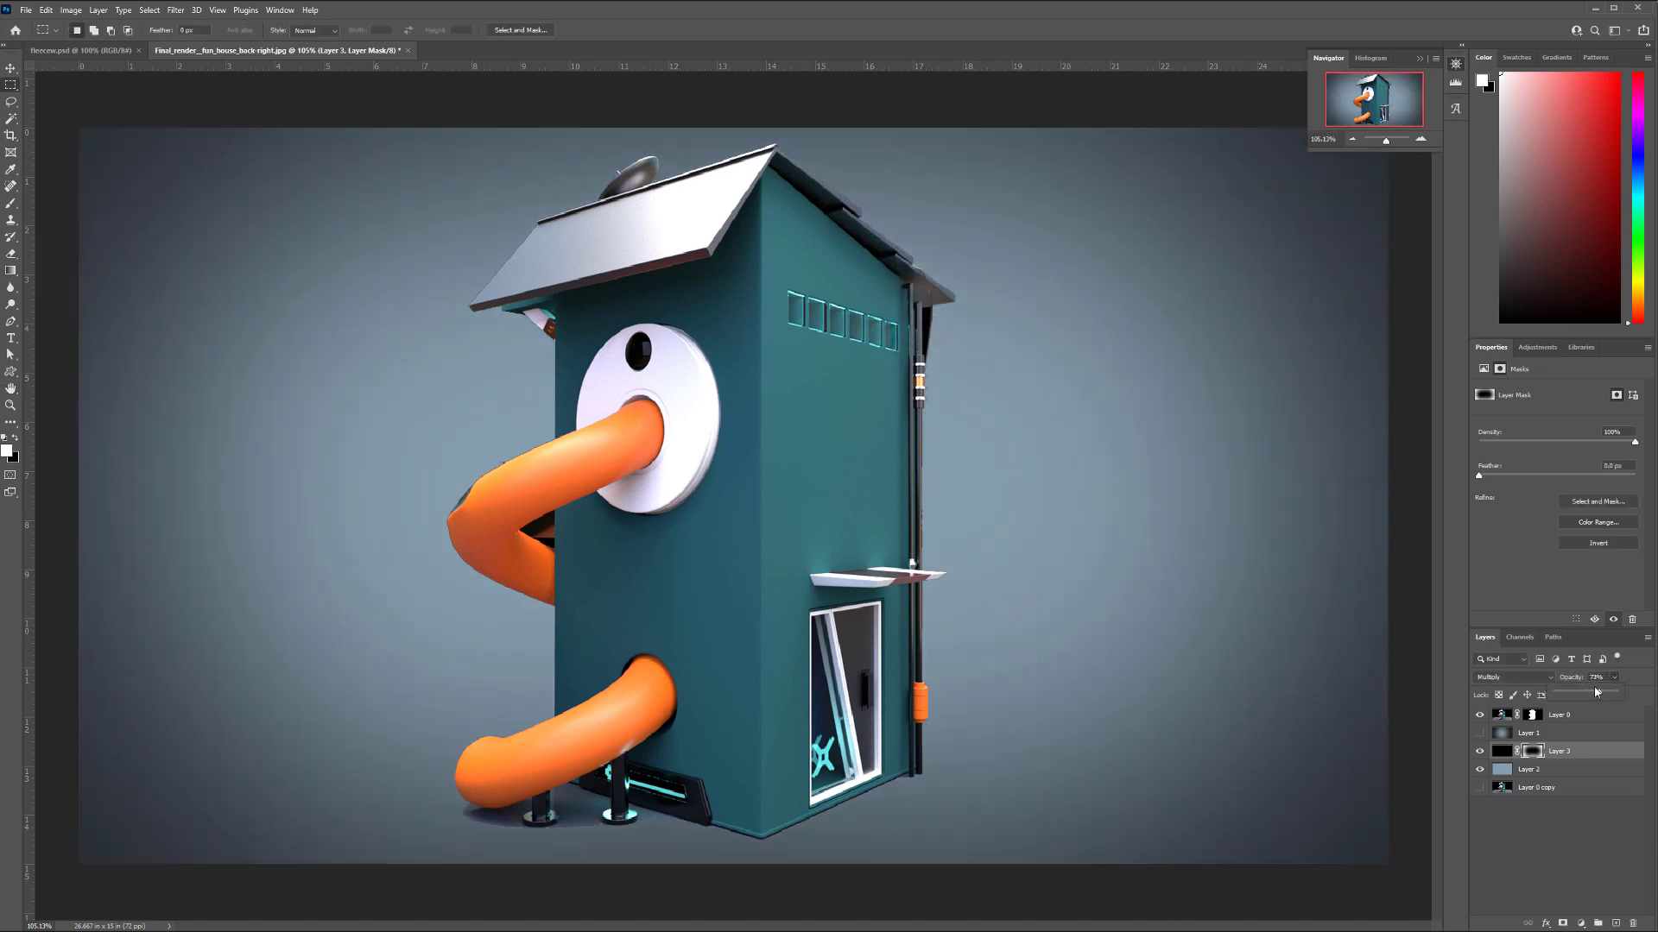
Select the building area and warp it, spreading both upper corners outward and pulling the lower-left corner inward.
left_click_drag(523, 262, 905, 781)
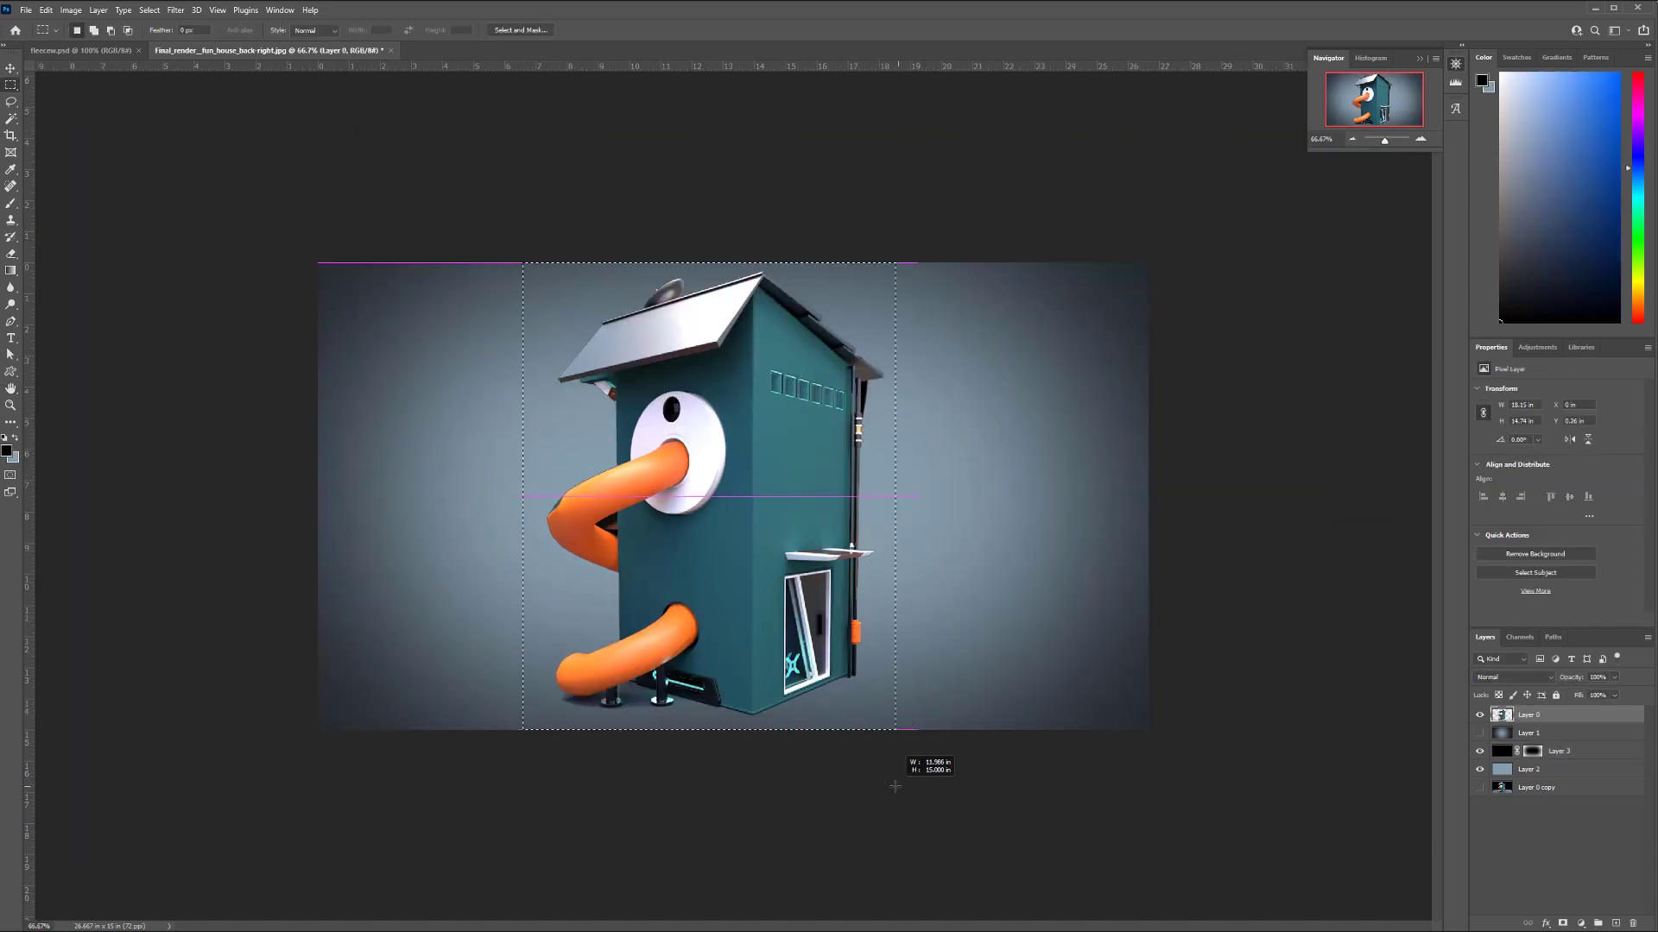
left_click(70, 9)
mouse_move(84, 305)
left_click(226, 391)
left_click_drag(523, 262, 480, 262)
left_click_drag(905, 262, 971, 262)
left_click_drag(905, 419, 920, 420)
left_click_drag(522, 420, 507, 418)
left_click_drag(523, 730, 545, 728)
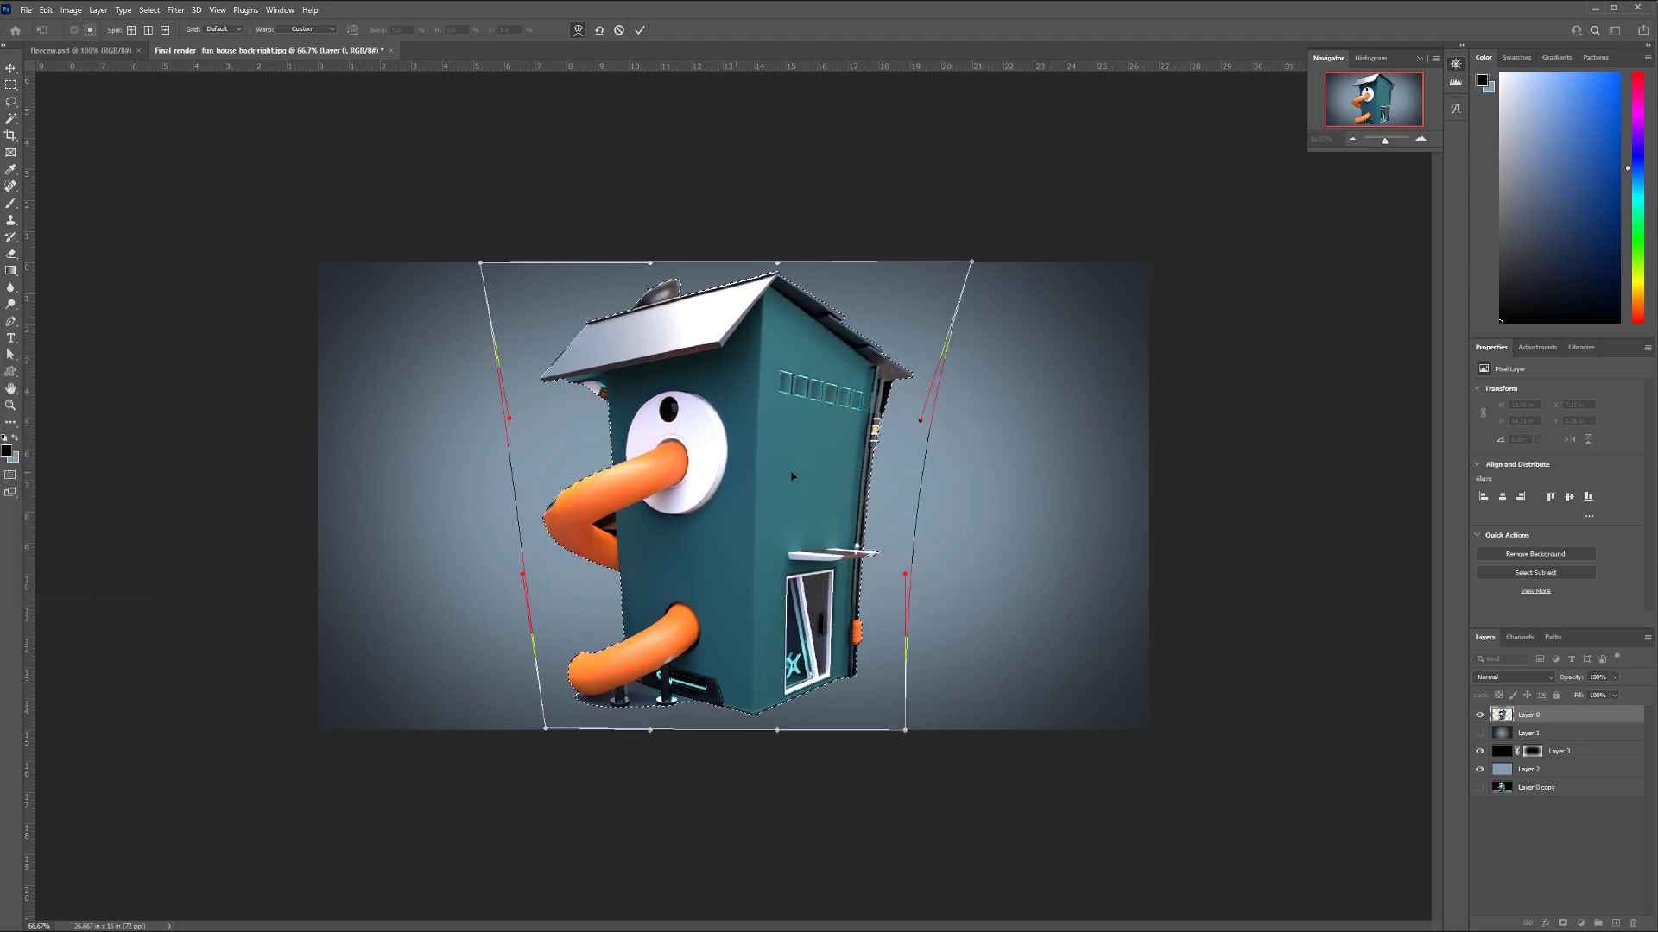
Narrow the lower part of the building warp from both sides so the walls curve inward toward the base.
left_click_drag(507, 419, 533, 416)
left_click_drag(522, 575, 538, 574)
left_click_drag(905, 730, 890, 729)
left_click_drag(905, 575, 892, 574)
left_click_drag(920, 420, 912, 421)
left_click_drag(890, 729, 881, 728)
left_click_drag(885, 575, 881, 545)
left_click_drag(912, 421, 902, 426)
left_click_drag(546, 729, 552, 730)
left_click_drag(545, 574, 551, 573)
left_click_drag(533, 416, 539, 414)
left_click_drag(552, 574, 561, 572)
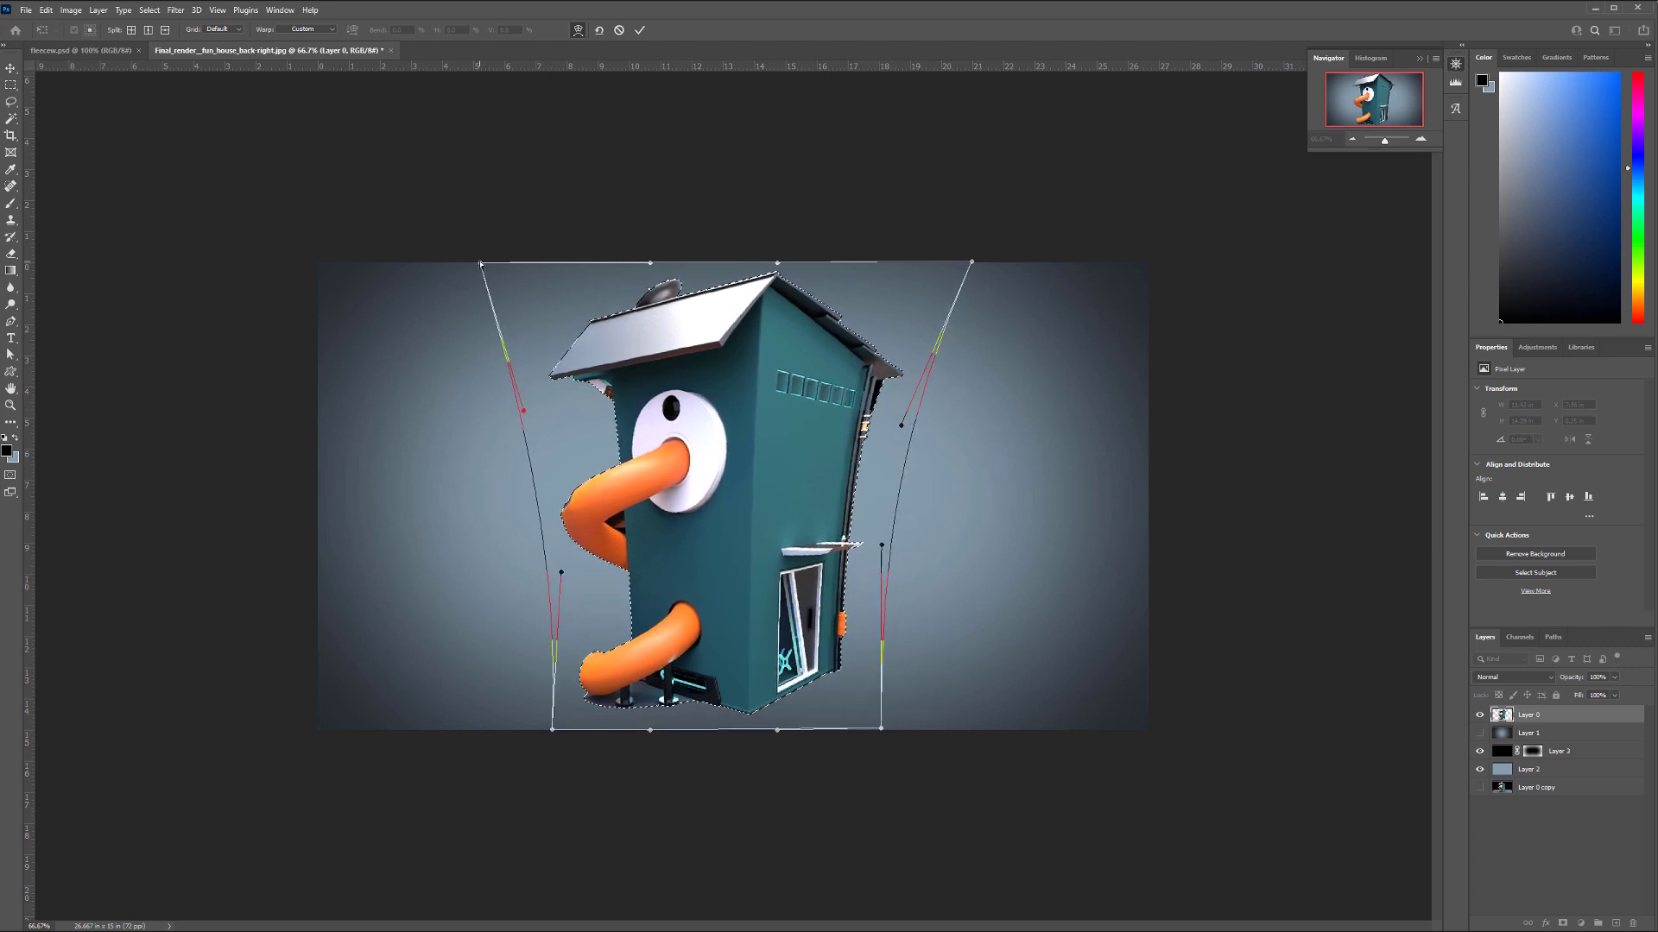
Extend the warp's upper-left corner further outward and refine the curve along the building's left side.
left_click_drag(480, 262, 467, 263)
left_click_drag(526, 415, 525, 411)
left_click_drag(467, 264, 454, 264)
left_click_drag(514, 411, 538, 410)
mouse_move(561, 573)
left_mouse_down()
mouse_move(546, 573)
mouse_move(561, 571)
left_mouse_up()
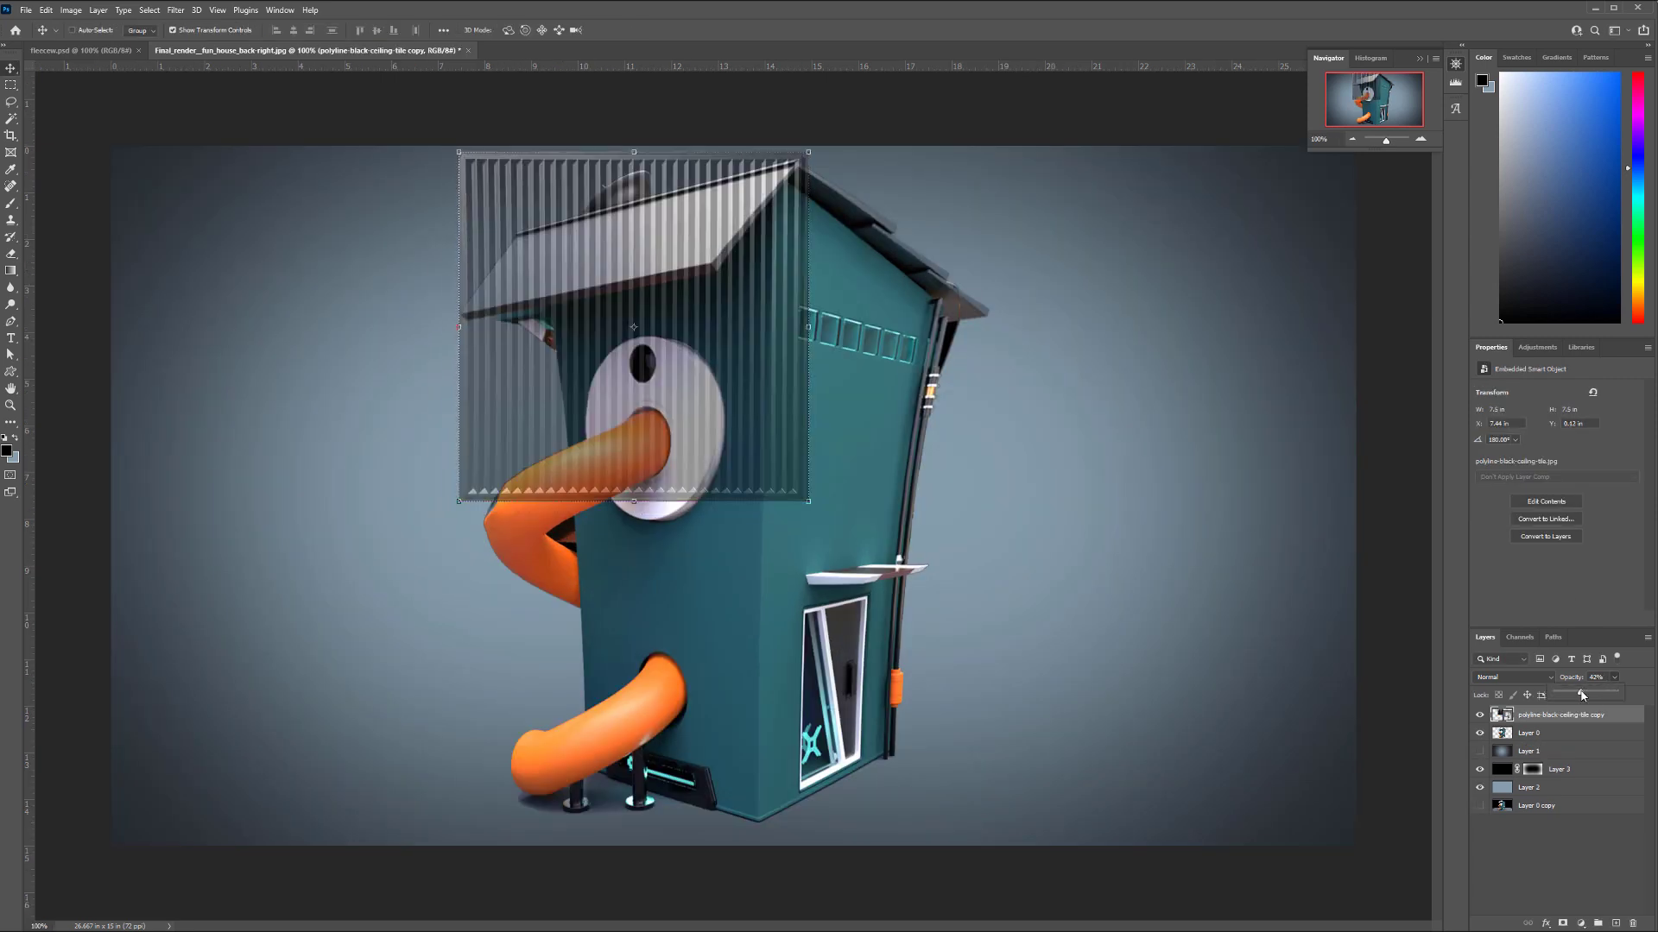
Squash the black ceiling-tile texture vertically, tilt it along the roof's slope and adjust its edges to the roof's height.
key("ctrl+plus")
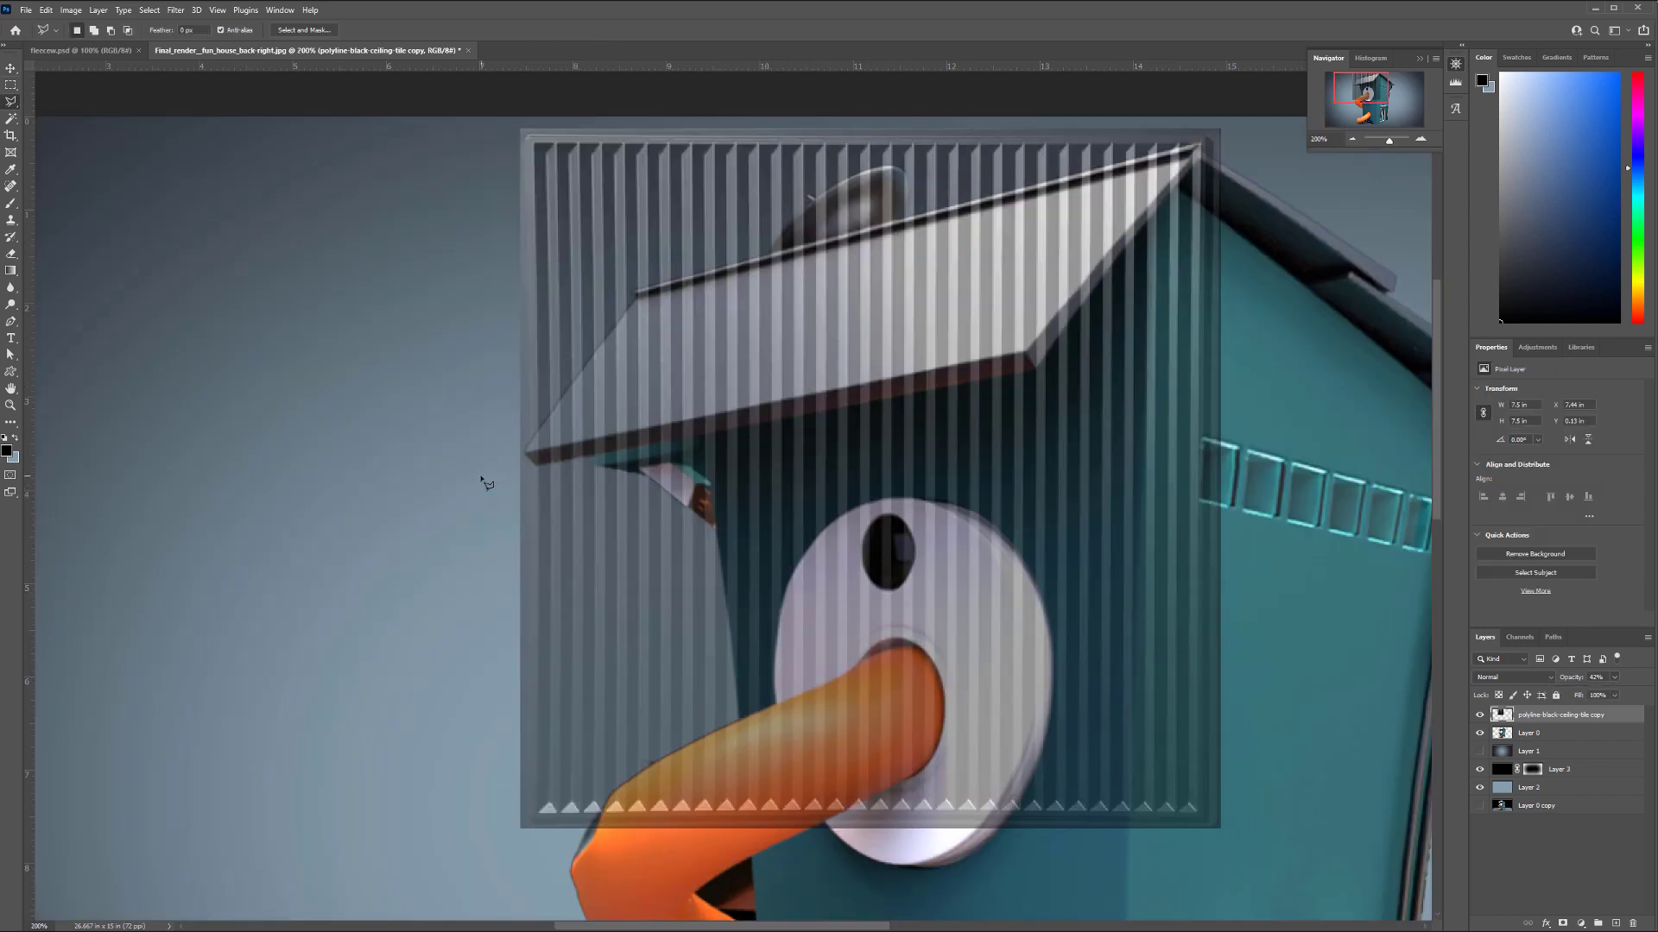
key("Escape")
key("v")
left_click_drag(870, 831, 870, 465)
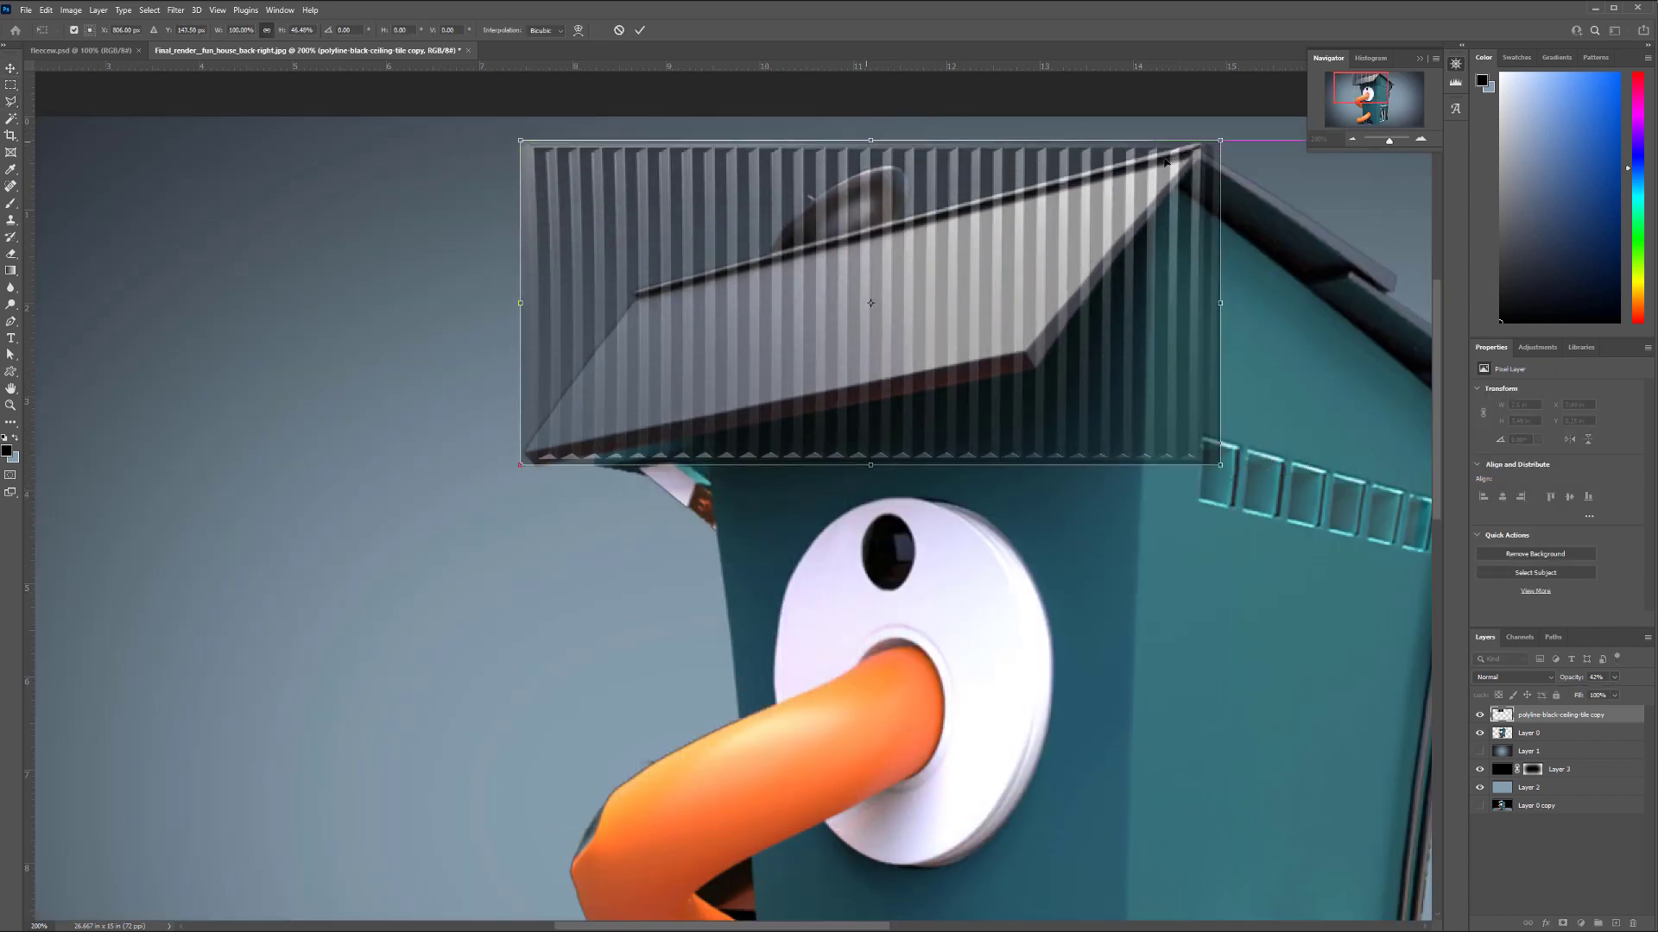
left_click_drag(1187, 161, 1161, 114)
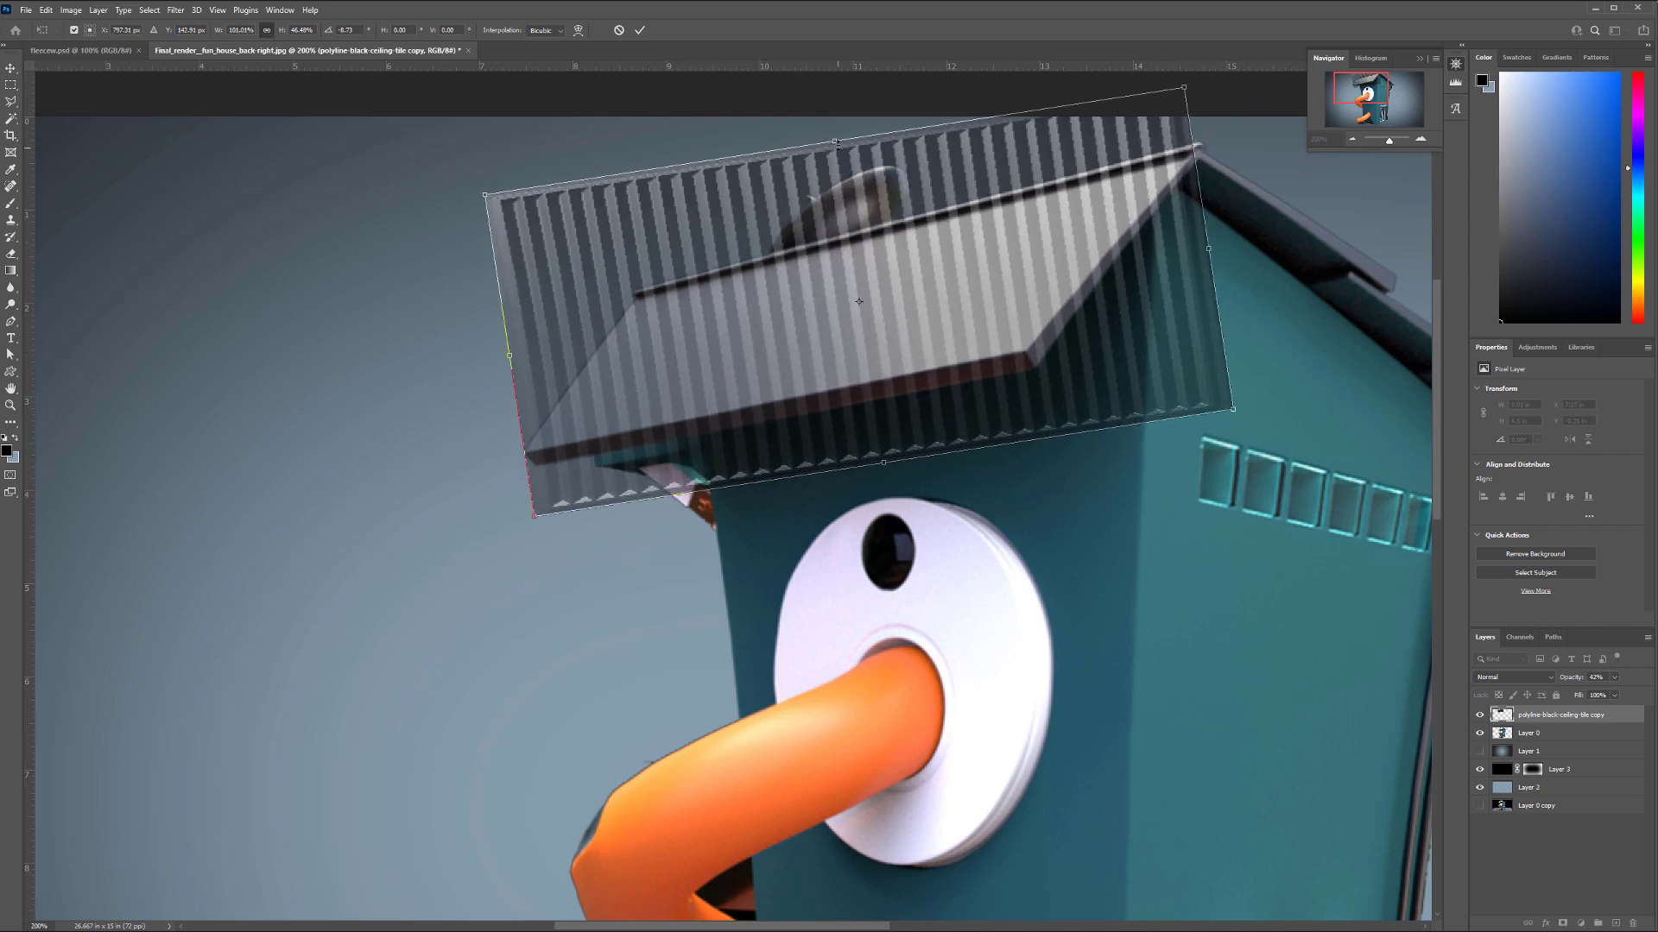
left_click_drag(836, 143, 840, 185)
left_click_drag(883, 463, 876, 403)
left_click_drag(1203, 132, 1226, 166)
mouse_move(1155, 281)
left_mouse_down()
mouse_move(1155, 263)
mouse_move(1152, 280)
left_mouse_up()
key("Return")
Skew and distort the tile texture so its ribs follow the perspective of the front roof face and cover it completely.
key("ctrl+t")
left_click_drag(859, 185, 1017, 188)
left_click_drag(1007, 294, 903, 271)
left_click_drag(385, 369, 406, 436)
left_click_drag(653, 371, 654, 387)
left_click_drag(737, 173, 734, 175)
left_click_drag(889, 162, 975, 160)
left_click_drag(627, 211, 626, 215)
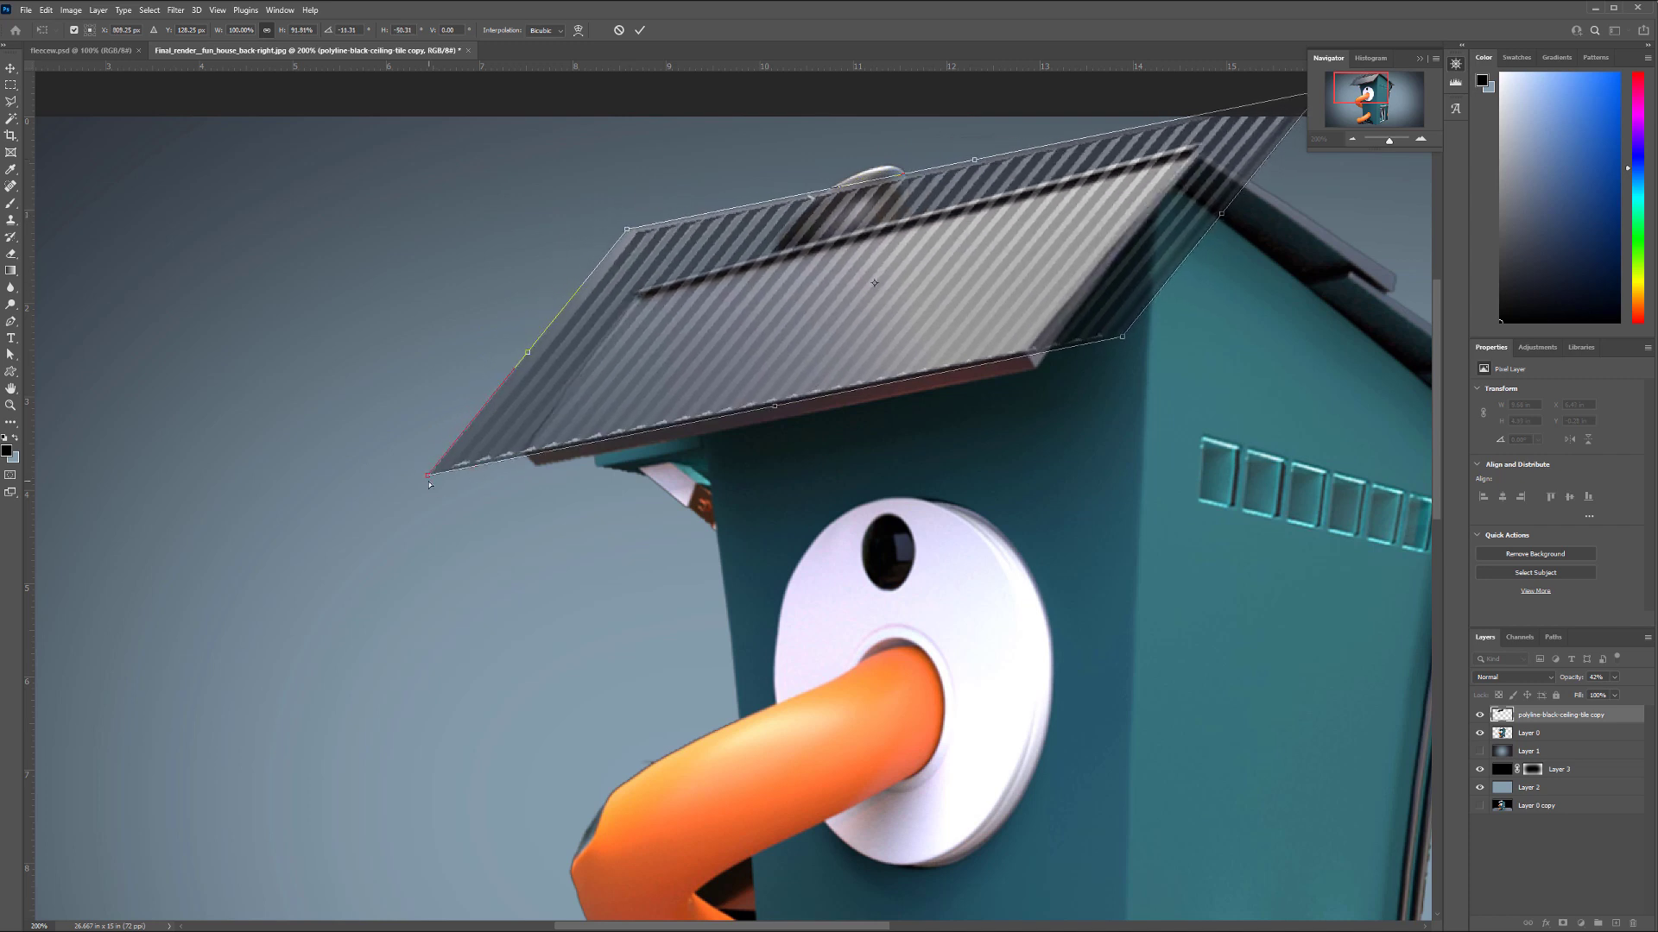
left_click_drag(428, 477, 443, 473)
left_click_drag(636, 214, 636, 216)
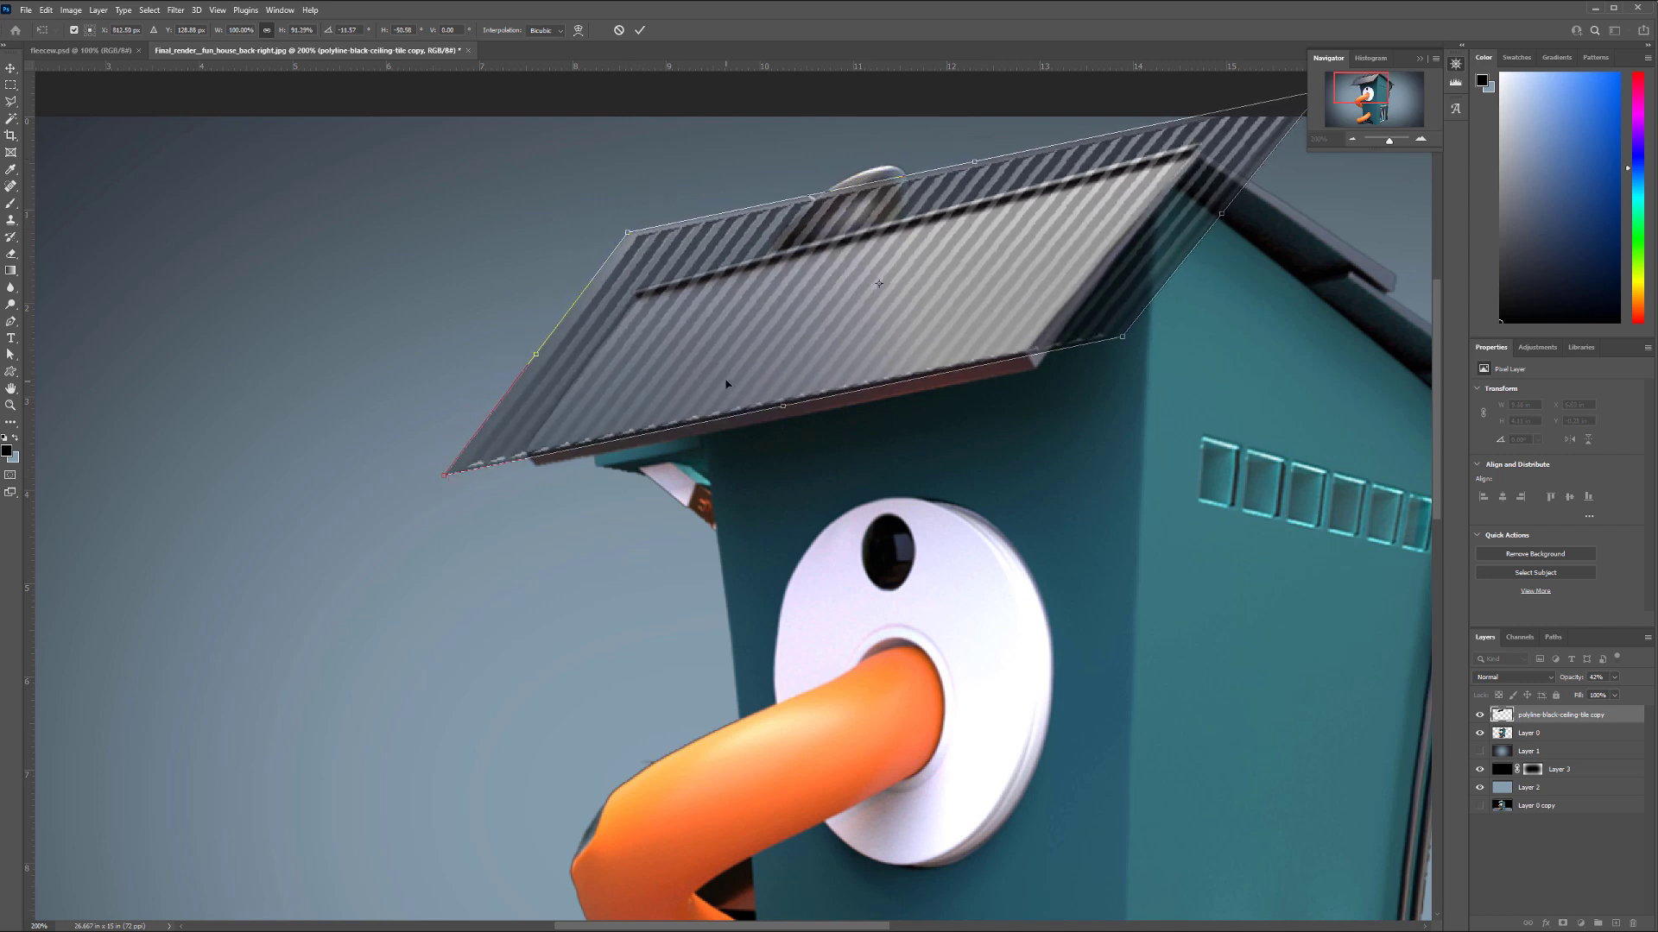
left_click_drag(1306, 88, 1307, 90)
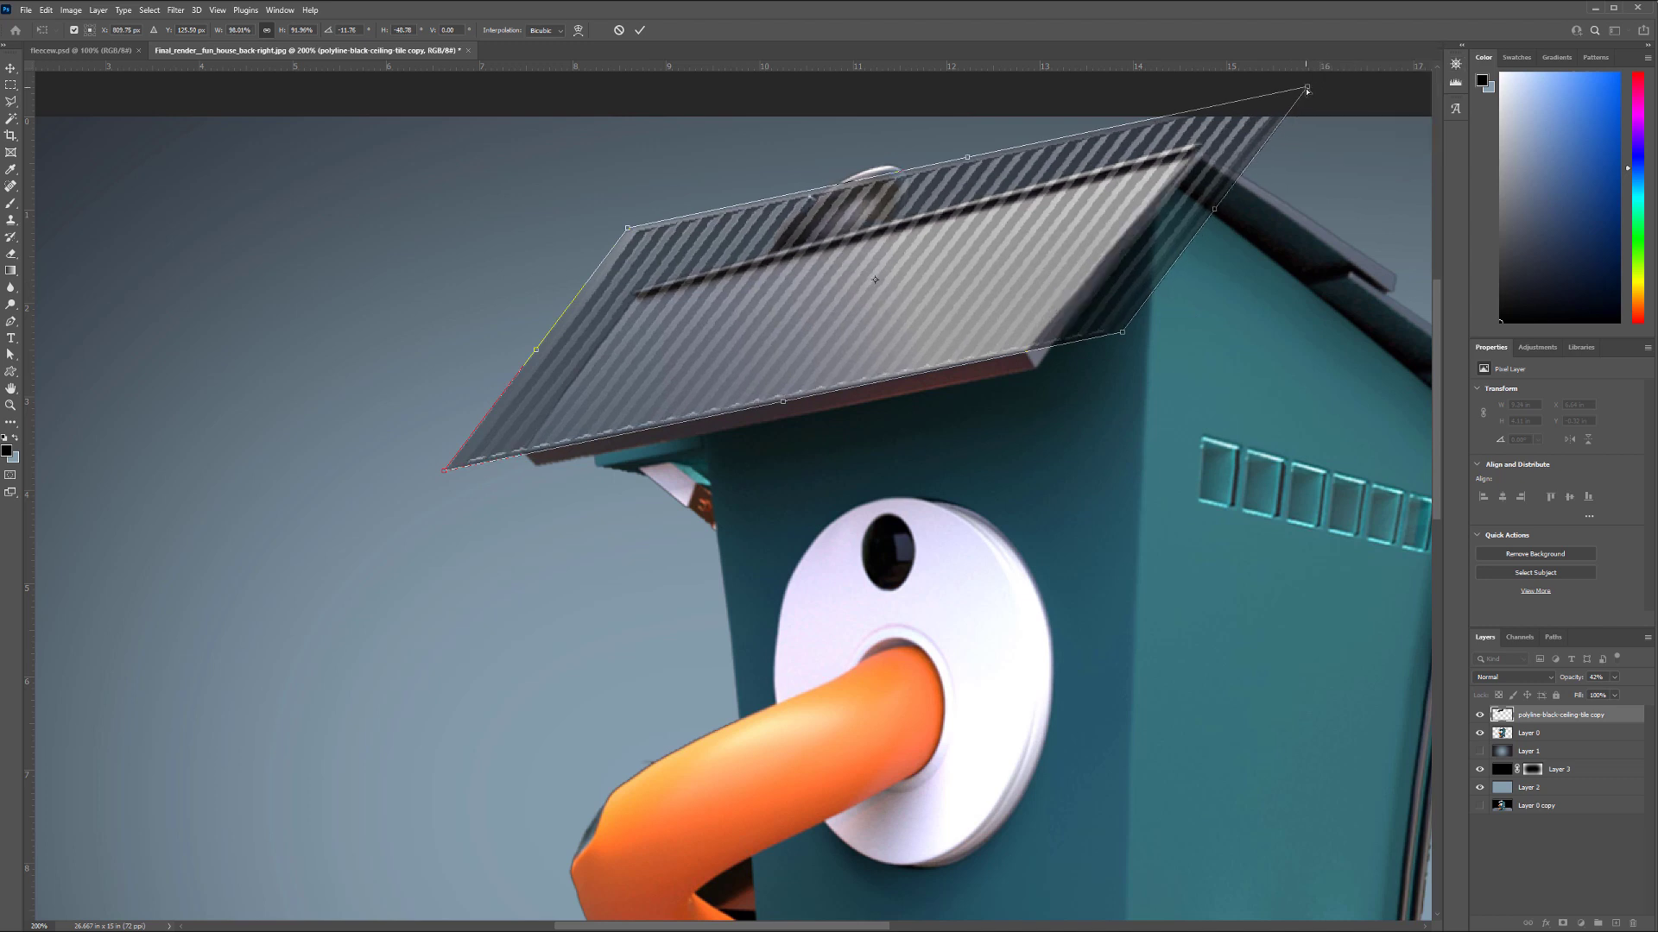
key("Return")
Clip the tile texture to the building layer and add a layer mask to it.
left_click(1507, 723, "alt")
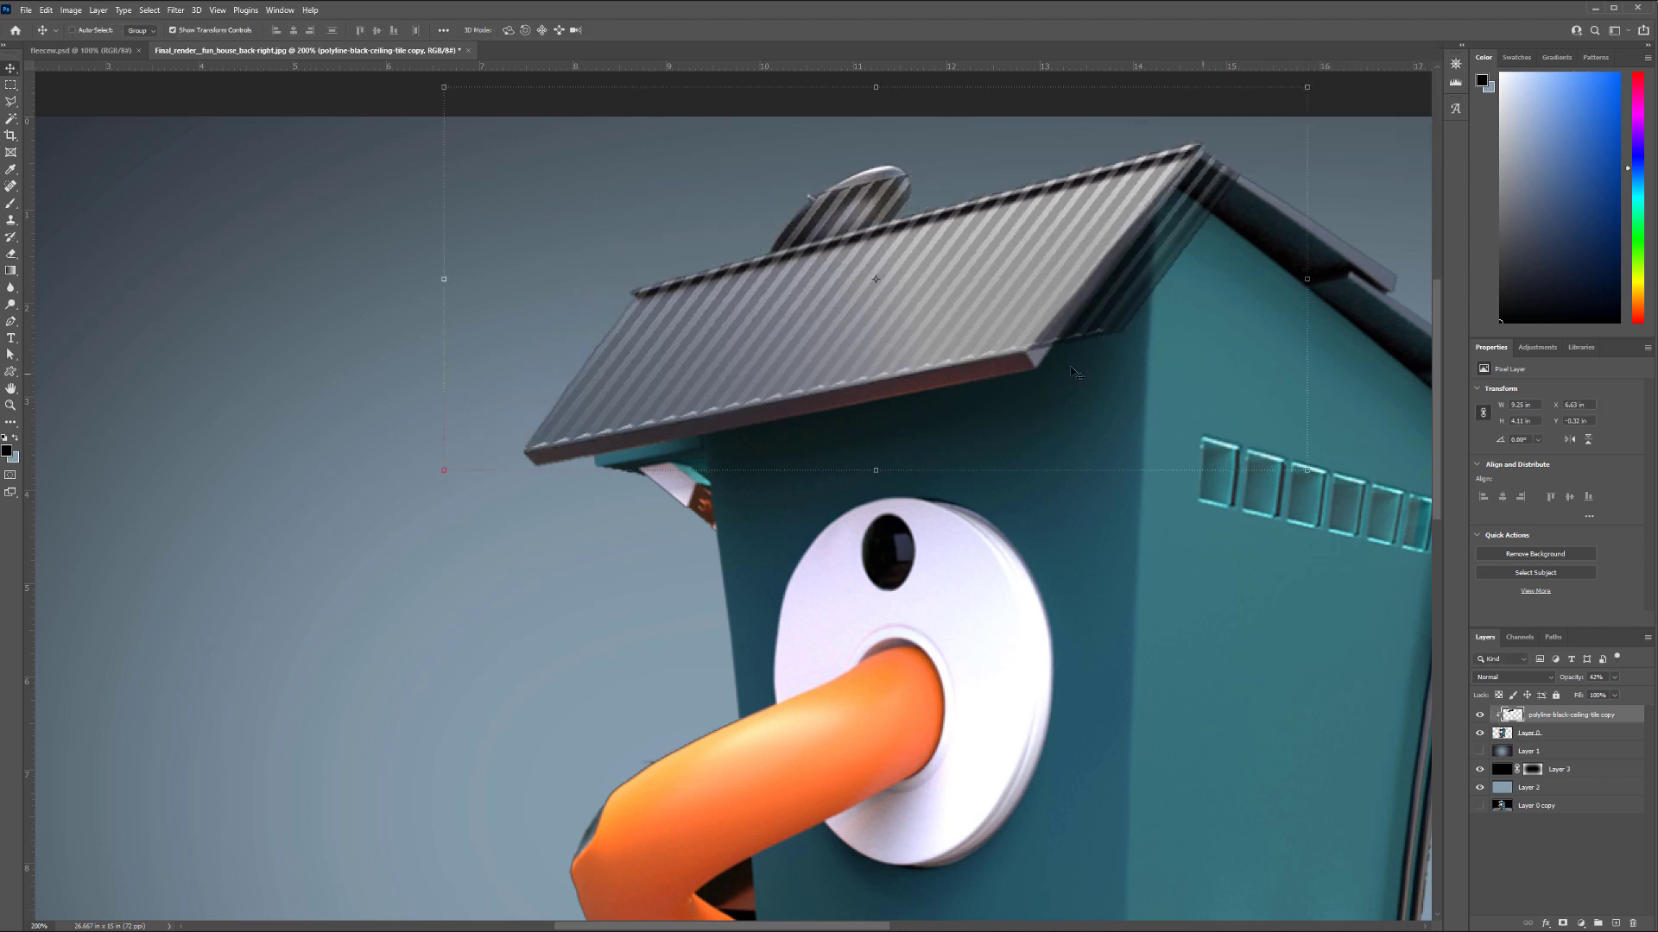
left_click(10, 102)
left_click(1562, 923)
Mask out the tile texture outside the front roof face and set its layer opacity to 100%.
left_click(996, 383)
left_click(1196, 151)
left_click(621, 301)
left_click(569, 267)
left_click(746, 170)
left_click(1281, 99)
left_click(1344, 141)
left_click(1231, 406)
key("alt+BackSpace")
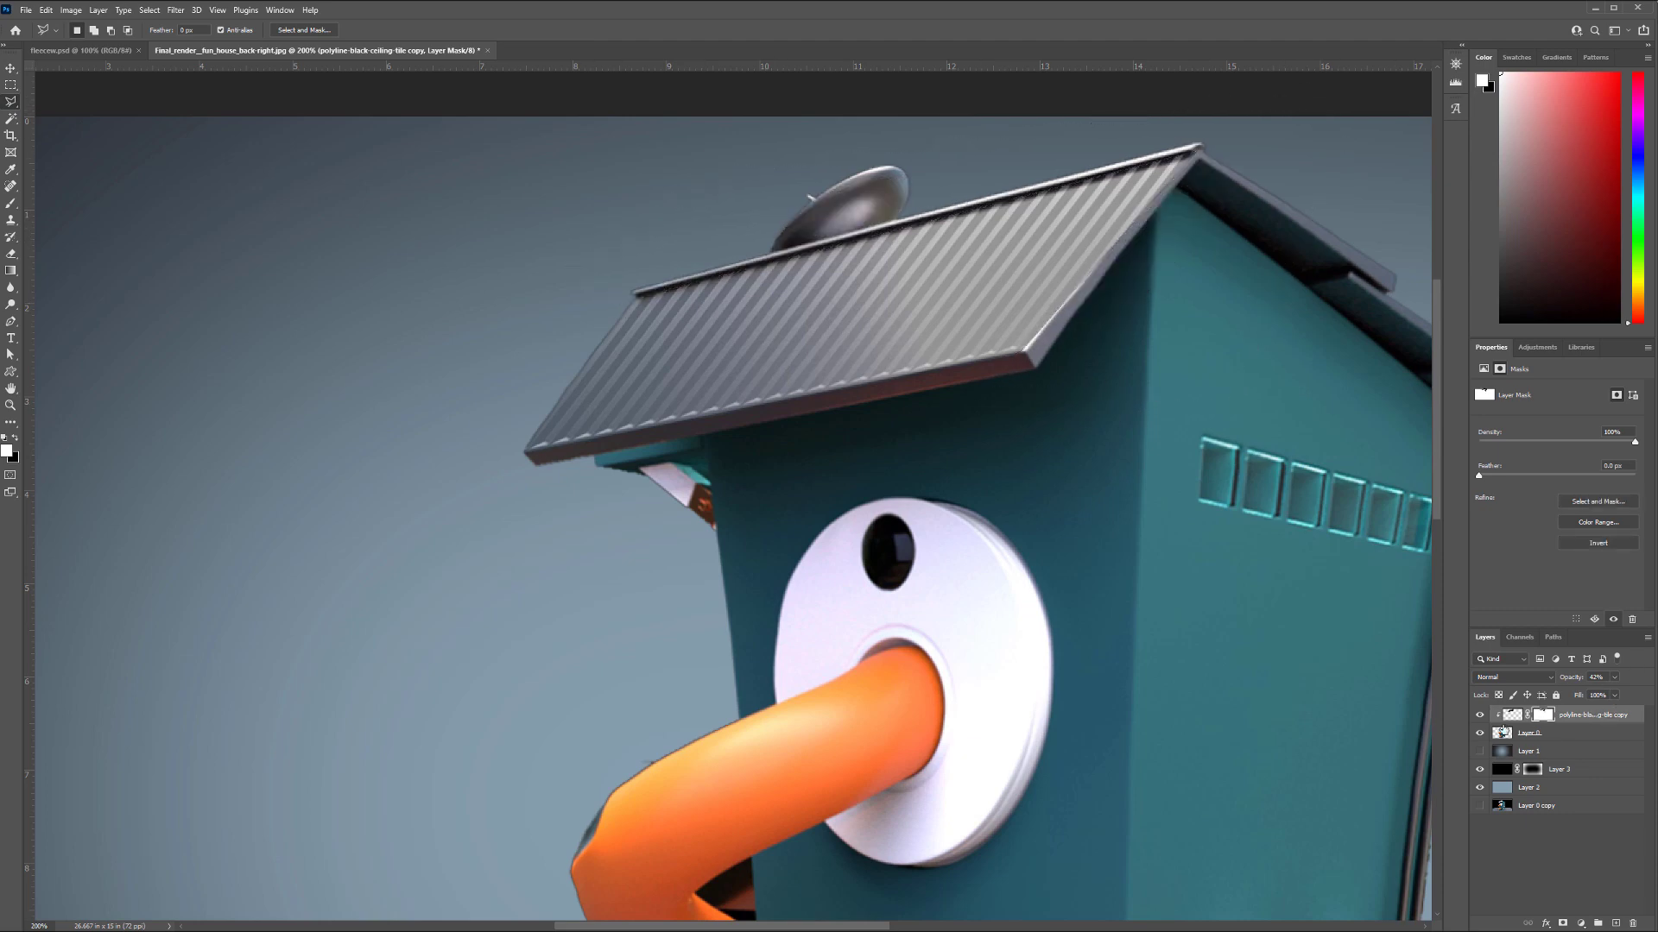
key("0")
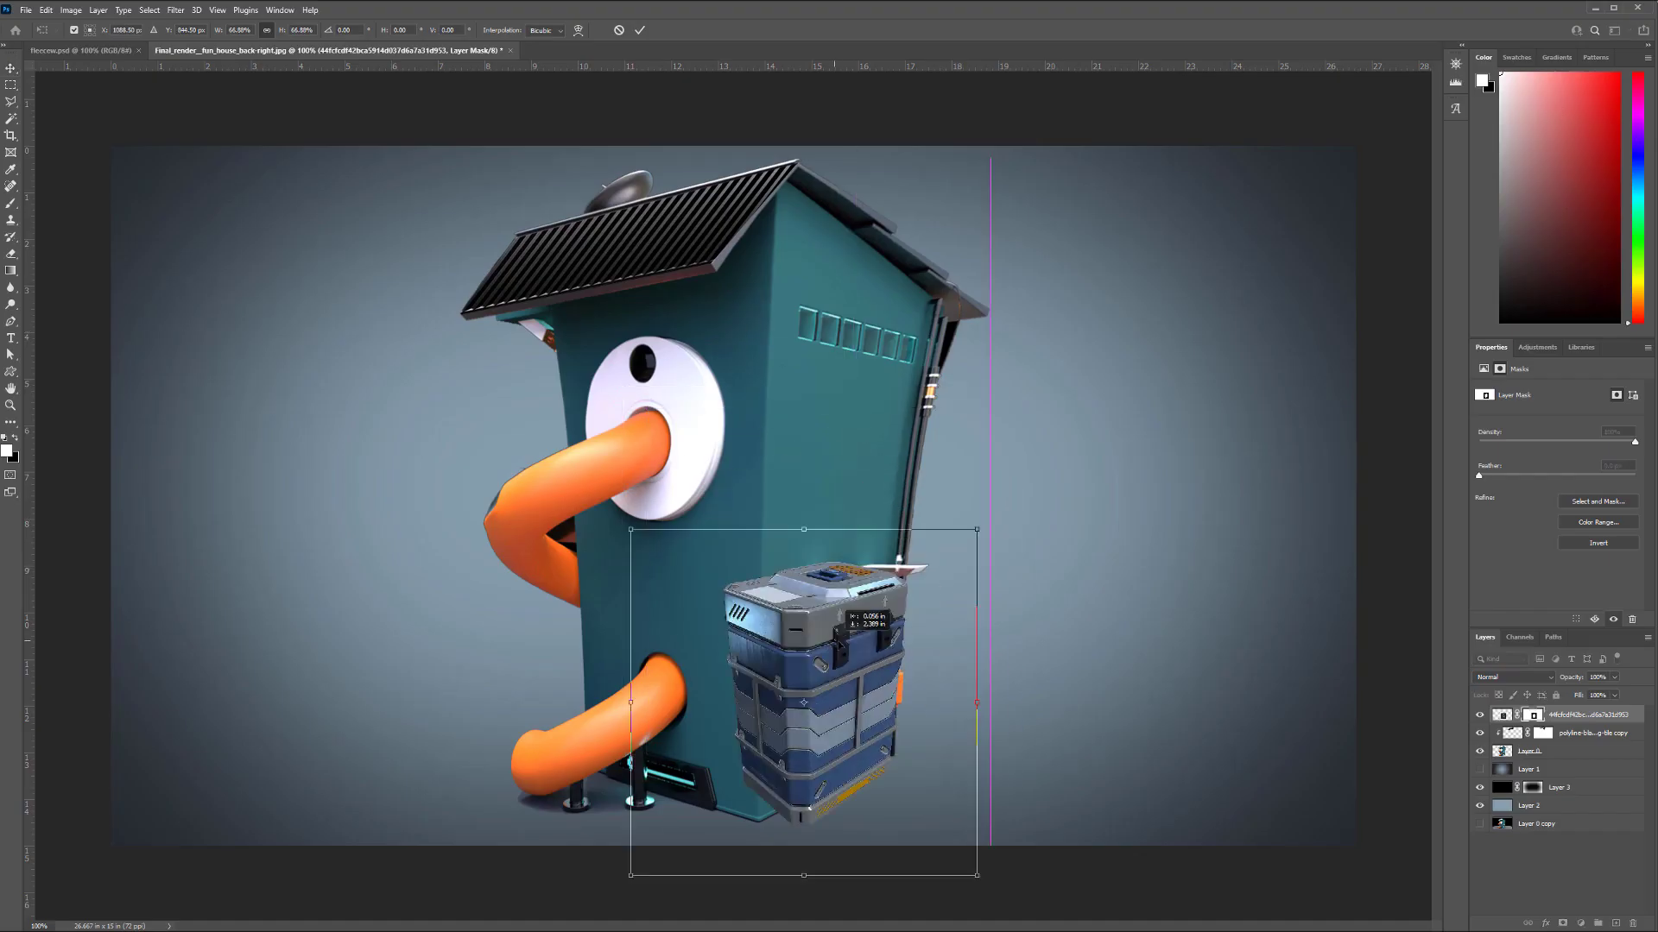
Scale down the crate, place it at the building's front corner beside the door, and undo the duplicated Hue/Saturation adjustment.
left_click_drag(981, 536, 1060, 589)
left_click_drag(1026, 619, 1087, 566)
left_click_drag(986, 667, 862, 699)
left_click_drag(939, 607, 892, 653)
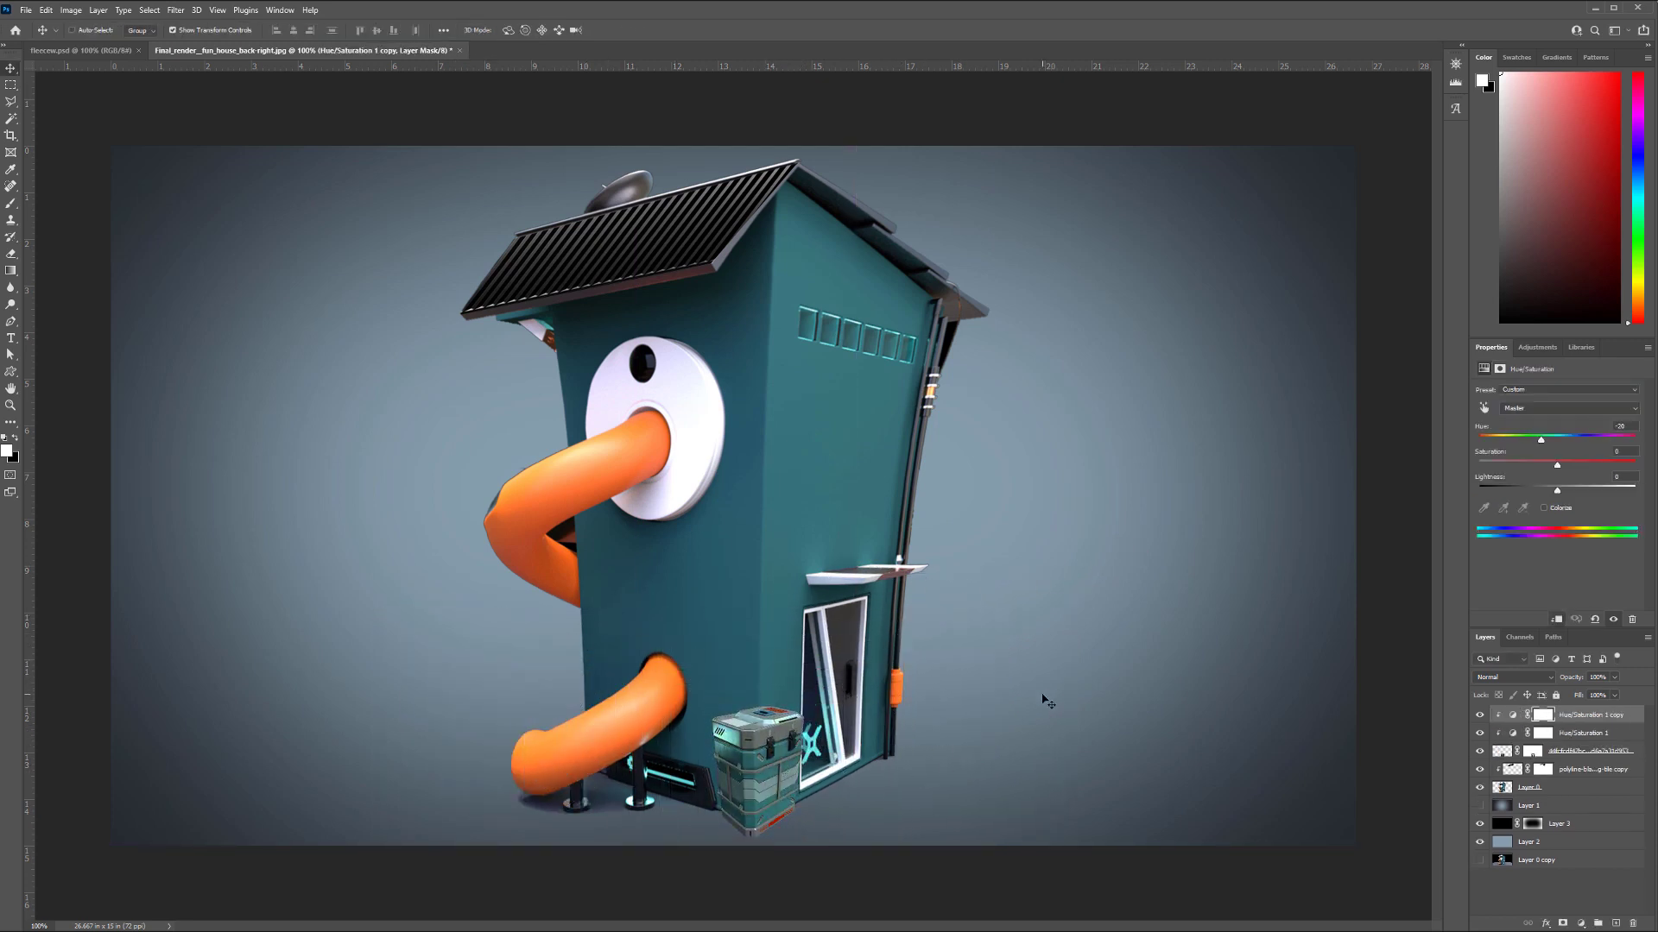
key("ctrl+z")
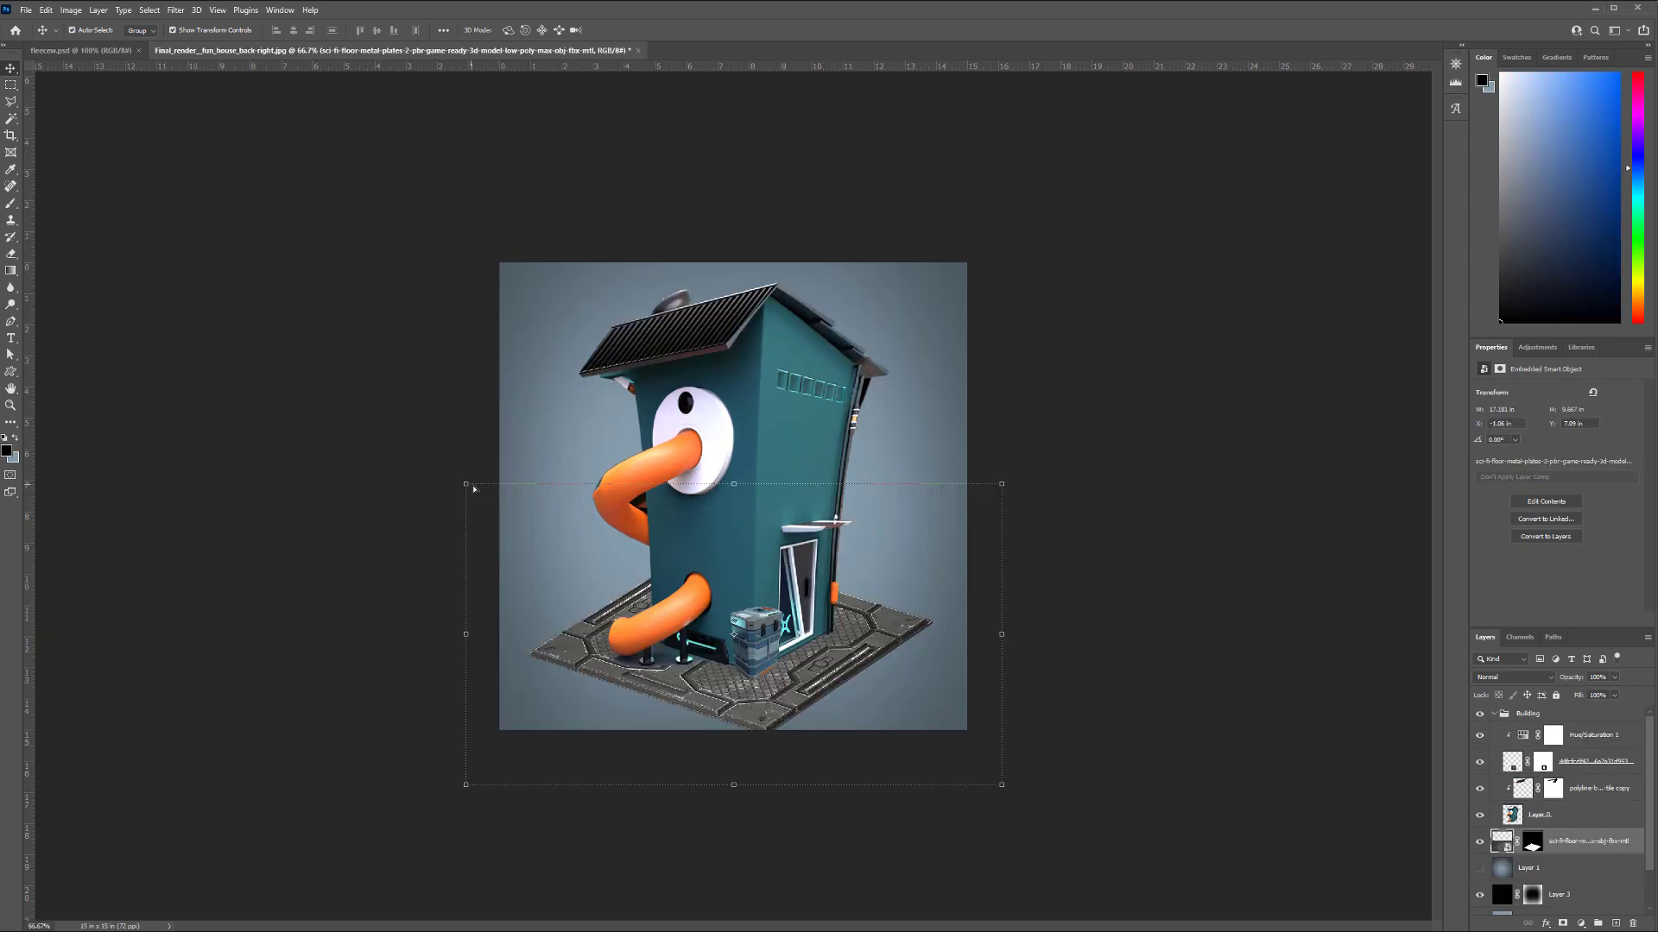
Distort the sci-fi floor plate's corners so its perspective matches the base of the building.
mouse_move(467, 484)
left_mouse_down()
mouse_move(487, 486)
mouse_move(466, 485)
left_mouse_up()
left_click_drag(466, 785, 435, 785)
left_click_drag(467, 484, 525, 493)
left_click_drag(1002, 484, 995, 484)
left_click_drag(865, 618, 867, 612)
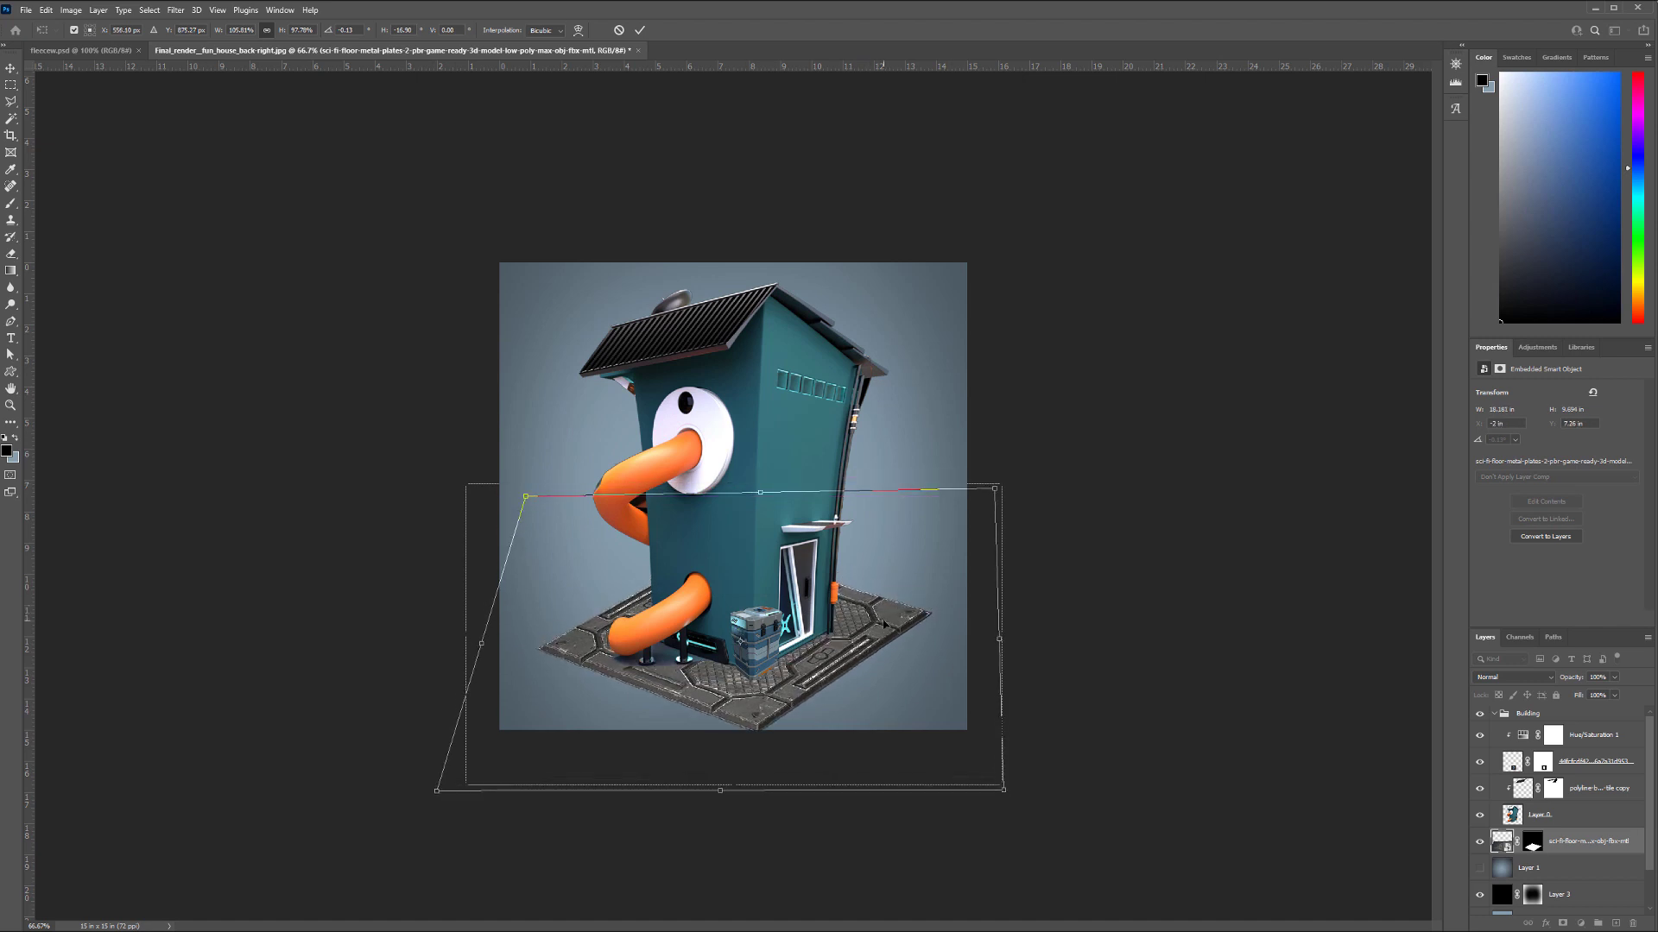
key("Return")
left_click_drag(438, 489, 443, 488)
left_click_drag(1003, 489, 1001, 488)
left_click_drag(828, 652, 830, 655)
key("Return")
Select the Building group, scale it down slightly and reposition it on the floor plate.
left_click(1534, 721)
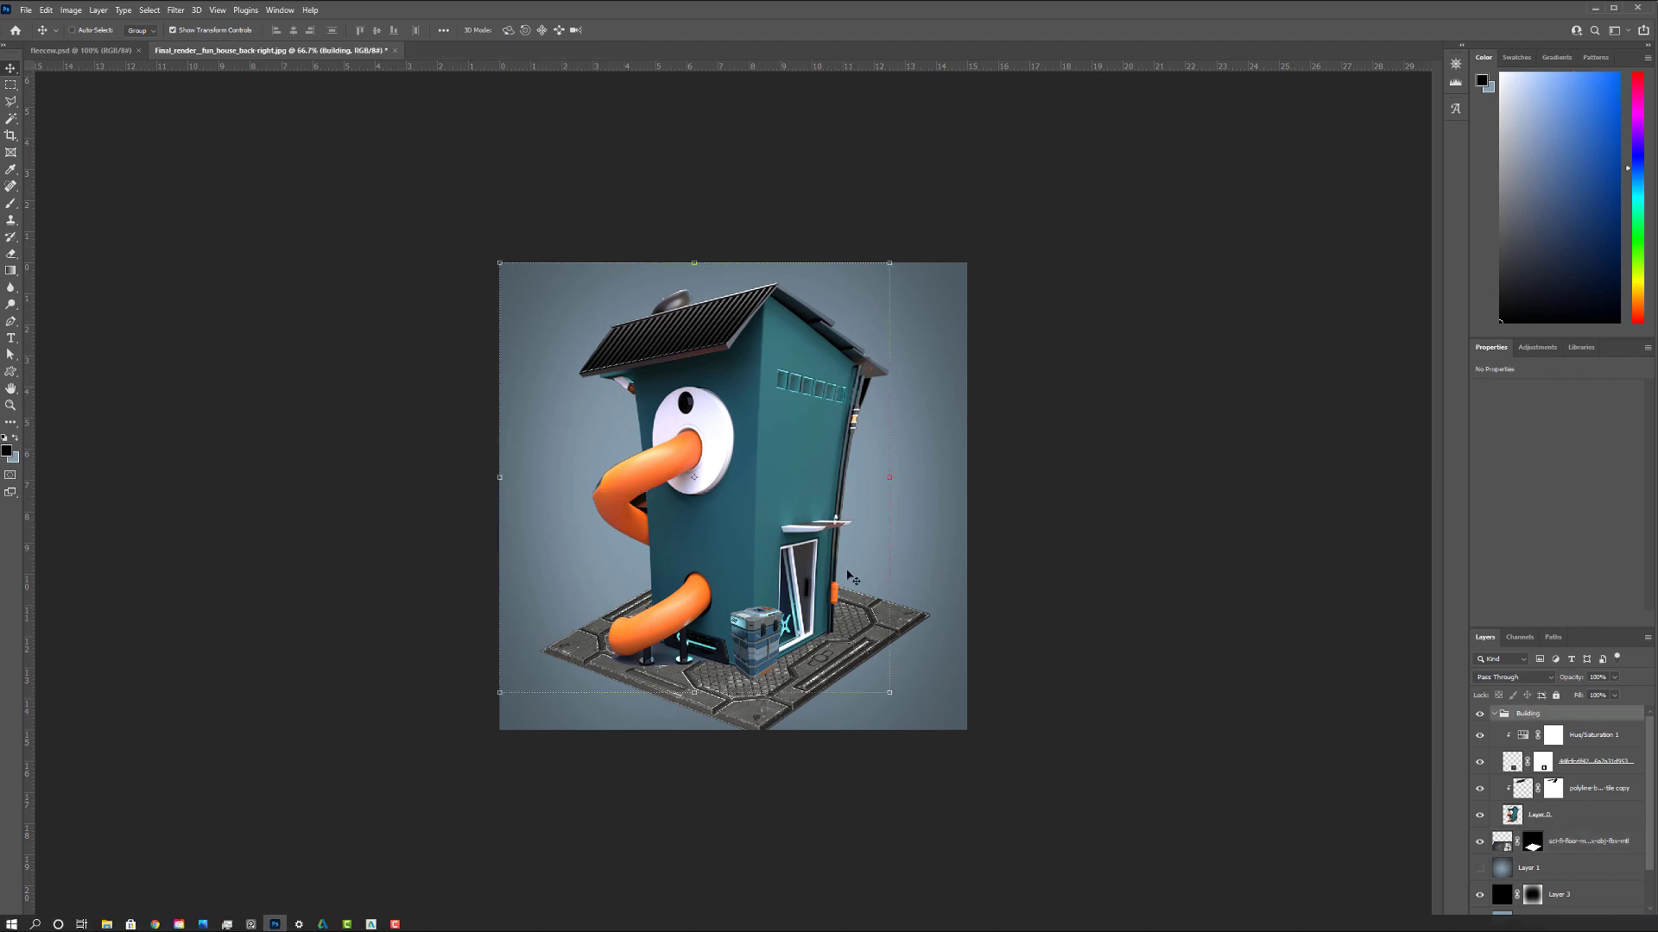
left_click_drag(557, 266, 569, 283)
left_click_drag(765, 440, 770, 423)
key("Return")
key("ctrl+plus")
Fine-tune the floor plate's position and perspective under the building, and move the building and floor together slightly upward.
left_click_drag(760, 800, 766, 788)
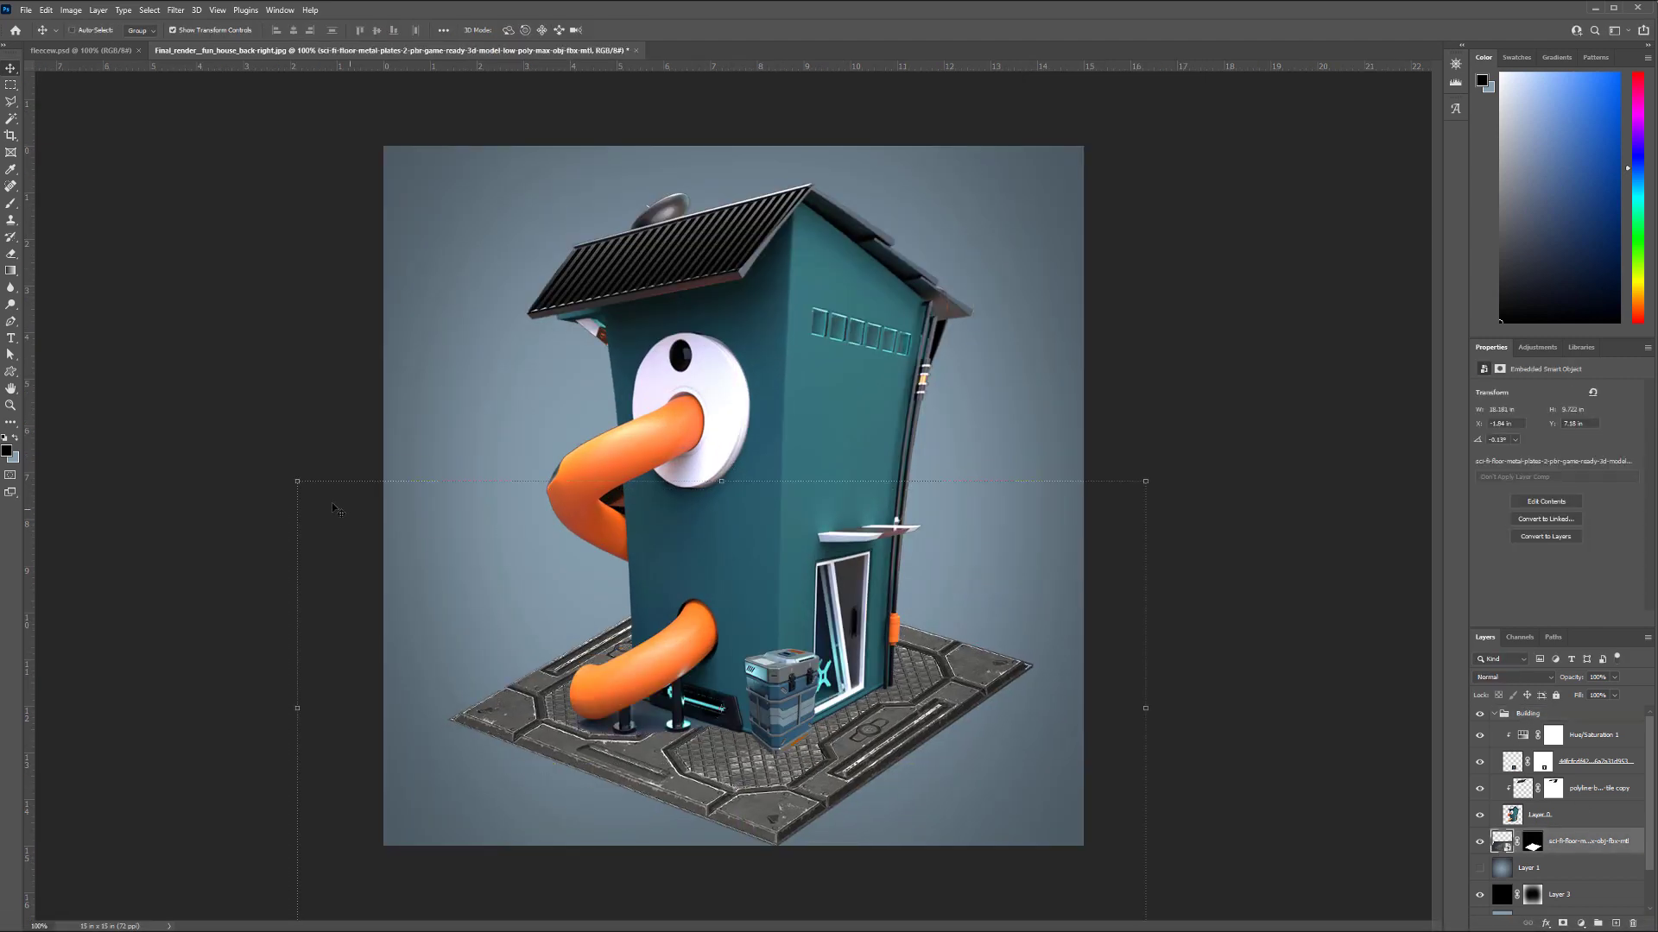
left_click(298, 482)
key("Return")
left_click_drag(832, 501, 833, 485)
left_click_drag(780, 796, 781, 785)
left_click_drag(299, 474, 305, 474)
left_click_drag(1147, 472, 1129, 474)
left_click_drag(910, 717, 923, 711)
key("Return")
left_click(1526, 713, "shift")
left_click_drag(888, 428, 872, 411)
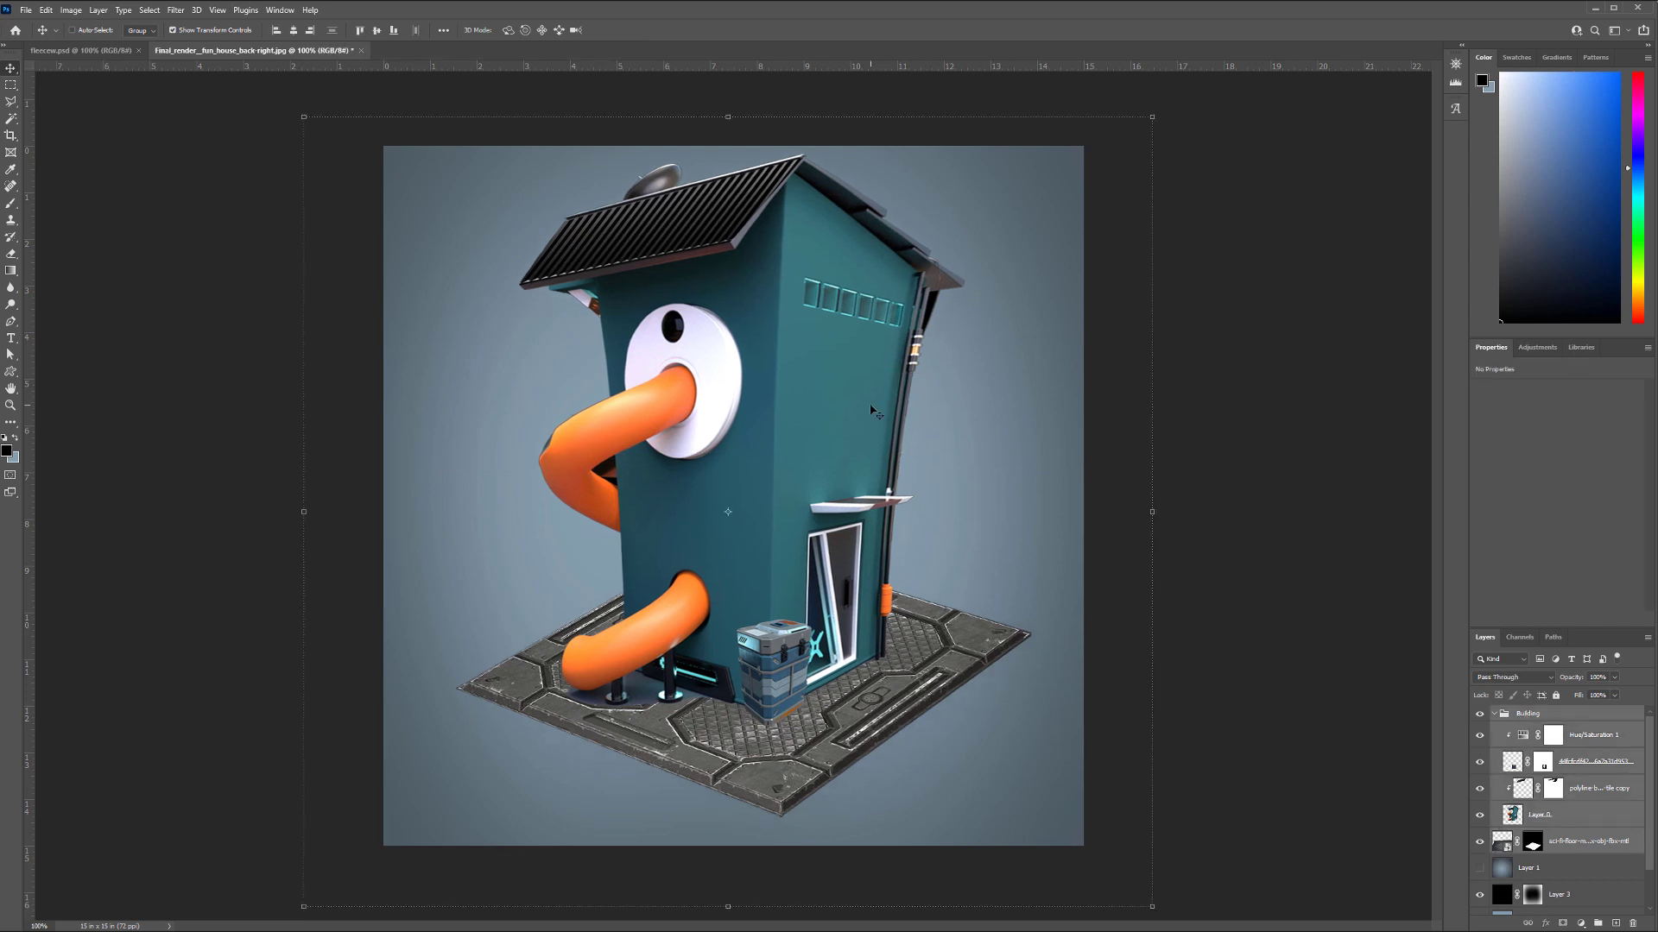
Fill the floor slab's right side face with a darker grey and move Layer 5 below Layer 4.
left_click(12, 102)
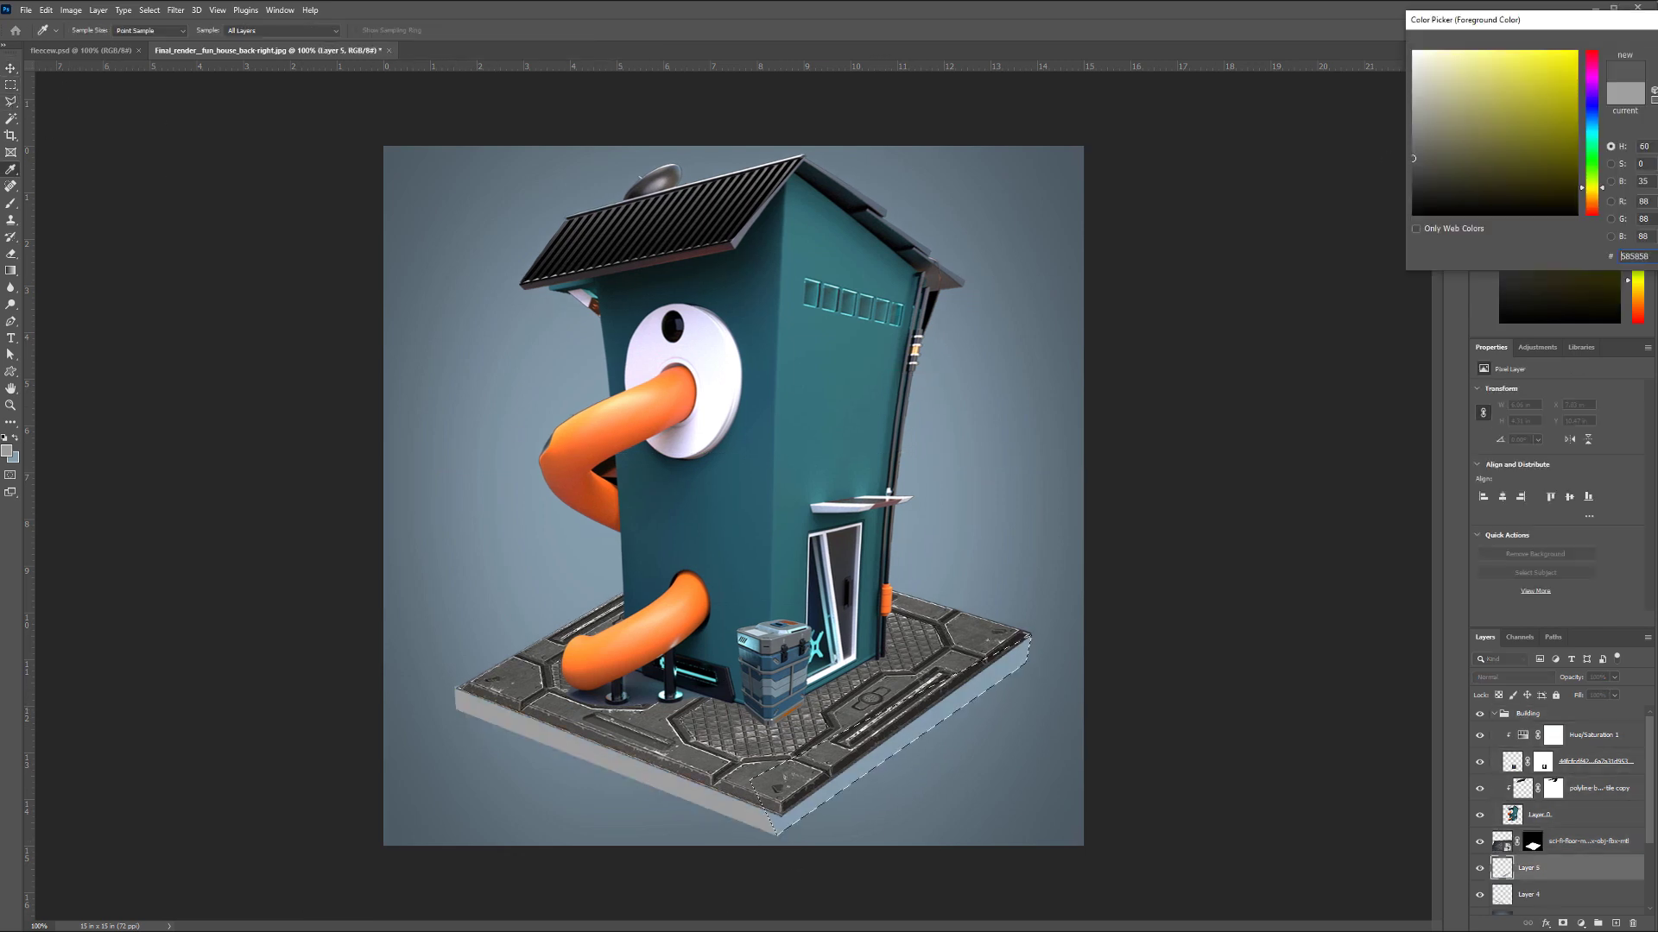
key("Return")
key("alt+BackSpace")
key("ctrl+d")
left_click_drag(1530, 871, 1523, 899)
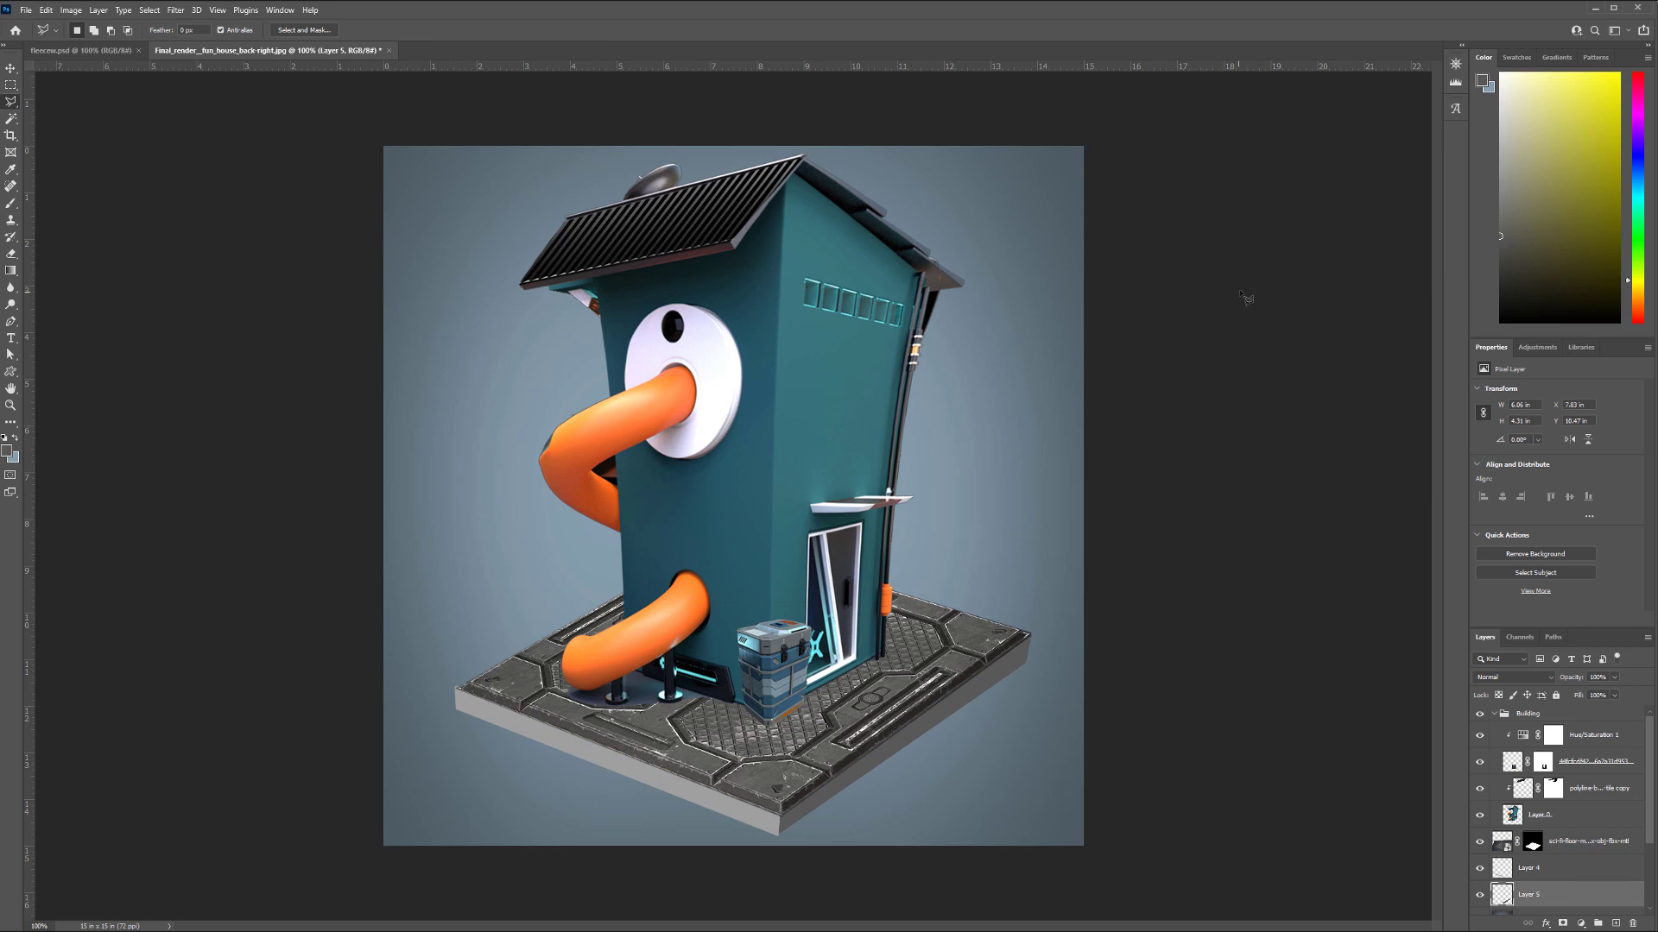
Nudge the crate slightly down and left at the building's corner, and undo the extra crate copy.
key("v")
mouse_move(777, 674)
left_mouse_down()
mouse_move(964, 610)
mouse_move(771, 687)
left_mouse_up()
left_click_drag(771, 687, 974, 605, "alt")
key("ctrl+z")
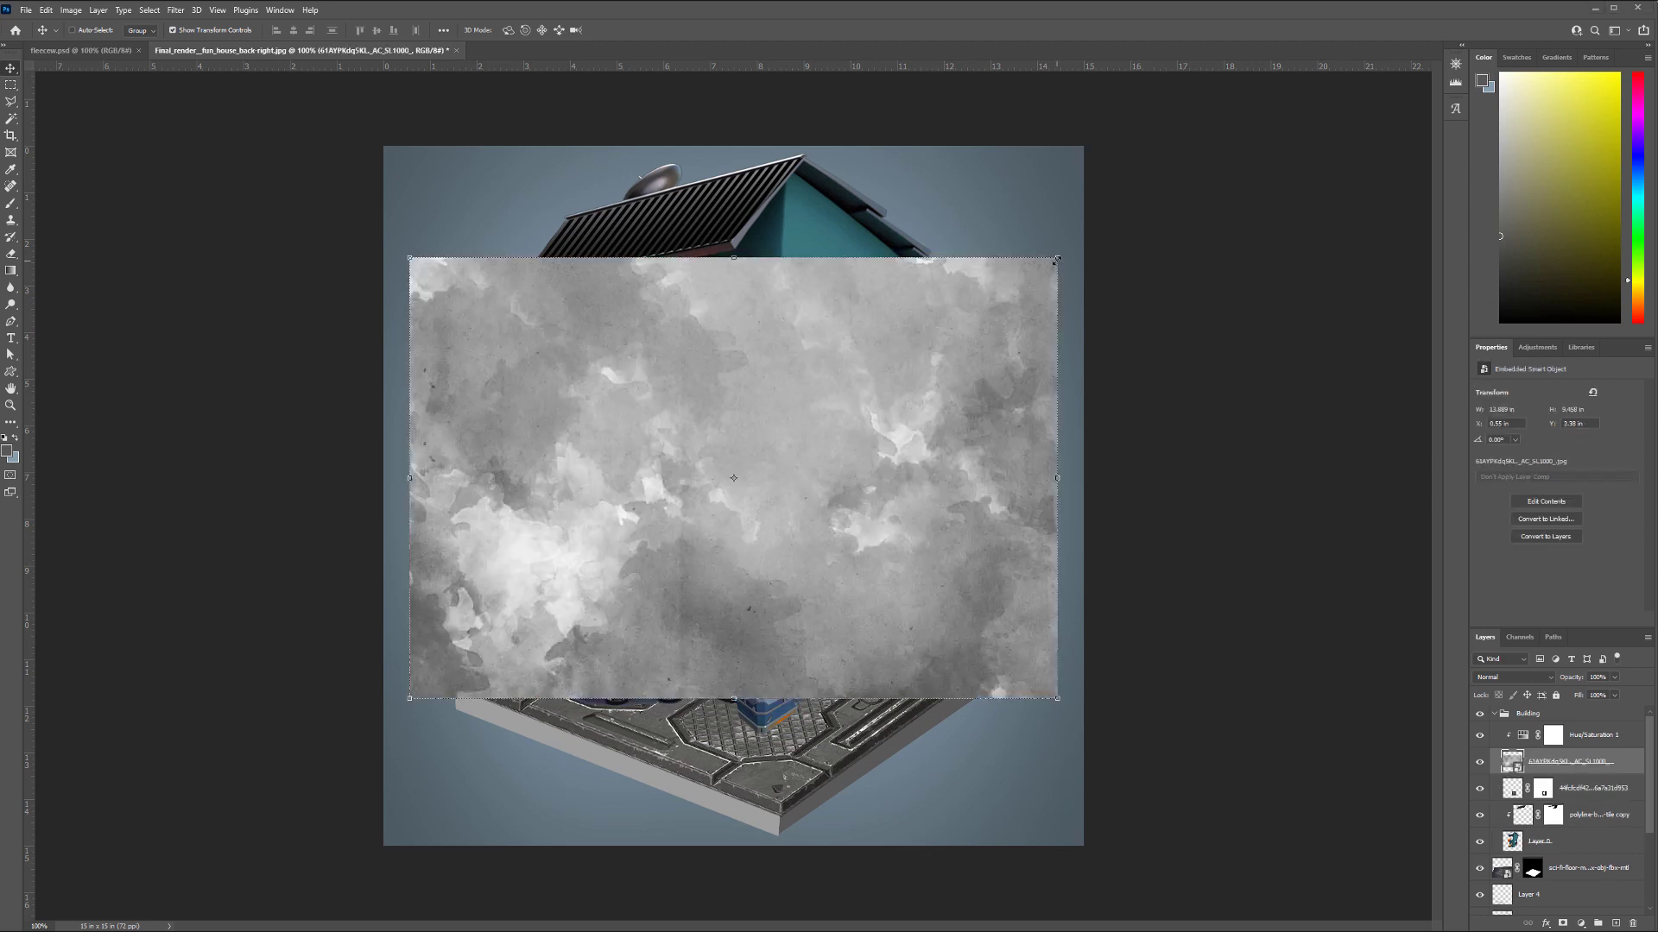
Scale down the grey cloudy grunge texture and position it over the building's front wall.
left_click_drag(1060, 256, 760, 423)
left_click_drag(632, 498, 873, 333)
key("Return")
left_click_drag(622, 278, 701, 318)
left_click_drag(816, 378, 597, 606)
key("Return")
Hide the spare copy of the cloudy texture and set the working texture layer's blend mode to Overlay.
left_click(1480, 761)
left_click_drag(746, 359, 749, 325, "ctrl")
left_click(1489, 677)
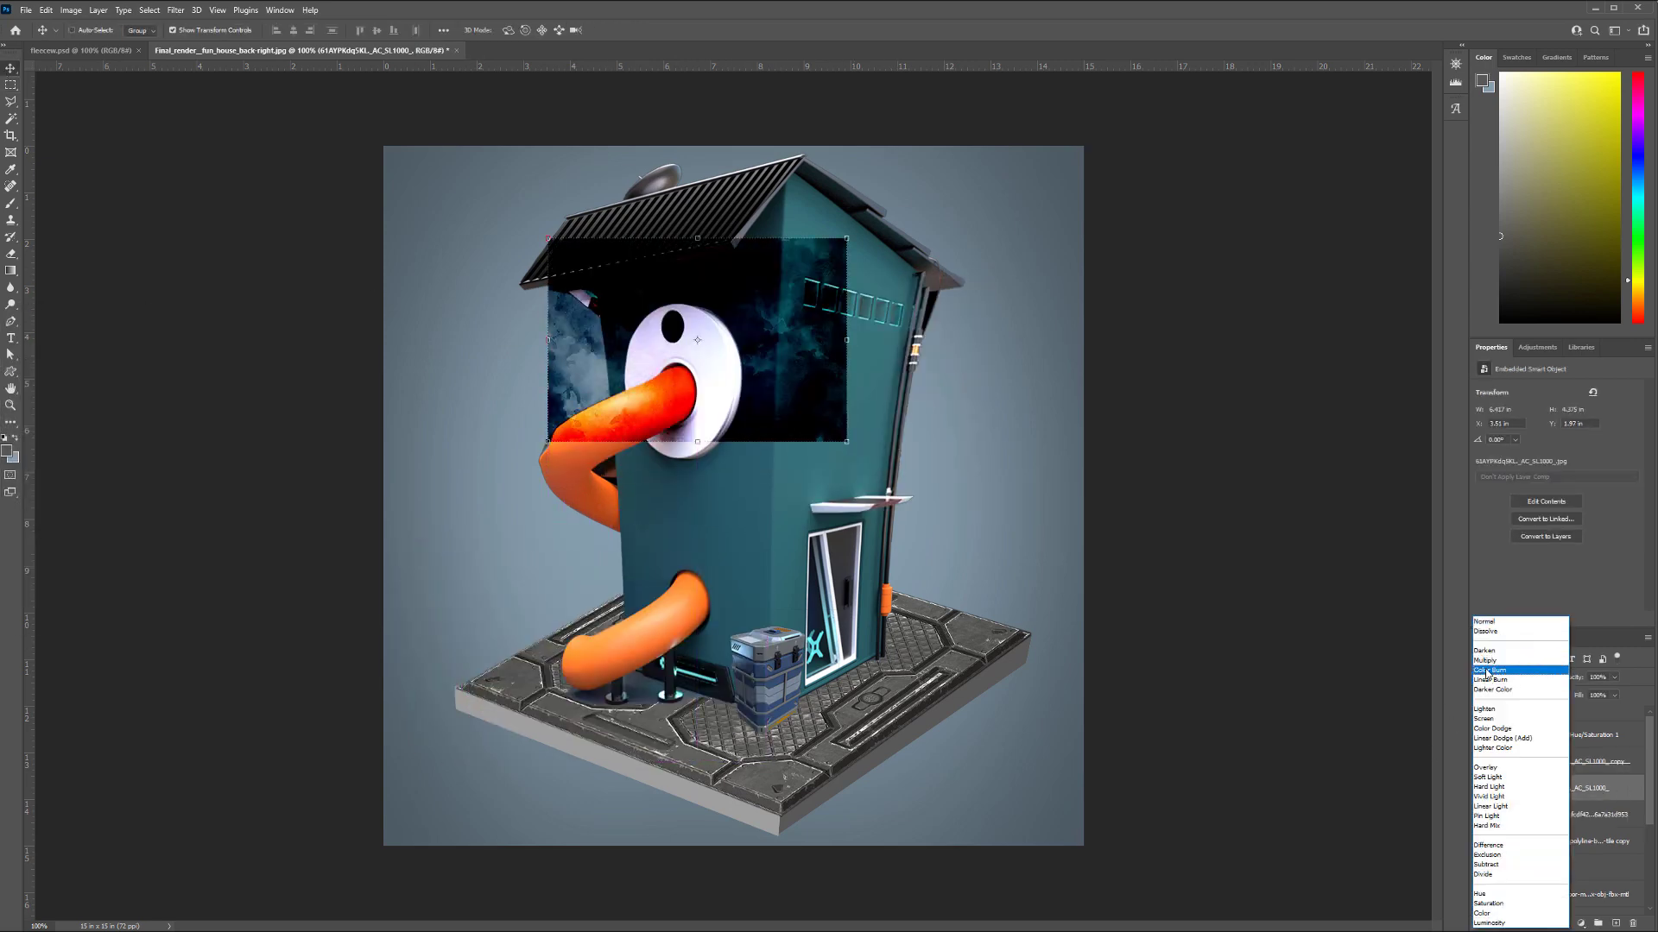
left_click(1486, 768)
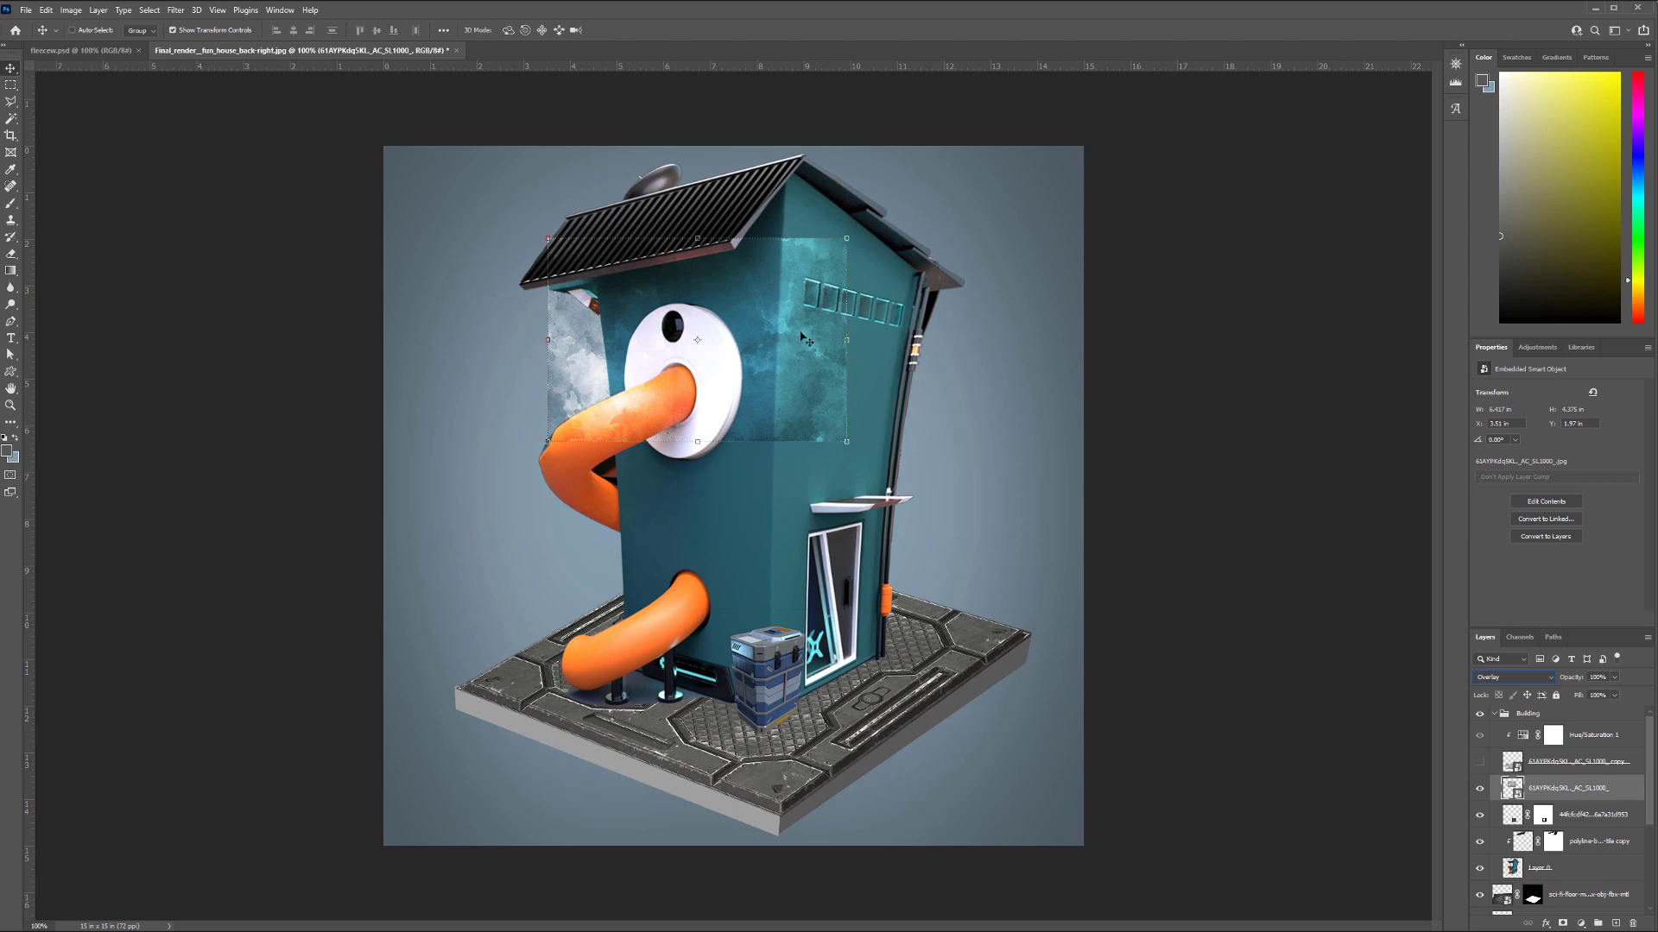
Rotate the Overlay texture upright, fit it to the upper front wall and place a second piece directly below it.
left_click_drag(779, 371, 771, 316)
key("ctrl+t")
left_click_drag(850, 392, 803, 123, "shift")
left_click_drag(772, 286, 773, 333)
key("Return")
left_click_drag(756, 470, 755, 768)
Duplicate the cloudy texture onto the building's right side wall, rotate it and stack further copies down the wall.
left_click_drag(776, 337, 955, 356, "ctrl+alt")
left_click_drag(983, 191, 734, 233, "shift")
left_click_drag(855, 334, 892, 260)
left_click(841, 463)
left_click_drag(970, 332, 952, 489, "alt")
left_click_drag(952, 489, 993, 678, "alt")
left_click_drag(986, 588, 986, 606)
Merge the extra texture copies into a single layer and hide that merged layer.
left_click(962, 484, "ctrl+shift")
left_click(932, 311, "ctrl+shift")
key("ctrl+e")
left_click(1479, 814)
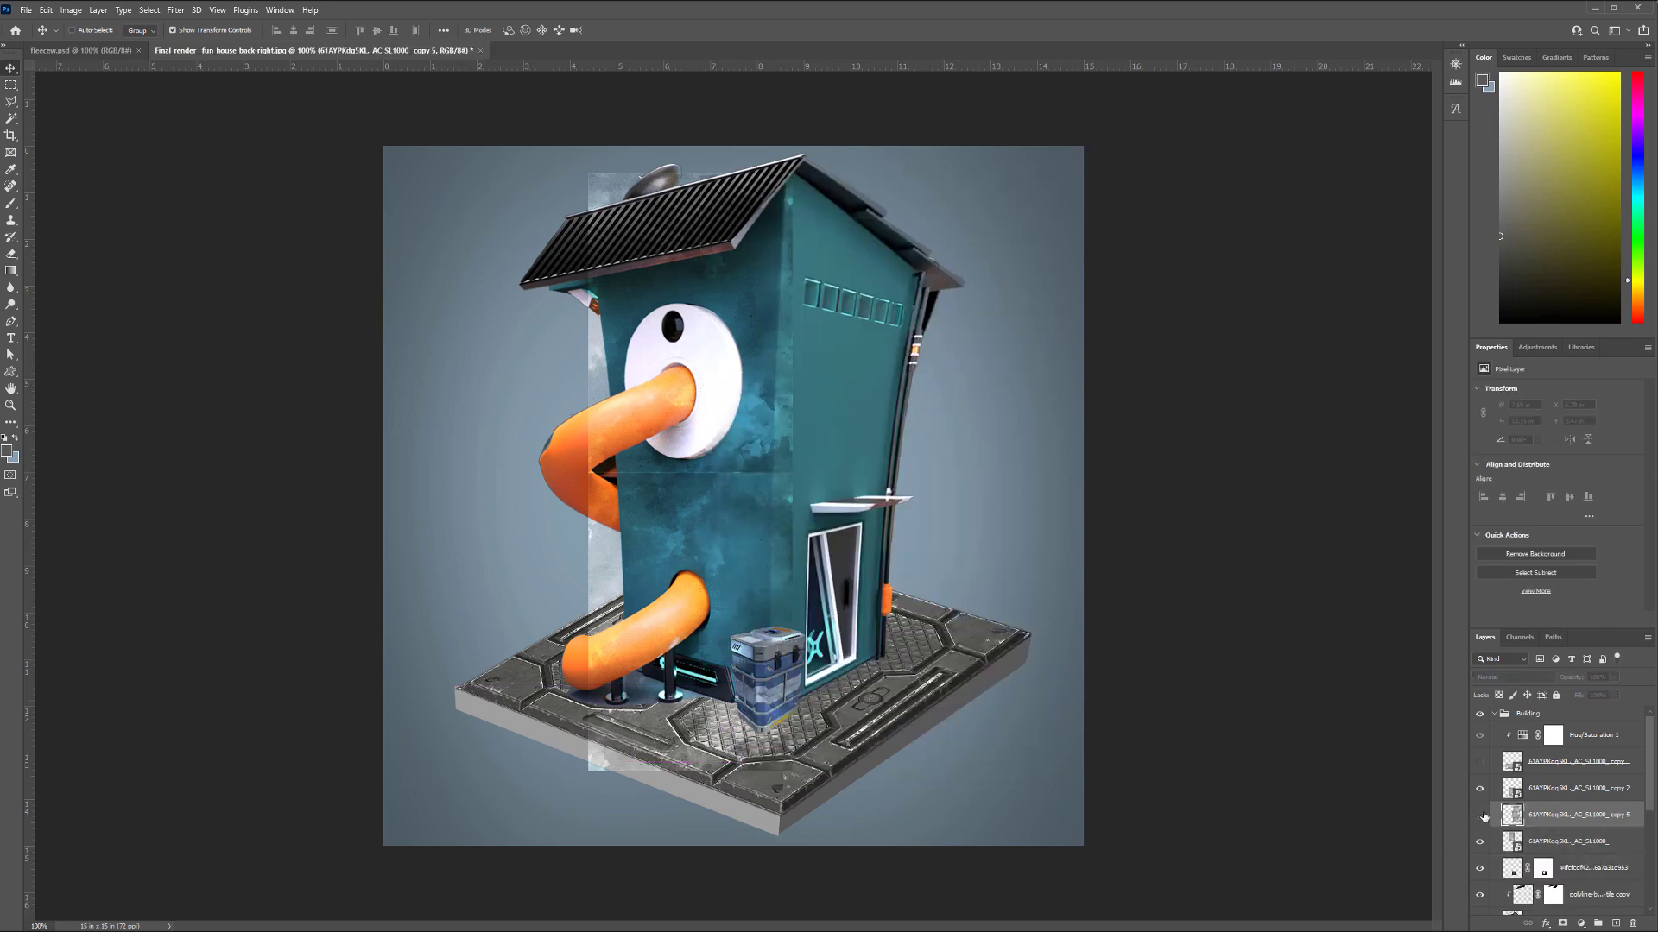
Rasterize the second cloudy texture copy and add a layer mask to it.
left_click(1554, 789)
right_click(1551, 788)
left_click(1636, 474)
left_click(1563, 923)
Paint black on the mask with a soft 25% opacity brush to fade the texture's seam across the front wall.
key("b")
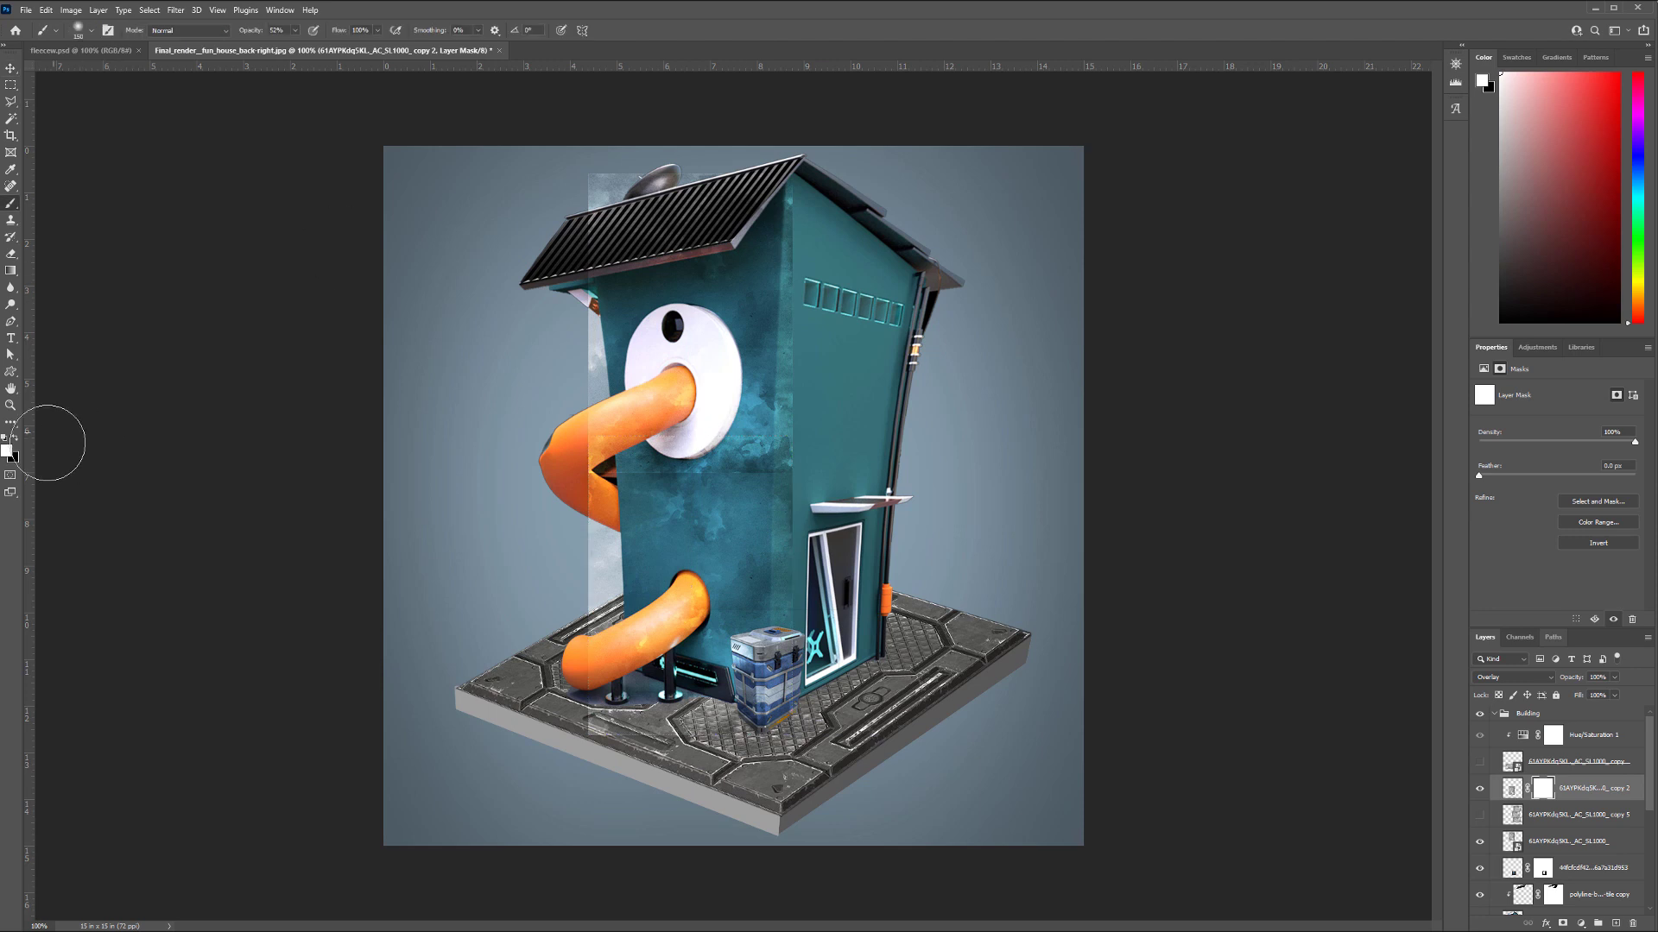
key("x")
left_click_drag(283, 47, 279, 45)
left_click(91, 30)
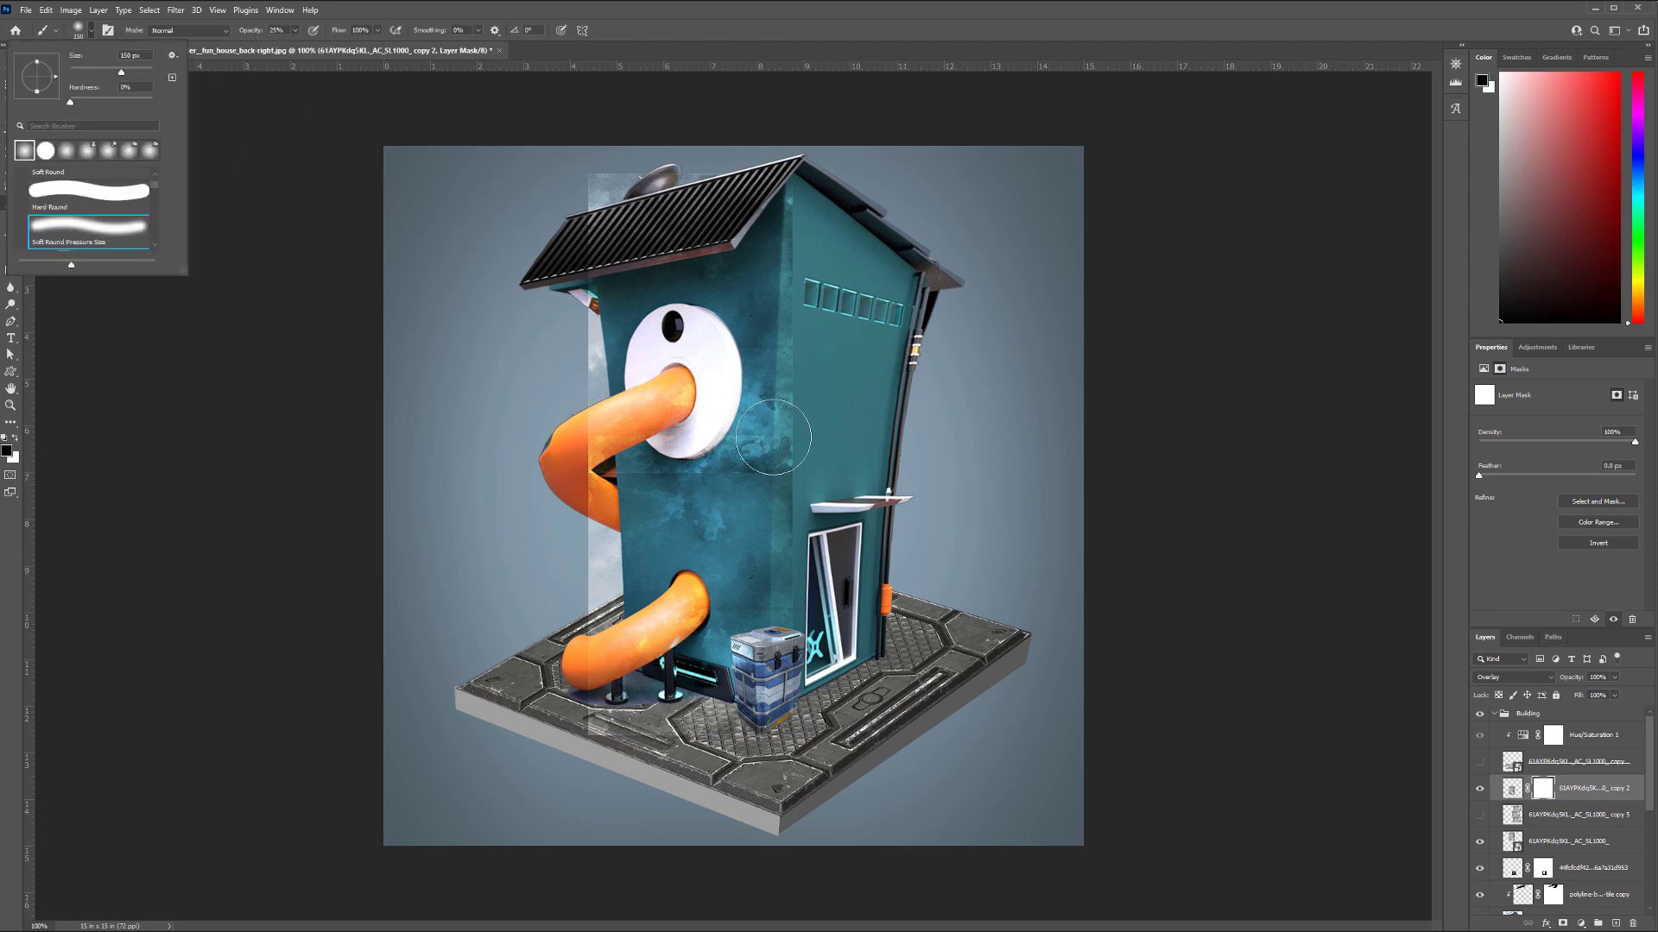
left_click_drag(774, 427, 749, 419)
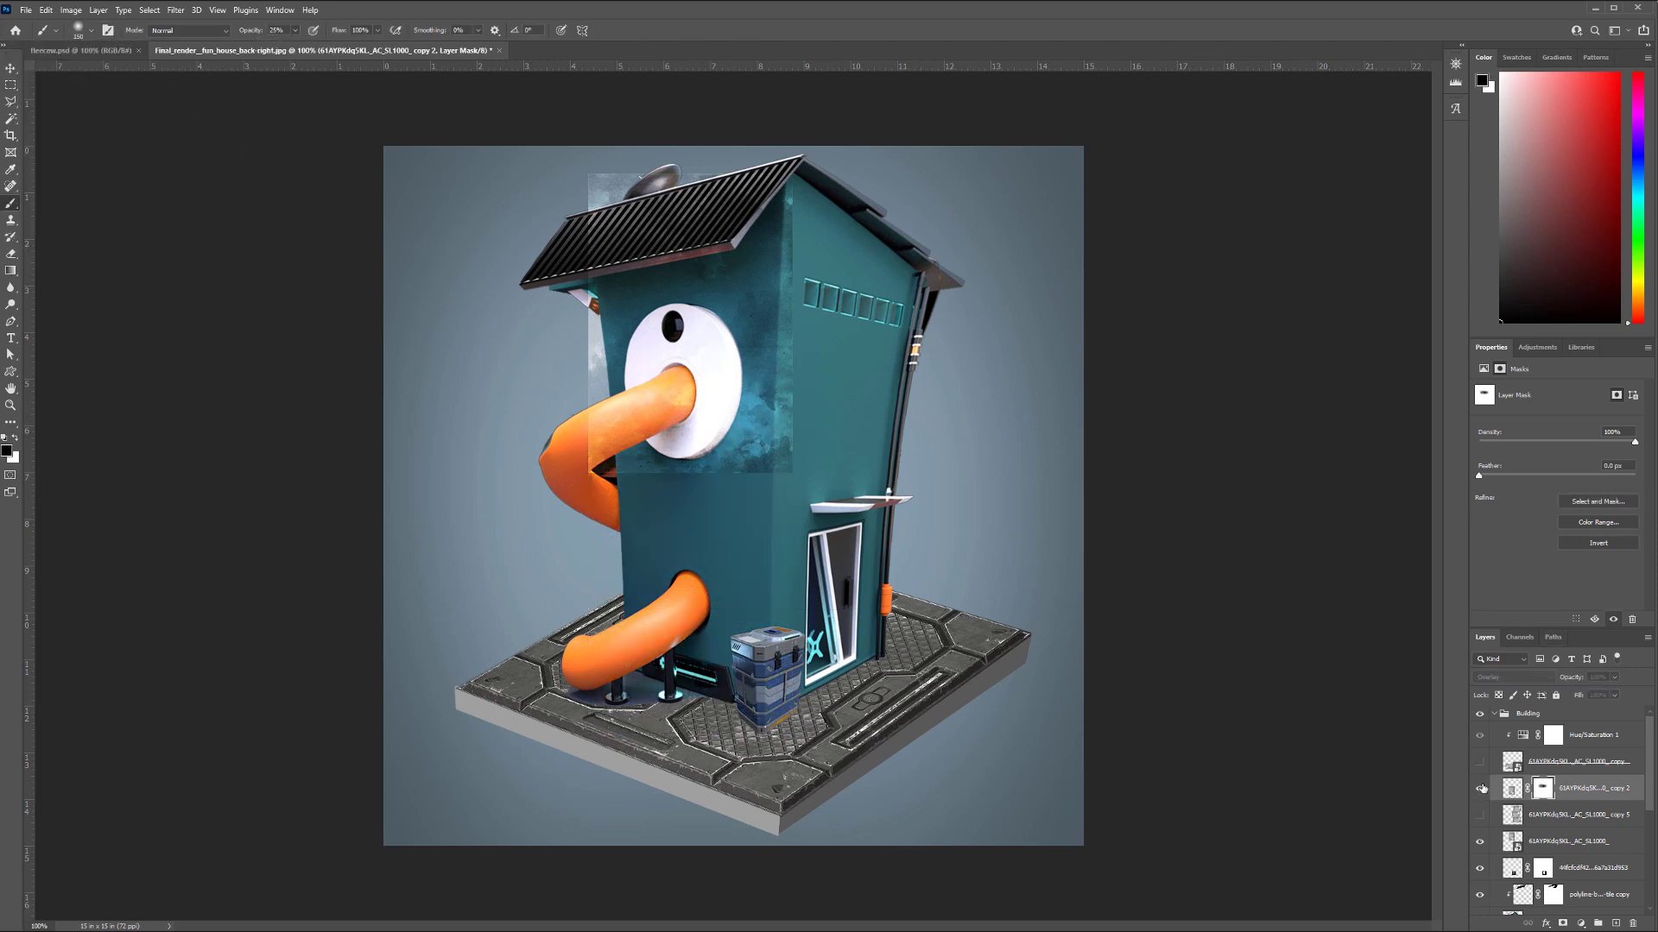
Move the other front-wall texture layer above the masked copy, rasterize it, add a mask and soften its seam edge.
left_click_drag(1517, 841, 1522, 782)
right_click(1546, 790)
left_click(1579, 463)
left_click(1563, 923)
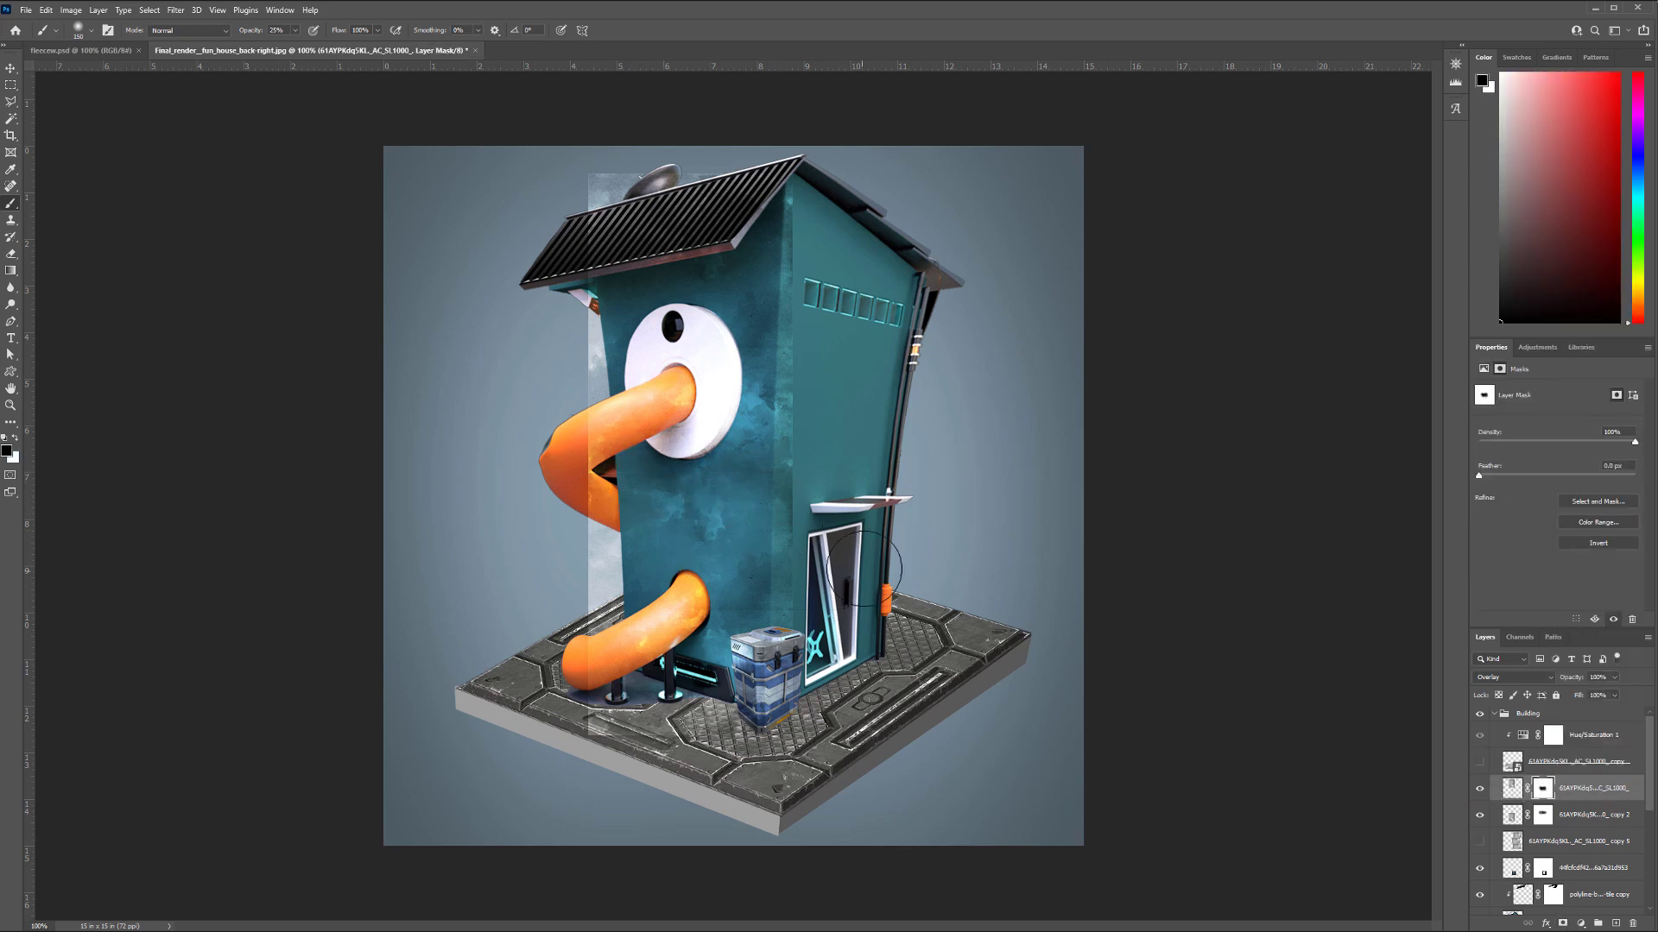
left_click(694, 414)
Merge the two masked front-wall texture layers and delete the hidden merged texture copy.
left_click(1584, 815, "shift")
key("ctrl+e")
left_click(1549, 815)
key("Delete")
left_click(1537, 763)
key("Delete")
left_click_drag(1537, 765, 1530, 704)
key("ctrl+z")
key("ctrl+z")
key("ctrl+z")
key("ctrl+z")
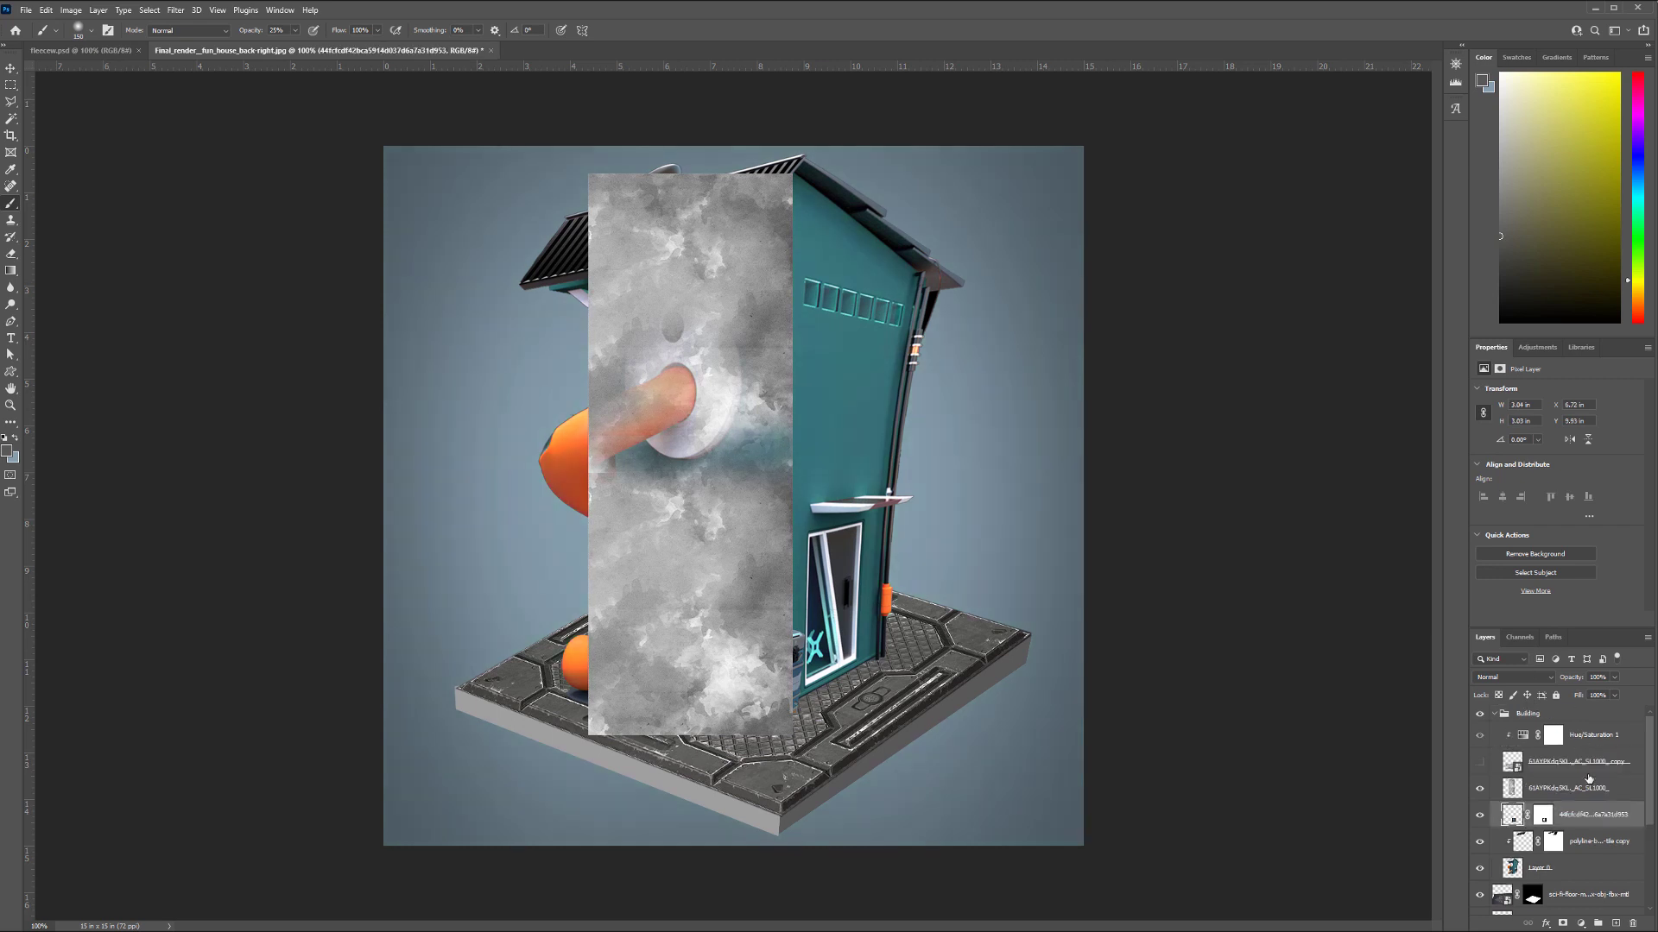
Move the merged cloudy texture layer above the Building group and delete the leftover hidden texture copy.
left_click(1511, 816, "shift")
key("ctrl+e")
left_click_drag(1511, 789, 1505, 705)
left_click(1580, 781)
left_click(1534, 816, "shift")
key("Delete")
Hide the cloudy texture and clip the Hue/Saturation adjustment to the crate layer.
left_click(1480, 718)
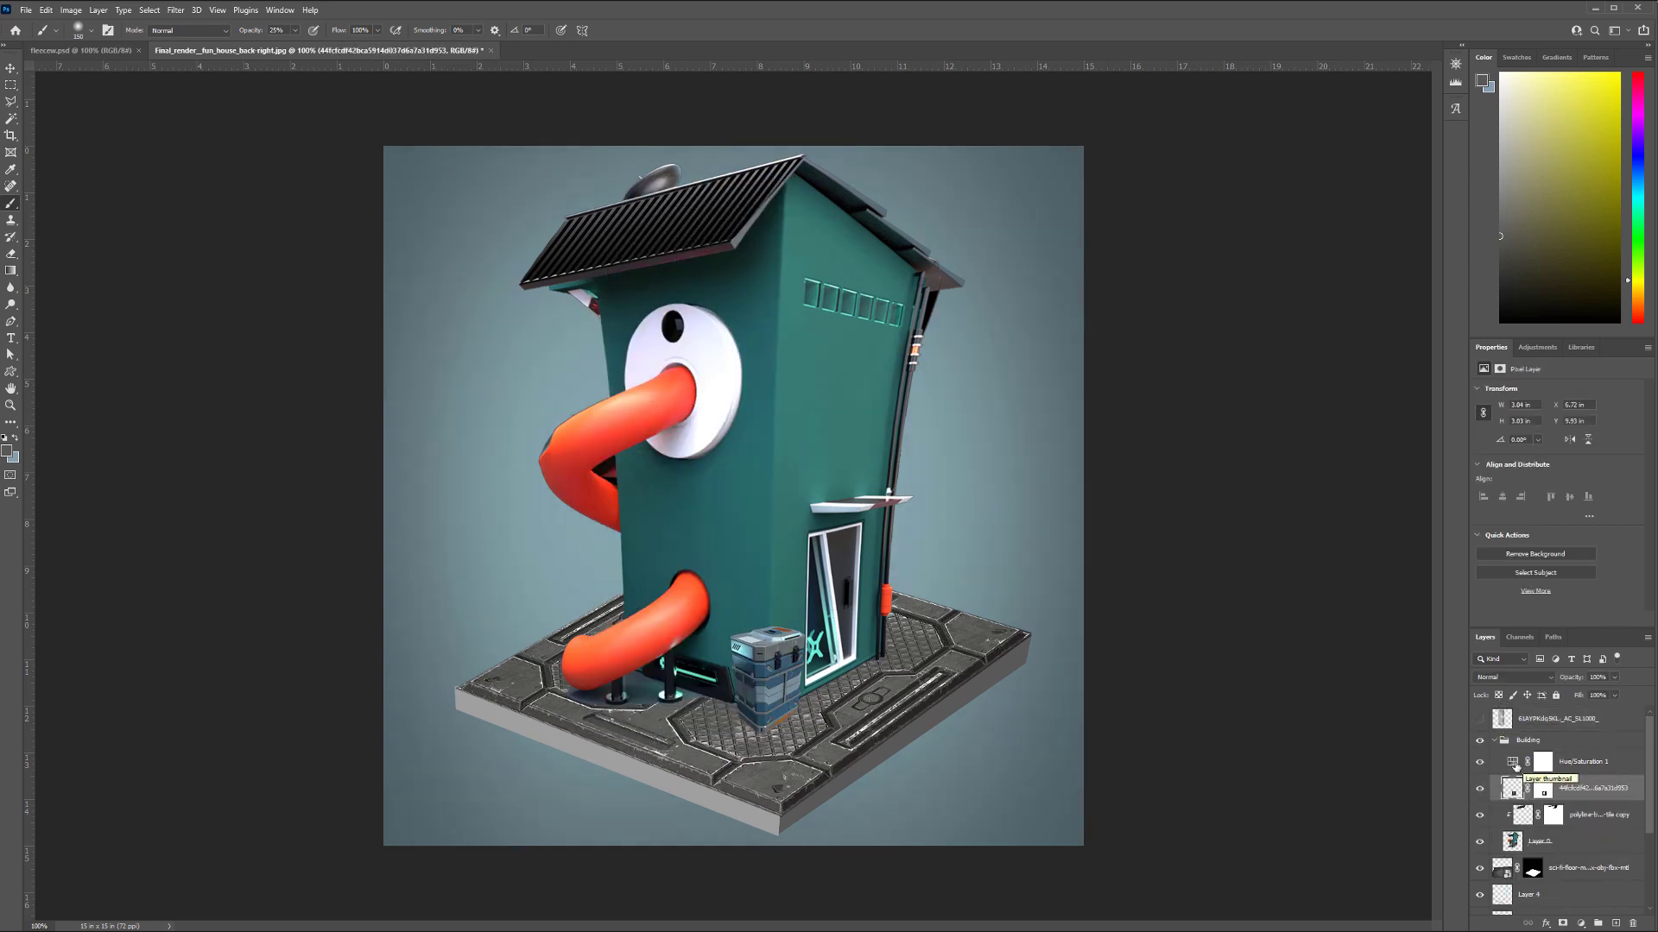
left_click(1515, 763)
key("ctrl+alt+g")
Show the cloudy texture again, duplicate it onto the building's right side wall and transform the copy to vary its pattern.
left_click(1536, 718)
left_click(1480, 718)
left_click(10, 68)
left_click_drag(708, 518, 901, 518, "alt")
left_click_drag(1001, 160, 769, 751, "shift")
key("Return")
left_click_drag(913, 592, 934, 591)
Hide the side-wall texture copy and set the front-wall texture's blend mode to Overlay.
left_click(1480, 718)
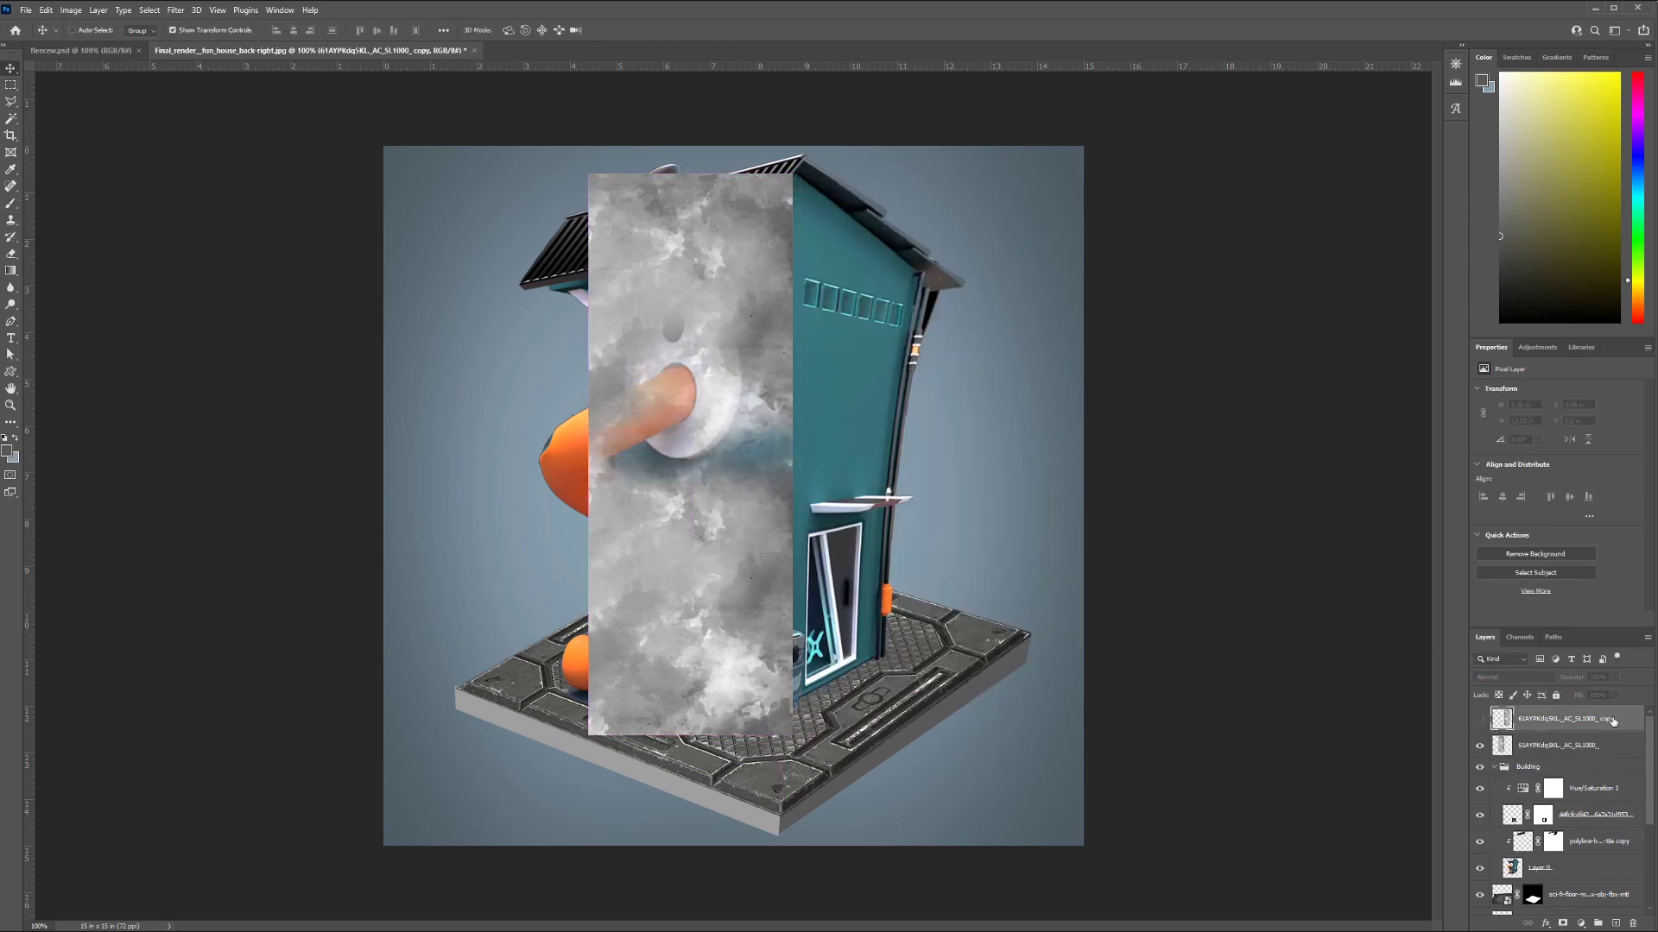
left_click(1554, 745)
left_click(1516, 677)
left_click(1511, 766)
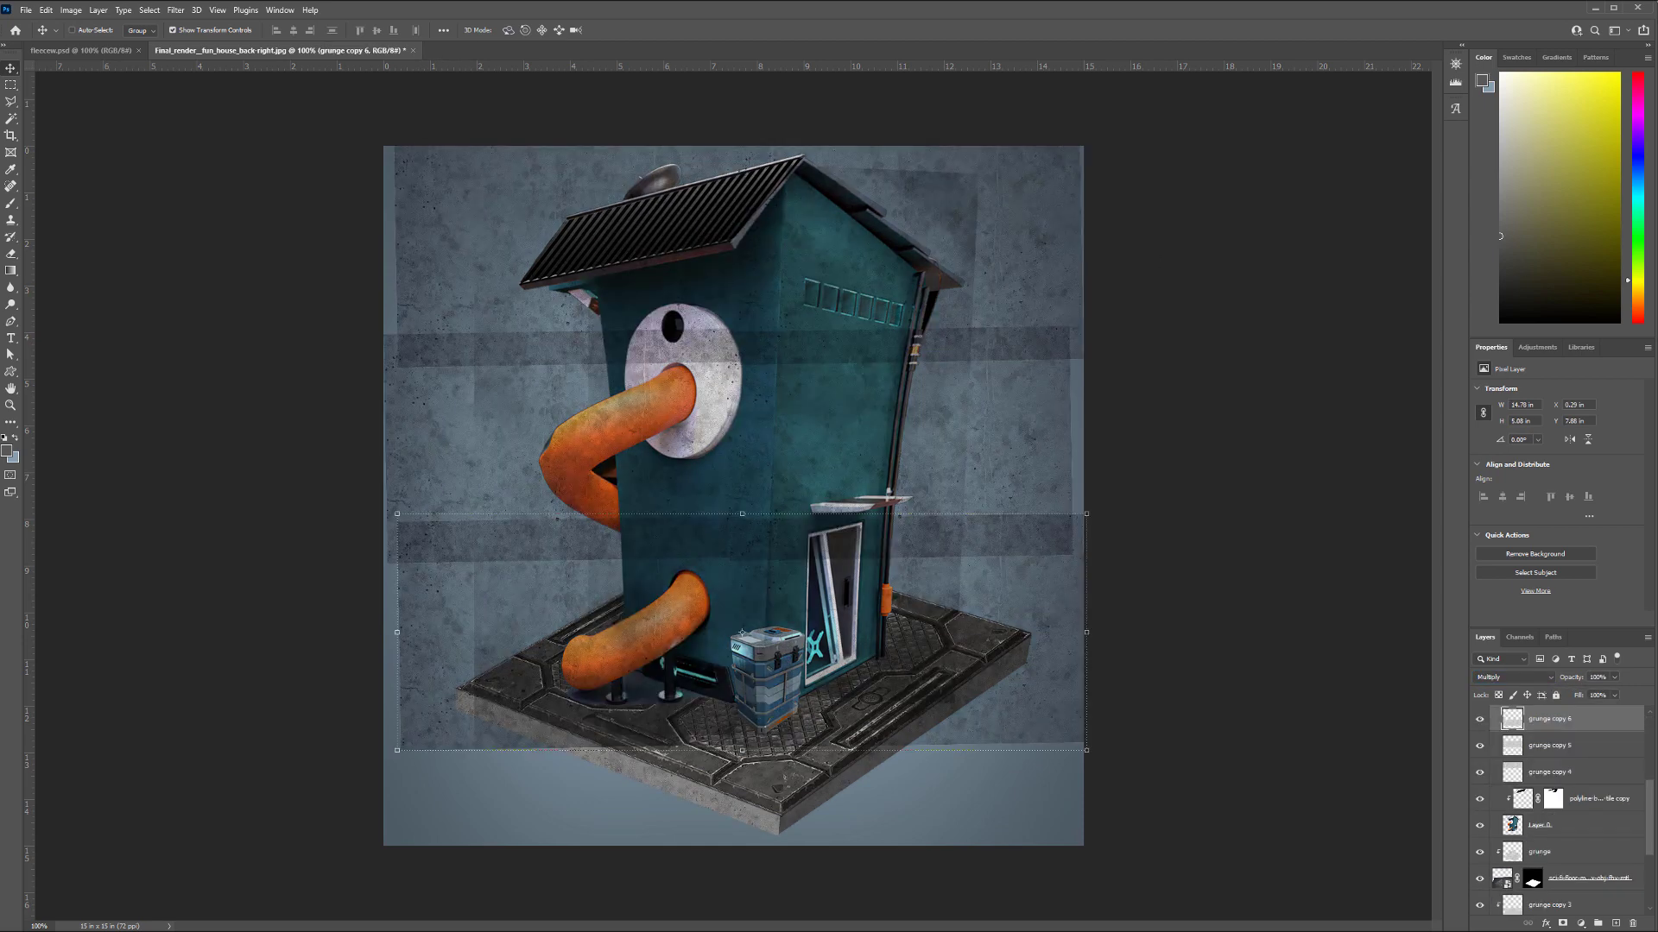
Toggle the stacked grunge layers to compare their coverage and leave grunge copy 5 and grunge copy 6 hidden.
left_click(1480, 746)
left_click(1480, 746)
left_click(1480, 718)
left_click(1480, 746)
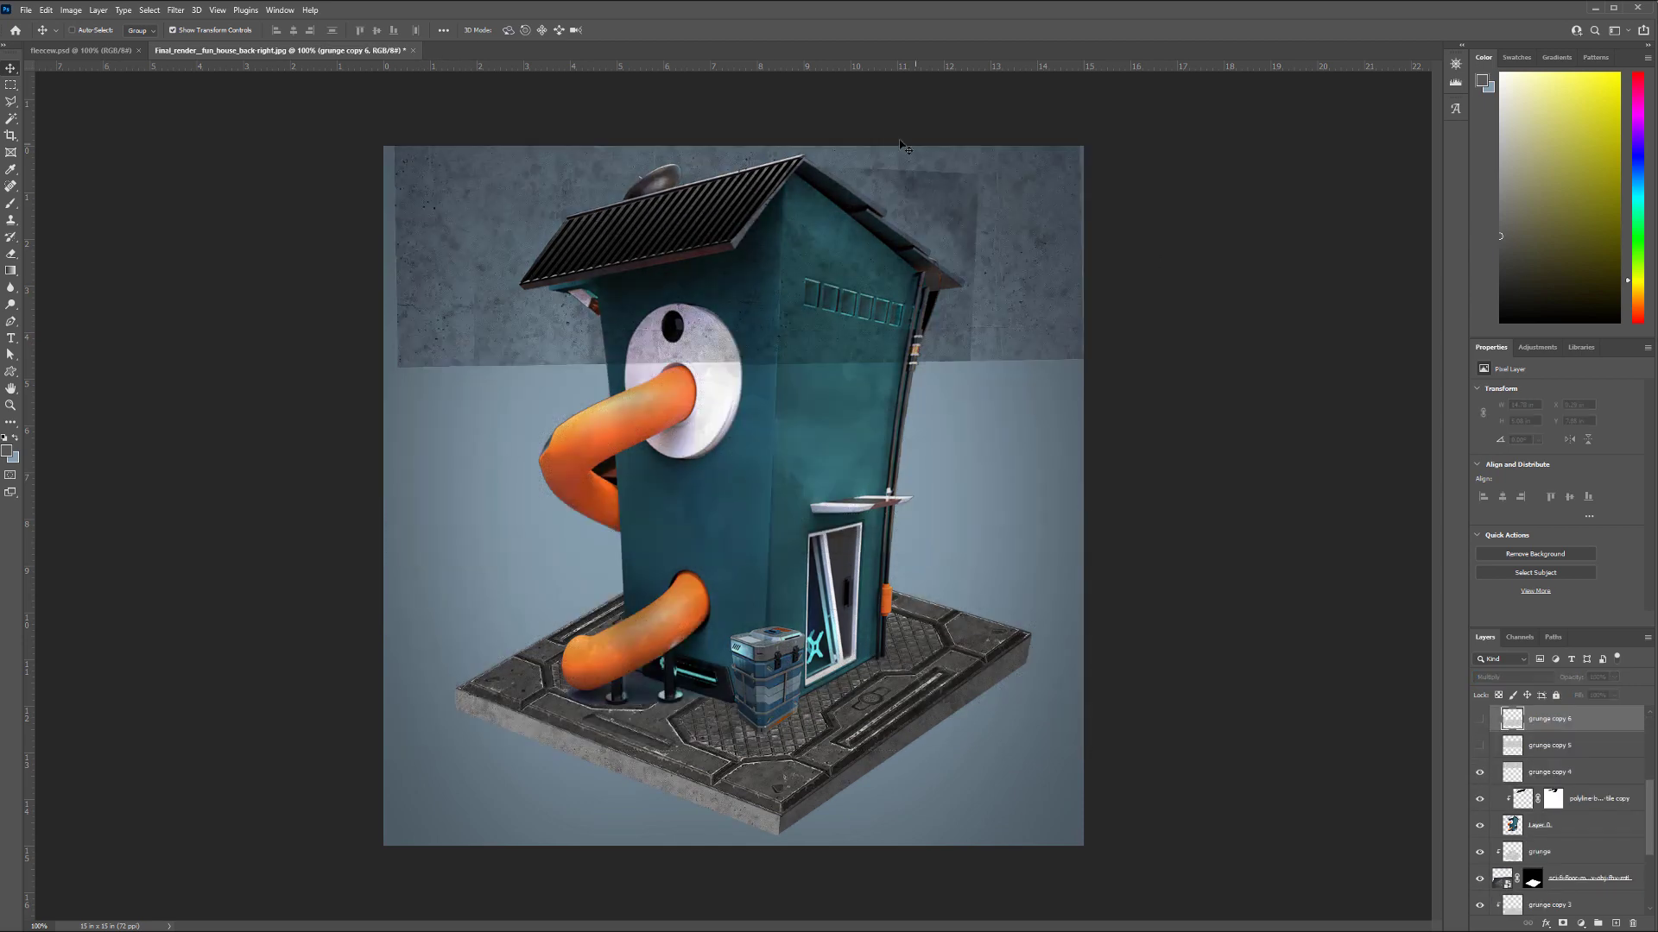
Add a layer mask to grunge copy 4 and brush the texture off the background and the round disc.
left_click(1522, 772)
left_click(1563, 923)
key("d")
key("b")
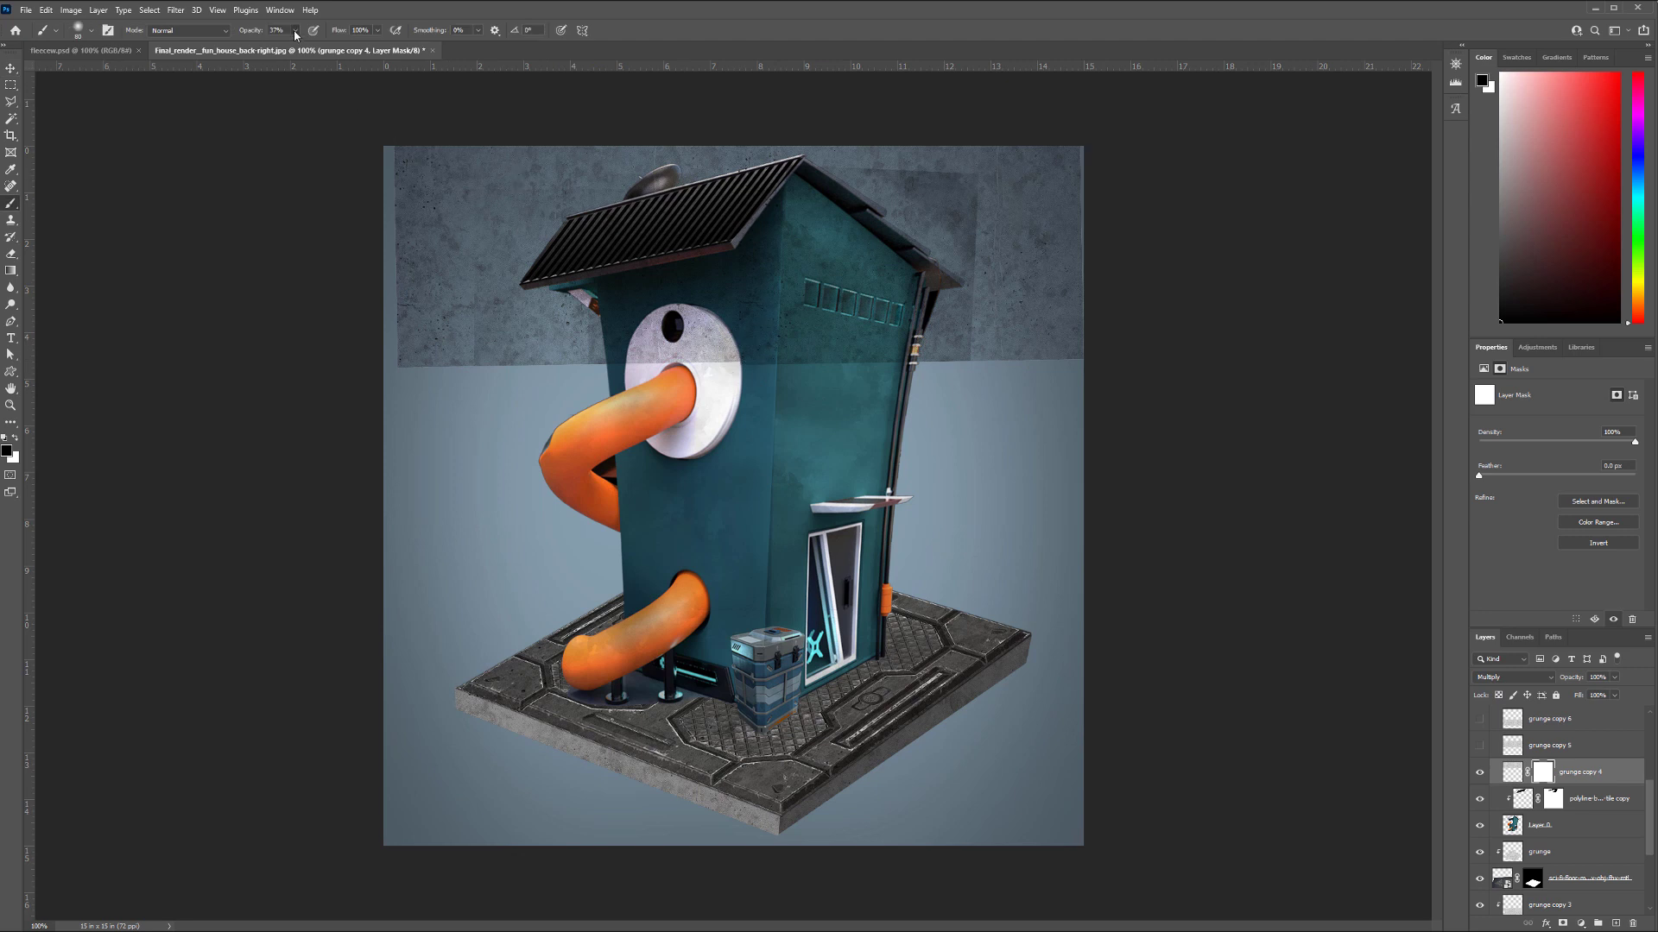
key("]")
key("]")
key("]")
key("]")
mouse_move(640, 244)
left_mouse_down()
mouse_move(733, 141)
mouse_move(803, 133)
mouse_move(936, 199)
mouse_move(970, 391)
mouse_move(989, 272)
left_mouse_up()
mouse_move(462, 345)
left_mouse_down()
mouse_move(414, 277)
mouse_move(562, 355)
mouse_move(559, 376)
left_mouse_up()
left_click_drag(680, 368, 700, 379)
Fade the lower edge of grunge copy 4 into the upper walls by painting on its mask with a progressively smaller brush.
key("ctrl+plus")
left_click_drag(864, 183, 858, 469)
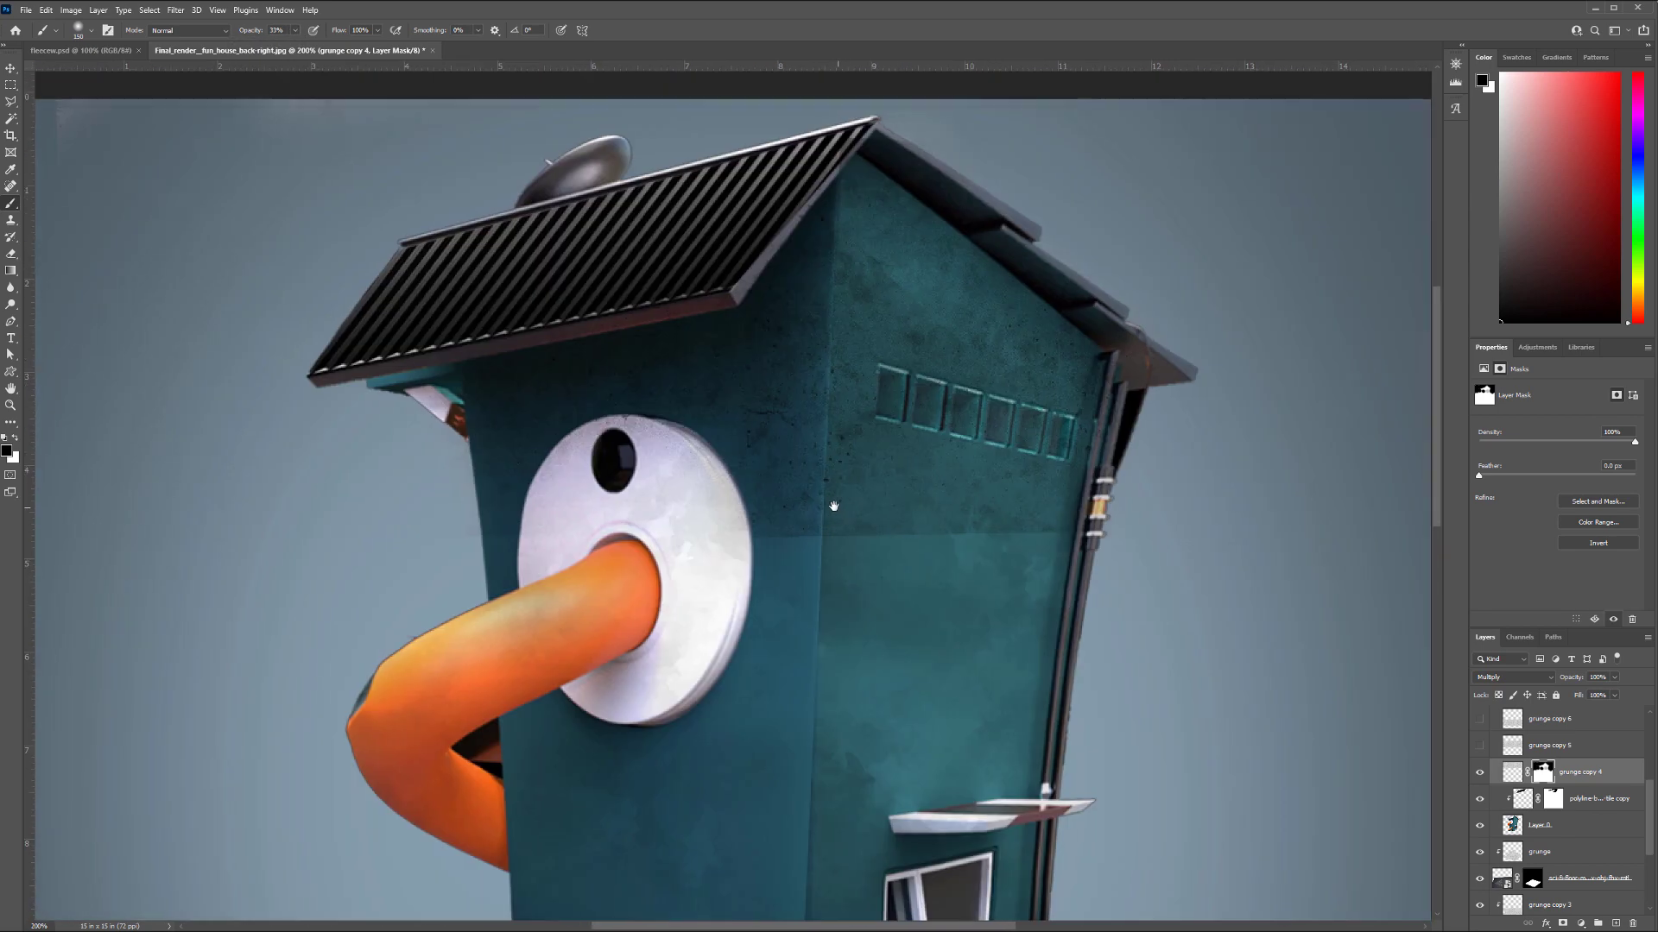
mouse_move(926, 536)
left_mouse_down()
mouse_move(947, 455)
mouse_move(978, 498)
mouse_move(954, 481)
mouse_move(819, 485)
left_mouse_up()
key("bracketleft")
key("bracketleft")
key("bracketleft")
key("bracketleft")
key("bracketleft")
key("bracketleft")
key("bracketleft")
key("bracketleft")
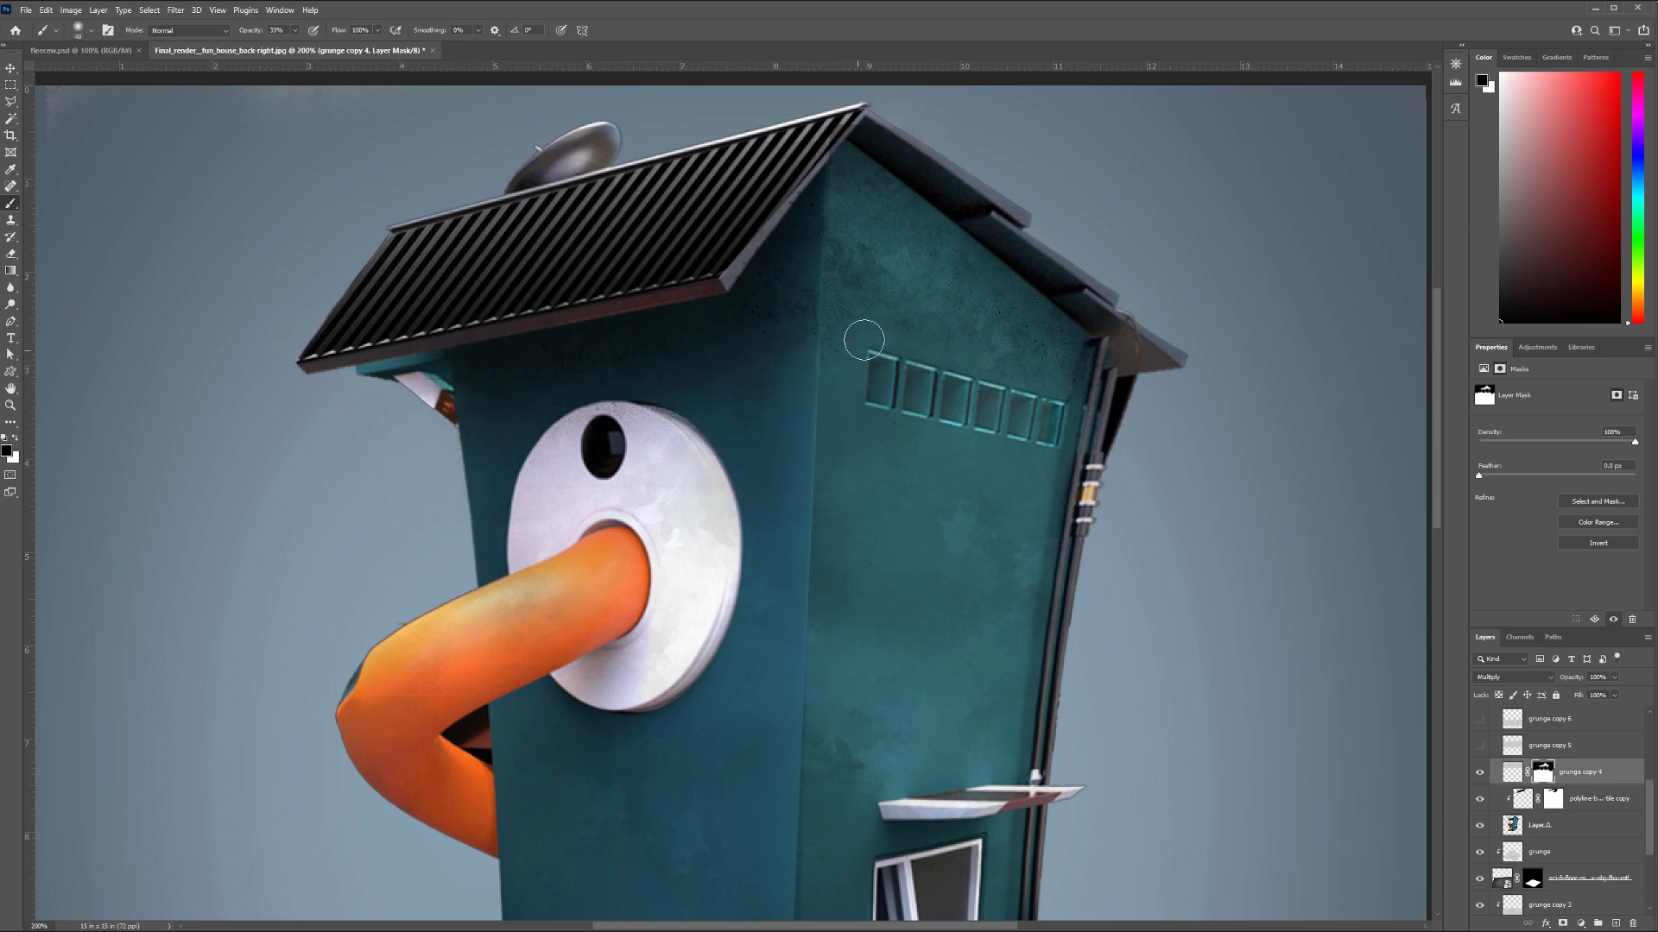
Show grunge copy 5, scale it down and place it across the middle of the building.
key("v")
scroll(1002, 610, "down", 3)
left_click(1479, 745)
key("ctrl+minus")
key("ctrl+minus")
left_click(447, 522)
left_click_drag(386, 562, 466, 533)
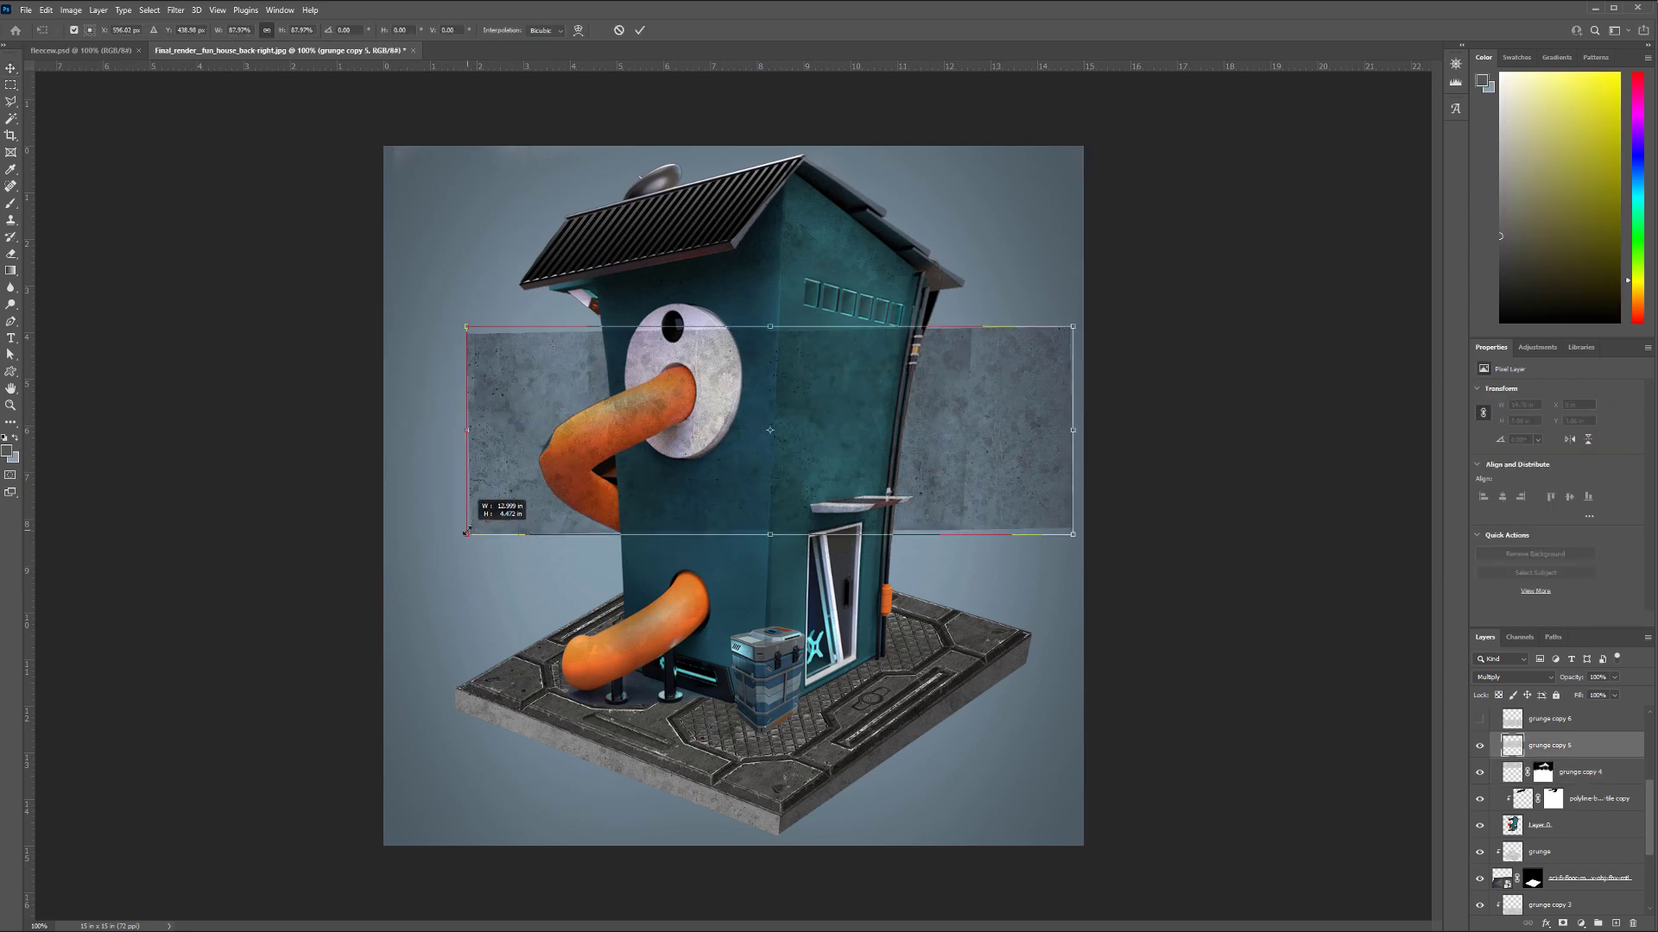
left_click_drag(778, 480, 770, 452)
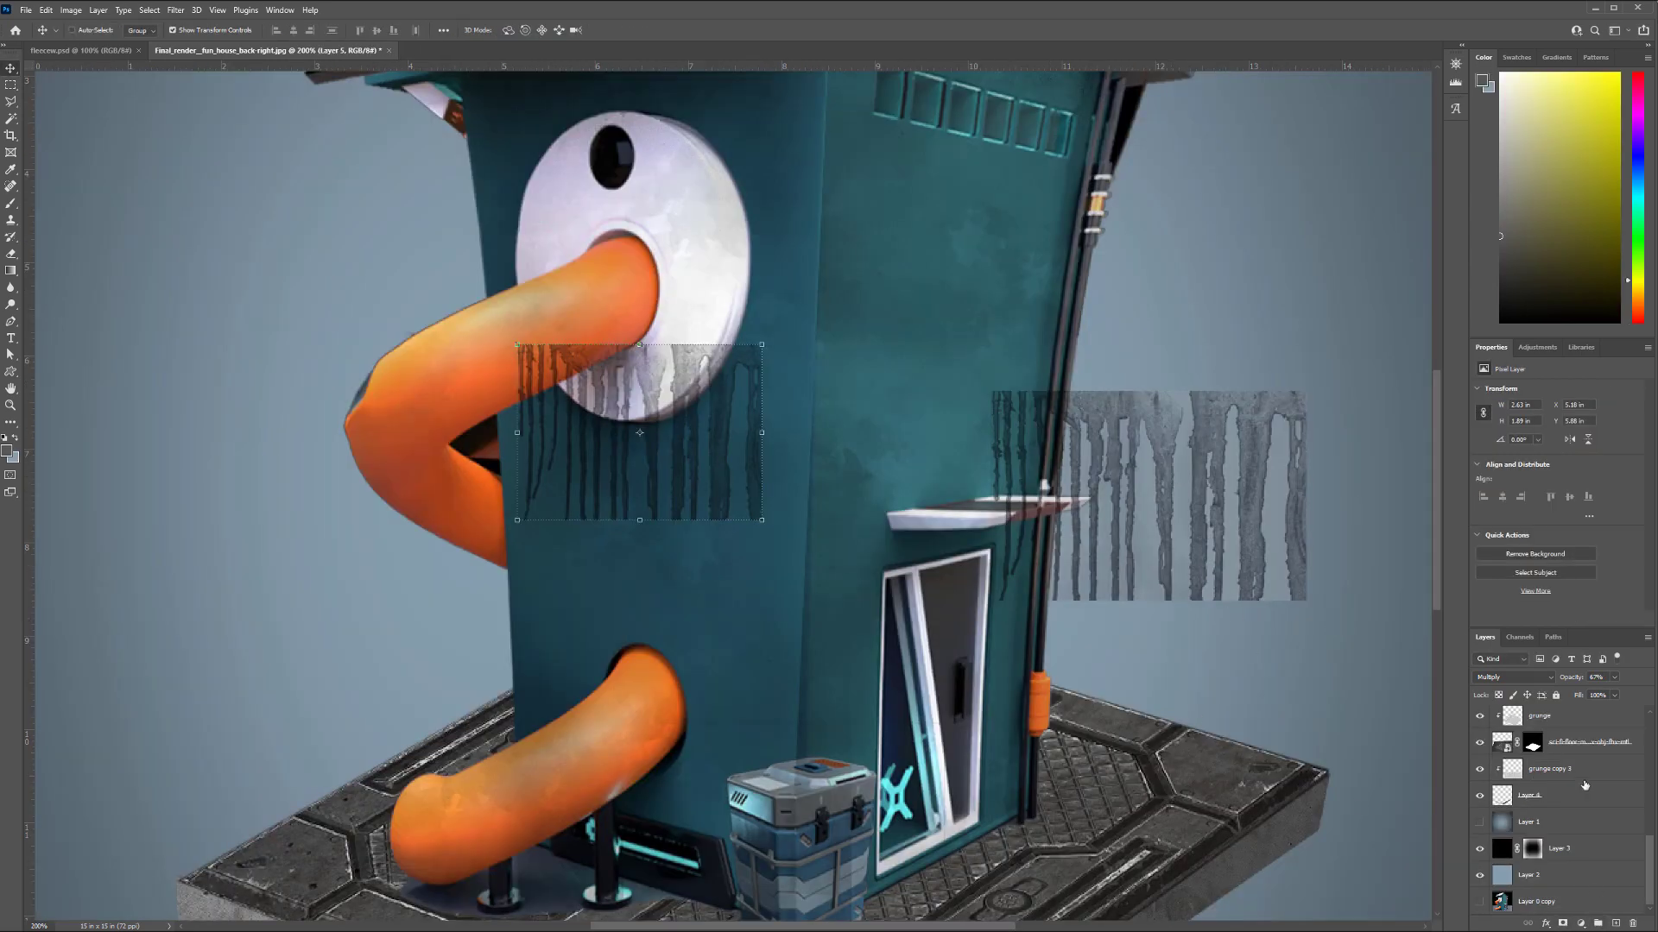
Add a layer mask to the drip texture on Layer 5 and adjust the drips' fit beneath the round disc.
scroll(1585, 786, "up", 3)
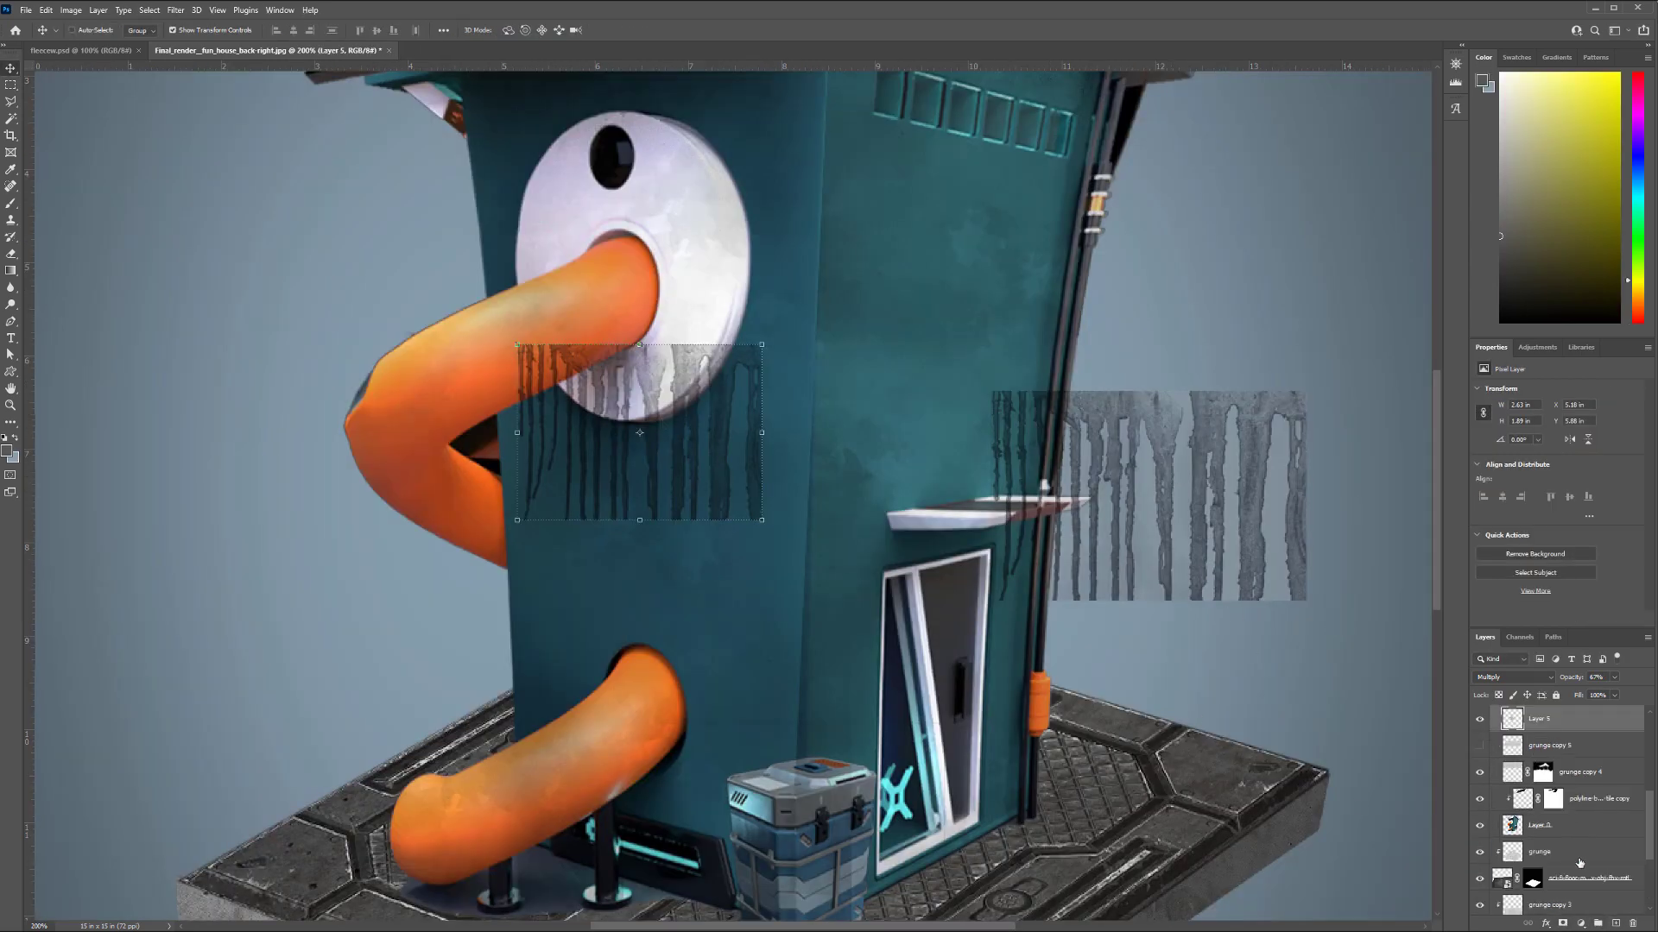
left_click(1563, 923)
key("b")
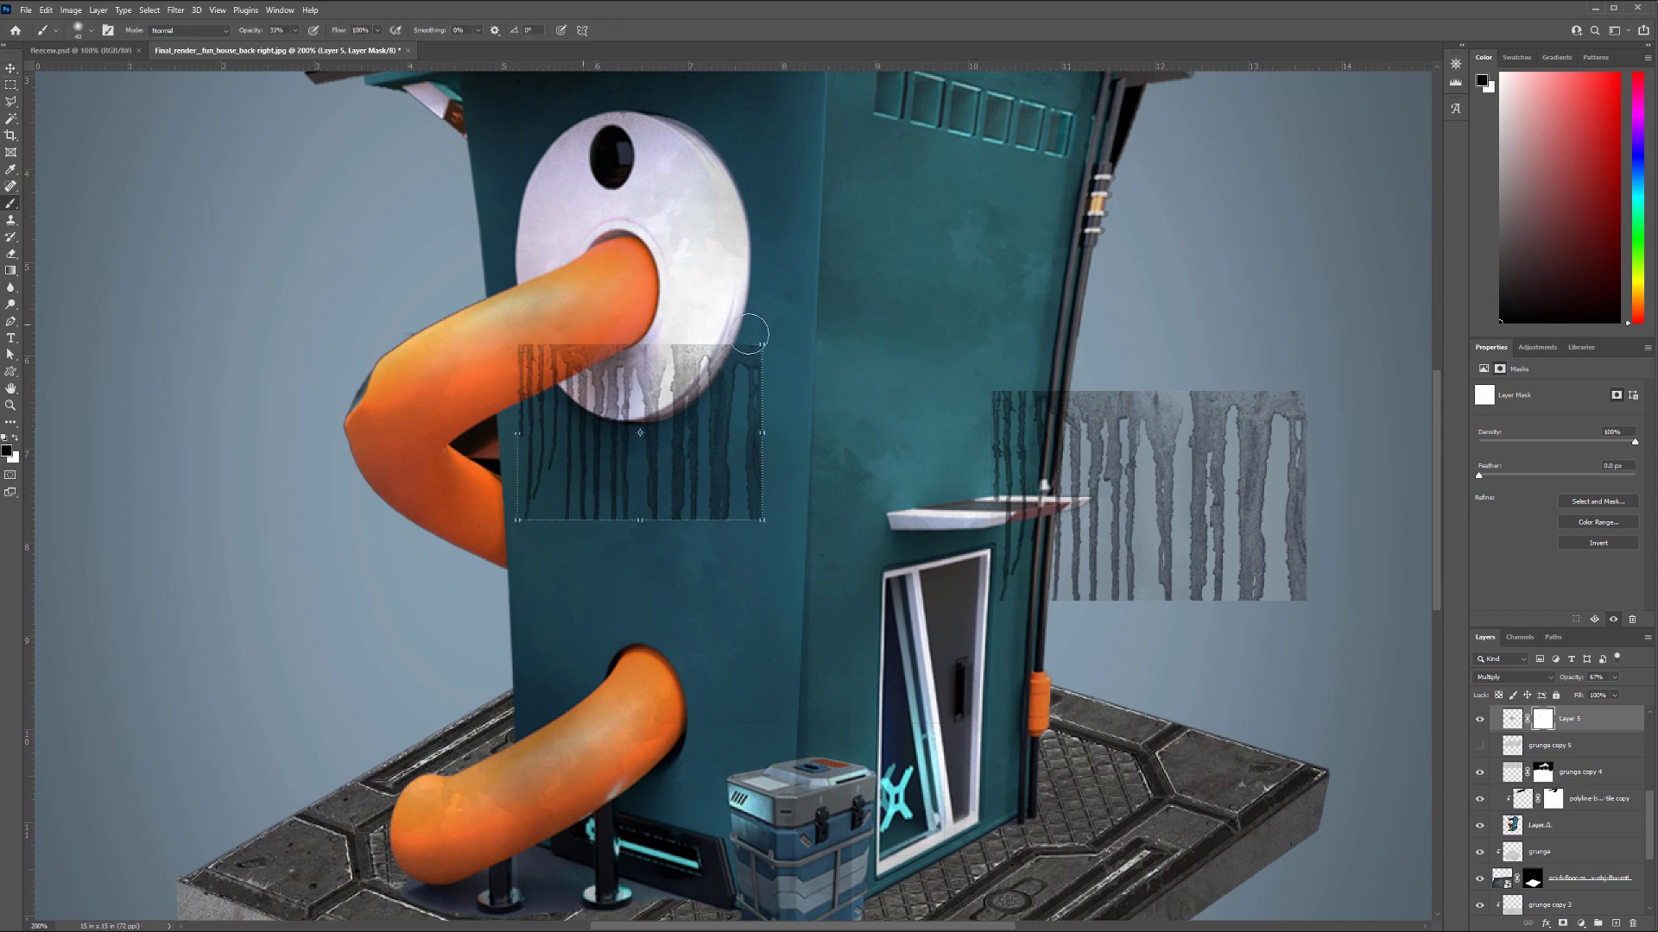
left_click_drag(171, 156, 161, 179)
left_click_drag(507, 544, 523, 532)
left_click_drag(604, 449, 696, 429)
key("Return")
key("b")
Free Transform the drip texture on the front wall to make it slightly narrower and taller.
left_click(10, 68)
key("ctrl+t")
left_click_drag(522, 425, 530, 425)
key("Return")
left_click_drag(704, 390, 697, 390)
left_click_drag(634, 506, 634, 524)
key("Return")
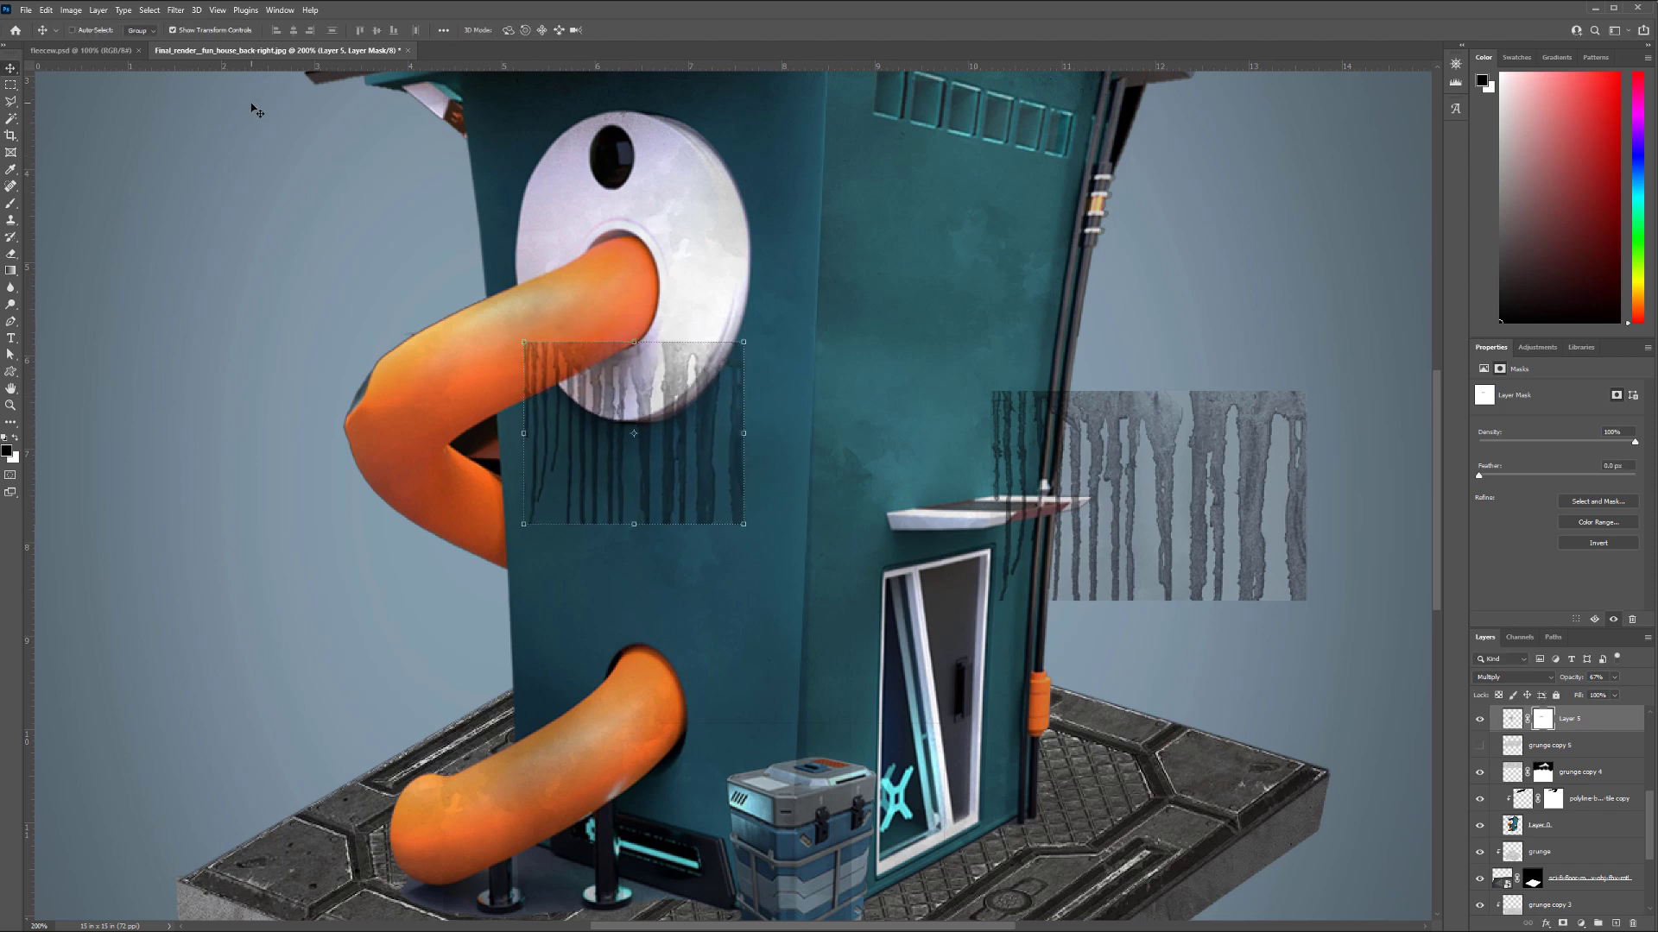
Warp the drip texture so its top edge curves along the underside of the round disc.
left_click(46, 10)
mouse_move(86, 309)
left_click(233, 388)
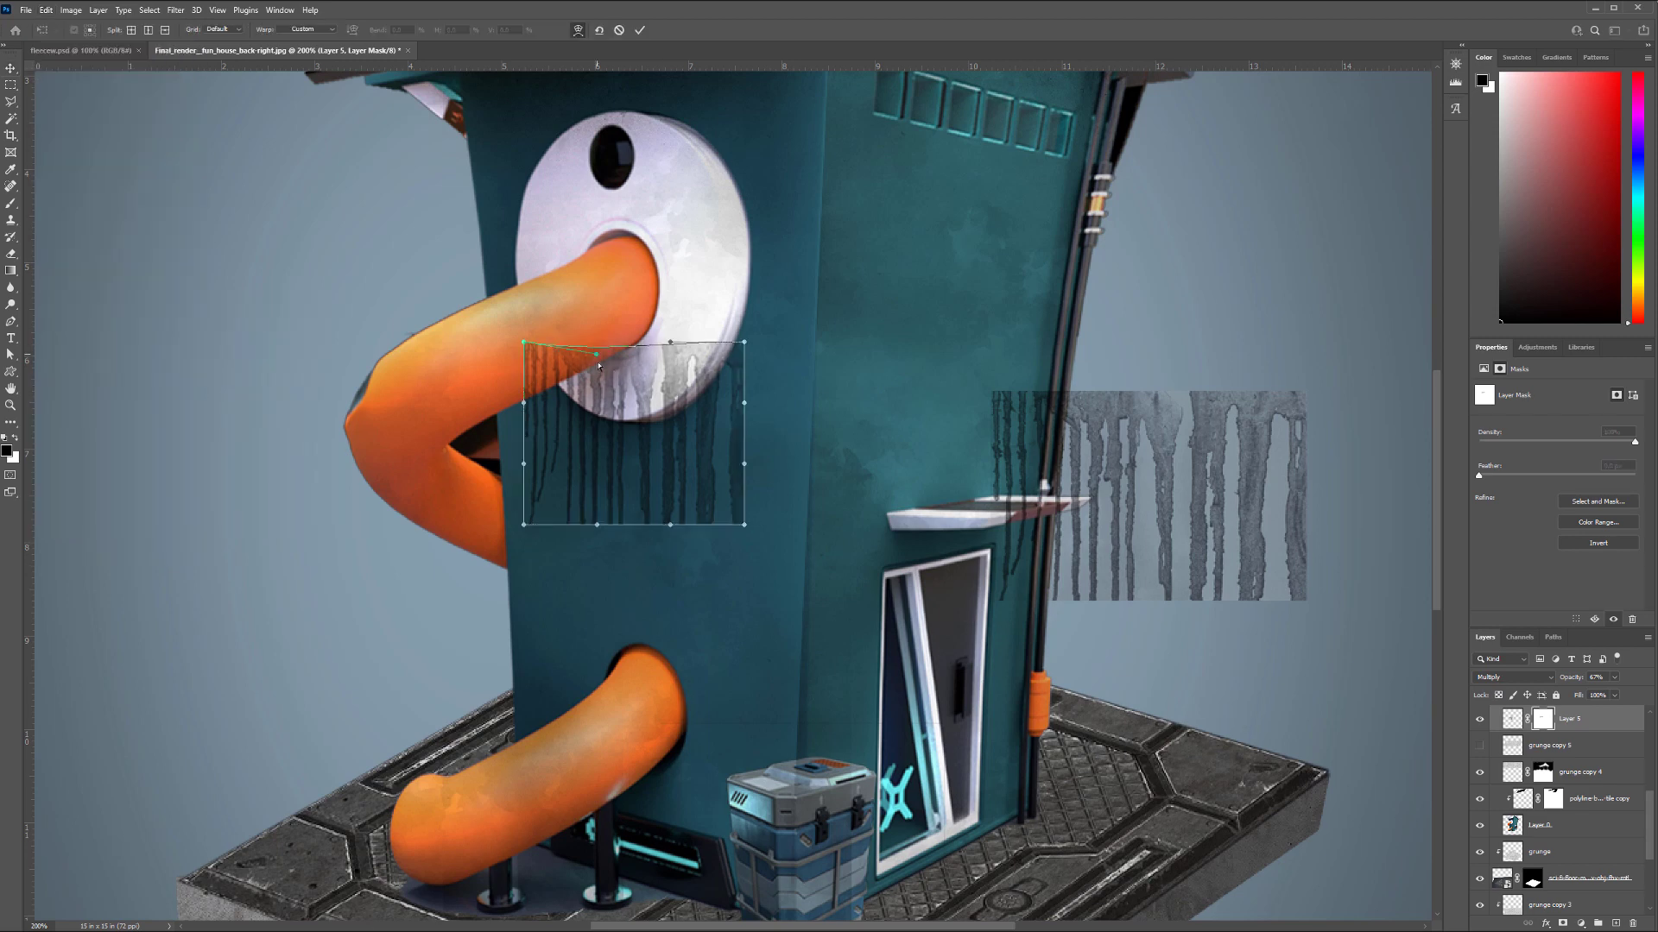
left_click_drag(597, 366, 607, 383)
left_click_drag(670, 342, 635, 388)
left_click_drag(744, 342, 742, 331)
left_click_drag(635, 377, 583, 413)
left_click_drag(524, 342, 524, 335)
left_click_drag(646, 391, 720, 374)
left_click_drag(743, 331, 695, 438)
left_click_drag(583, 413, 580, 431)
key("Return")
Paint on the drip layer's mask at 39% opacity to hide drips over the disc and soften their lower ends.
key("b")
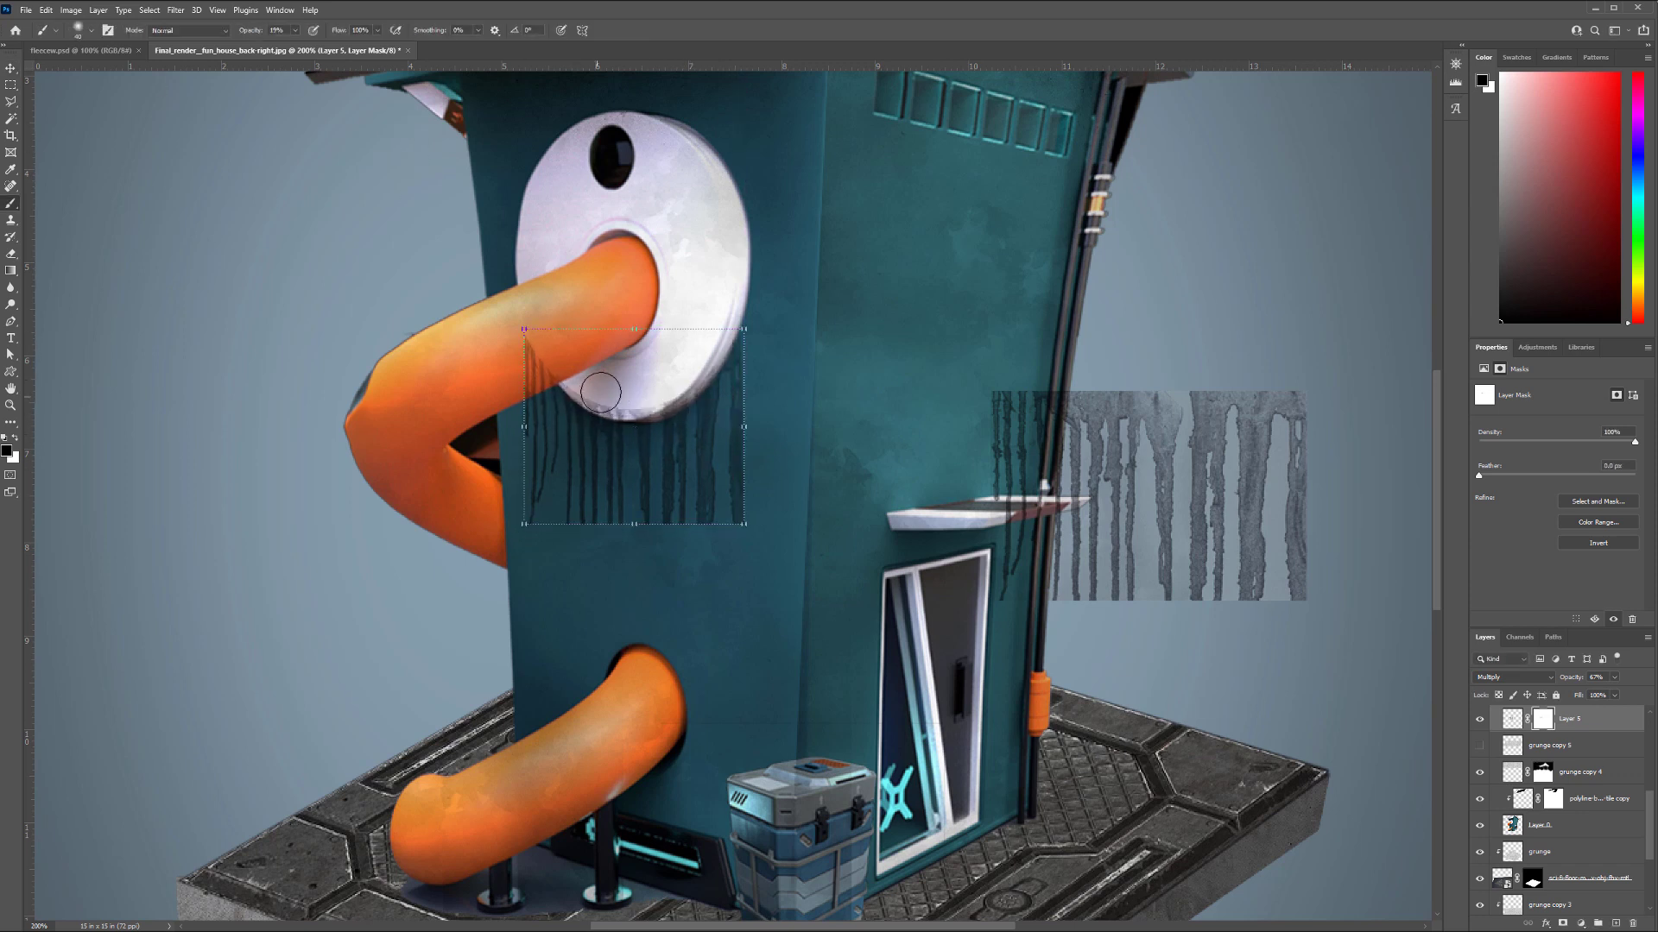
left_click(91, 30)
left_click(91, 30)
left_click_drag(295, 35, 312, 36)
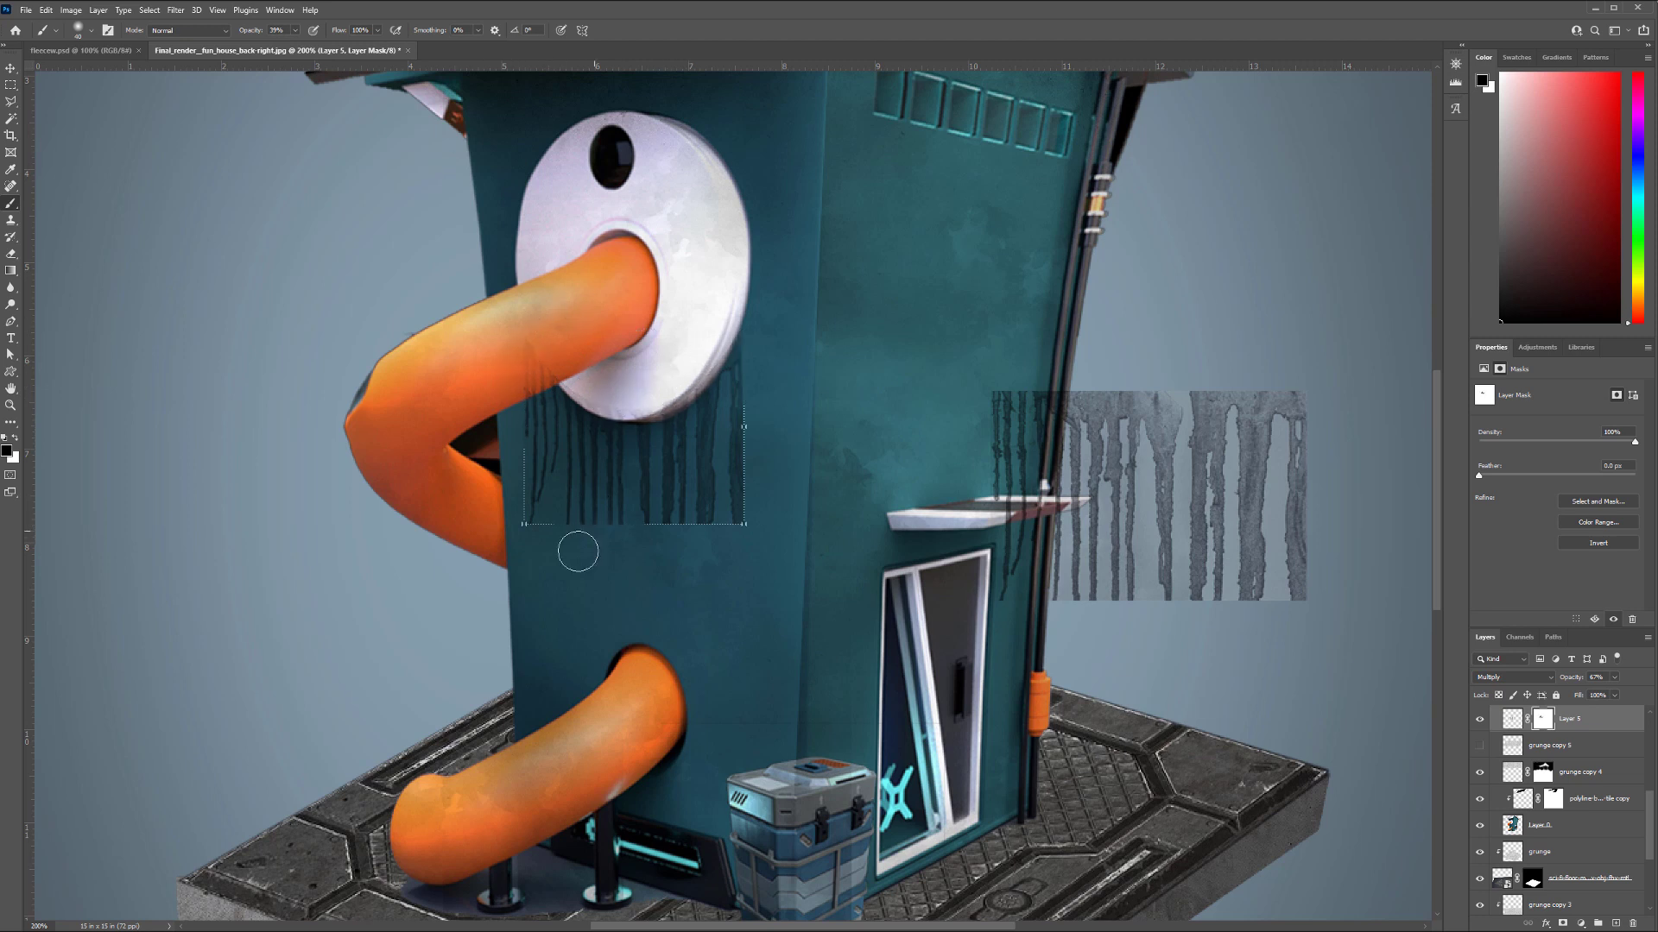
left_click_drag(643, 520, 725, 530)
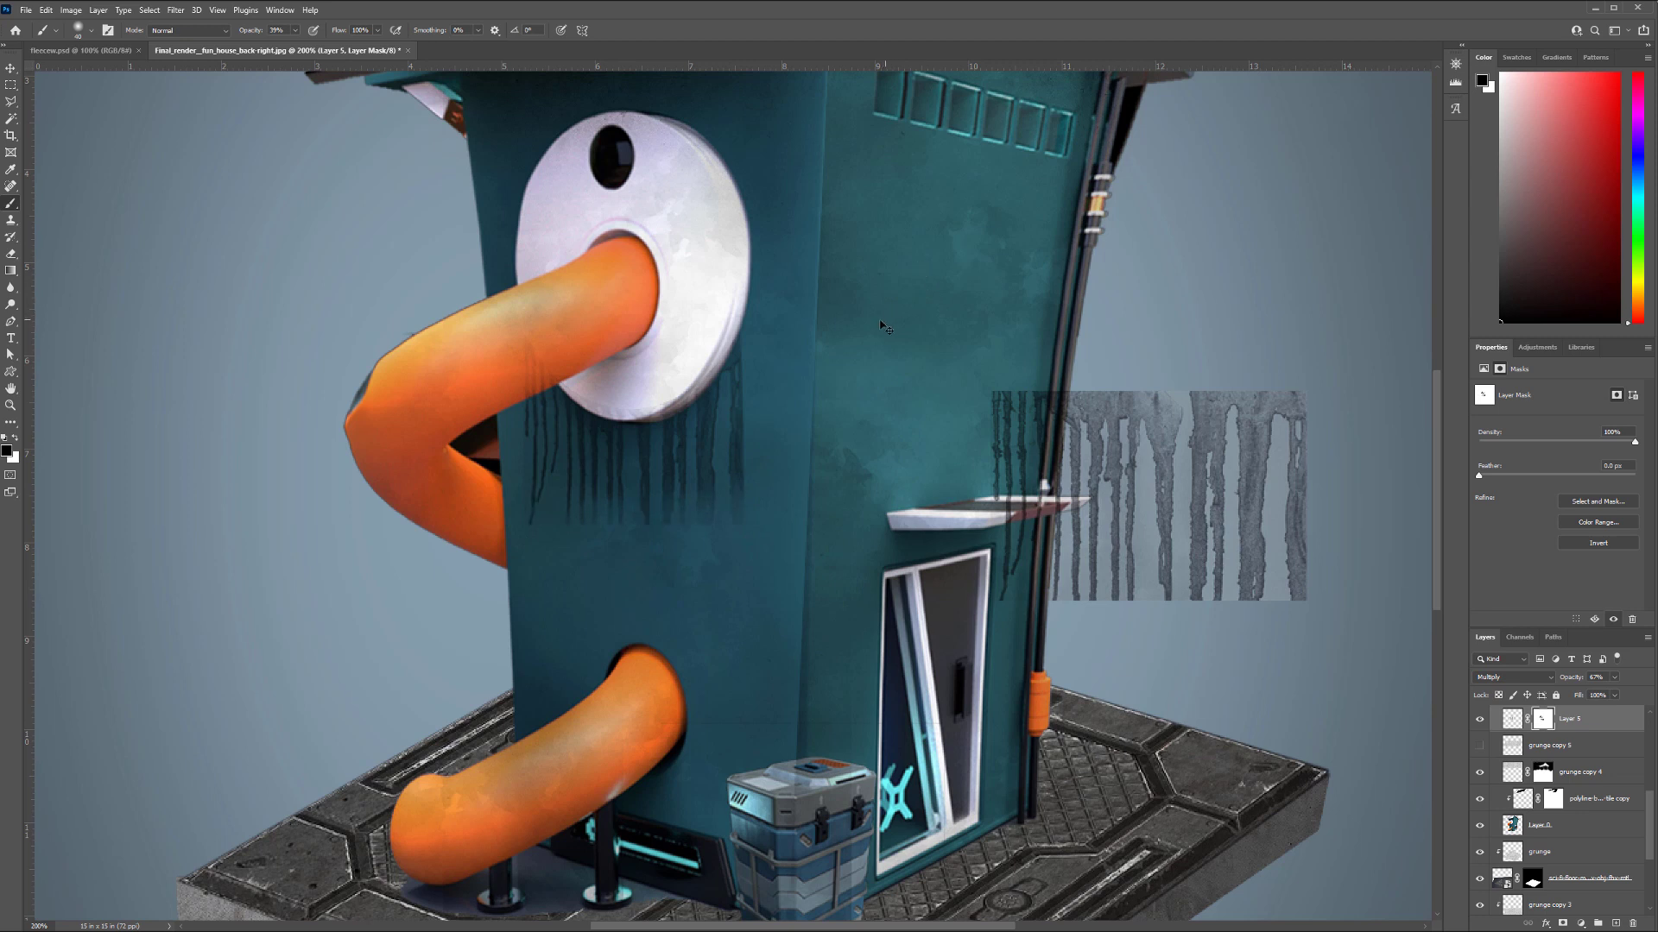
Apply a reversed linear gradient to the drip layer's mask to fade the drips out towards their lower ends.
left_click(1563, 923)
key("g")
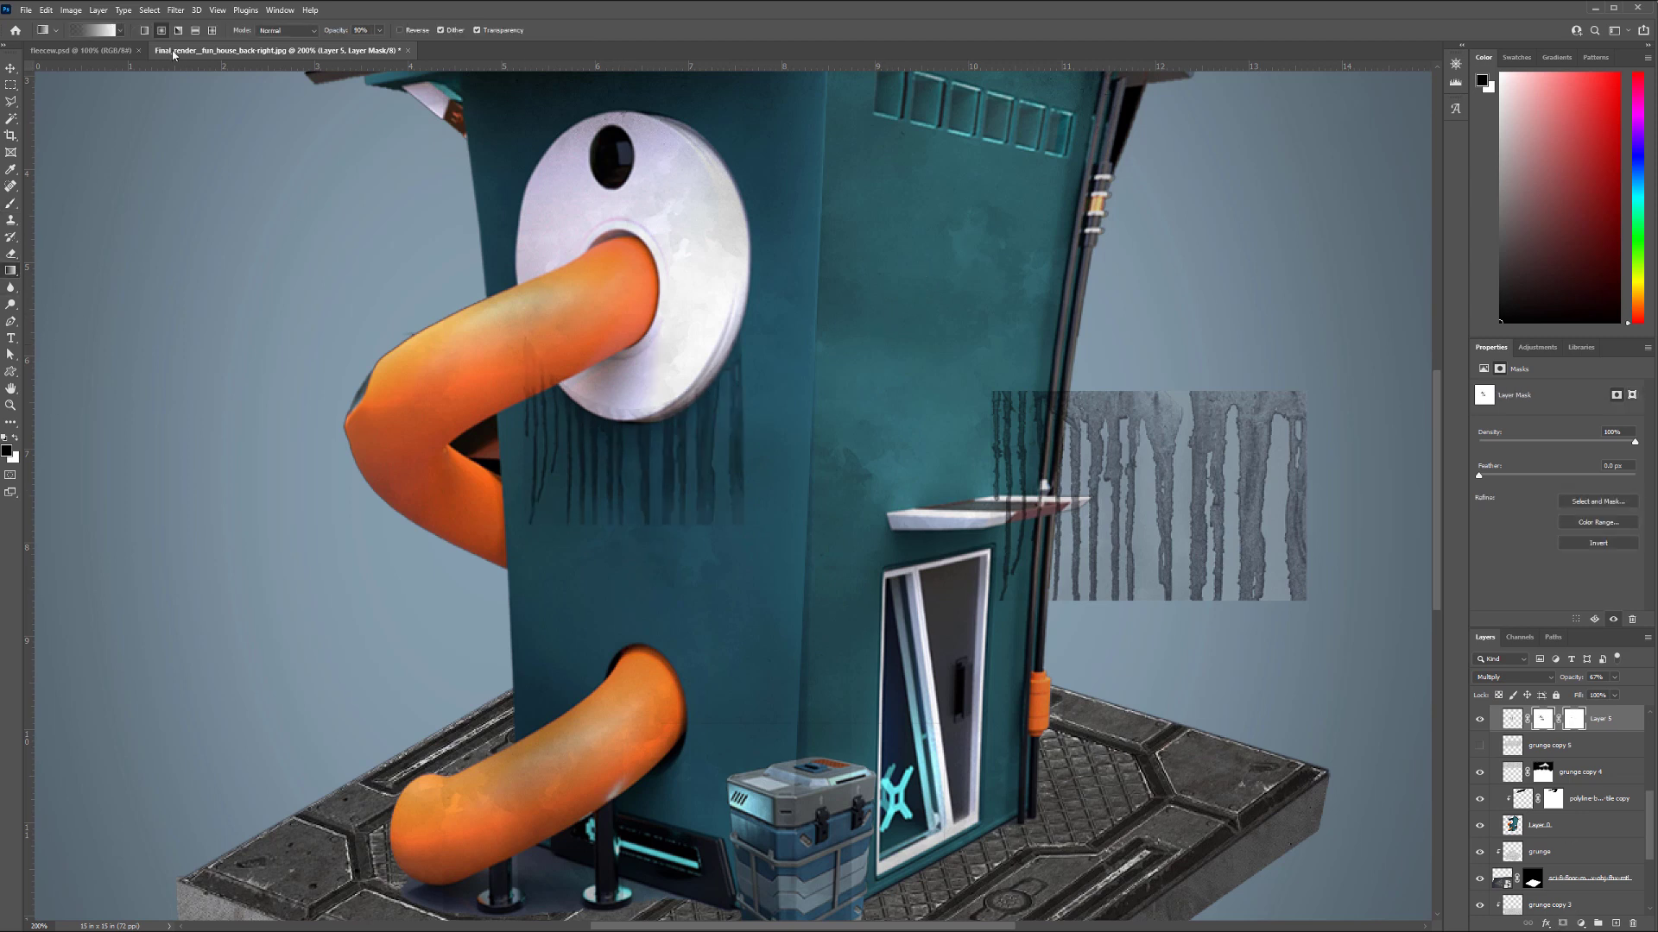
key("ctrl+i")
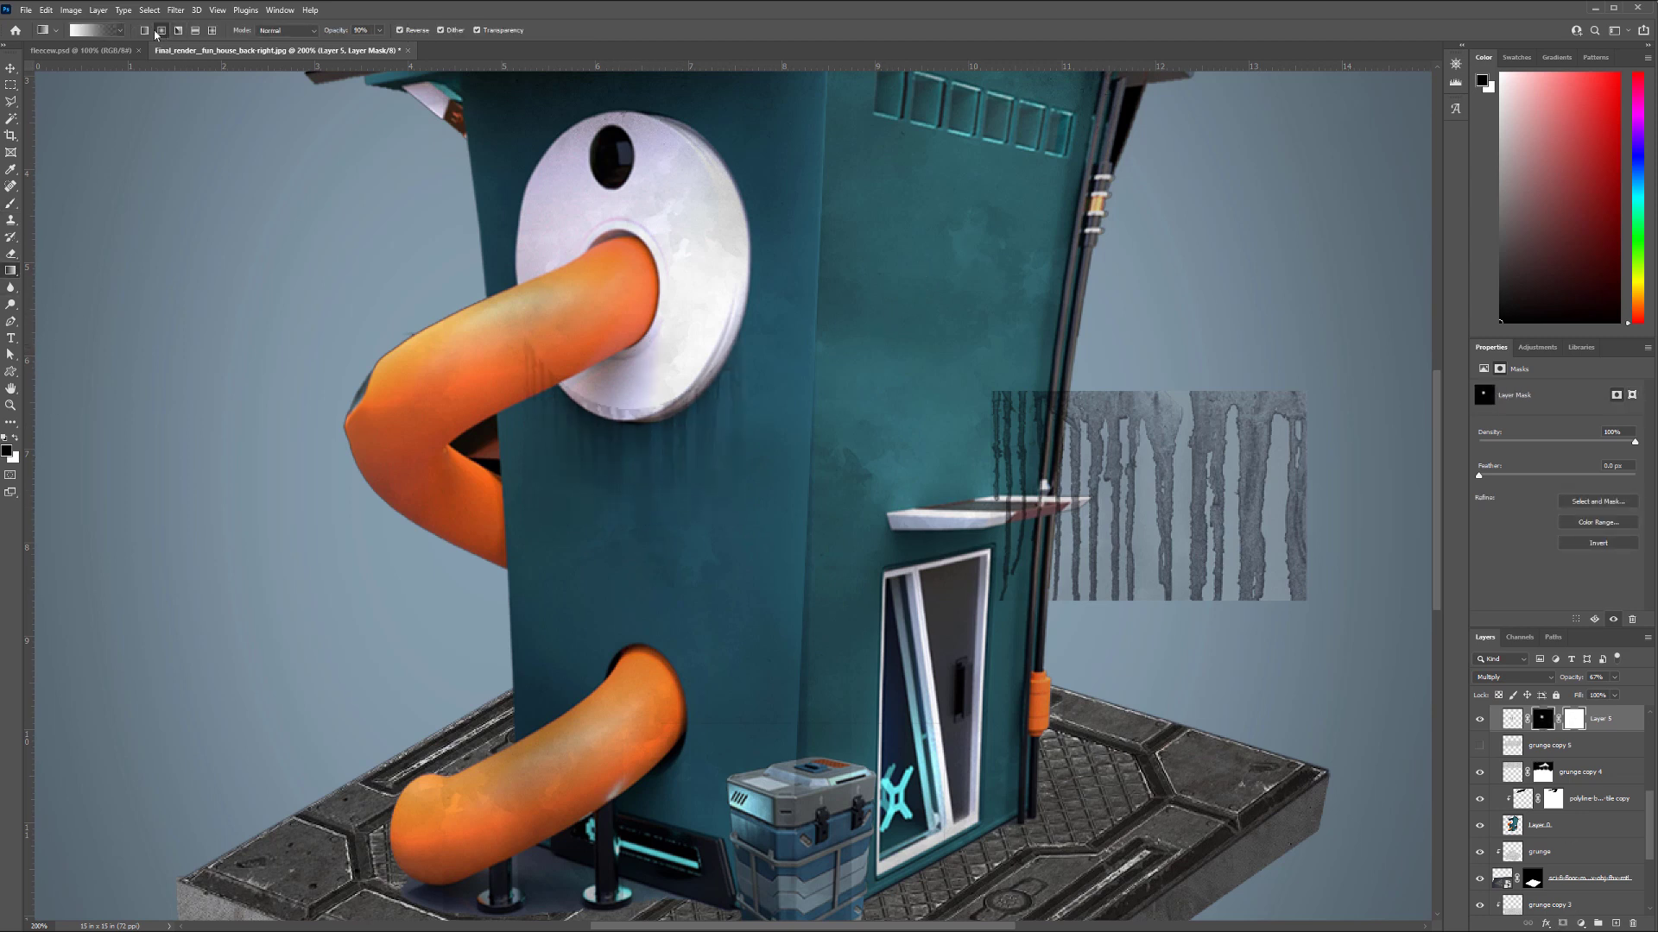
left_click_drag(652, 427, 655, 497)
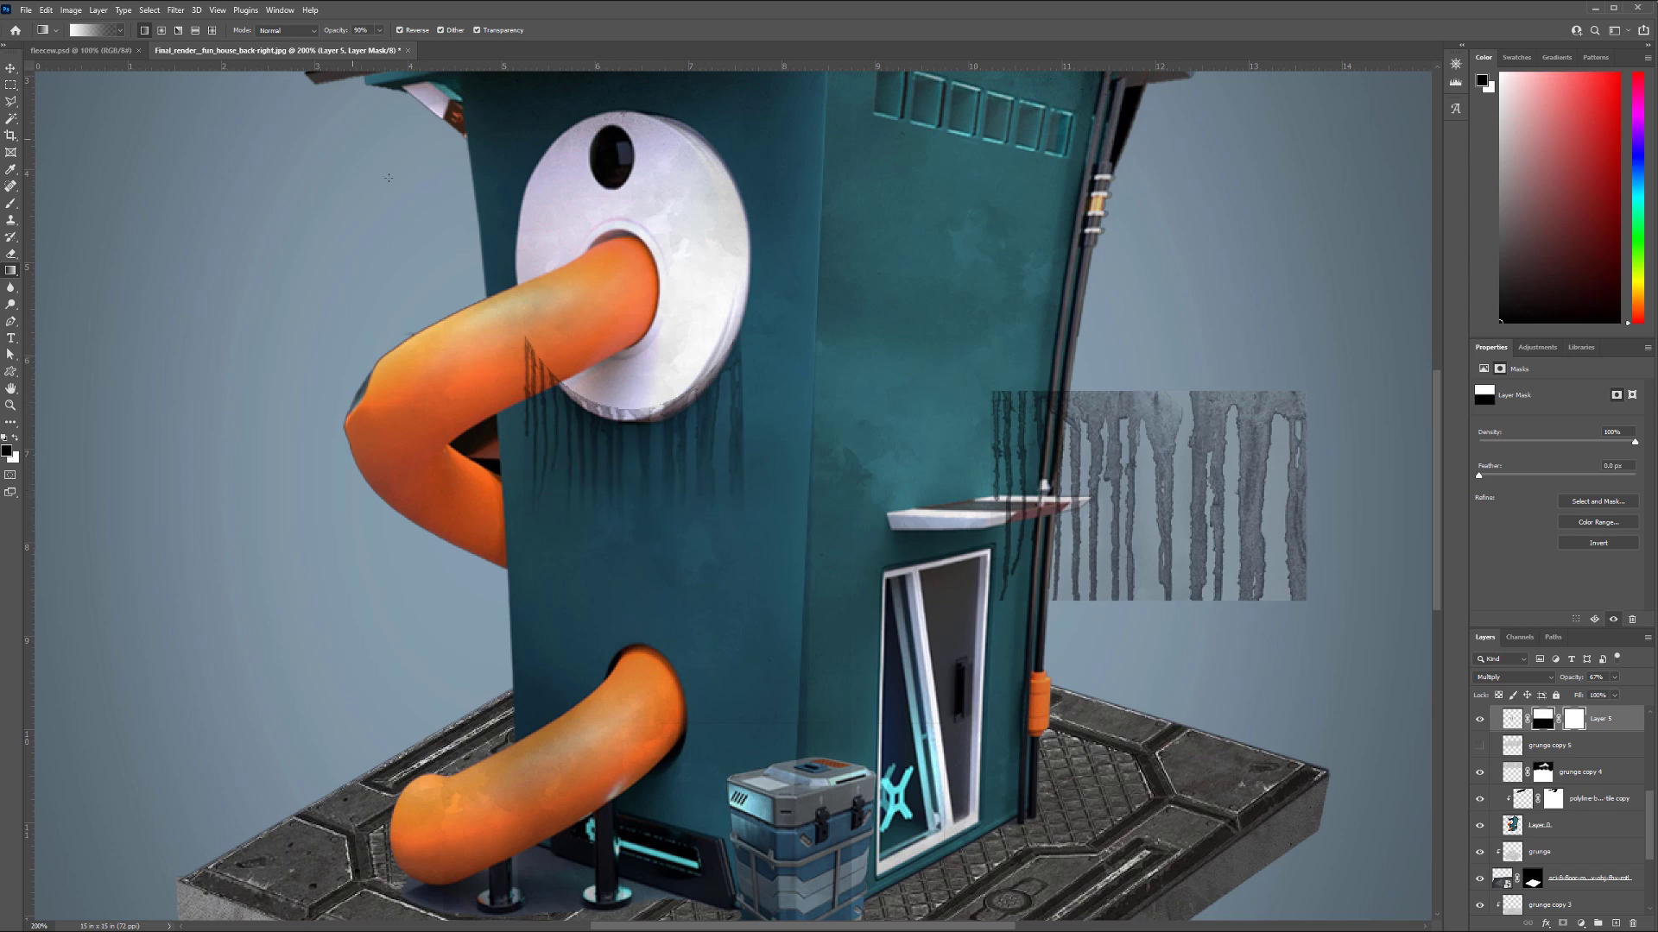
Brush the drips off the orange pipe and round disc on the mask at 84% opacity.
key("b")
left_click_drag(284, 49, 325, 49)
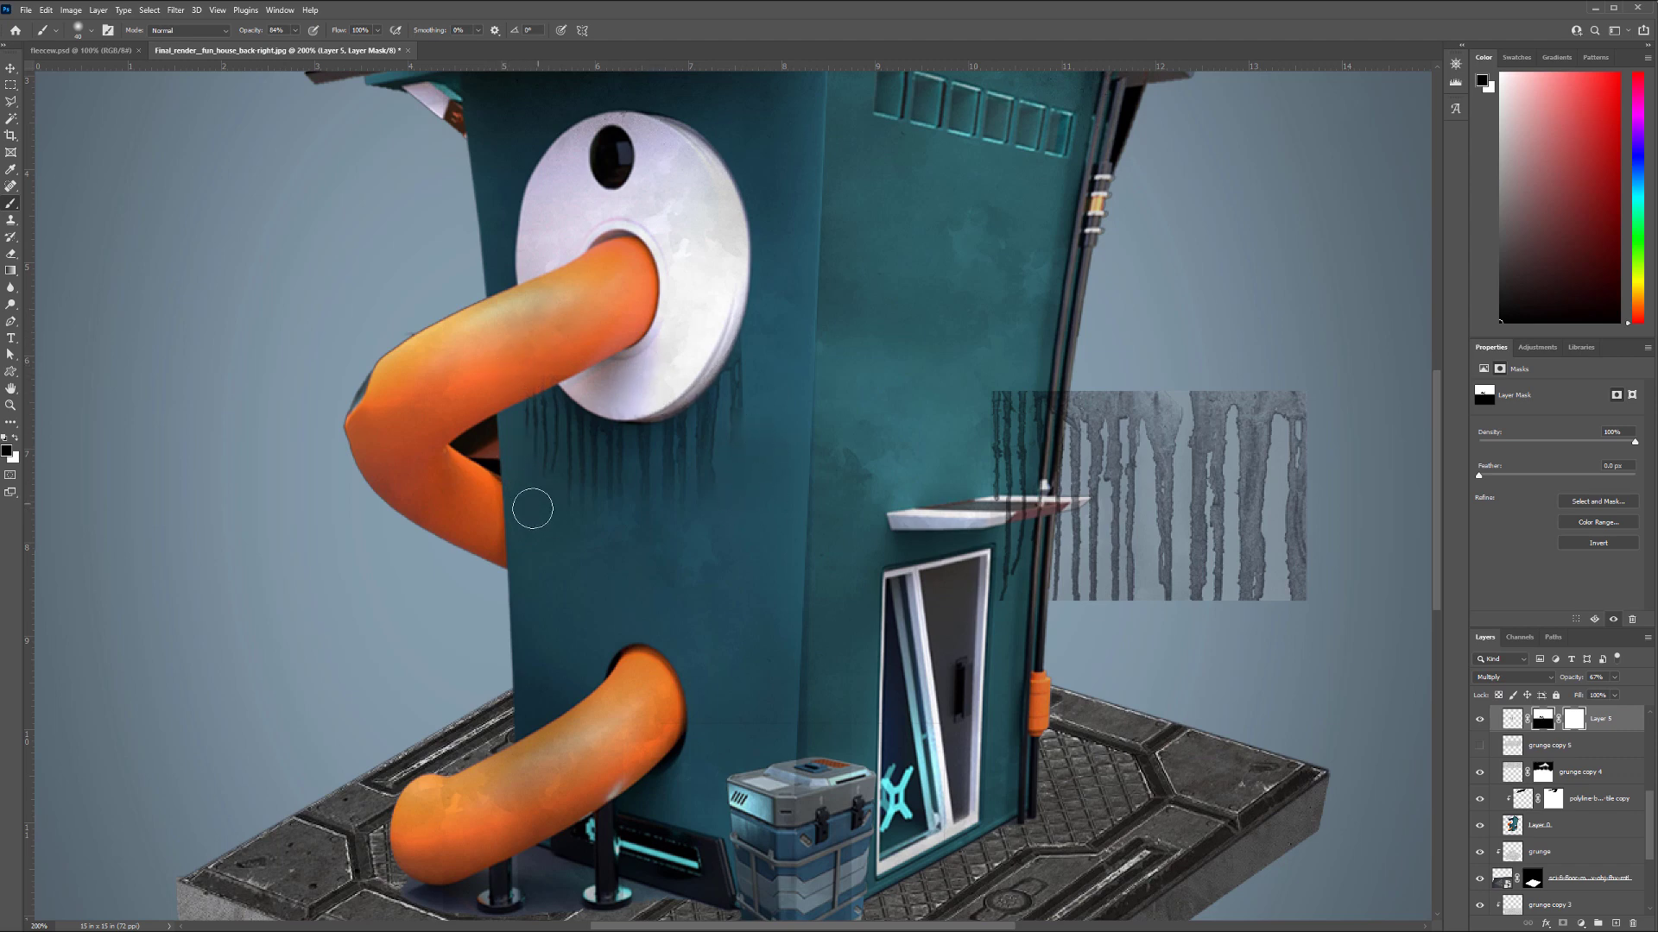
left_click_drag(1596, 697, 1598, 699)
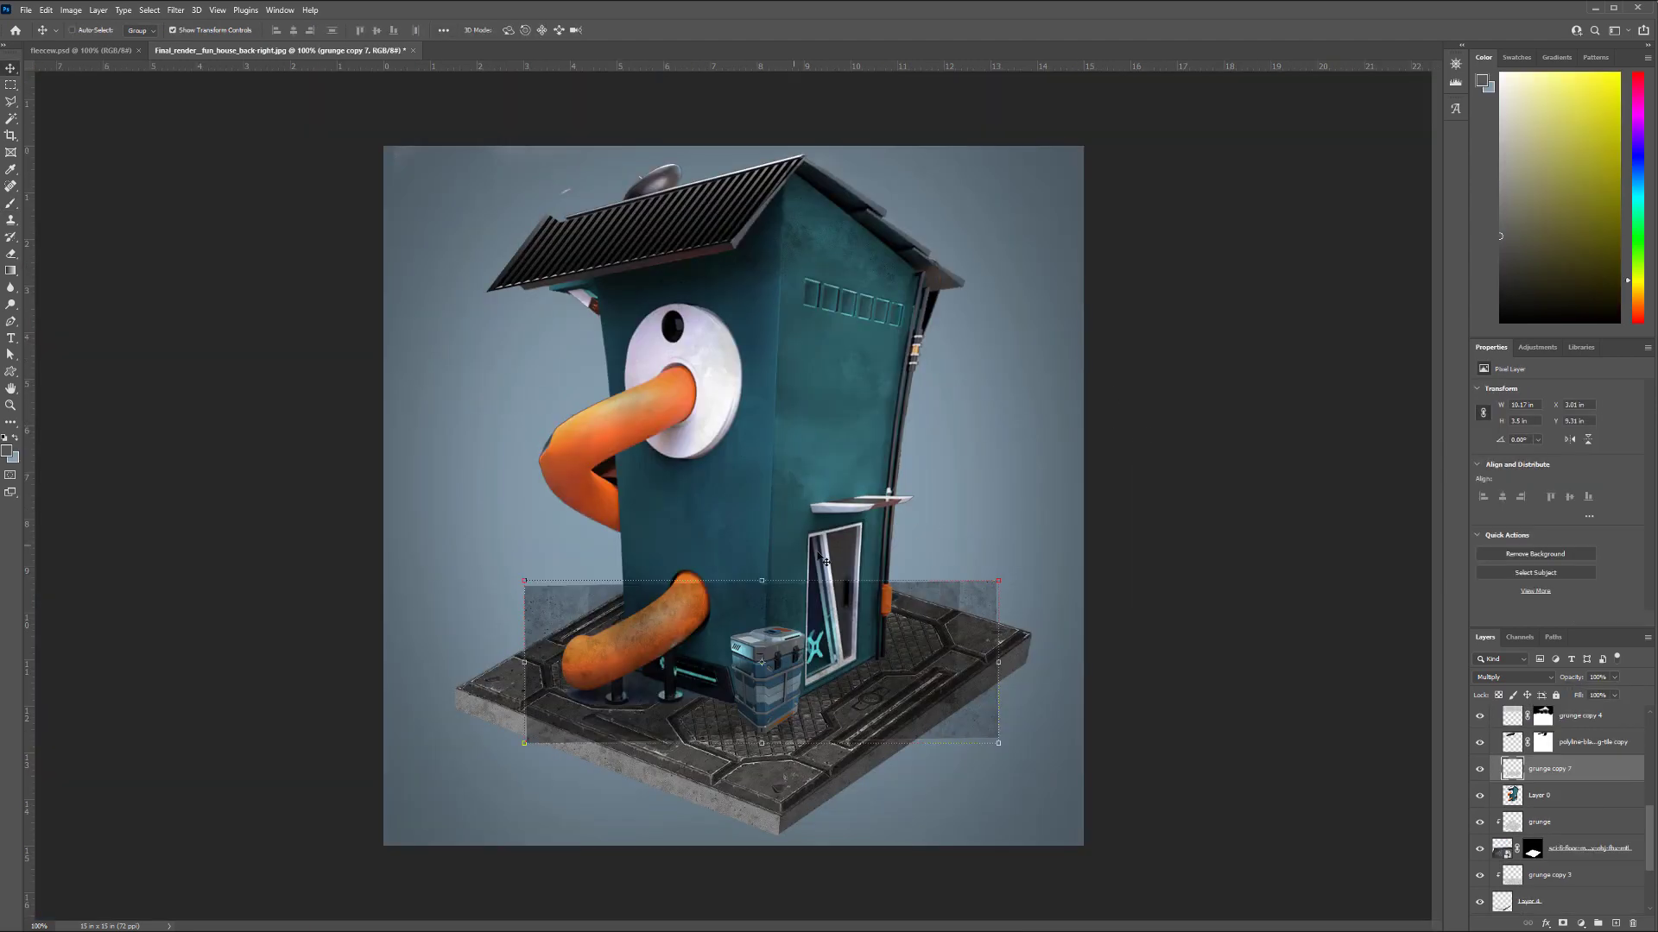
Enlarge grunge copy 7 over the building's base, clip it to the building layer and give it a mask.
left_click_drag(535, 604, 496, 576)
scroll(842, 380, "up", 5)
key("b")
key("ctrl+alt+g")
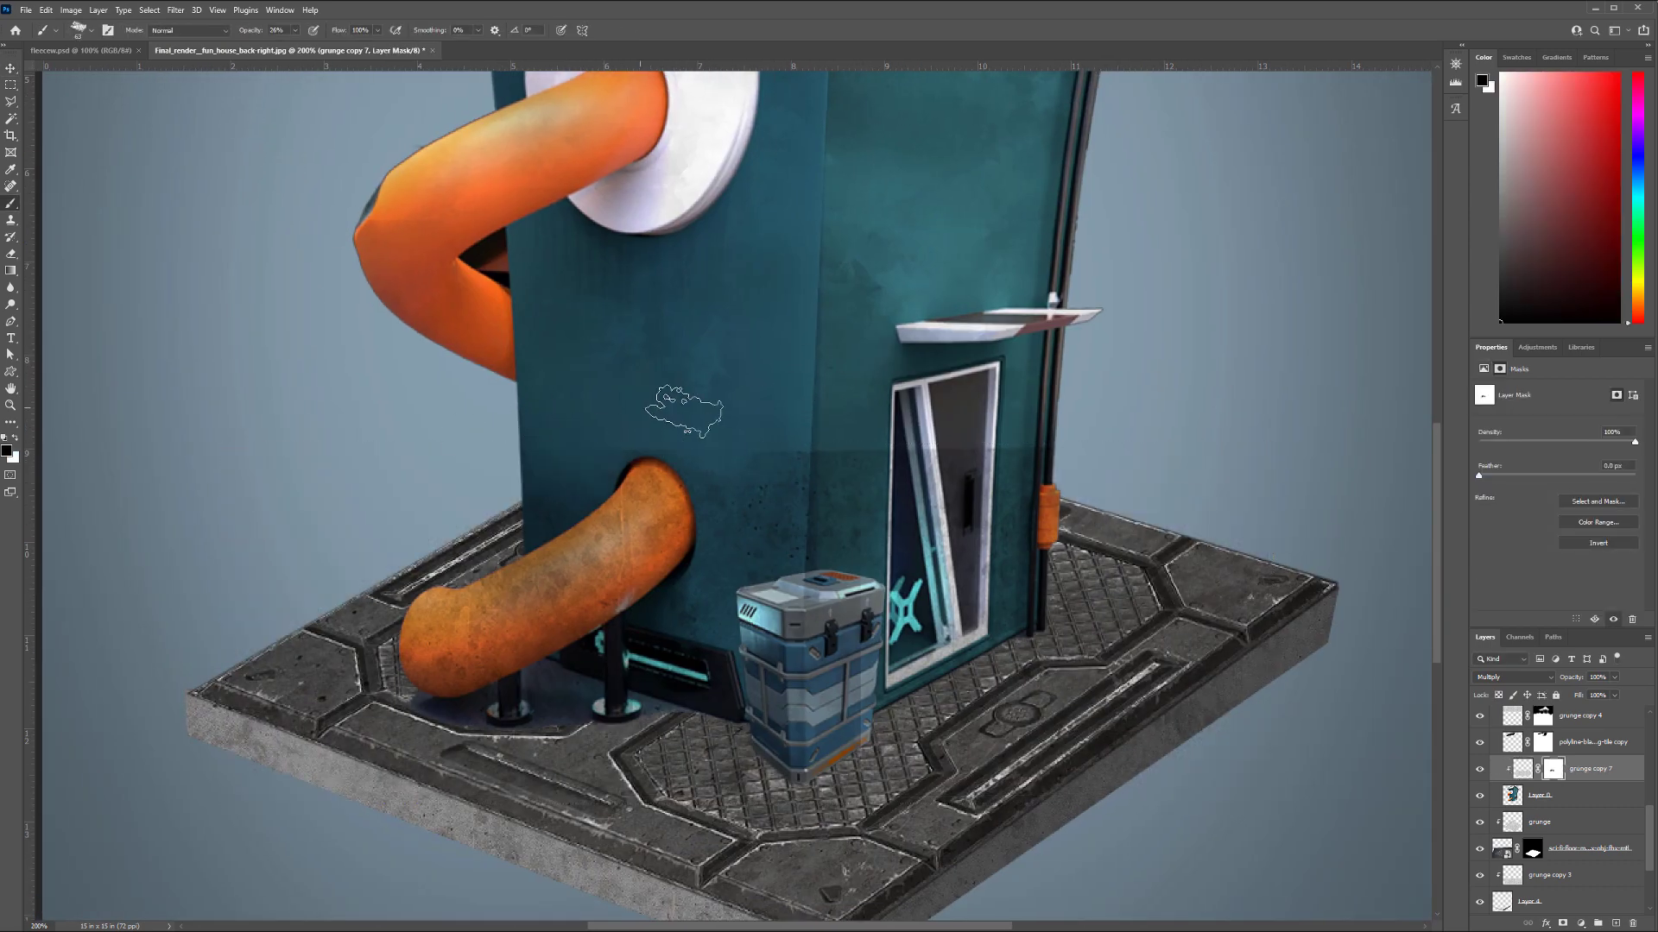
Mask grunge copy 7 with a textured brush at 46% opacity to blend it over the pipe, lower walls and door.
left_click(296, 30)
left_click(304, 45)
left_click(750, 486)
mouse_move(585, 622)
left_mouse_down()
mouse_move(559, 542)
mouse_move(535, 526)
mouse_move(427, 626)
mouse_move(640, 510)
mouse_move(547, 523)
mouse_move(758, 536)
left_mouse_up()
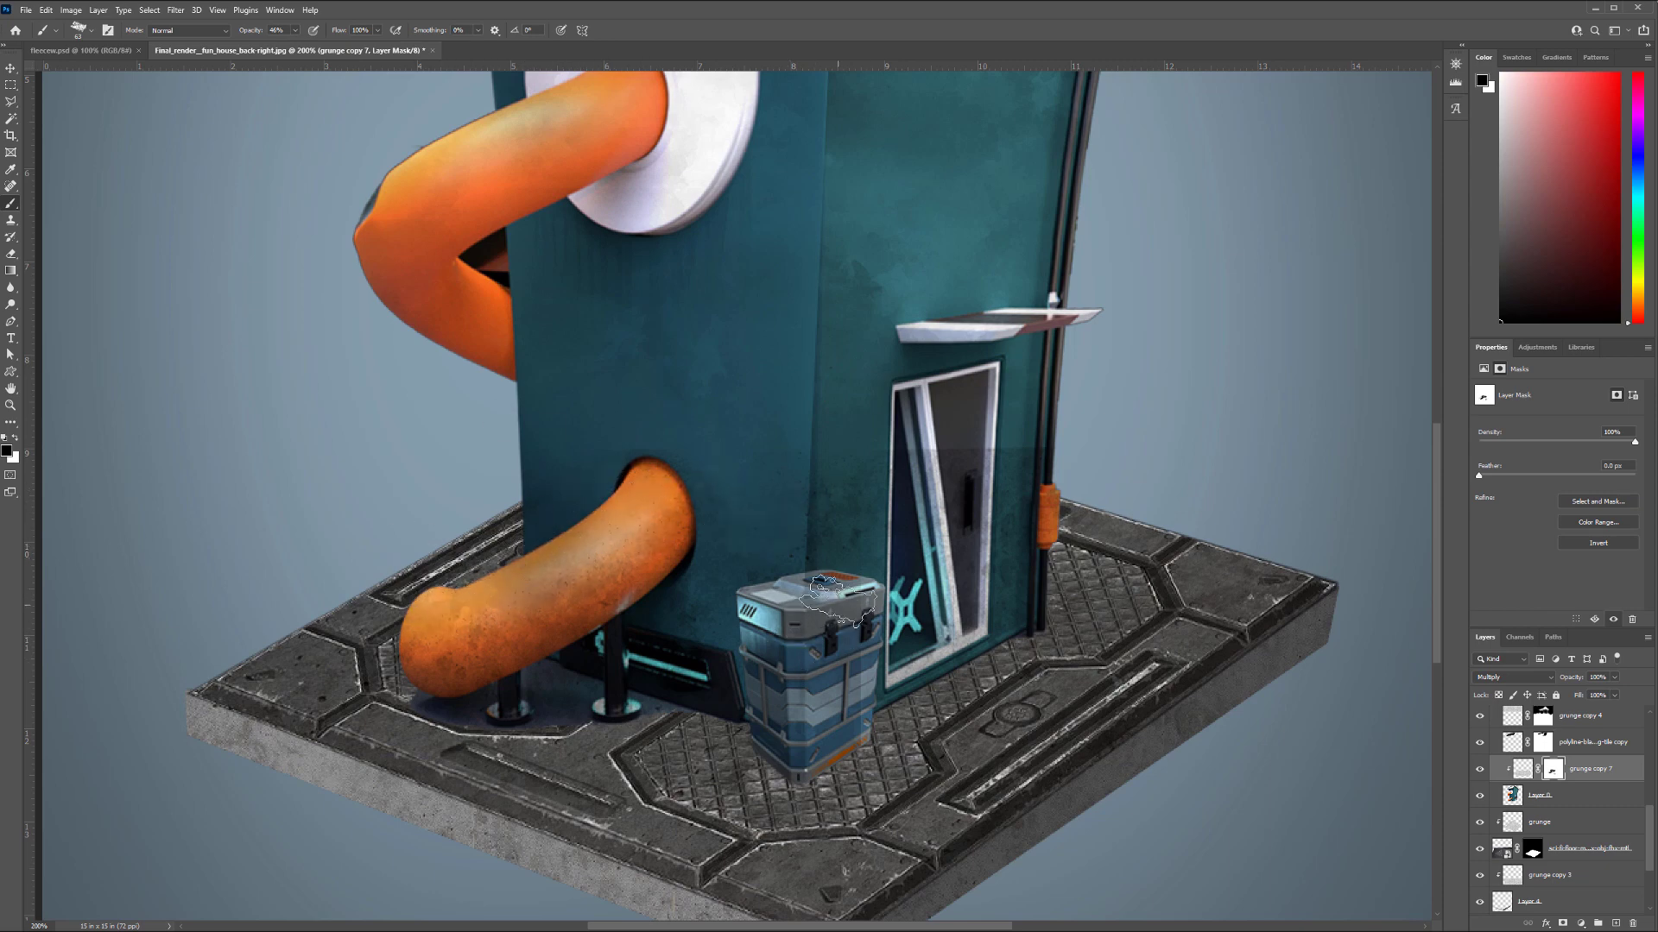
mouse_move(1024, 529)
left_mouse_down()
mouse_move(936, 488)
mouse_move(922, 516)
mouse_move(826, 511)
mouse_move(852, 516)
left_mouse_up()
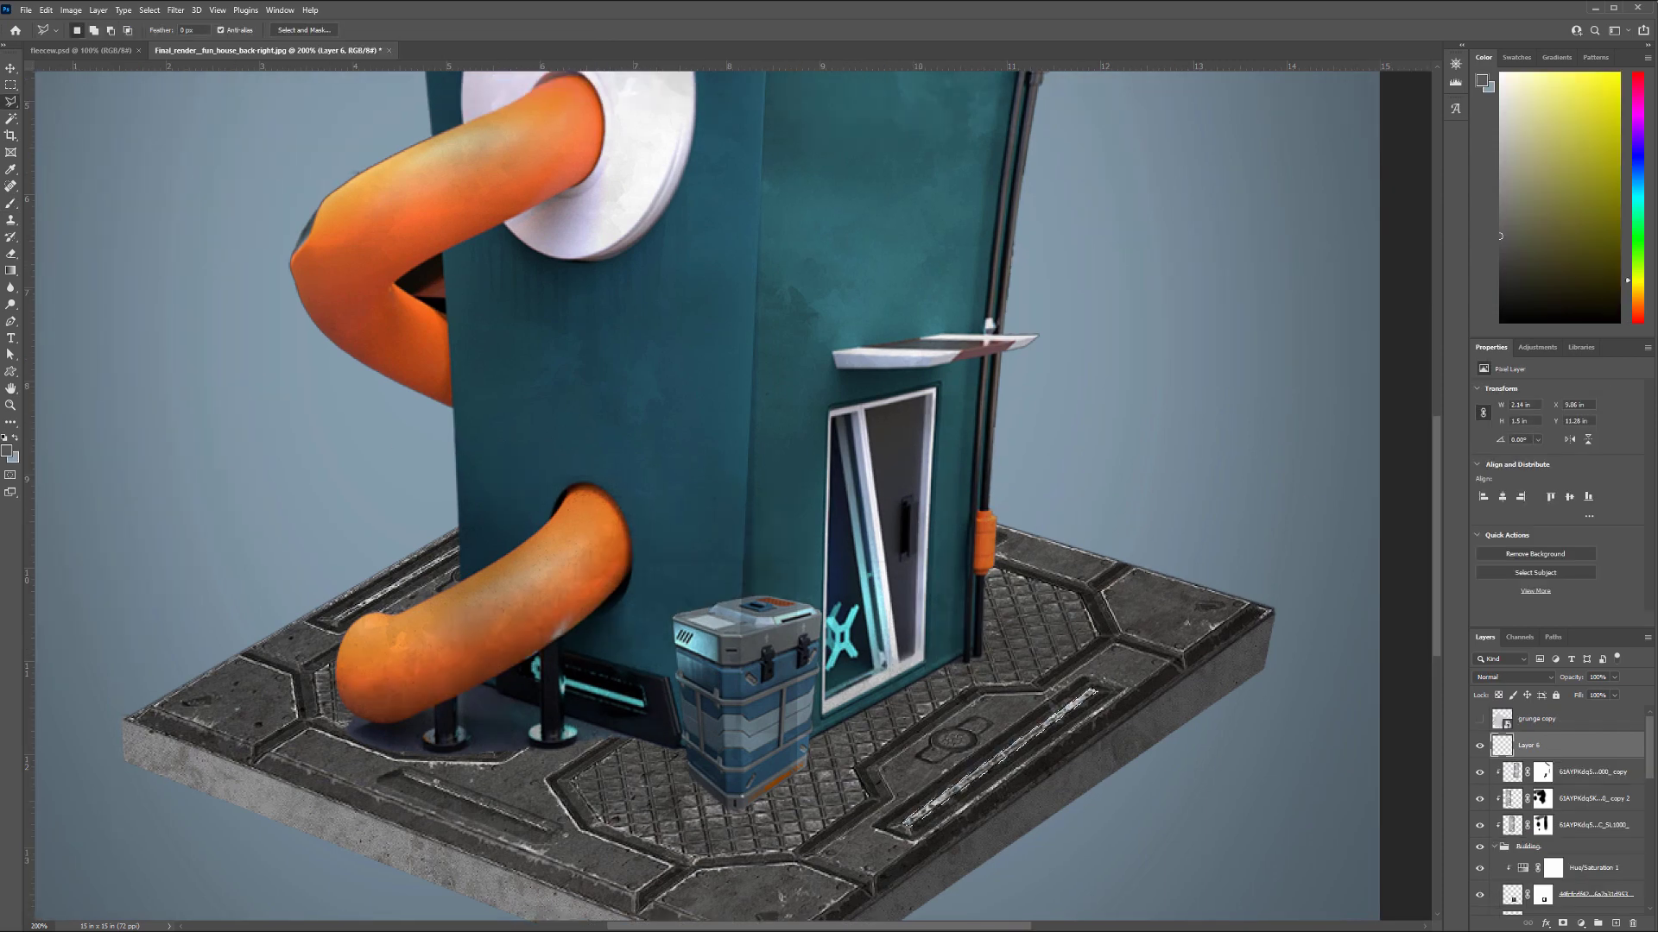
Fill the long floor slot in front of the door with light cyan based on the building's glowing strip, on Layer 6.
key("ctrl+BackSpace")
key("b")
left_click(637, 700, "alt")
key("alt+BackSpace")
left_click(7, 452)
left_click_drag(1498, 116, 1495, 90)
key("Return")
left_click_drag(907, 822, 1093, 692)
Add a cyan Outer Glow layer style to the light strip in the floor slab.
double_click(1632, 749)
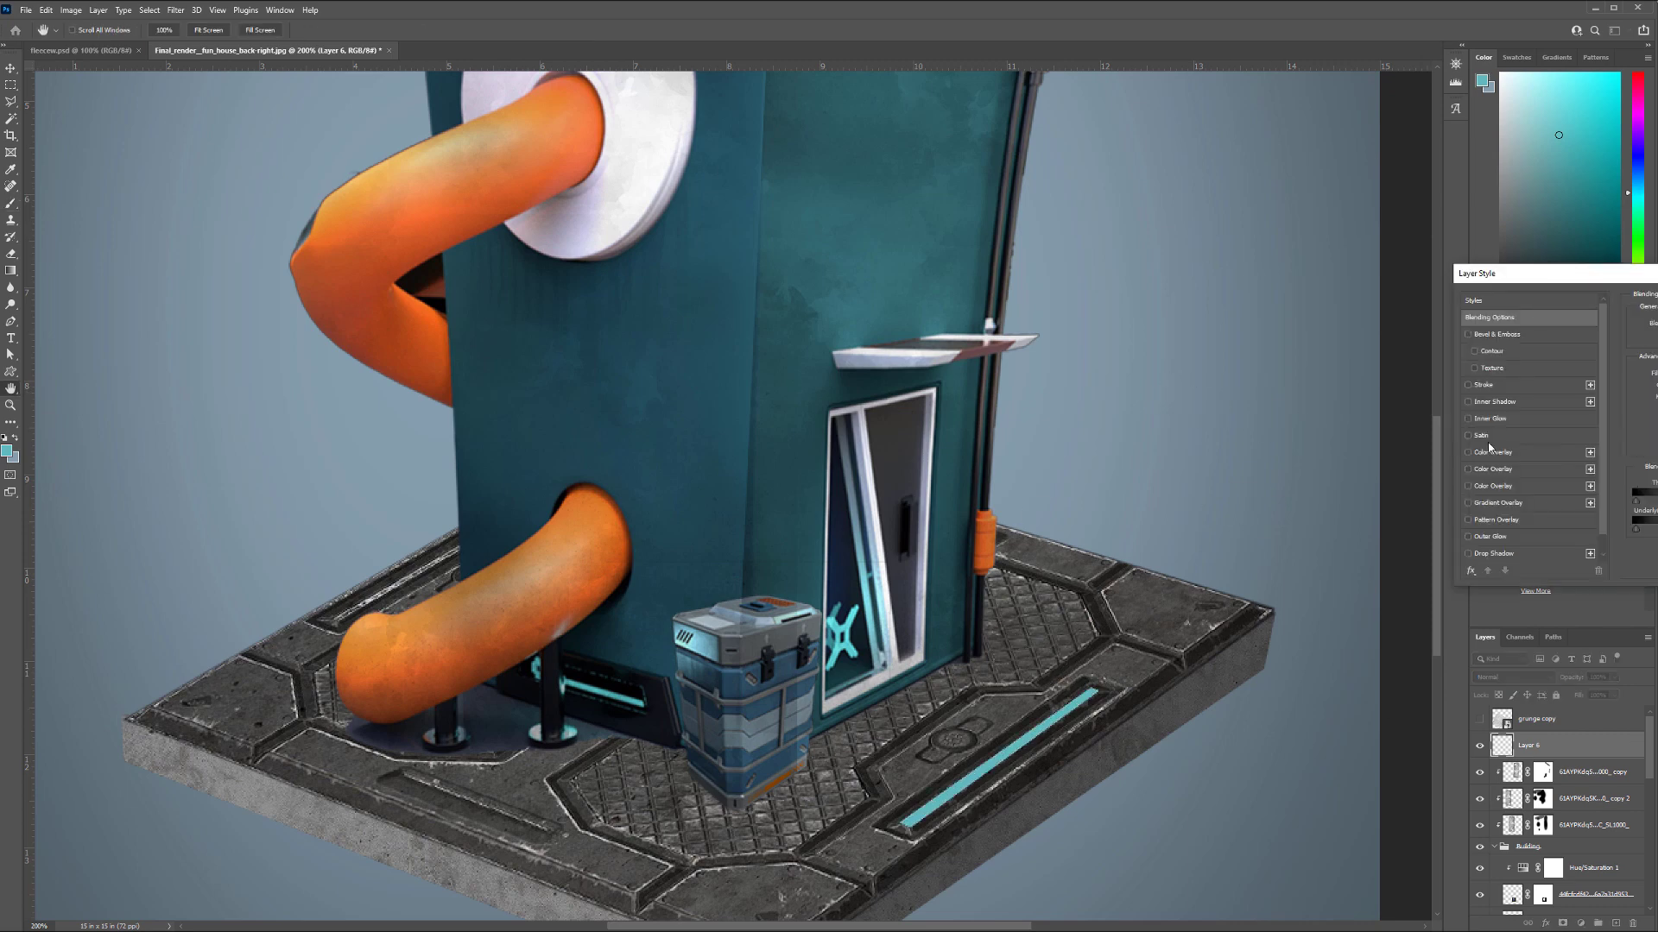
left_click(1492, 537)
left_click(1656, 369)
left_click(1071, 708)
left_click(1504, 55)
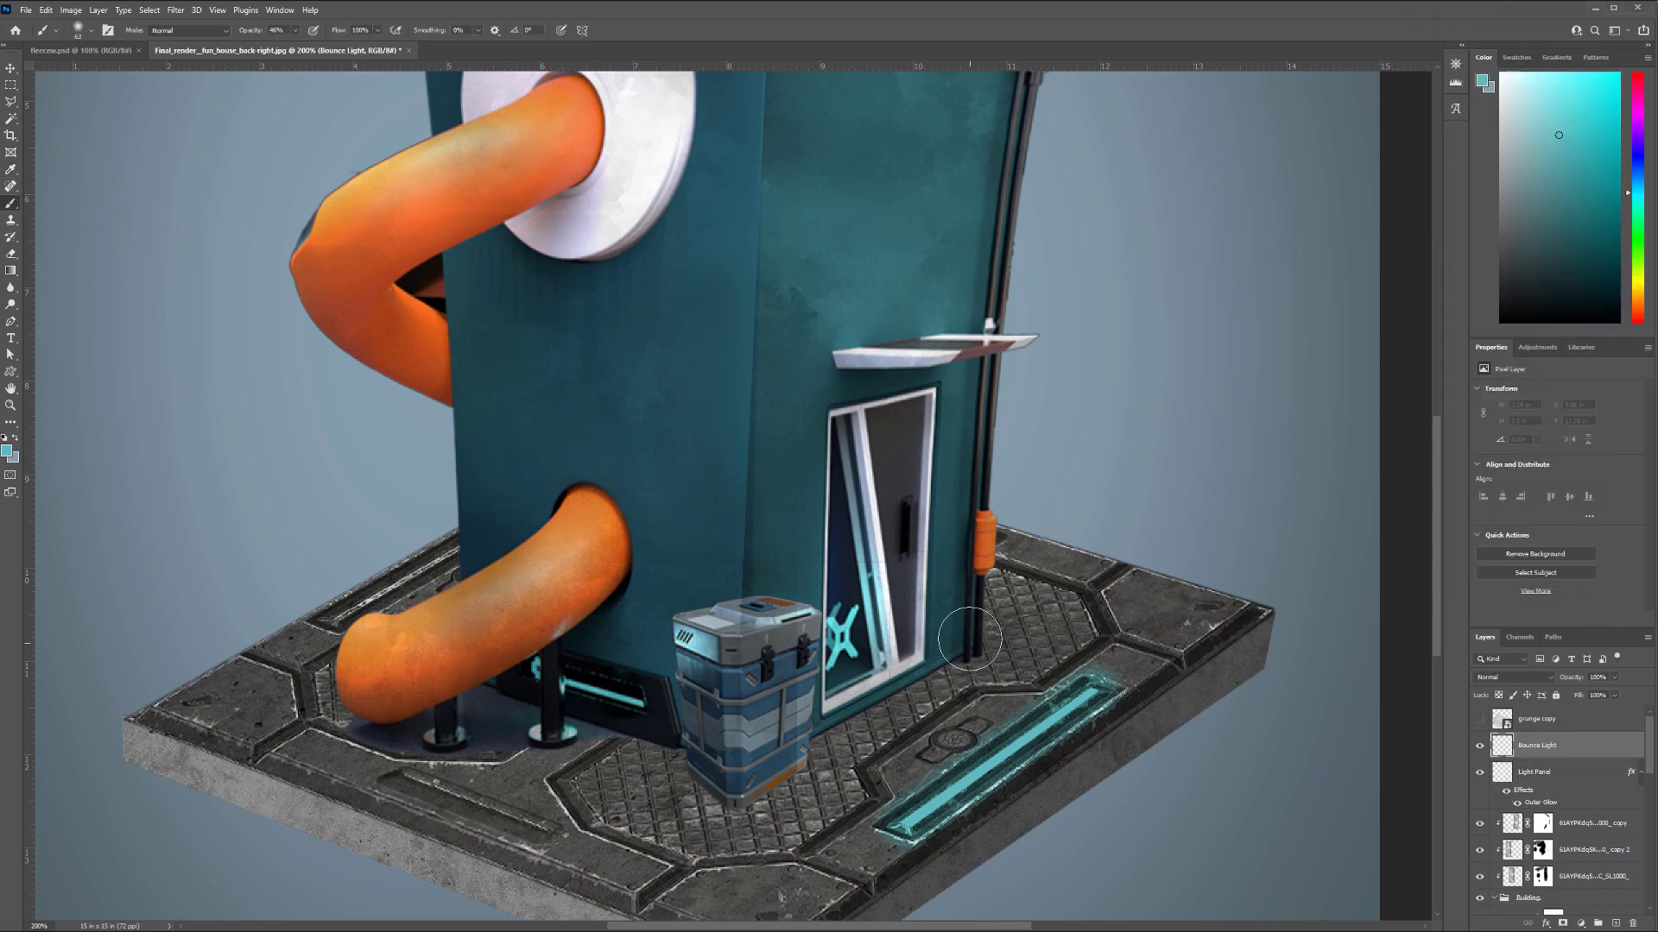
mouse_move(970, 639)
left_mouse_down()
mouse_move(999, 406)
mouse_move(1010, 613)
mouse_move(812, 672)
left_mouse_up()
left_click_drag(814, 615, 811, 761)
key("ctrl+z")
key("ctrl+z")
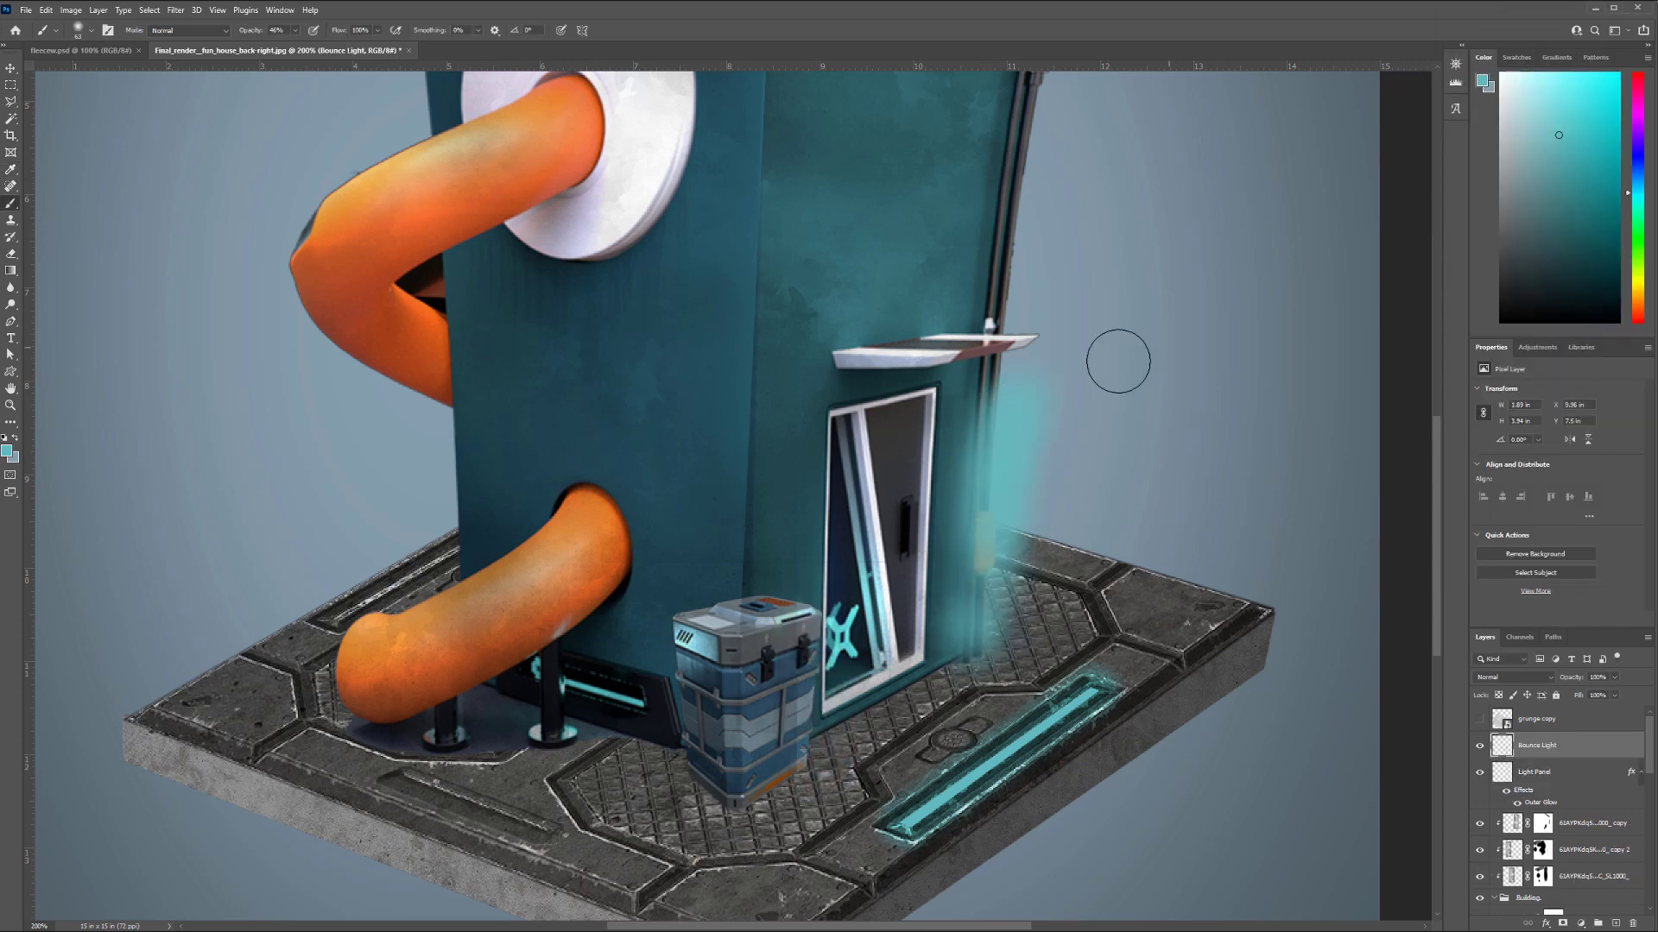
left_click_drag(966, 626, 1010, 415)
key("ctrl+z")
Paint cyan bounce light along the side wall's outer edge and door canopy, then move its layer directly above the building layer, clipped to it.
left_click_drag(965, 630, 993, 418)
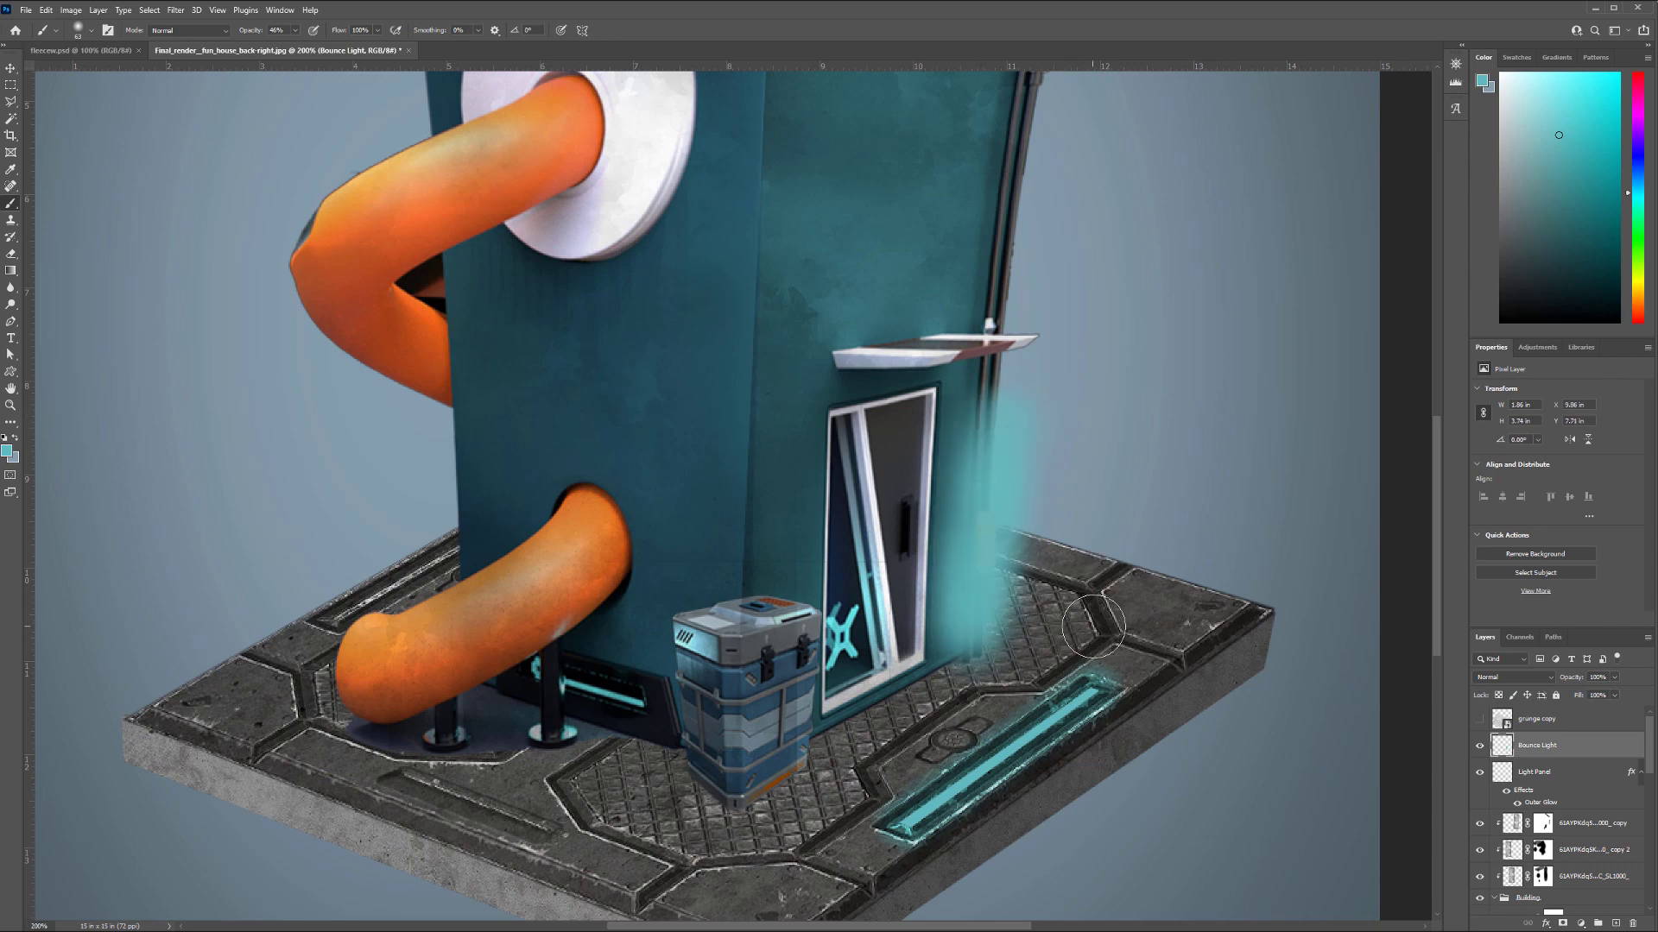
left_click_drag(974, 640, 985, 402)
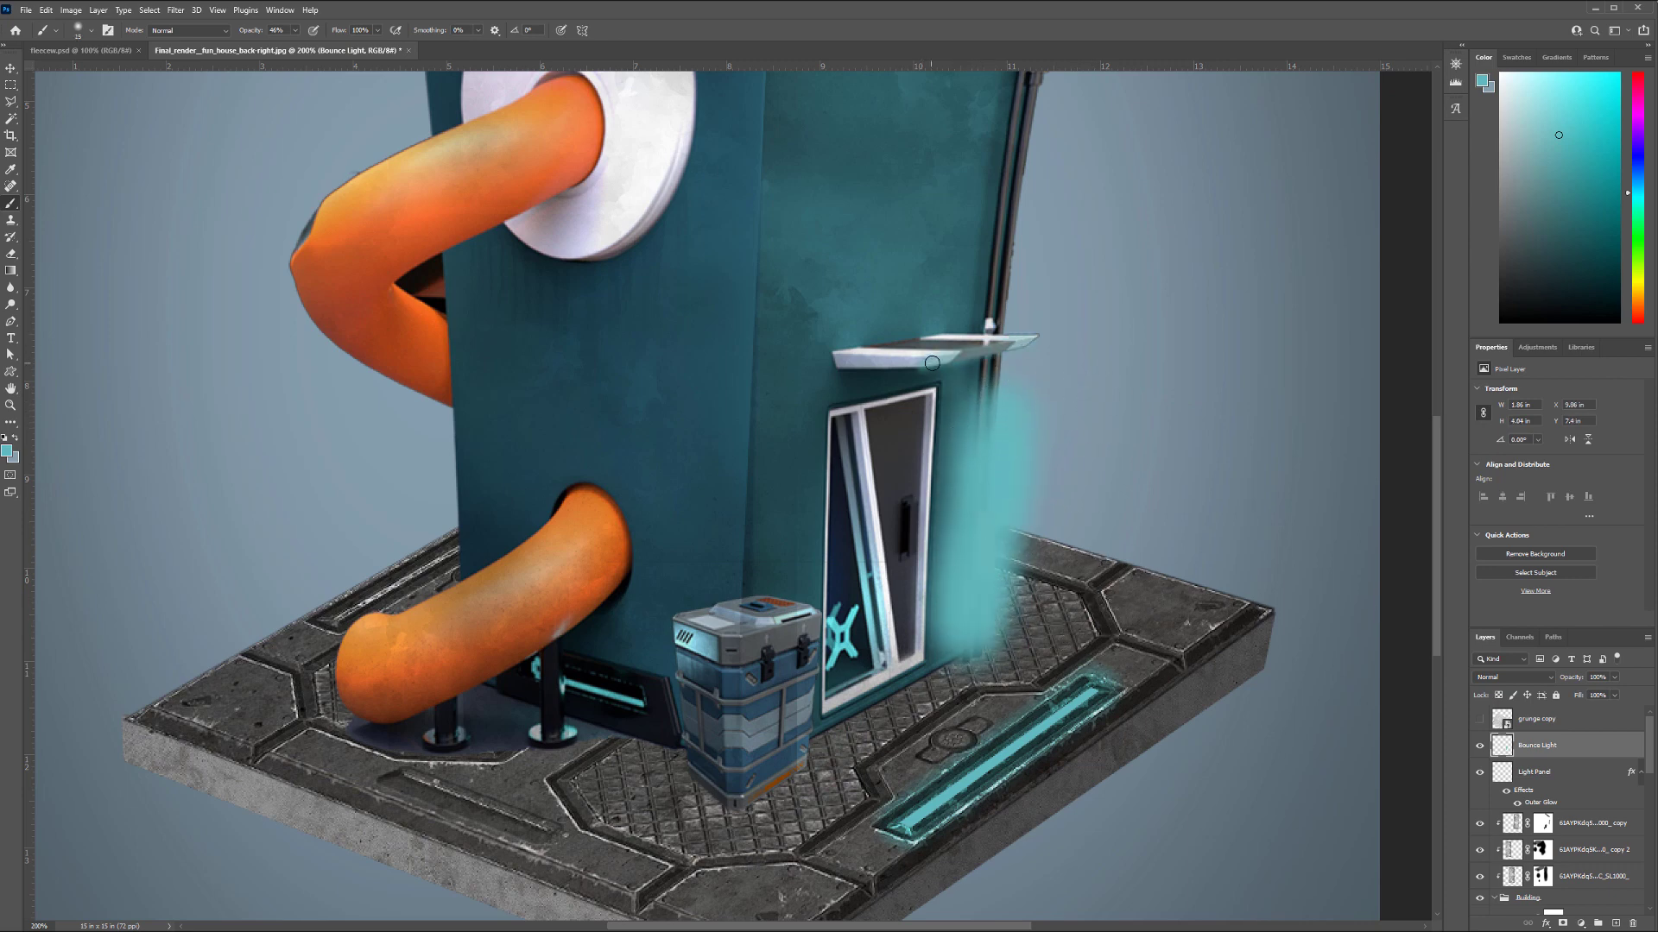
left_click_drag(1650, 769, 1651, 773)
left_click_drag(1533, 742, 1537, 837)
Set the Bounce Light layer's blend mode to Hard Light and toggle its visibility to compare the effect.
left_click(1511, 677)
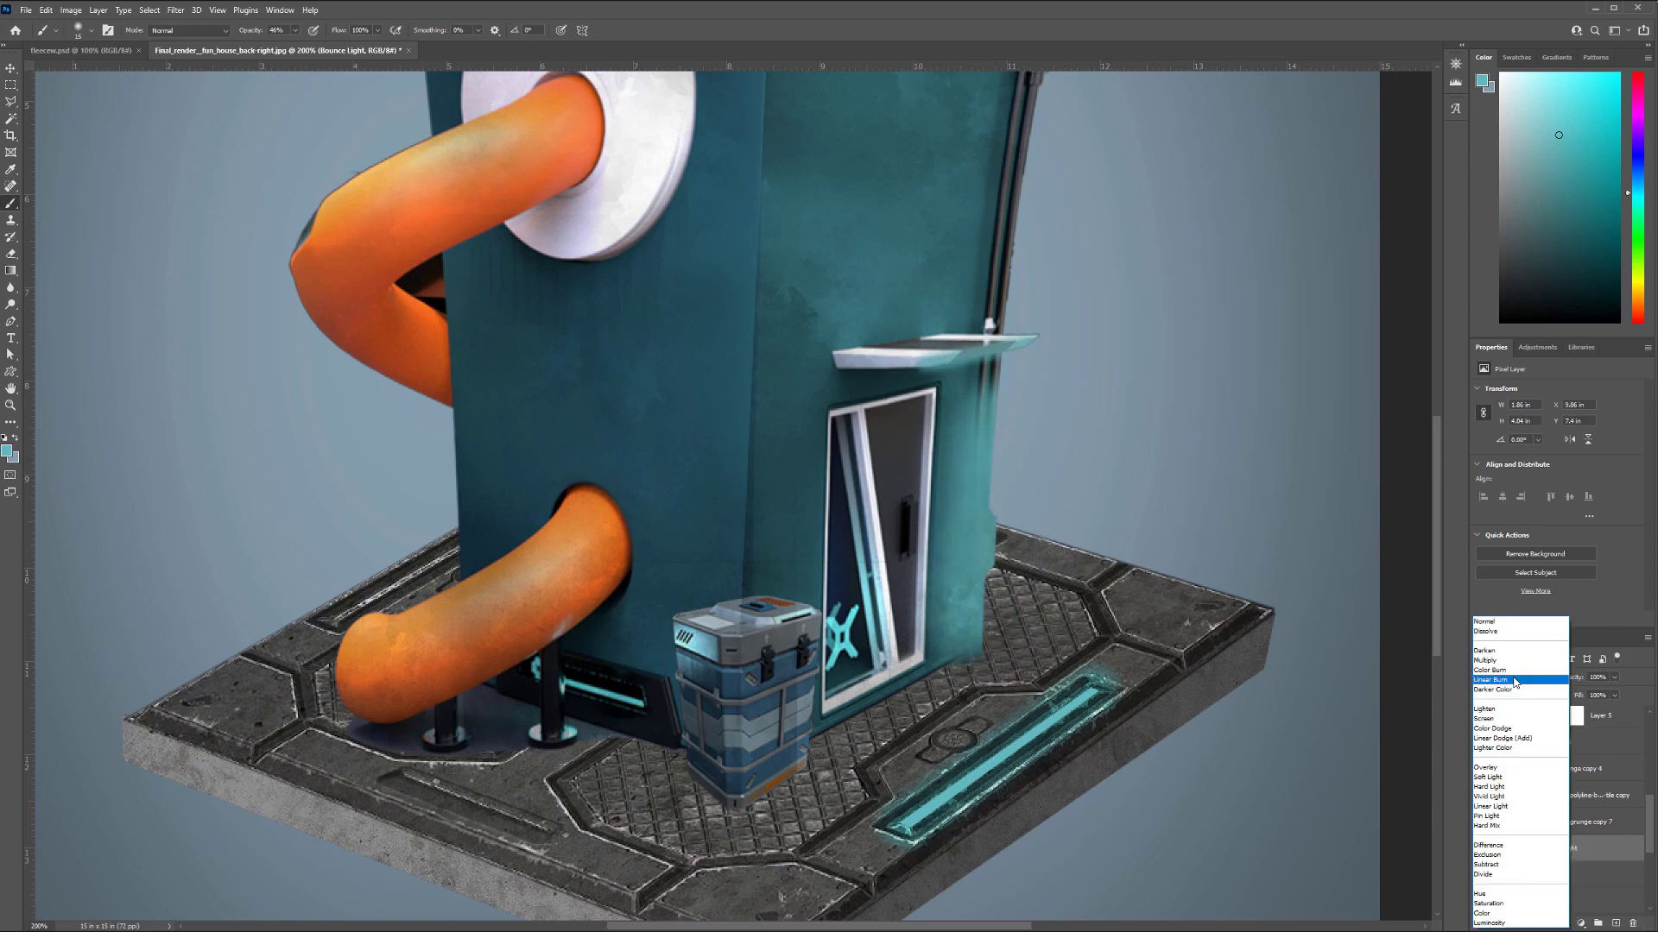
left_click(1496, 789)
left_click(1479, 848)
left_click(1479, 848)
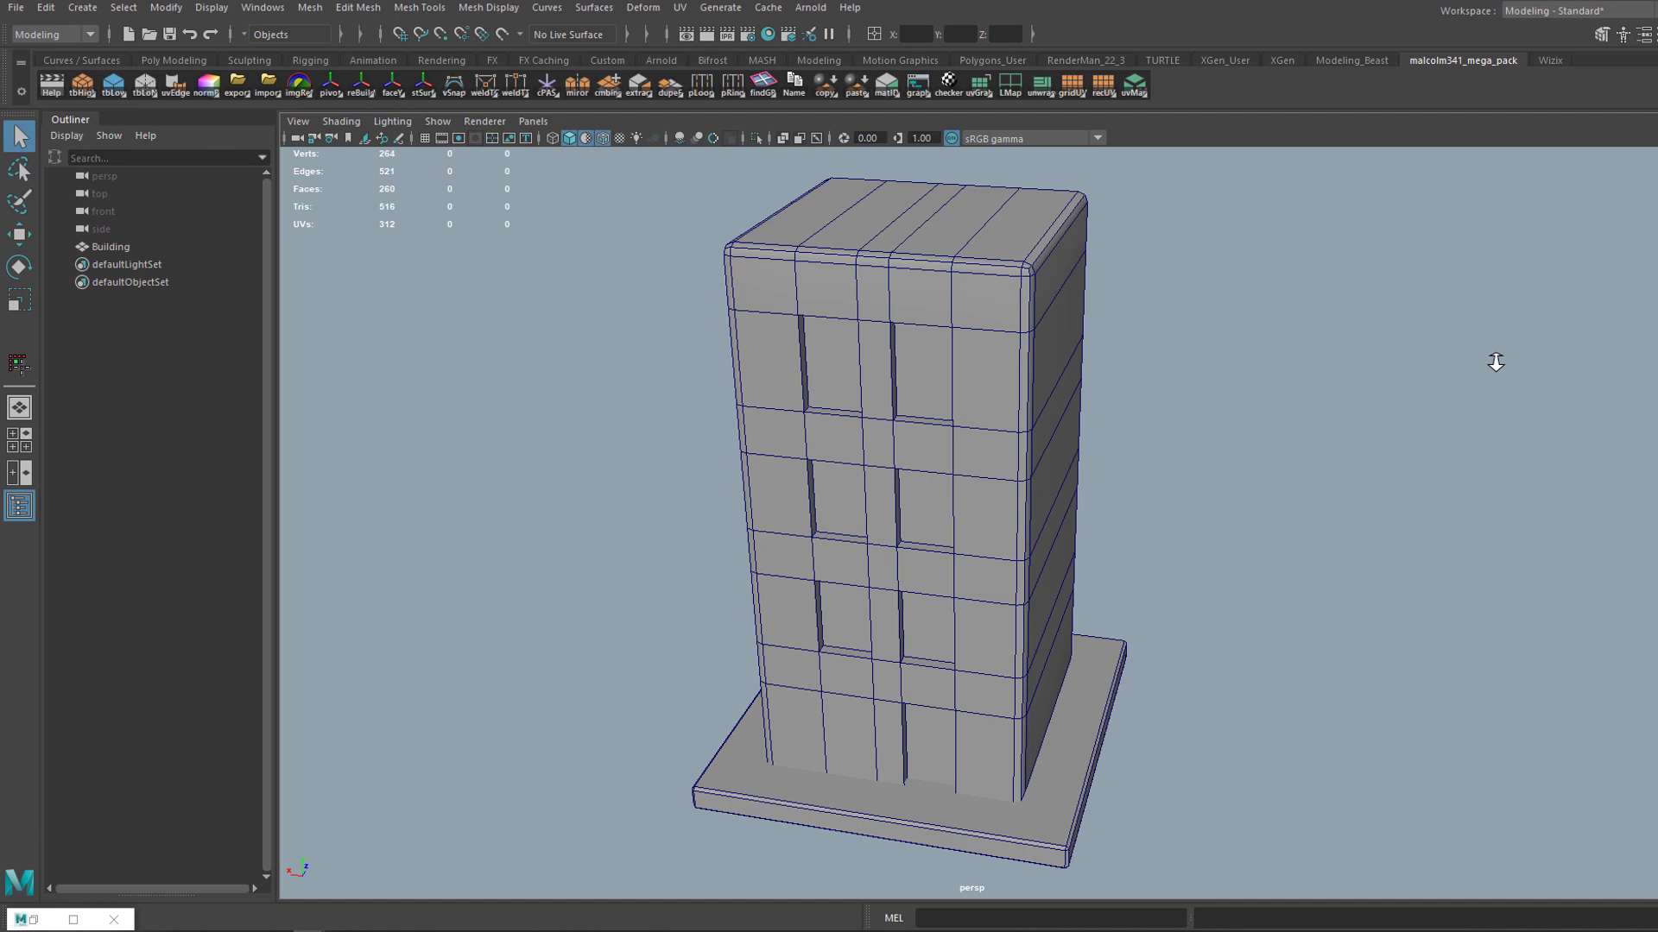
In Maya, select the Building mesh, display its transform channels and move it about 0.228 along X.
left_click(967, 374)
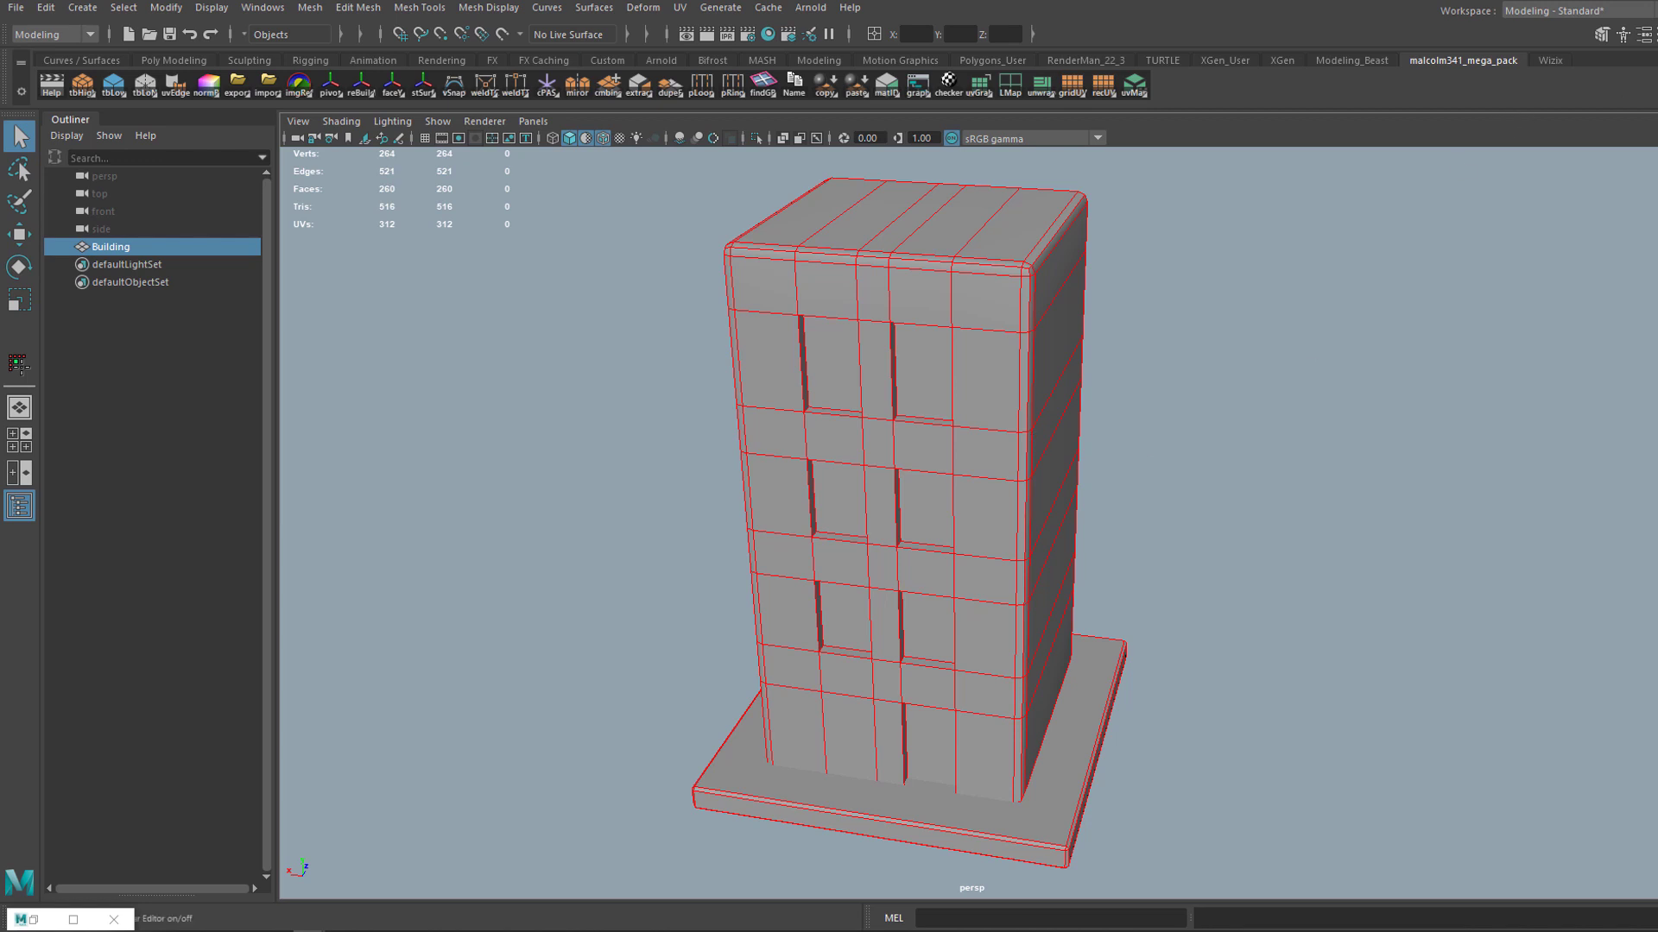
key("ctrl+a")
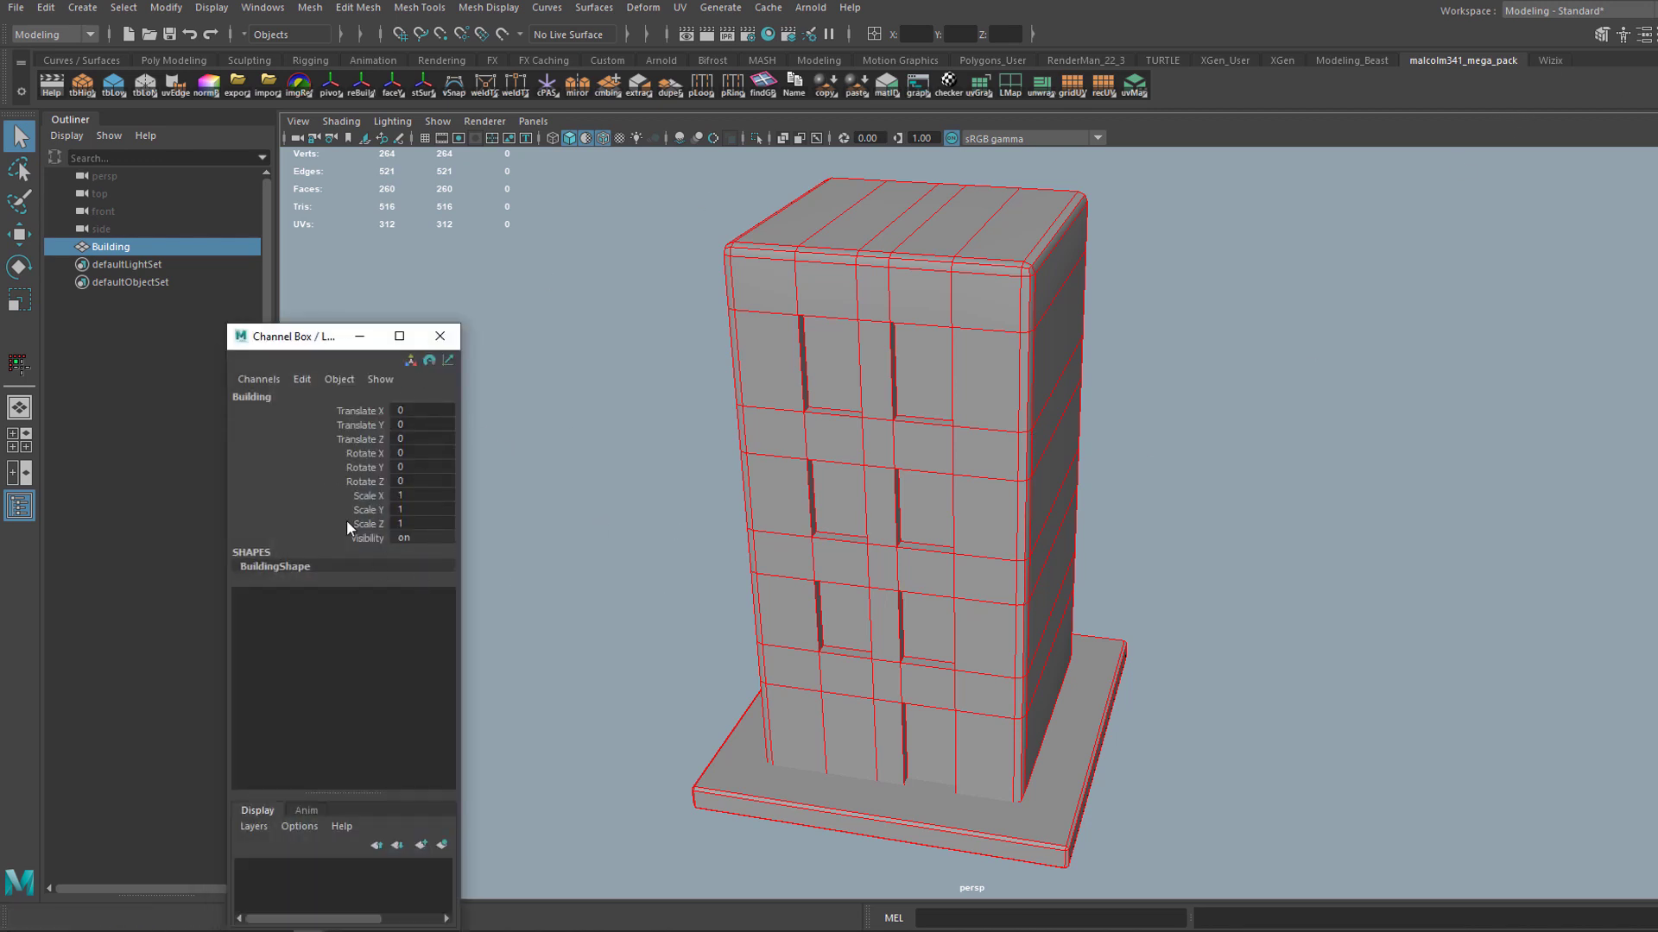
key("w")
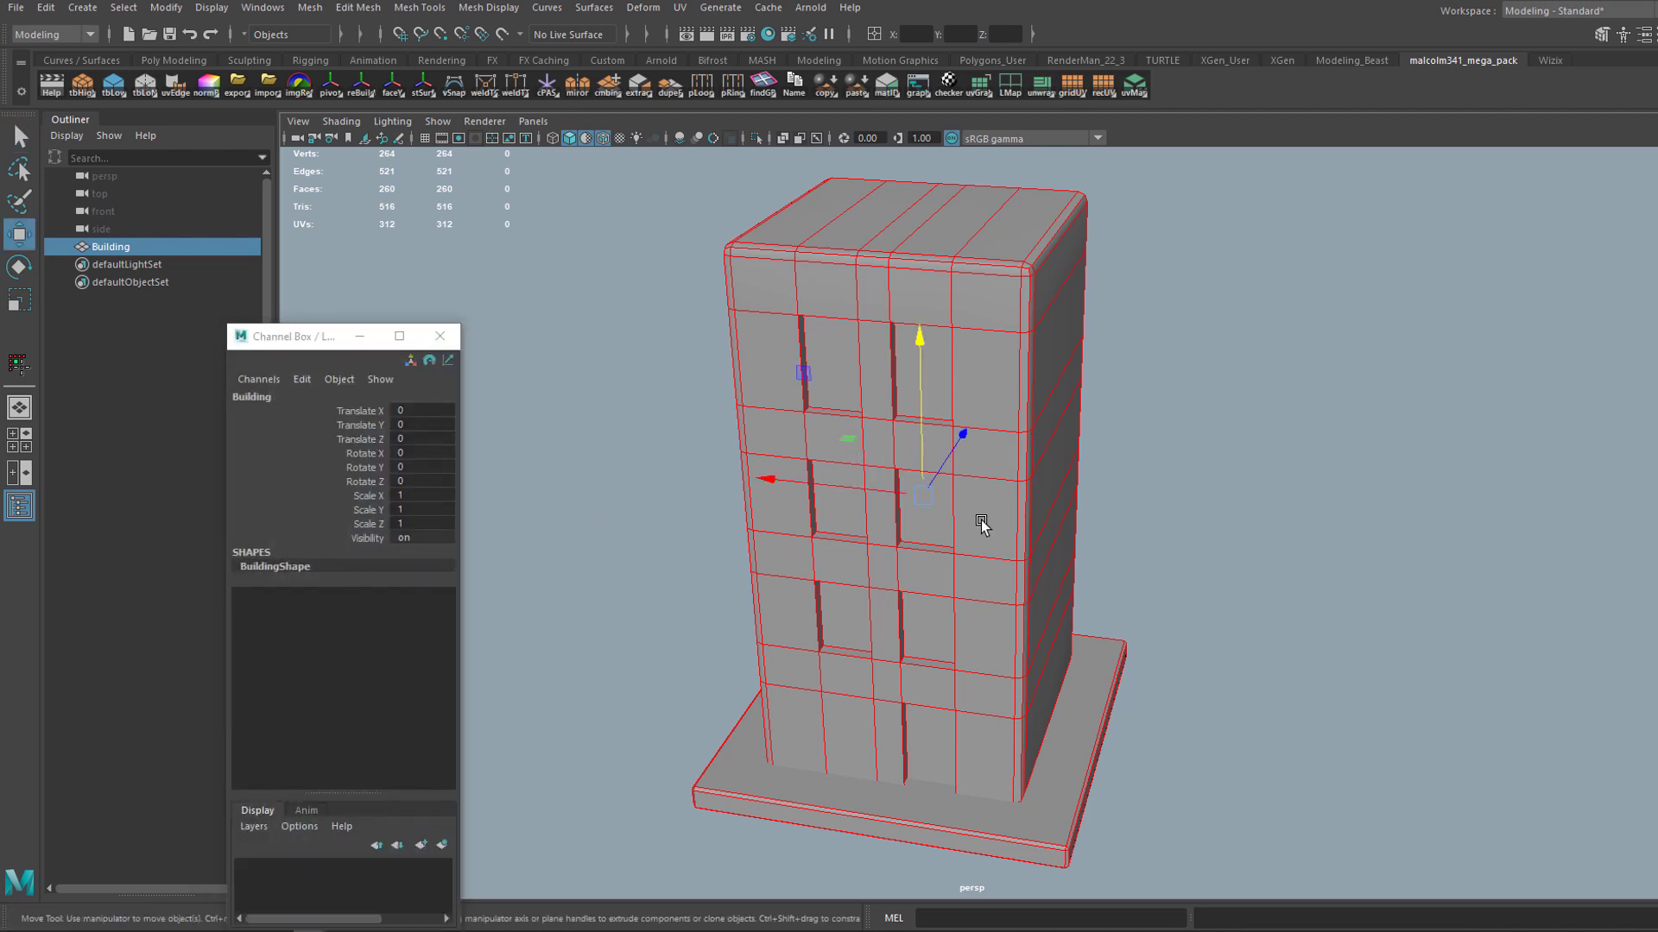
left_click_drag(795, 477, 729, 477)
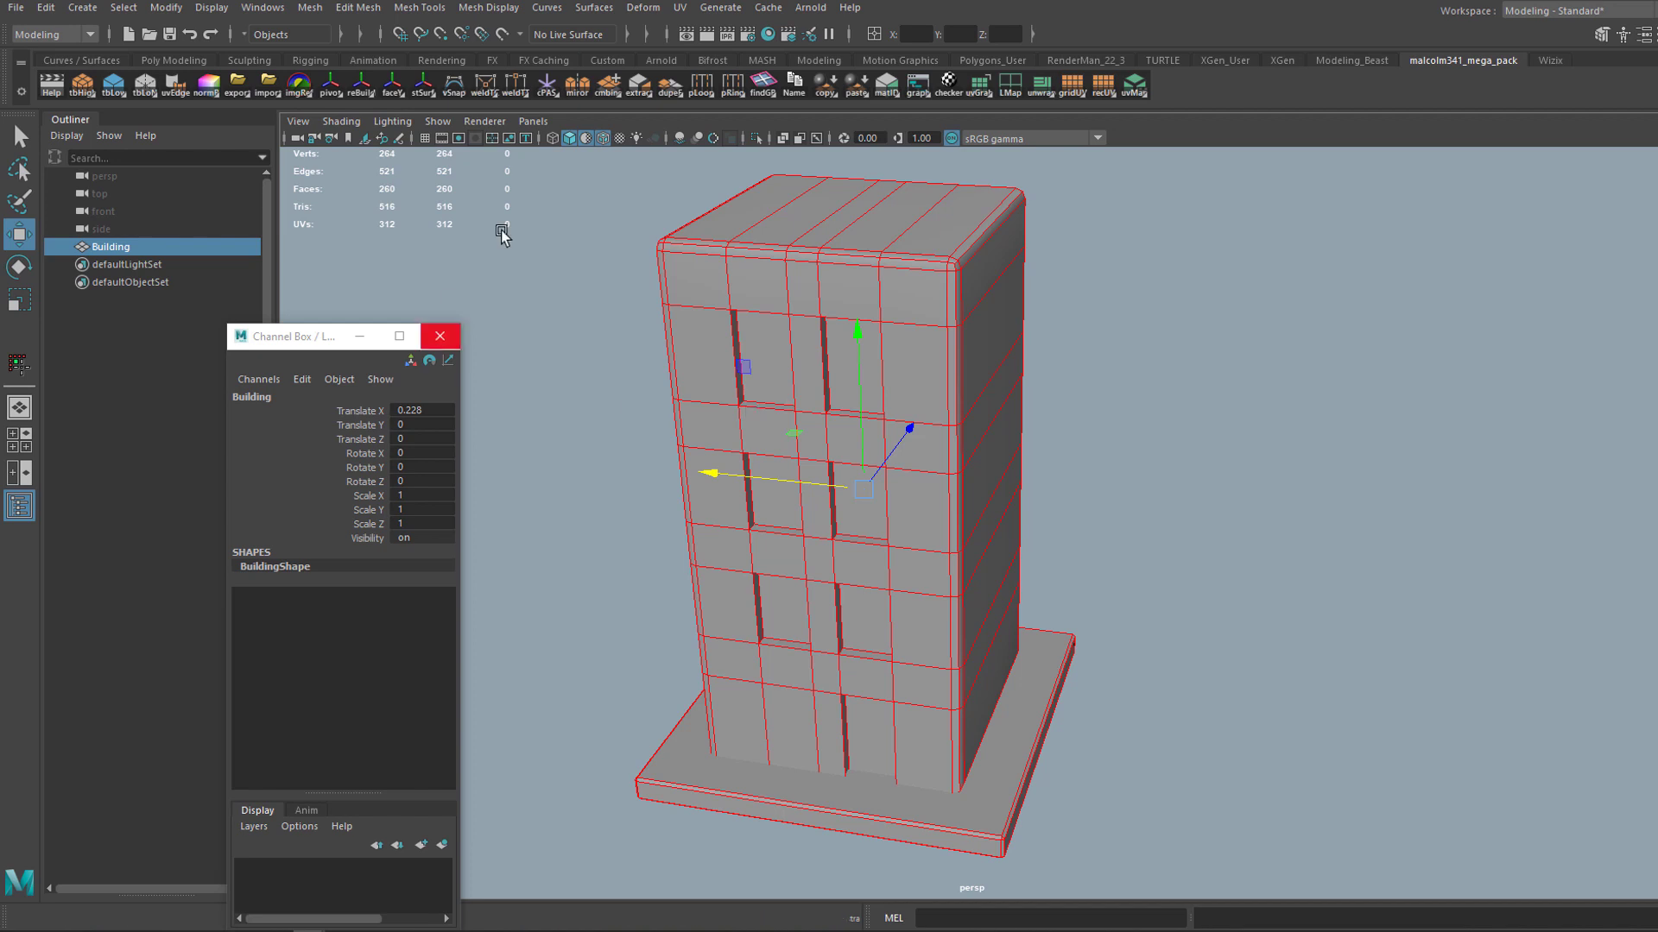
Freeze the Building mesh's transformations and minimize the Channel Box window.
left_click(45, 10)
left_click(168, 9)
left_click(167, 8)
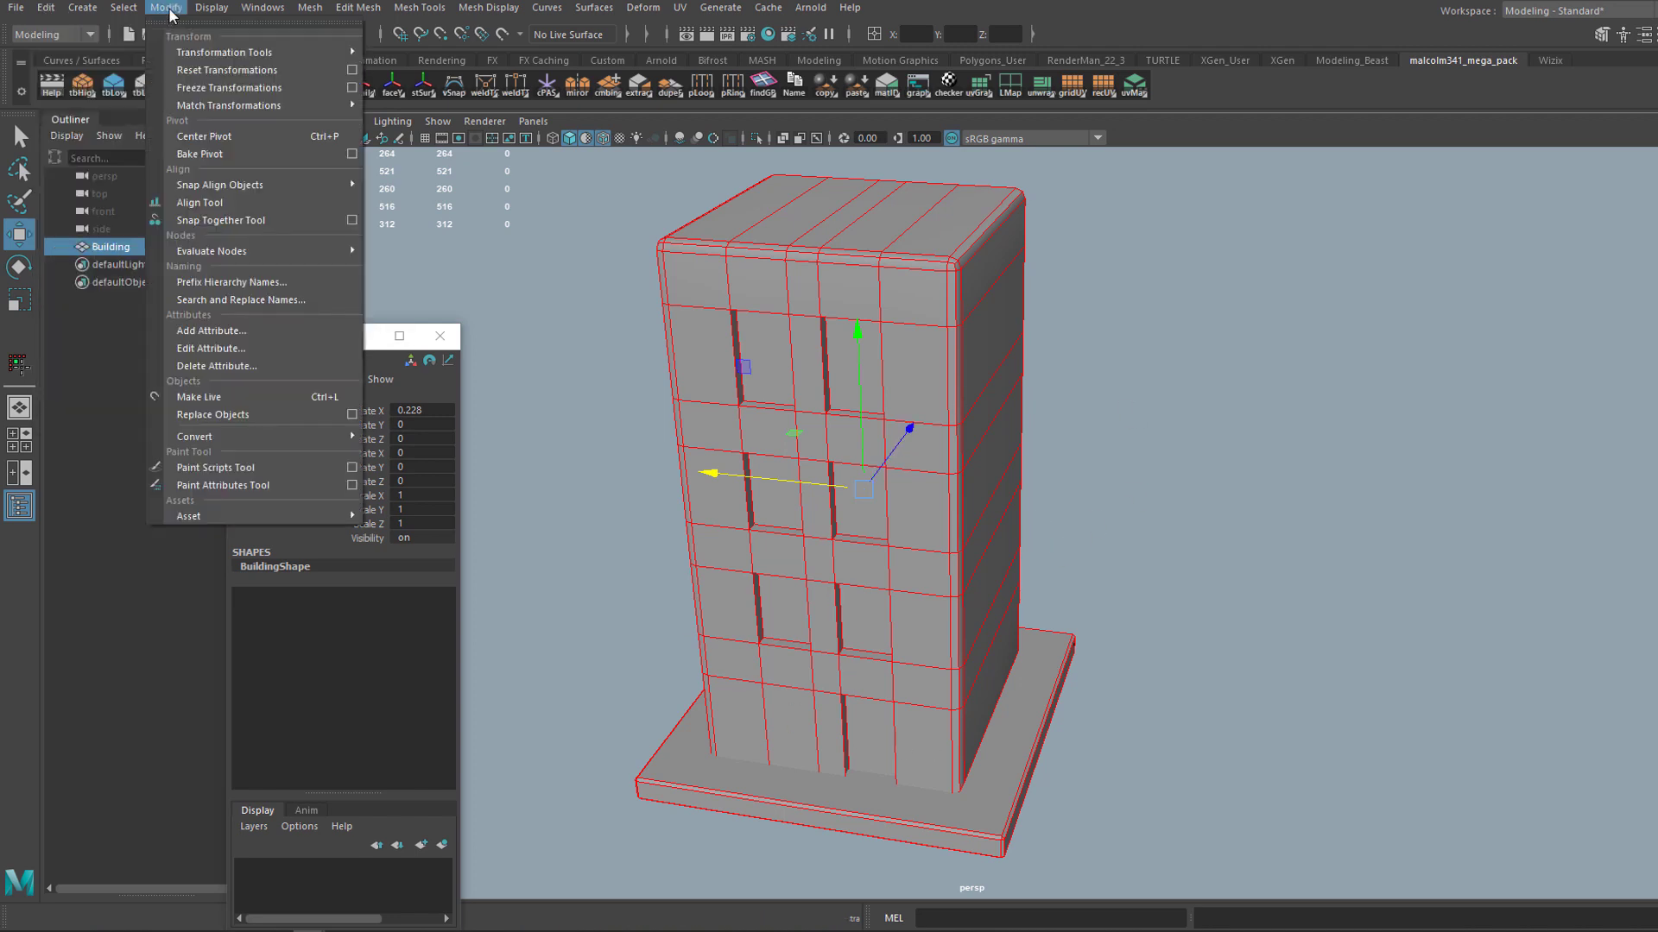
left_click(188, 87)
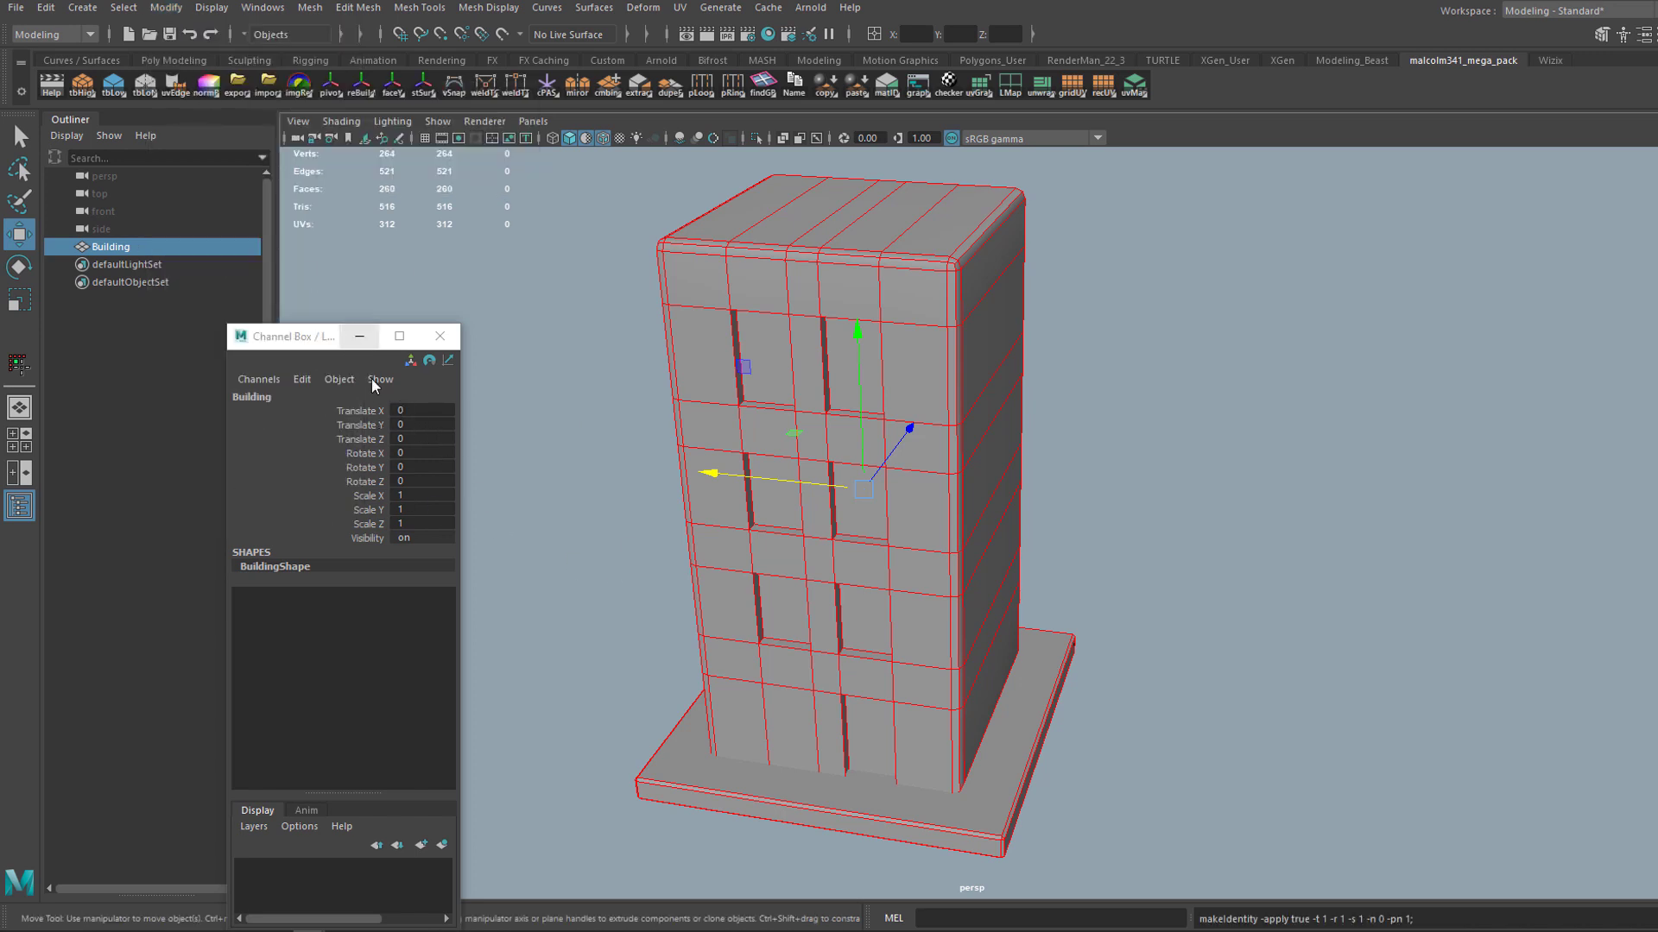
left_click(359, 336)
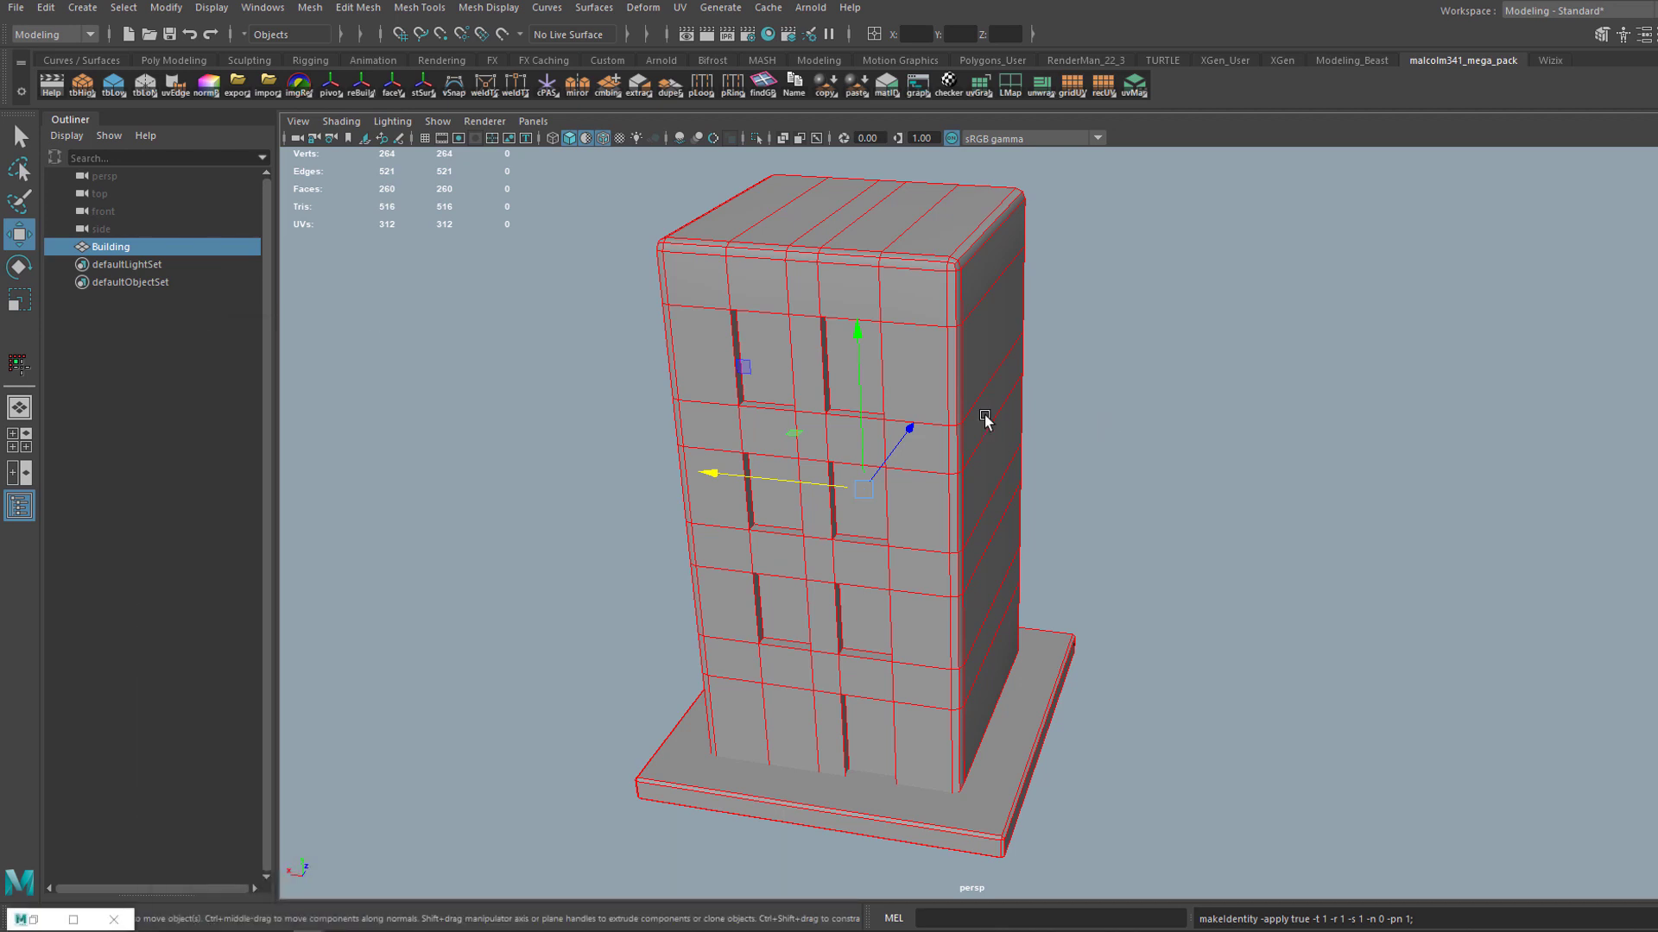
left_click_drag(930, 421, 1023, 441, "alt")
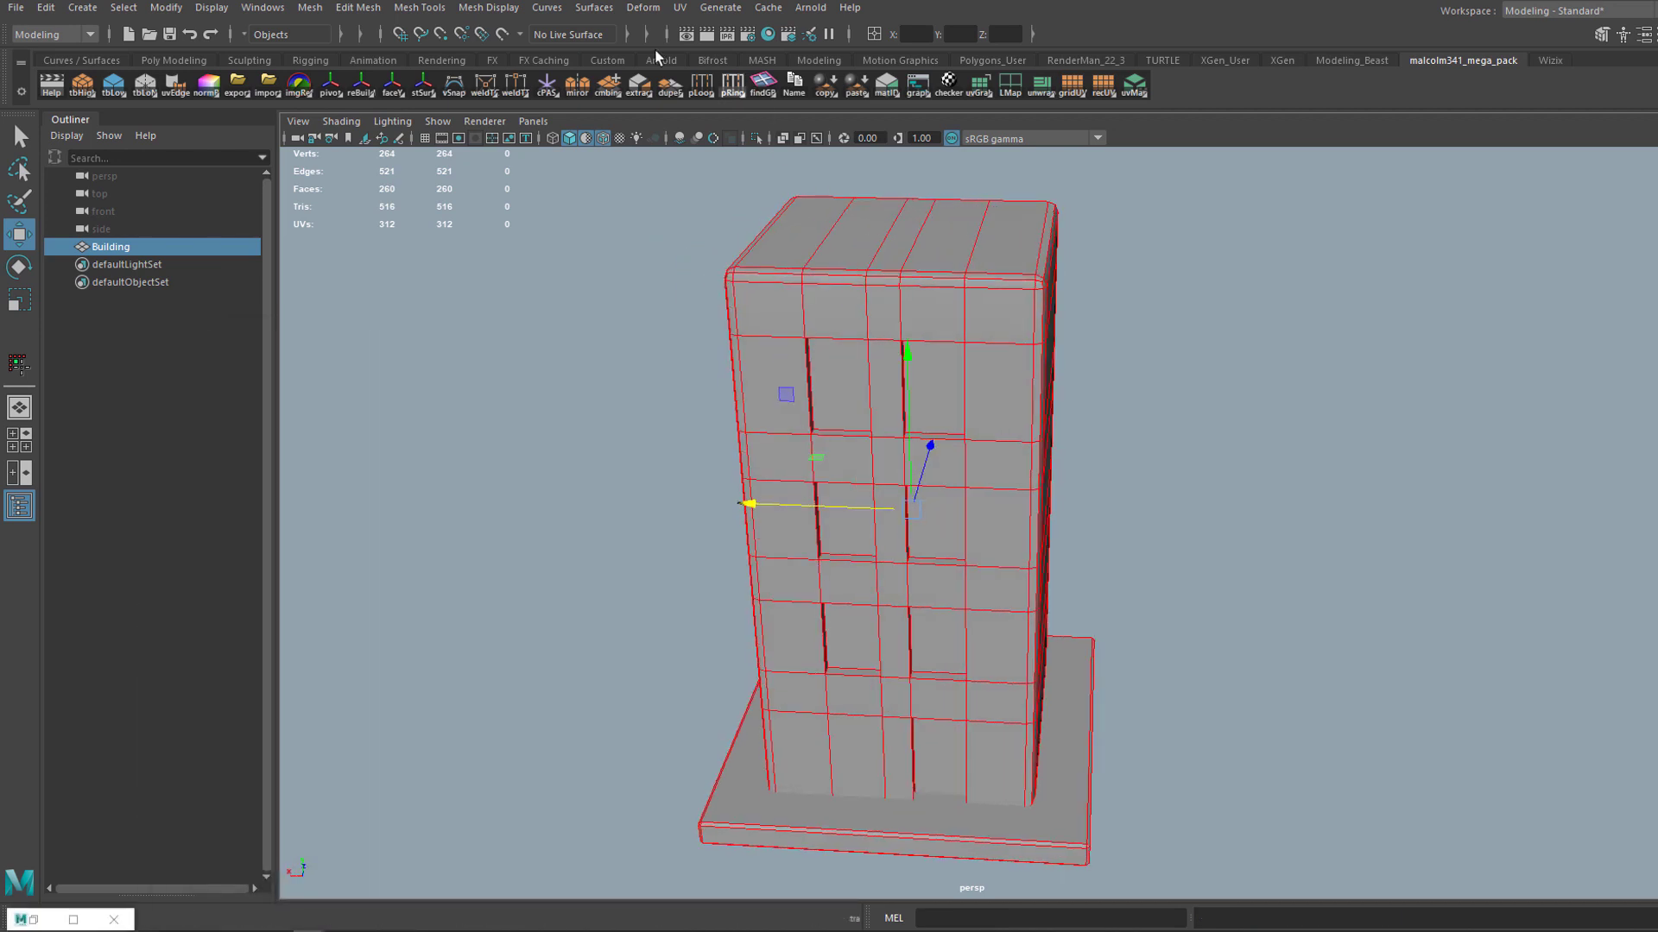
Add a Lattice deformer to the Building mesh, check its base object and reselect the lattice.
left_click(647, 8)
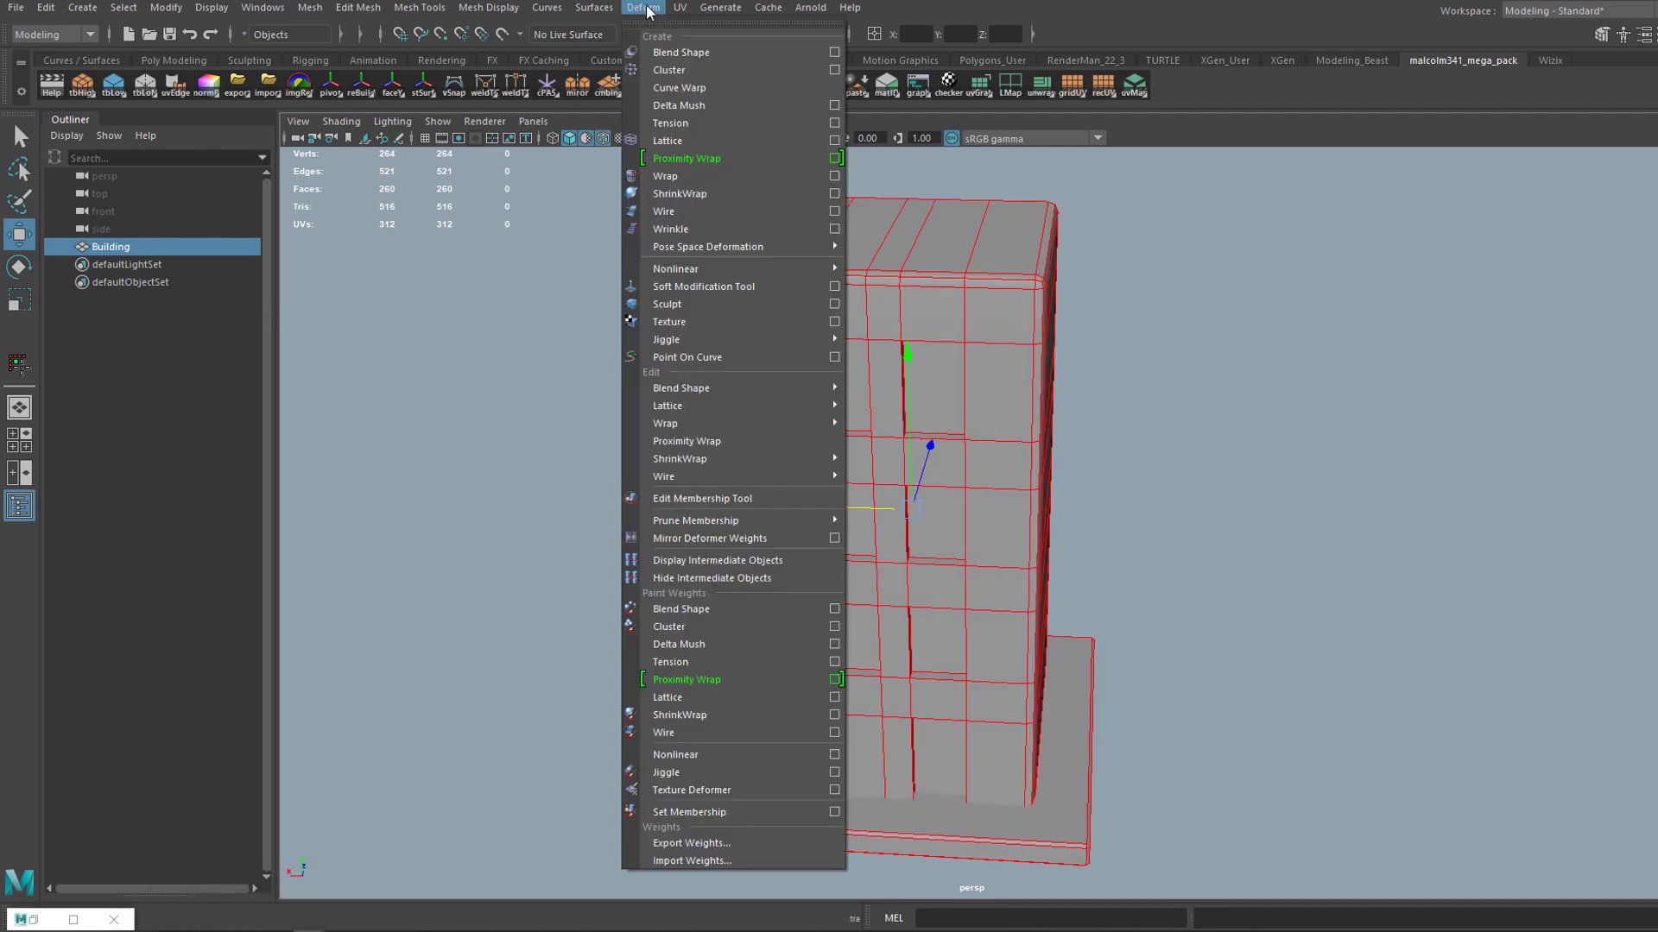
left_click(717, 140)
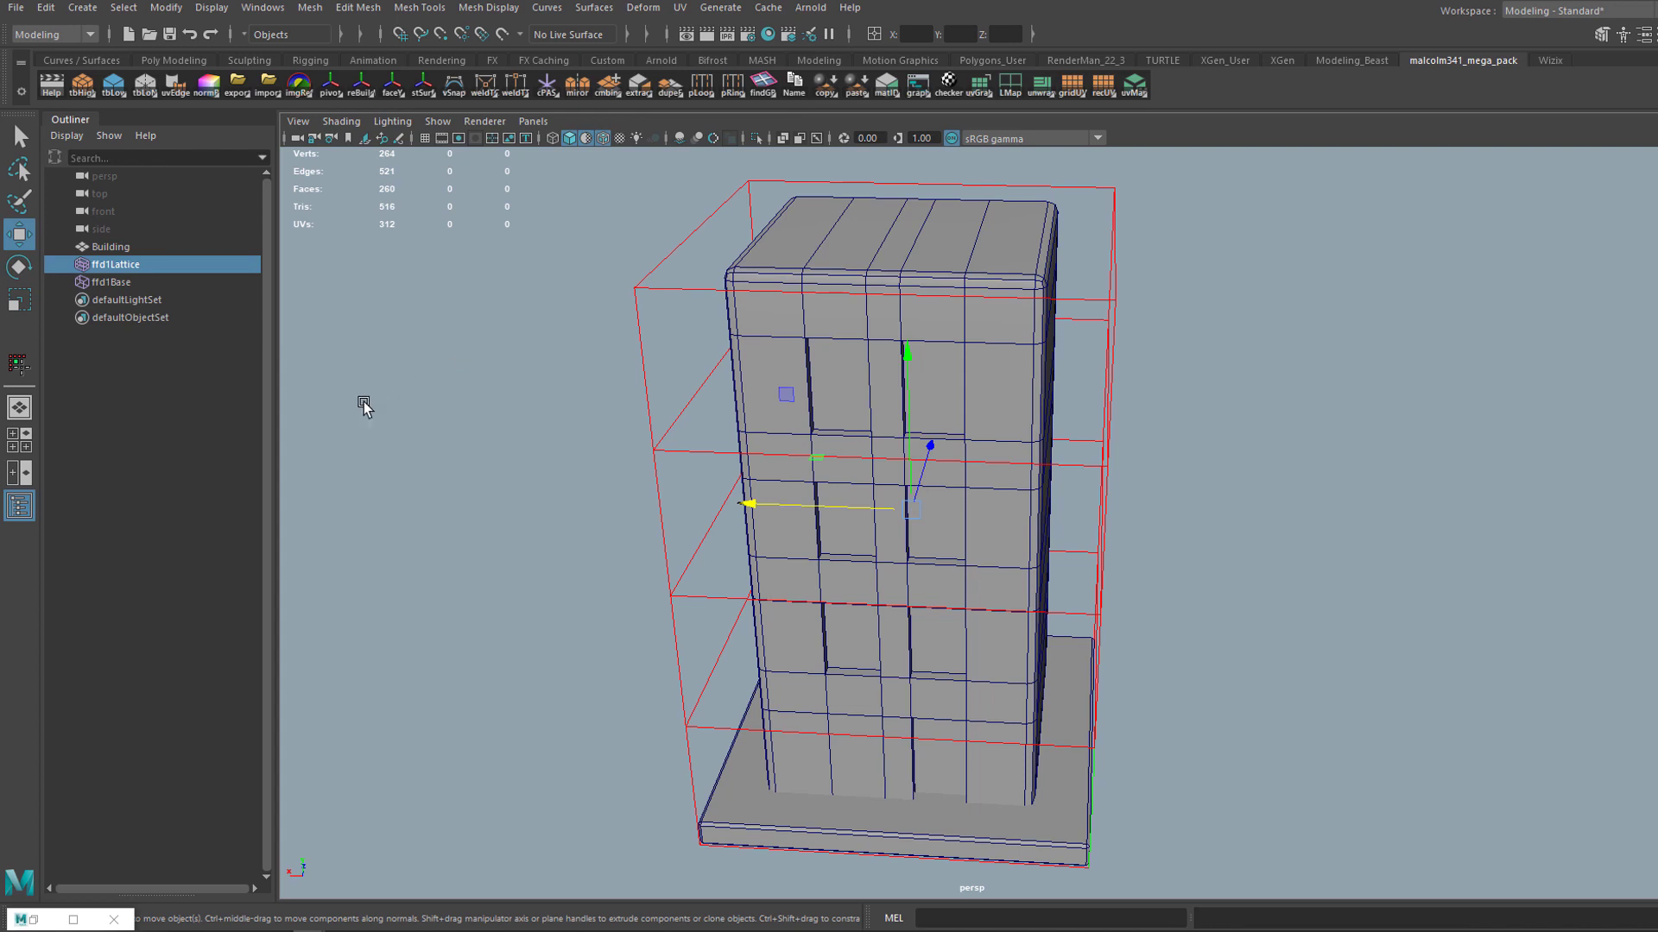
left_click(116, 282)
left_click(115, 263)
Display the lattice's channels beside the model and set its T Divisions to 8.
left_click(1654, 34)
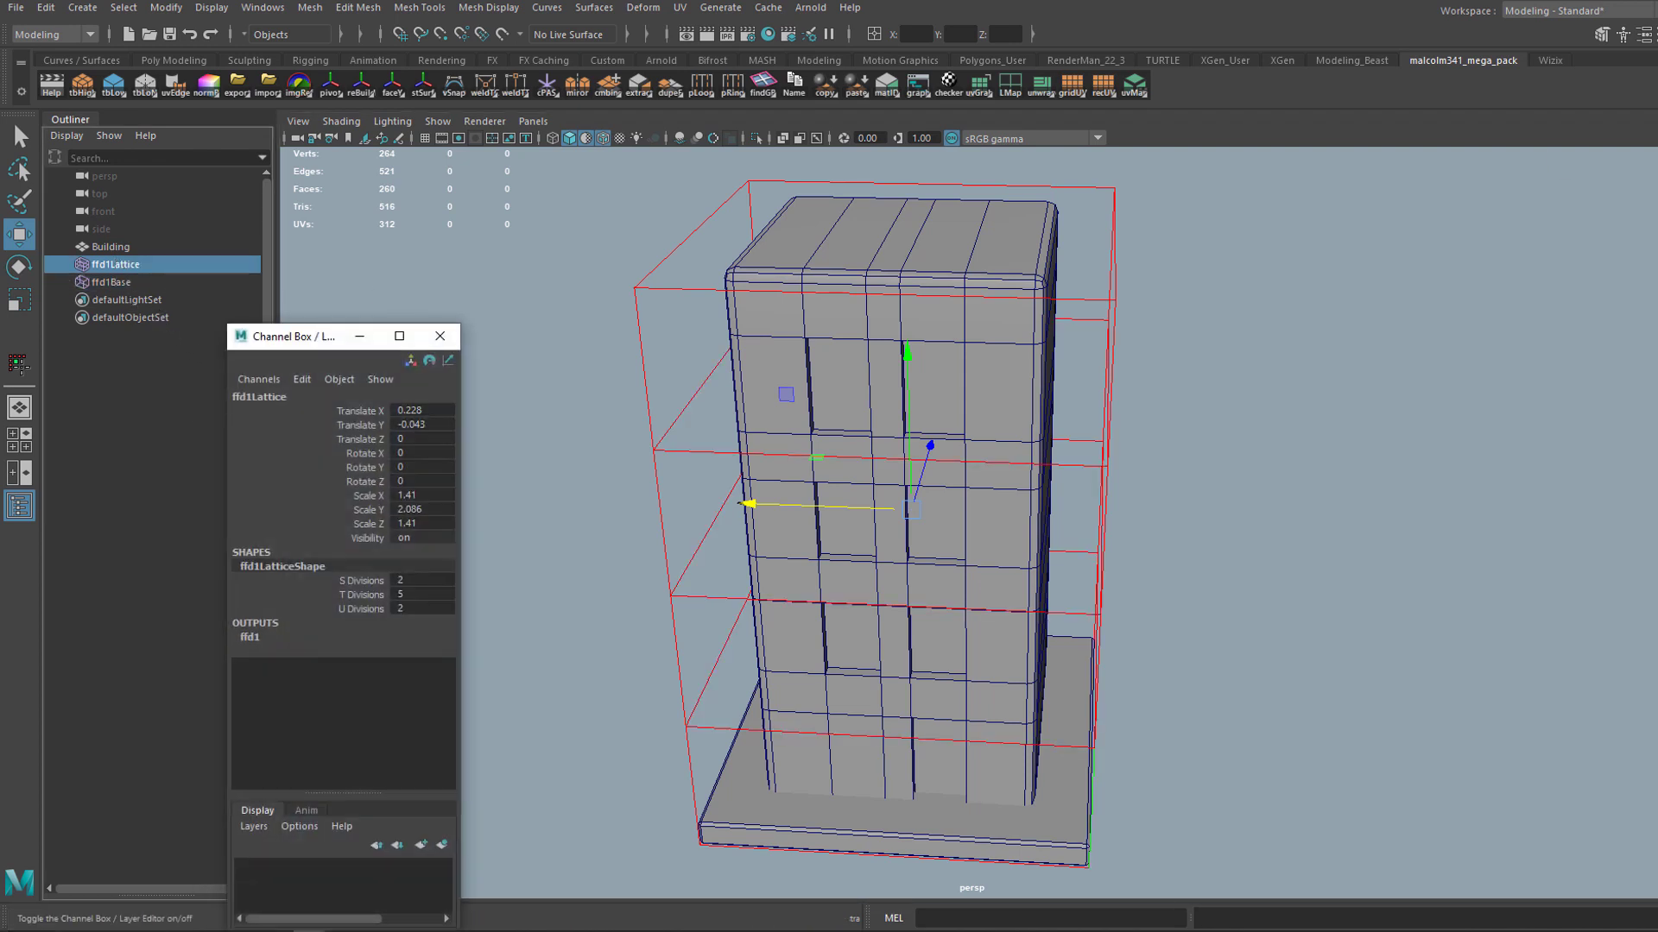
left_click_drag(368, 336, 1579, 238)
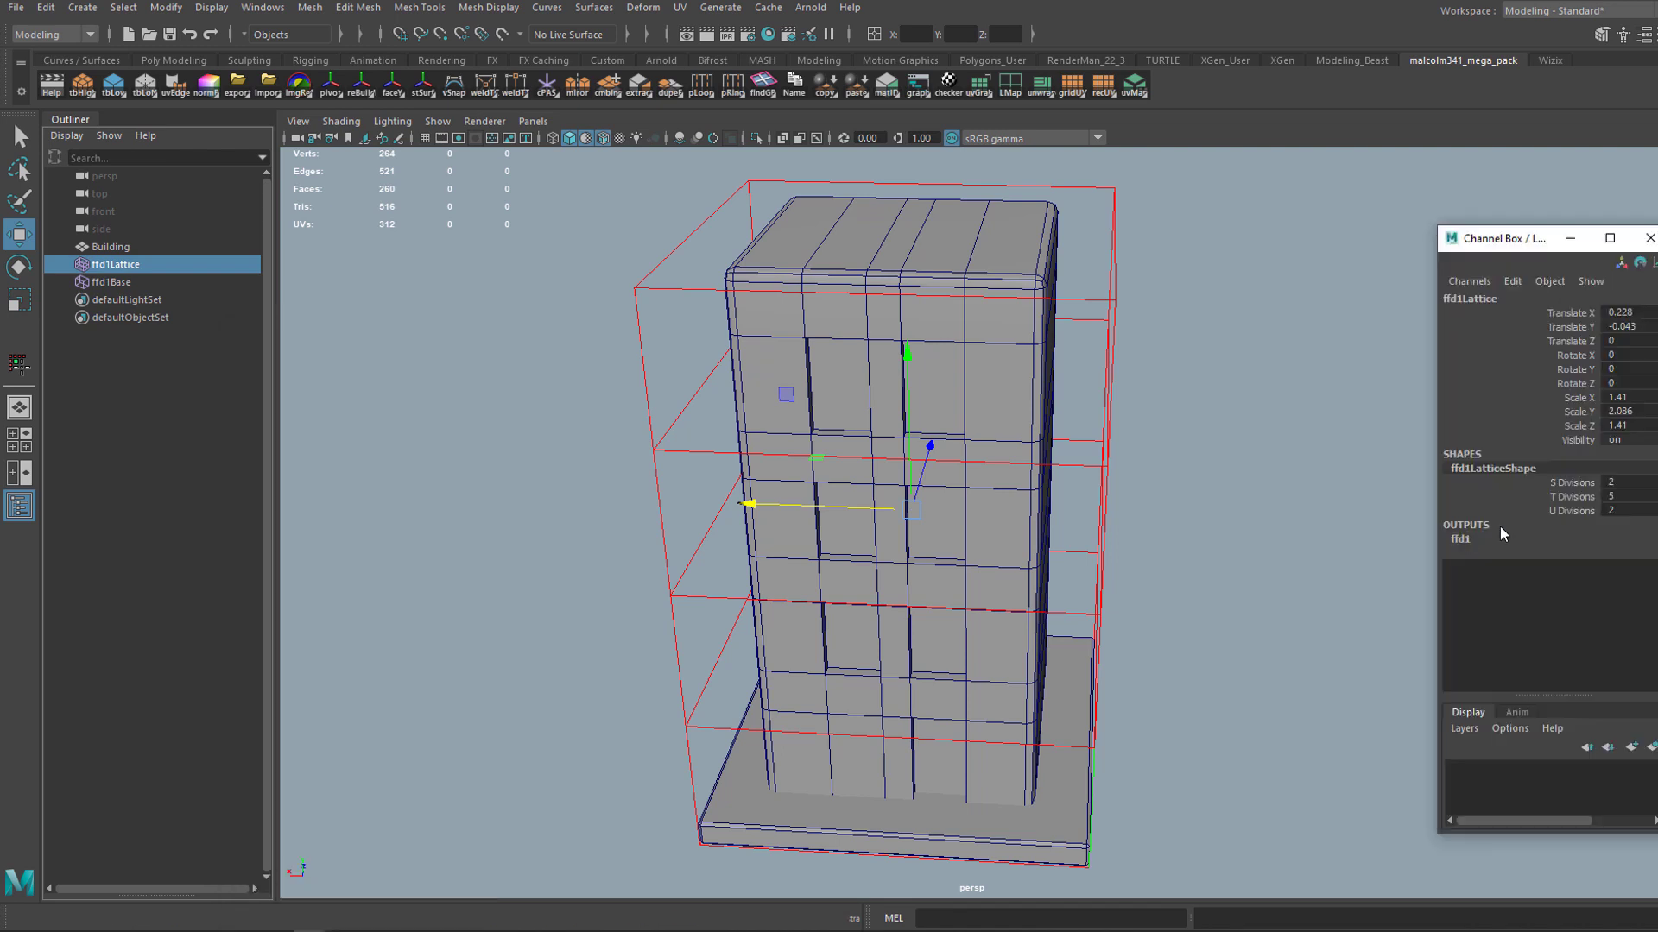
double_click(1630, 503)
key("Return")
left_click_drag(967, 298, 861, 408)
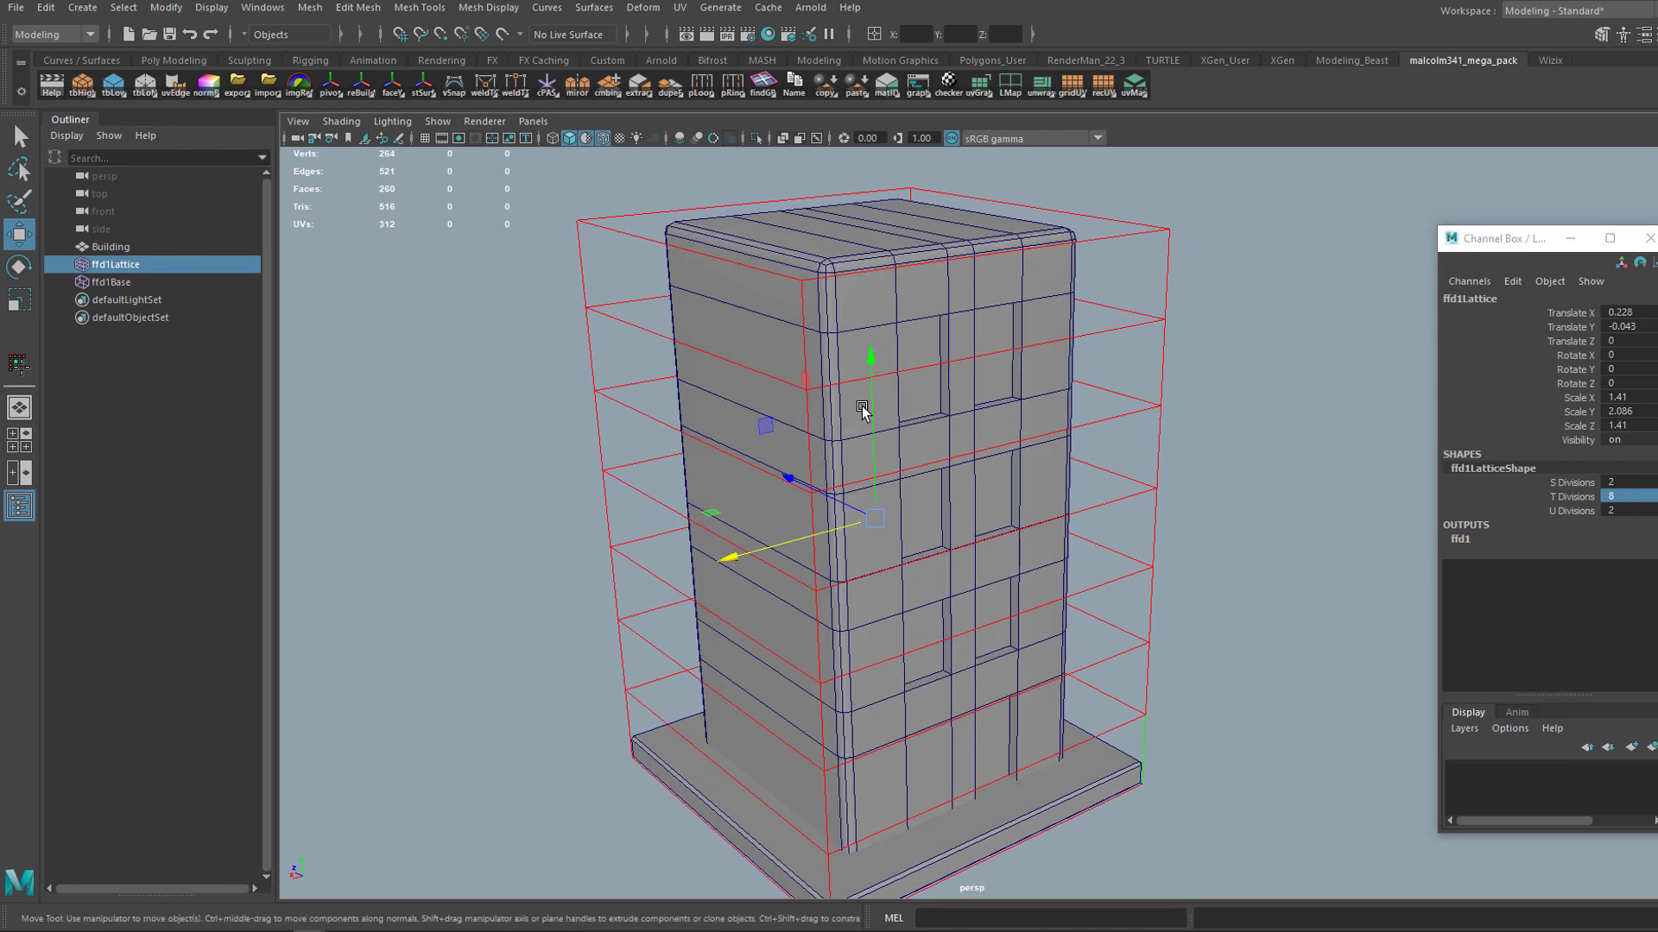
left_click(1620, 511)
left_click_drag(888, 297, 865, 469)
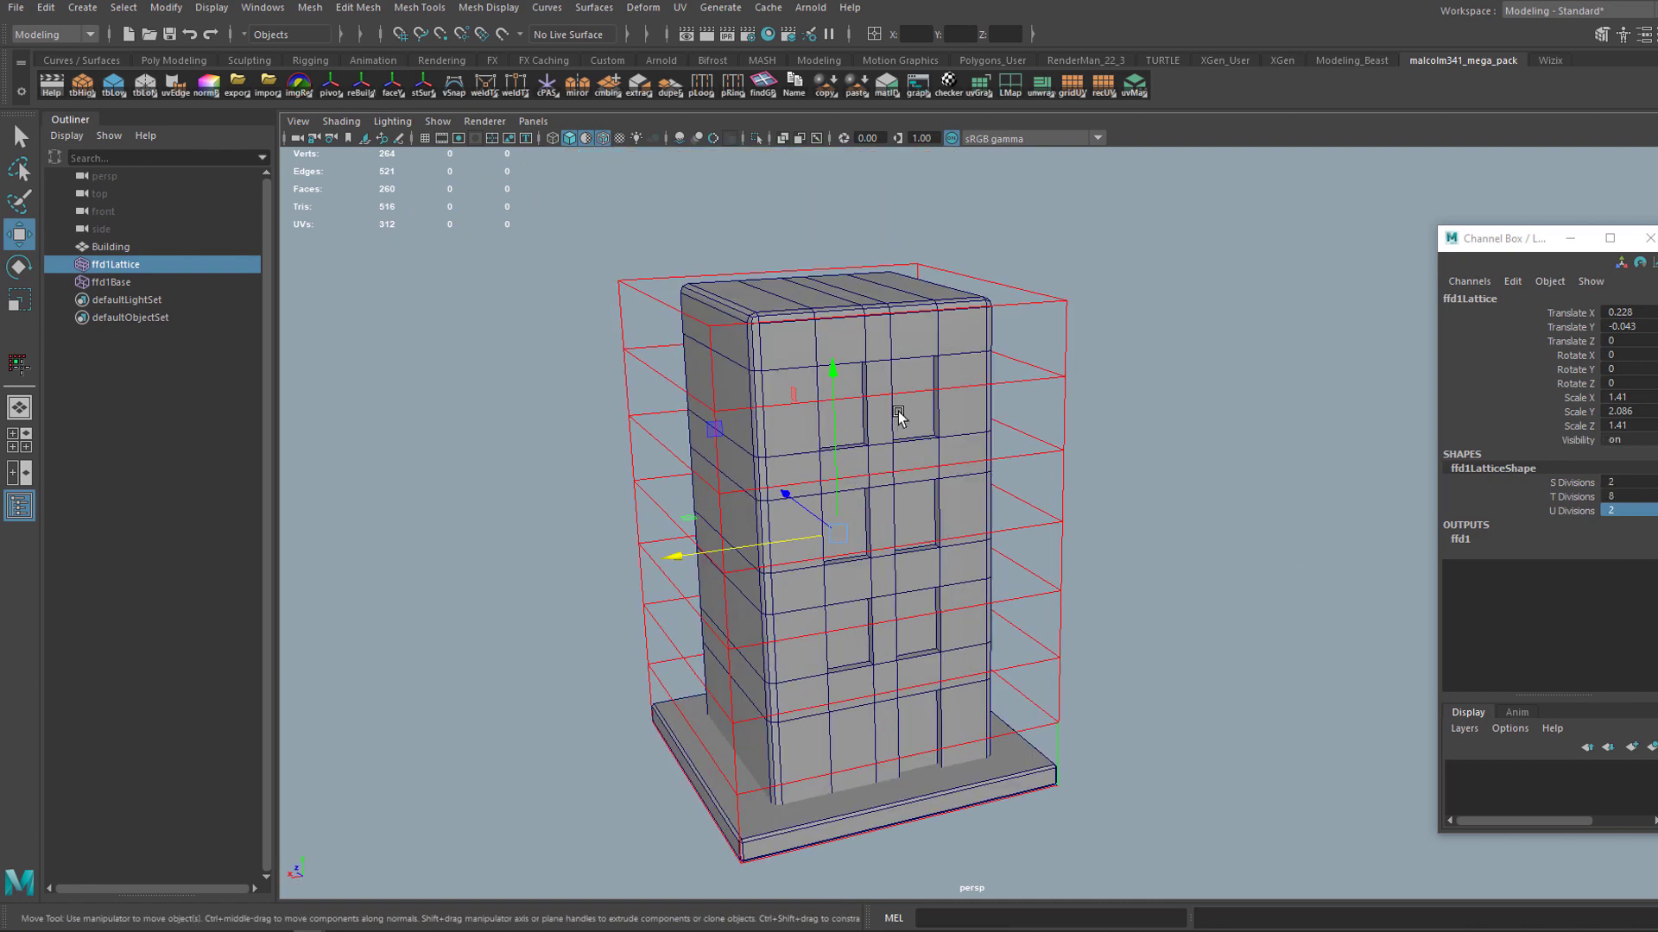
mouse_move(899, 404)
left_mouse_down()
mouse_move(866, 382)
mouse_move(890, 400)
left_mouse_up()
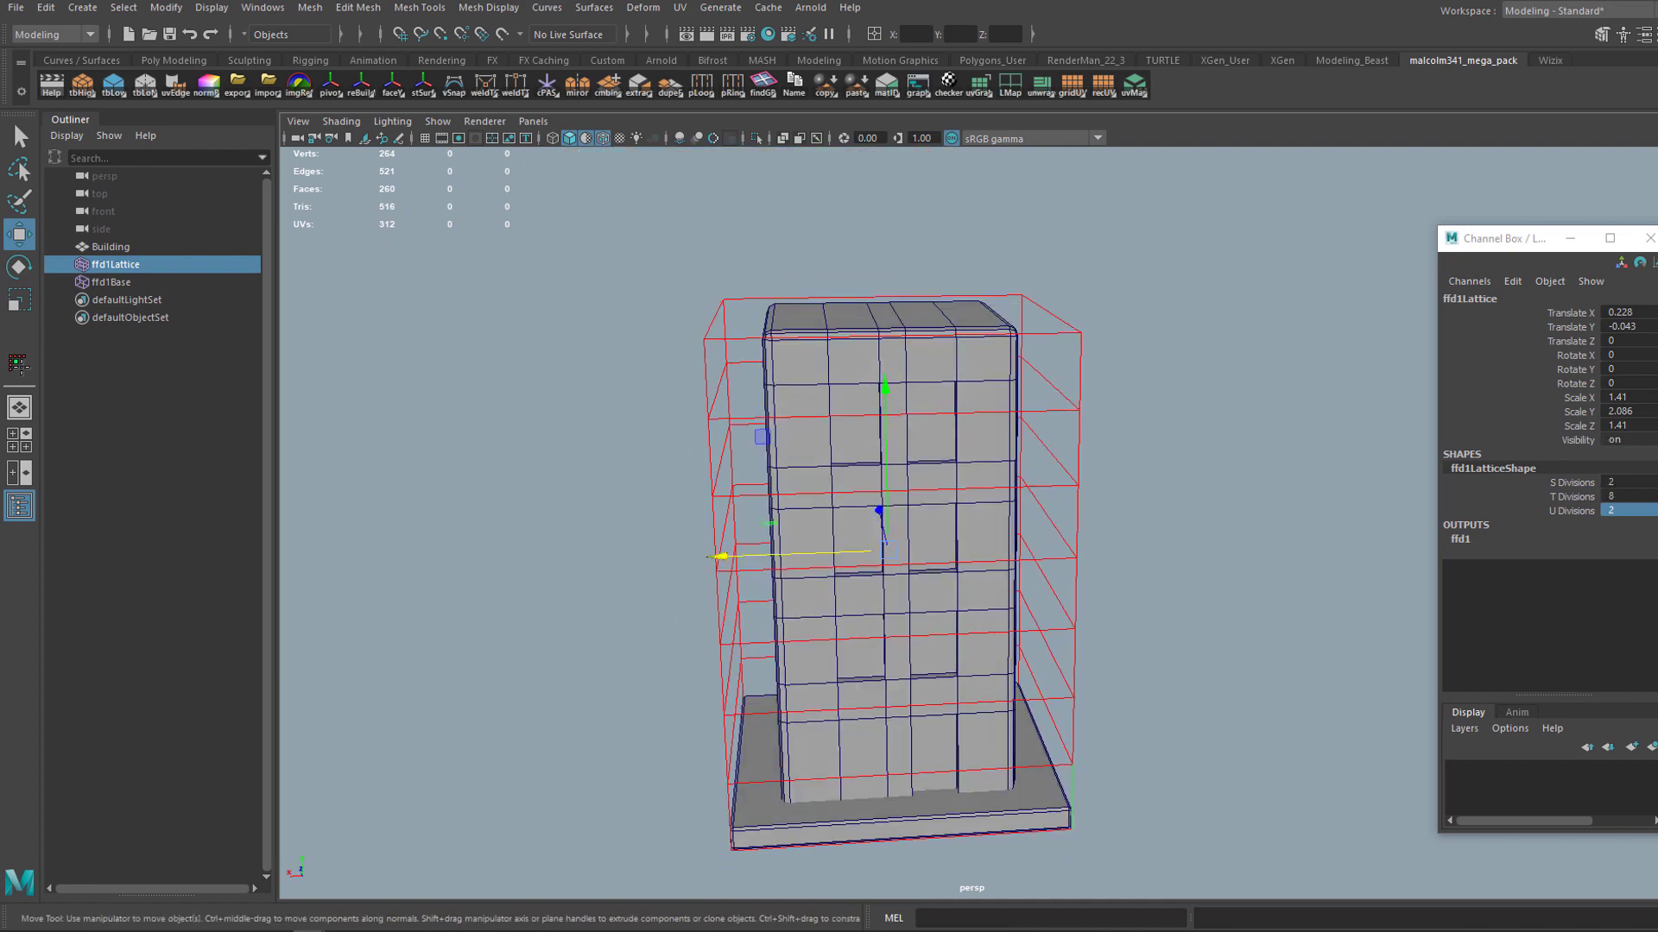
Edit the lattice at point level in wireframe display and select every point row except the bottom one for scaling.
right_click(728, 343)
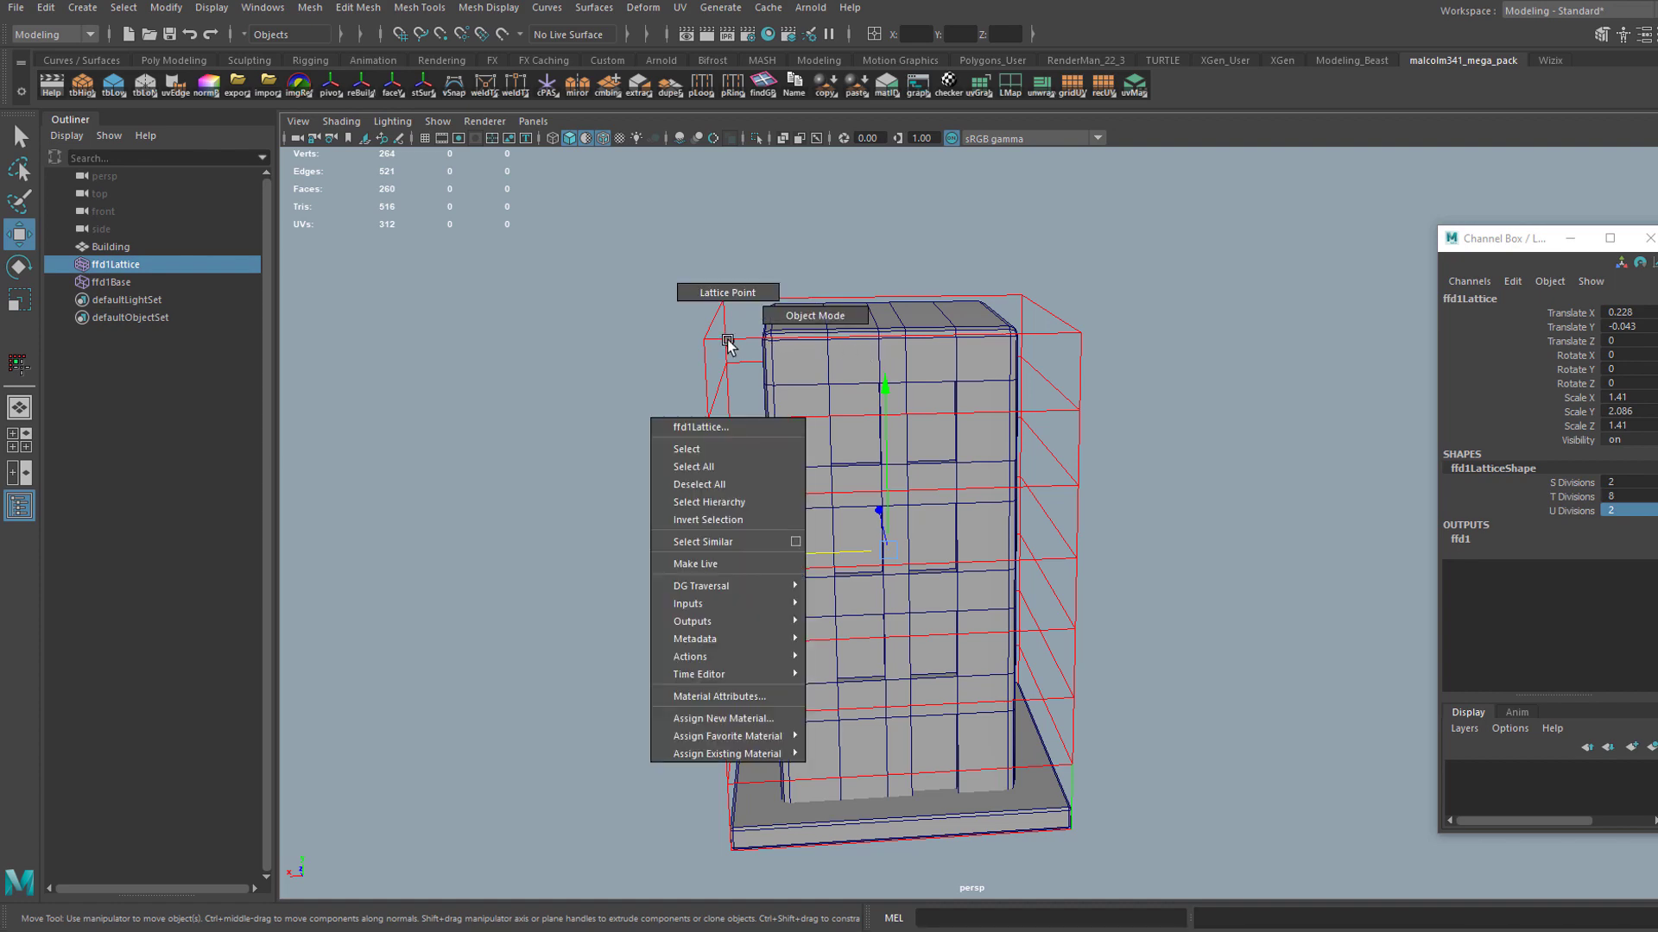
left_click(727, 293)
left_click_drag(758, 430, 743, 346)
key("r")
mouse_move(1200, 509)
left_mouse_down()
mouse_move(1117, 536)
mouse_move(1201, 534)
left_mouse_up()
left_click_drag(603, 235, 1166, 770)
left_click_drag(1166, 770, 1138, 605)
key("4")
left_click_drag(1155, 861, 677, 759)
left_click_drag(820, 699, 967, 584)
left_click_drag(873, 470, 784, 600)
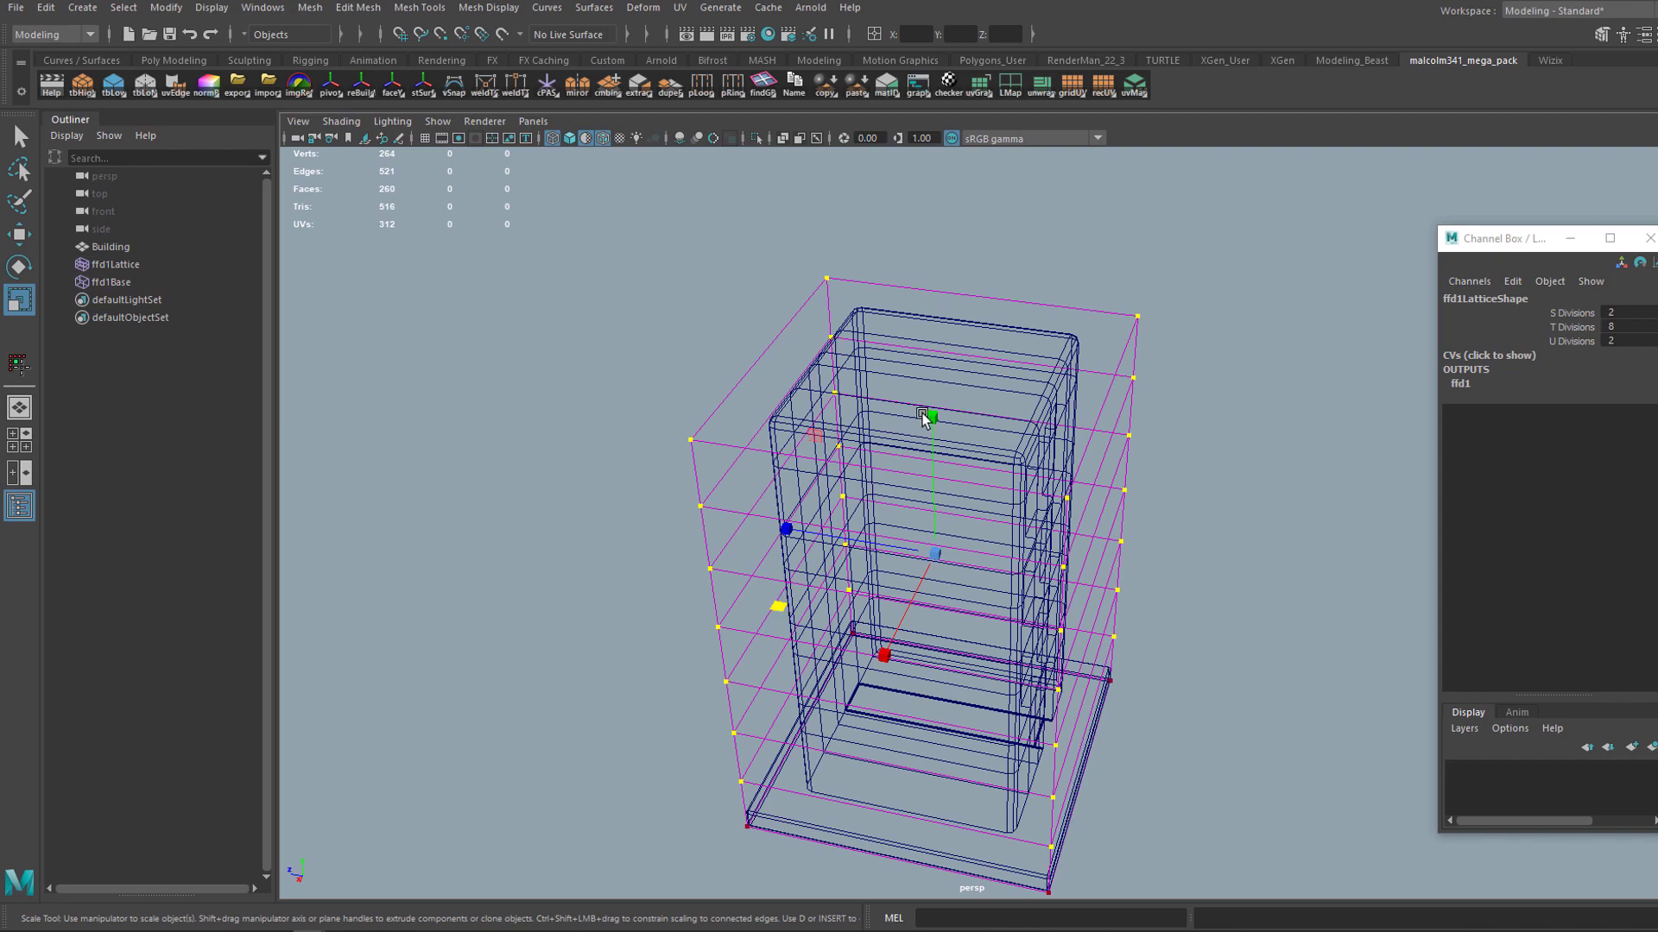
Scale the upper lattice rows outward in stages, dropping the lowest selected row each time so the building starts to widen upward.
left_click_drag(931, 418, 780, 581)
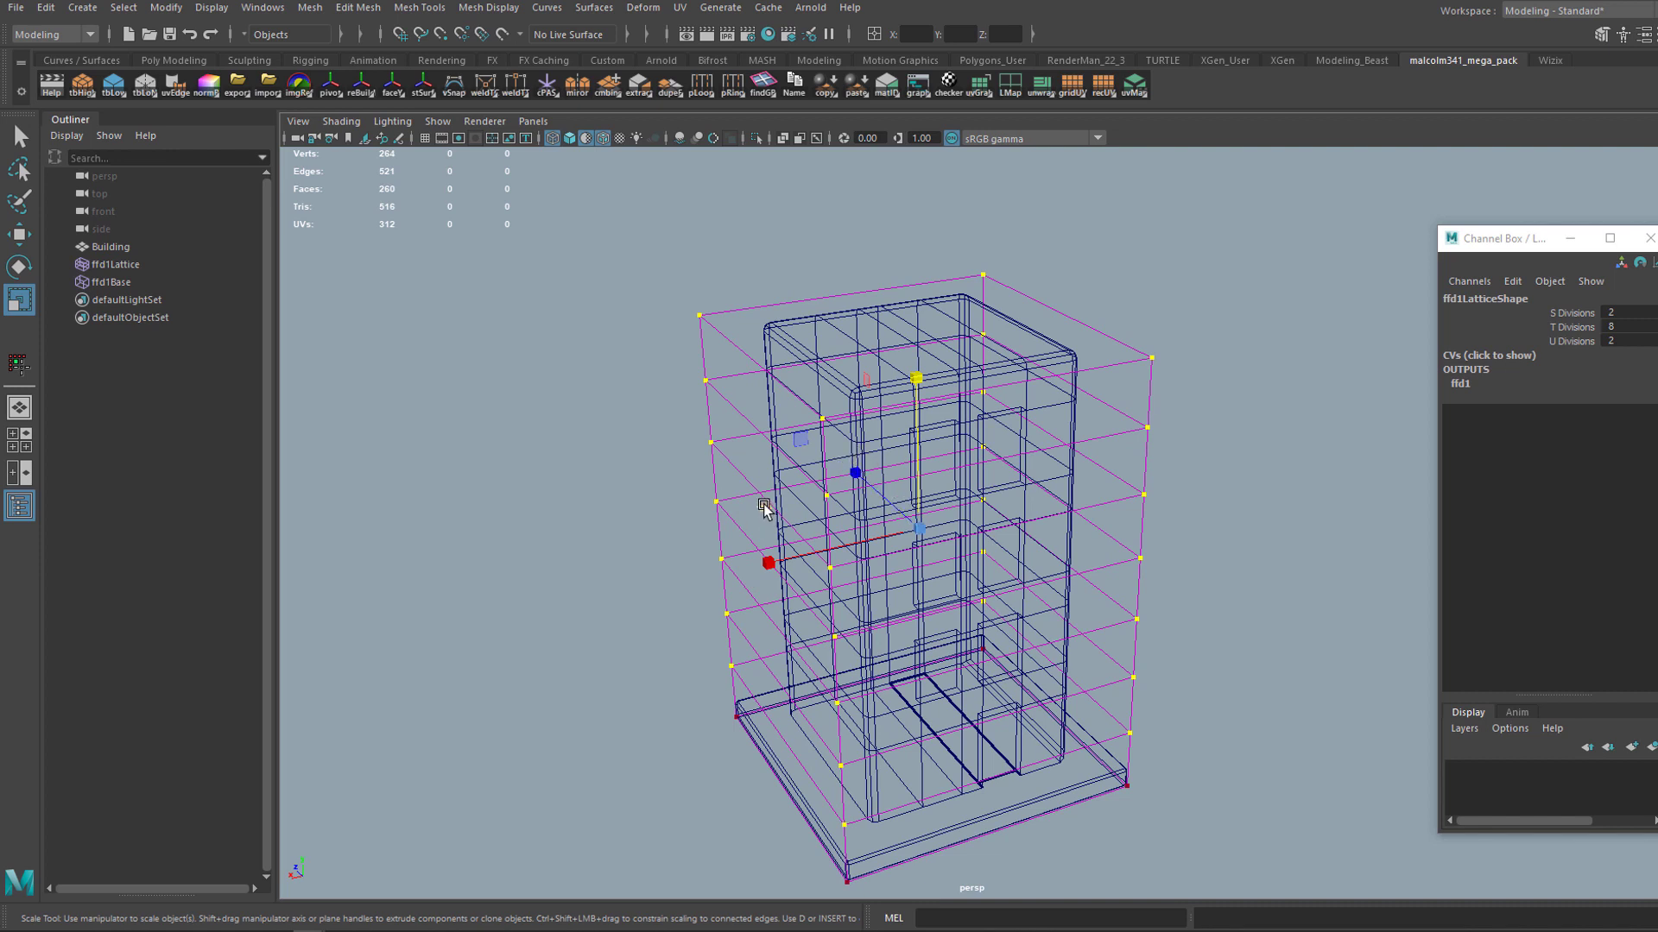
left_click_drag(767, 505, 720, 485)
left_click_drag(1163, 806, 751, 458)
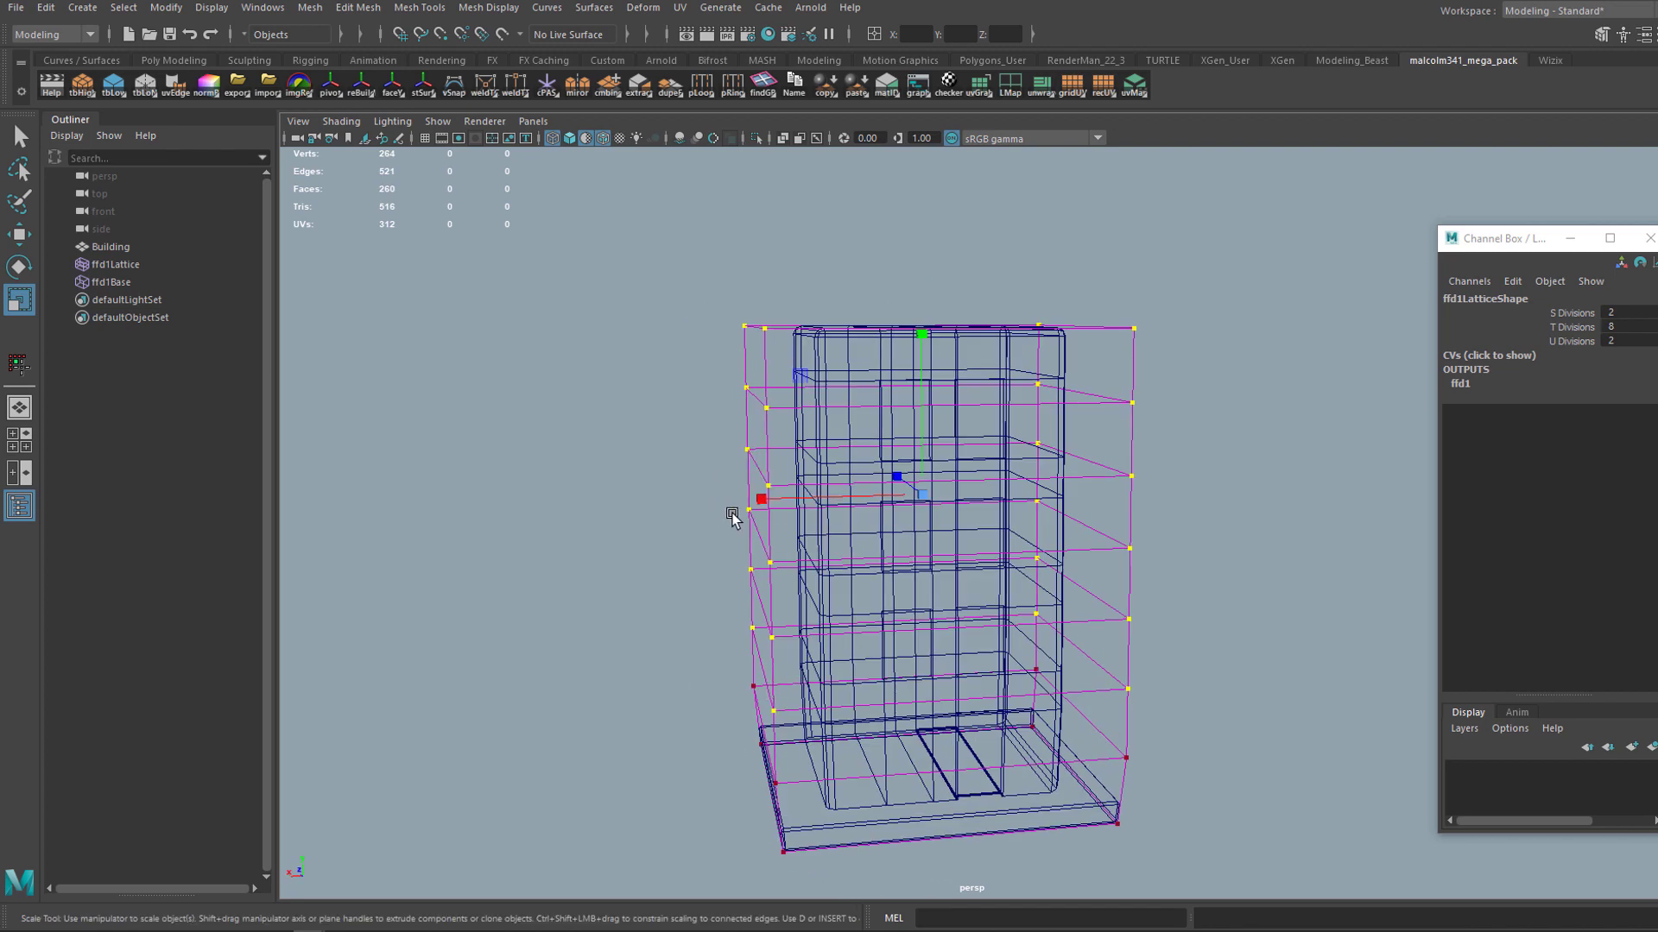
left_click_drag(729, 518, 806, 509)
left_click_drag(1205, 744, 696, 643)
left_click_drag(698, 644, 722, 643)
left_click_drag(777, 467, 806, 437)
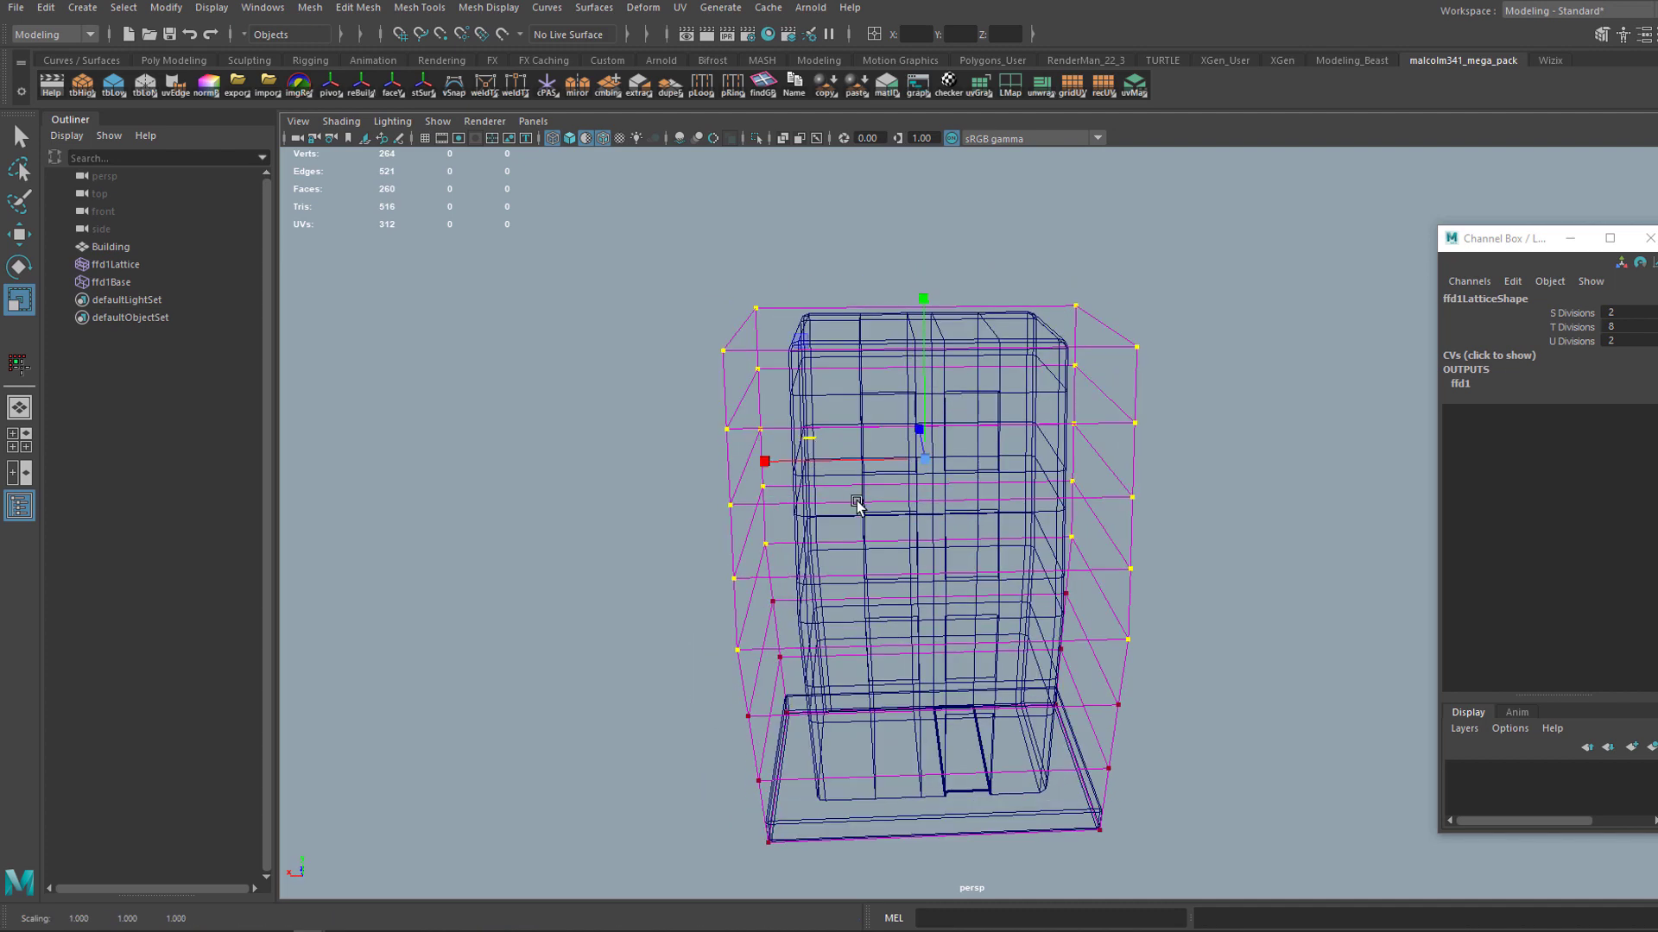
In the side view, continue the taper by dropping two more lower rows from the selection and scaling the remaining upper rows outward.
key("space")
key("space")
scroll(1154, 658, "up", 5)
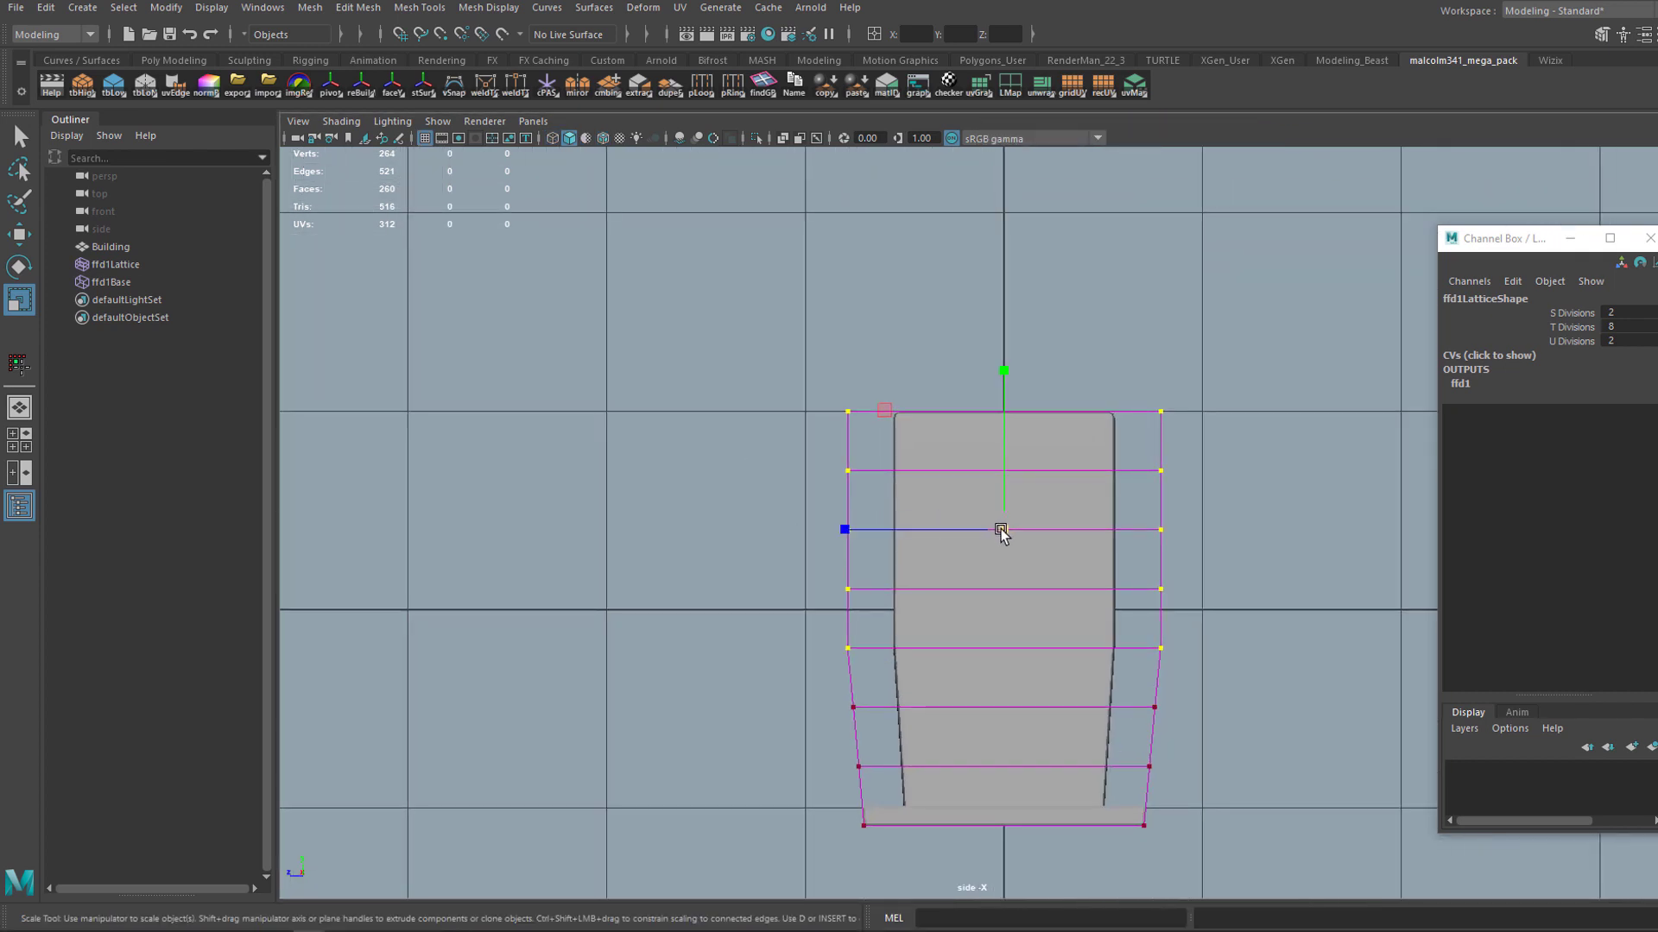
left_click_drag(1011, 530, 1023, 530)
left_click_drag(817, 630, 1196, 669, "ctrl")
left_click_drag(818, 567, 1196, 609, "ctrl")
left_click_drag(1004, 467, 1014, 463)
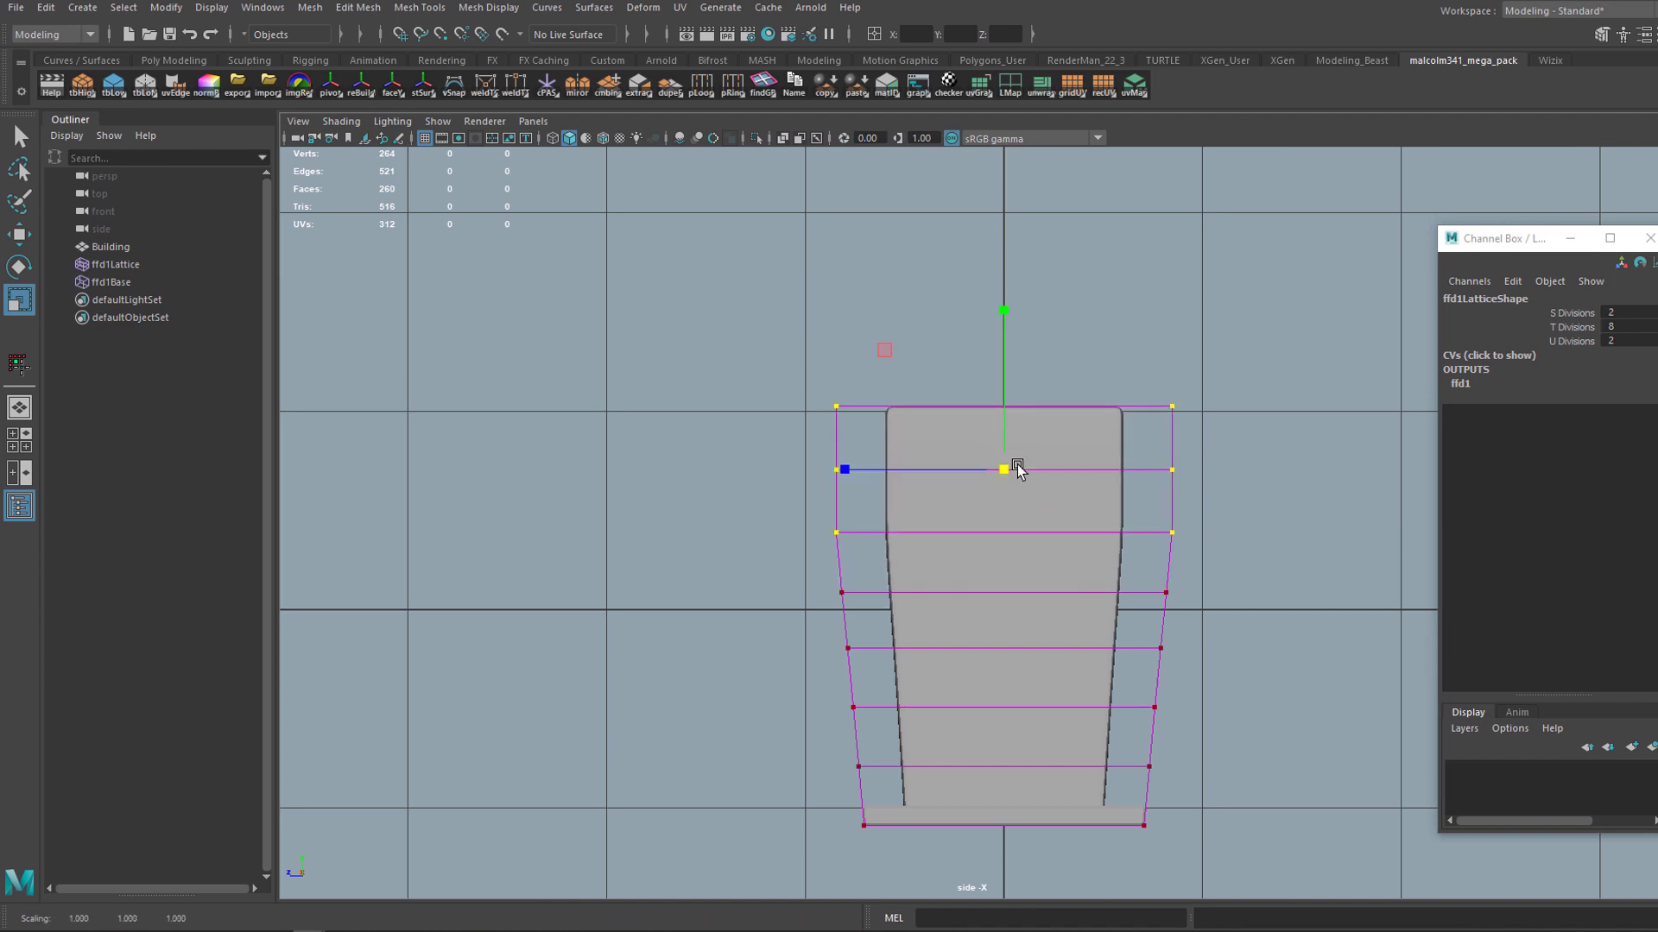
Scale the top two lattice rows outward, followed by the top row alone, to flare the roof end.
left_click_drag(1278, 565, 795, 514)
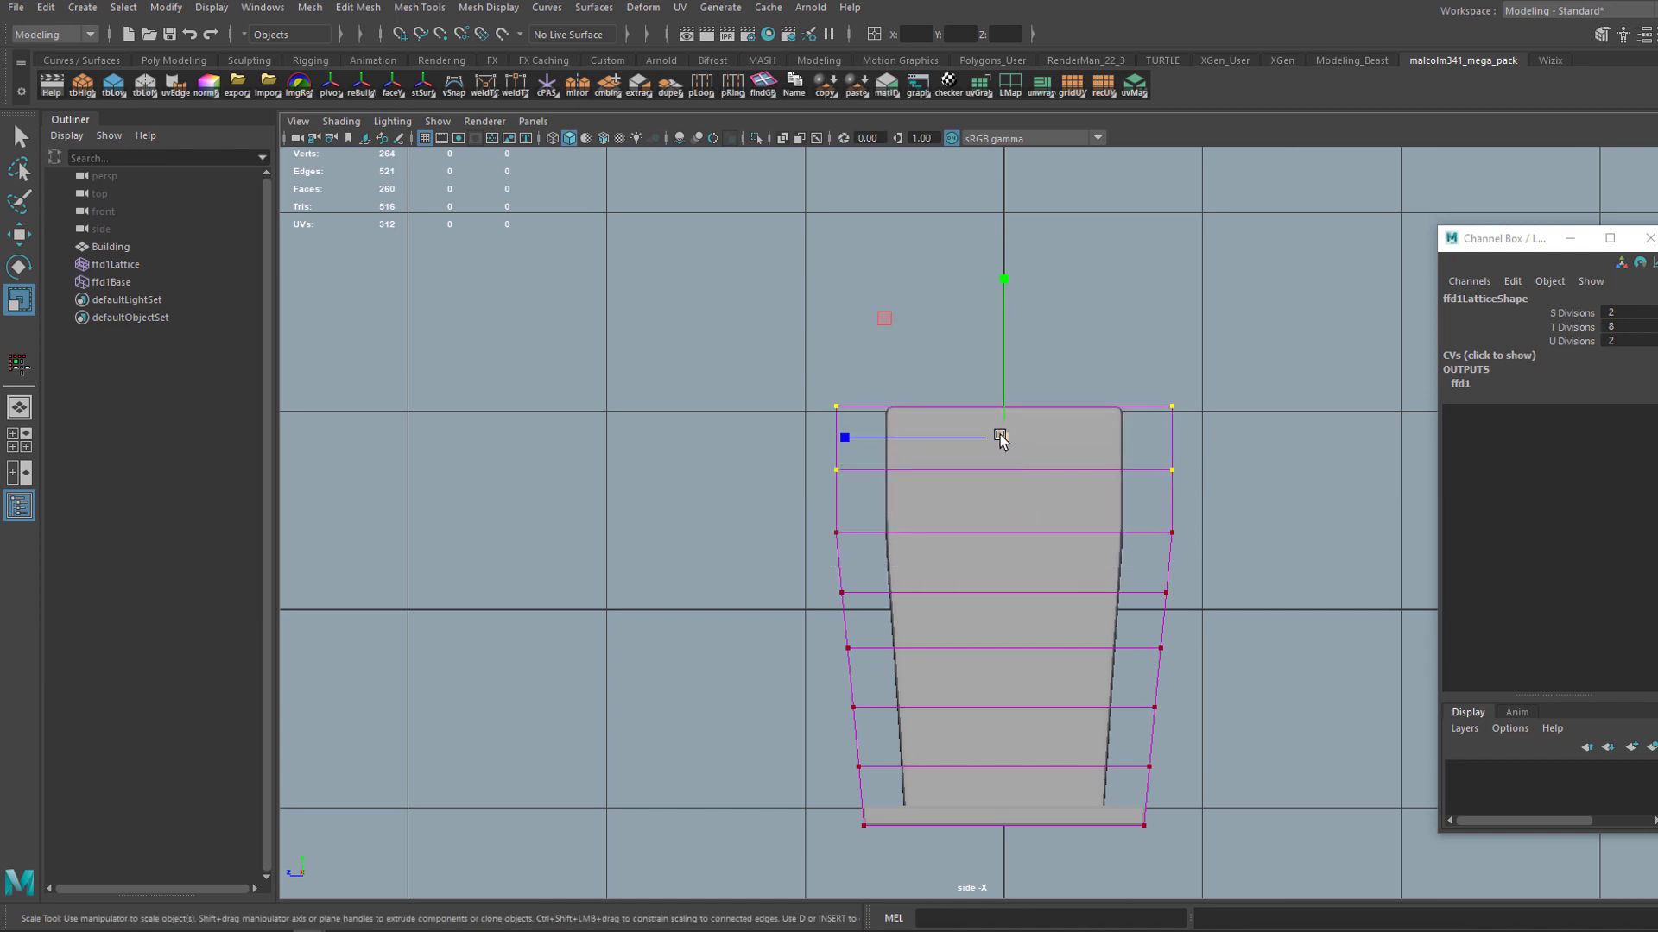
left_click_drag(1001, 437, 1015, 439)
left_click_drag(1244, 505, 753, 457)
left_click_drag(993, 400, 1005, 401)
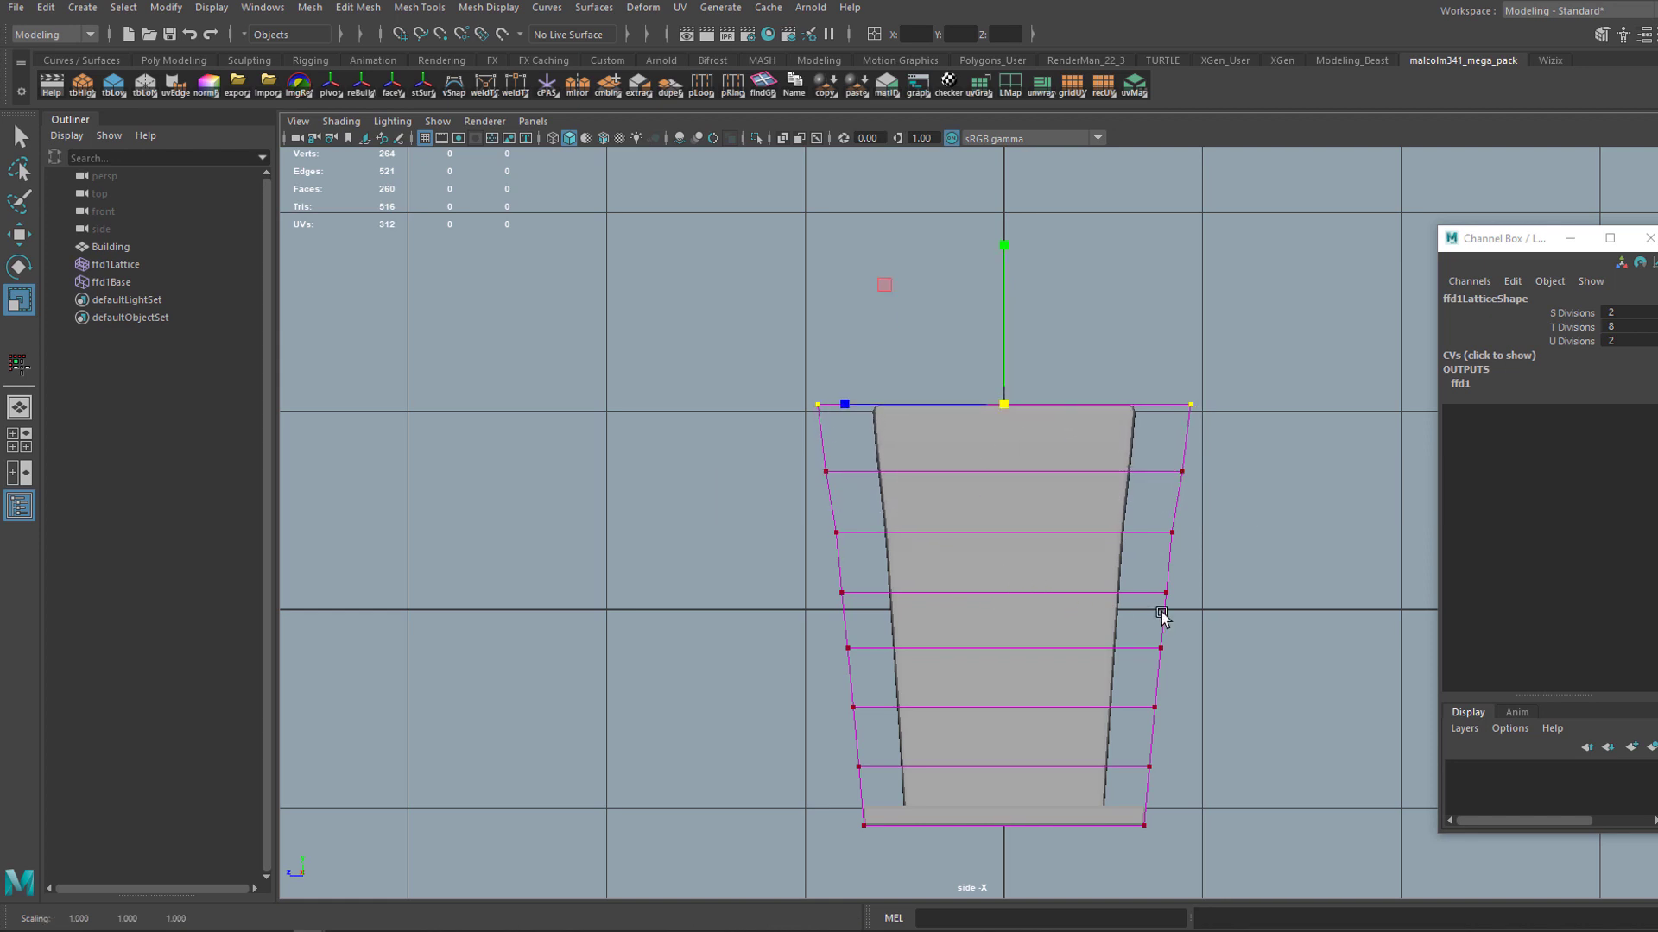
Even out the taper by scaling a middle lattice row slightly and narrowing the bottom rows around the base.
left_click_drag(1192, 614, 718, 585)
left_click_drag(1002, 591, 1002, 590)
left_click_drag(1196, 857, 812, 753)
left_click_drag(1006, 794, 1000, 791)
left_click_drag(1218, 745, 820, 689)
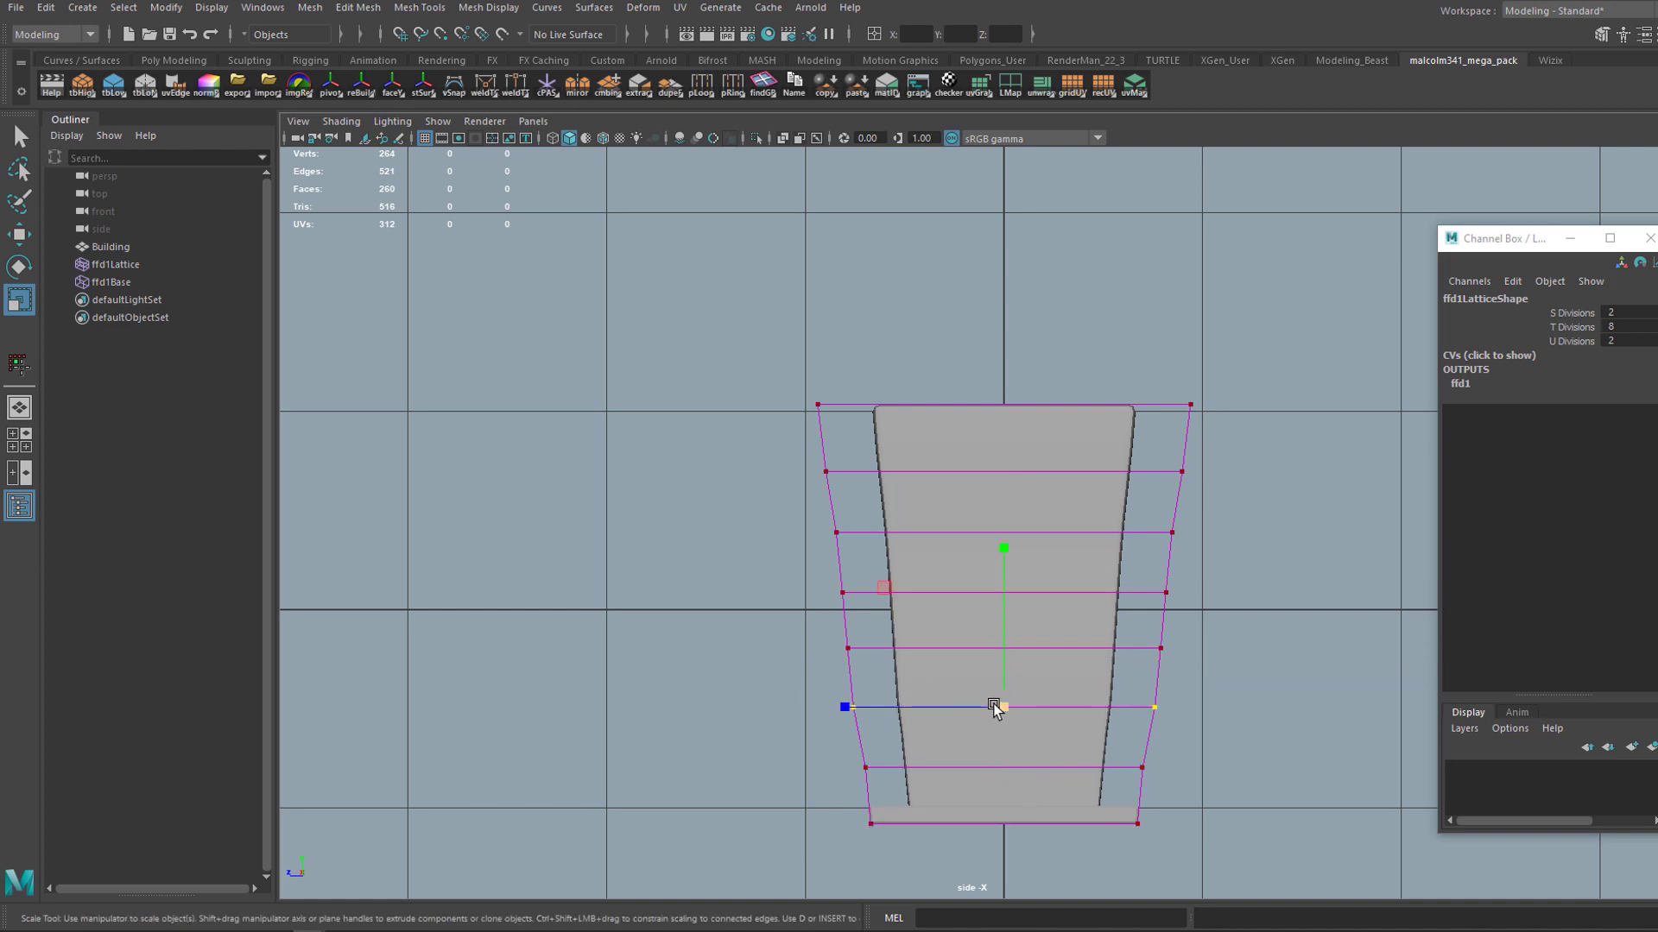
left_click_drag(995, 703, 989, 706)
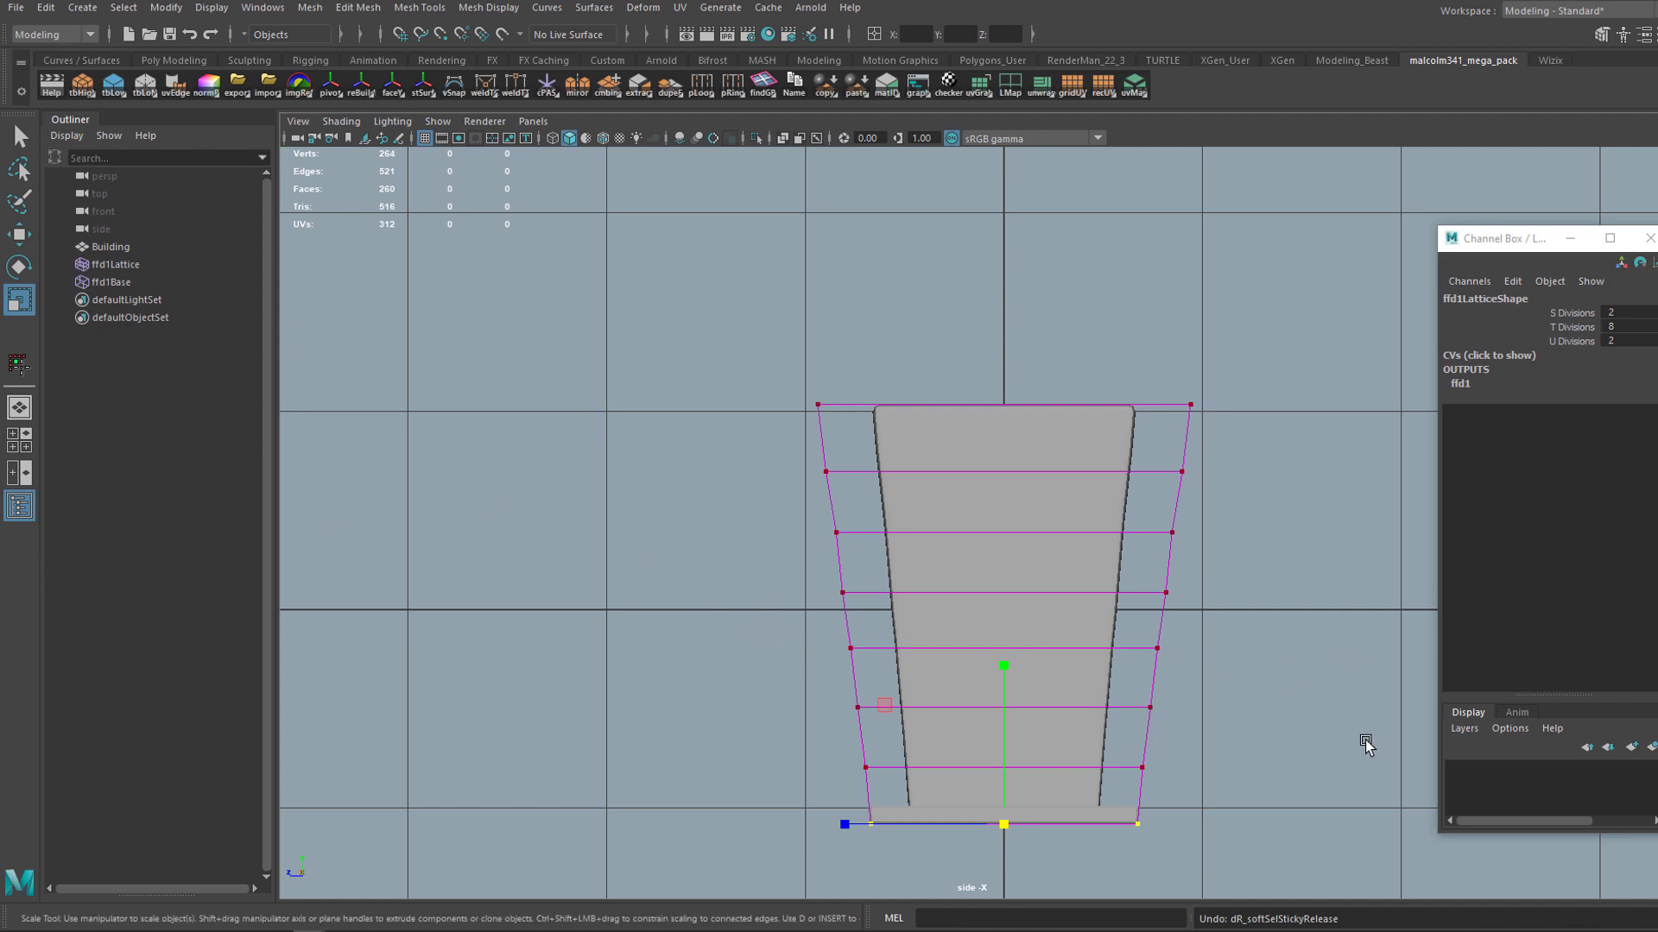
Select the bottom lattice row and increase the Select Tool's soft selection falloff radius so its influence reaches the rows above.
left_click_drag(1208, 862, 707, 810)
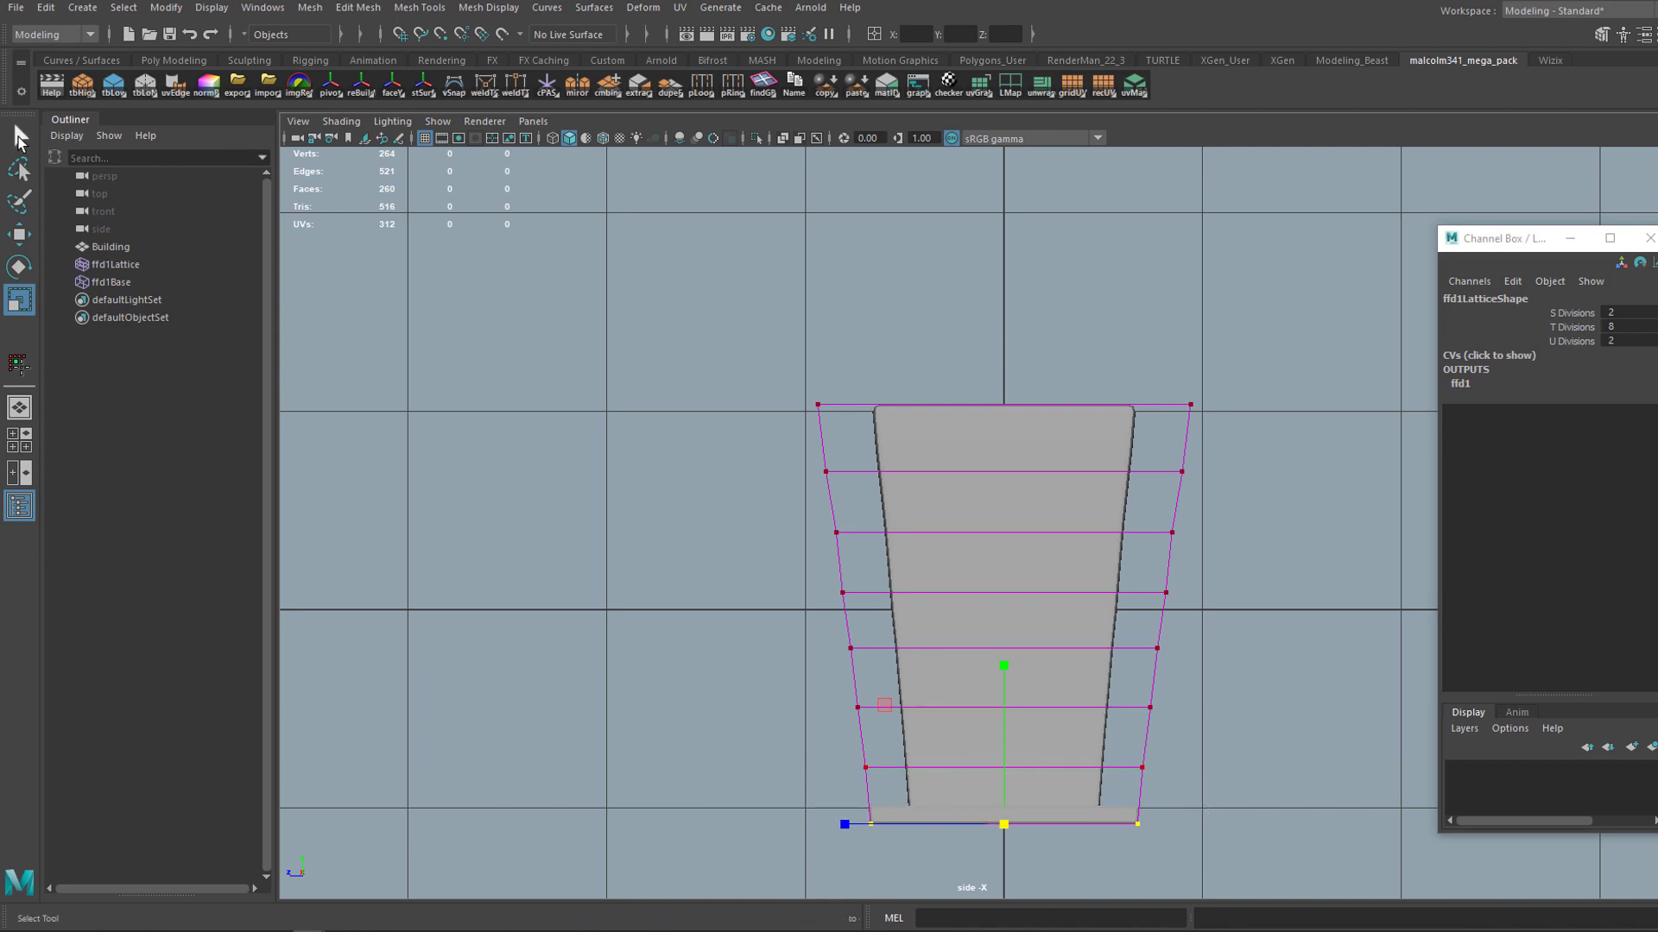
double_click(20, 138)
left_click_drag(732, 248, 494, 179)
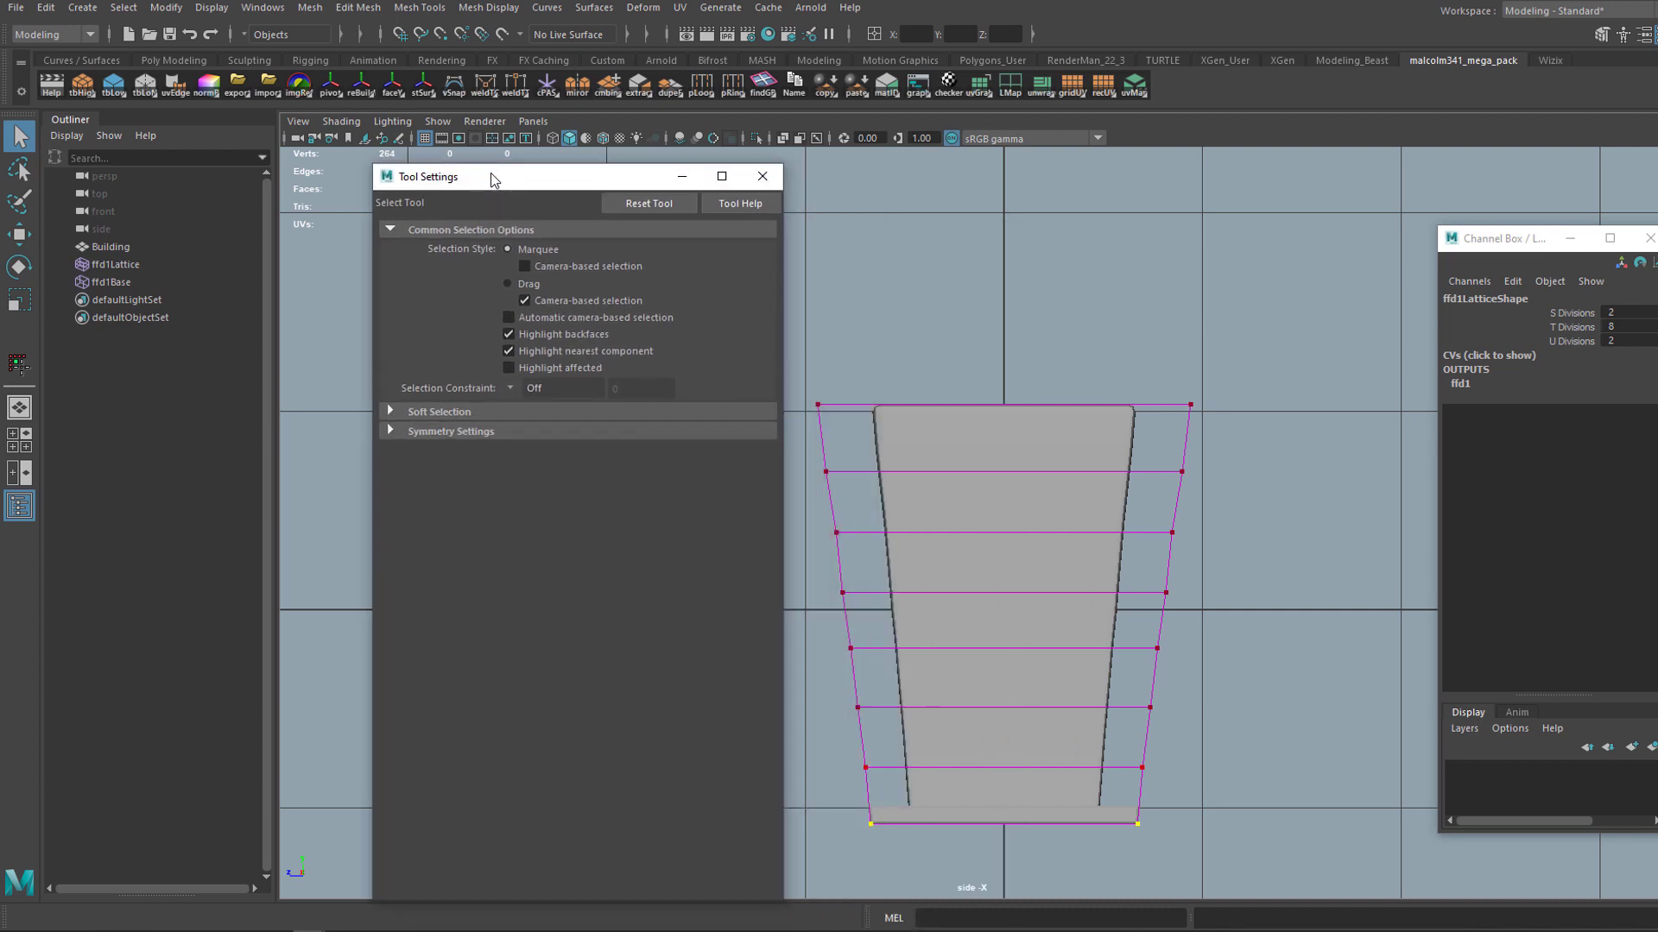
left_click(399, 411)
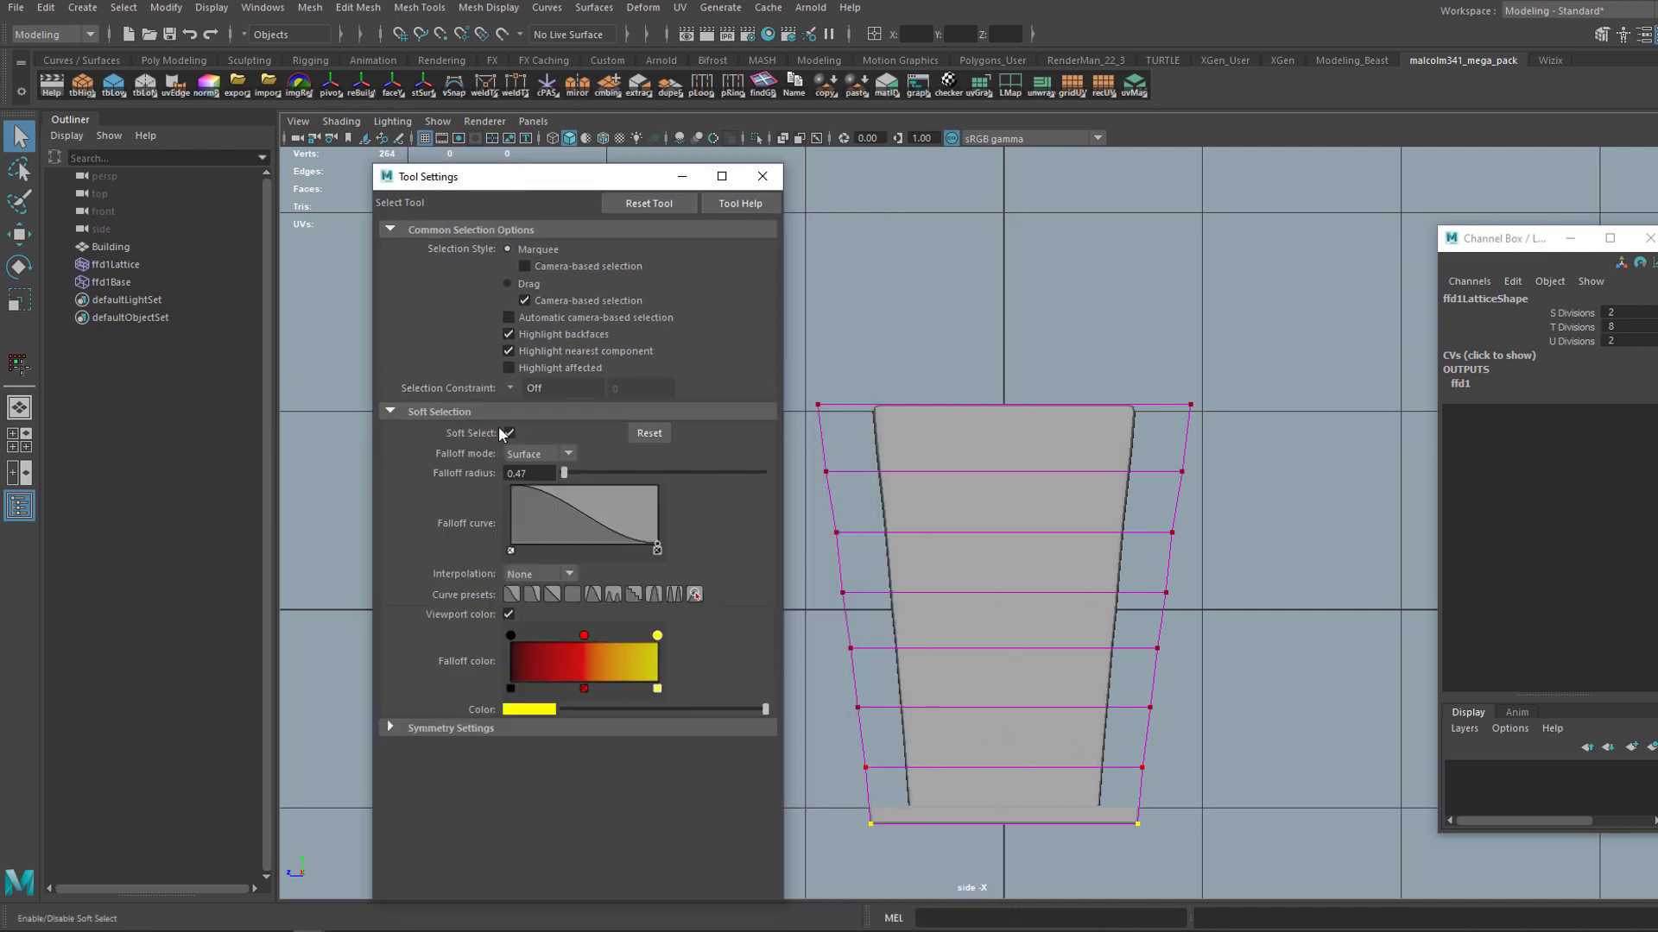
mouse_move(564, 473)
left_mouse_down()
mouse_move(600, 473)
mouse_move(582, 475)
left_mouse_up()
left_click_drag(820, 624, 820, 587)
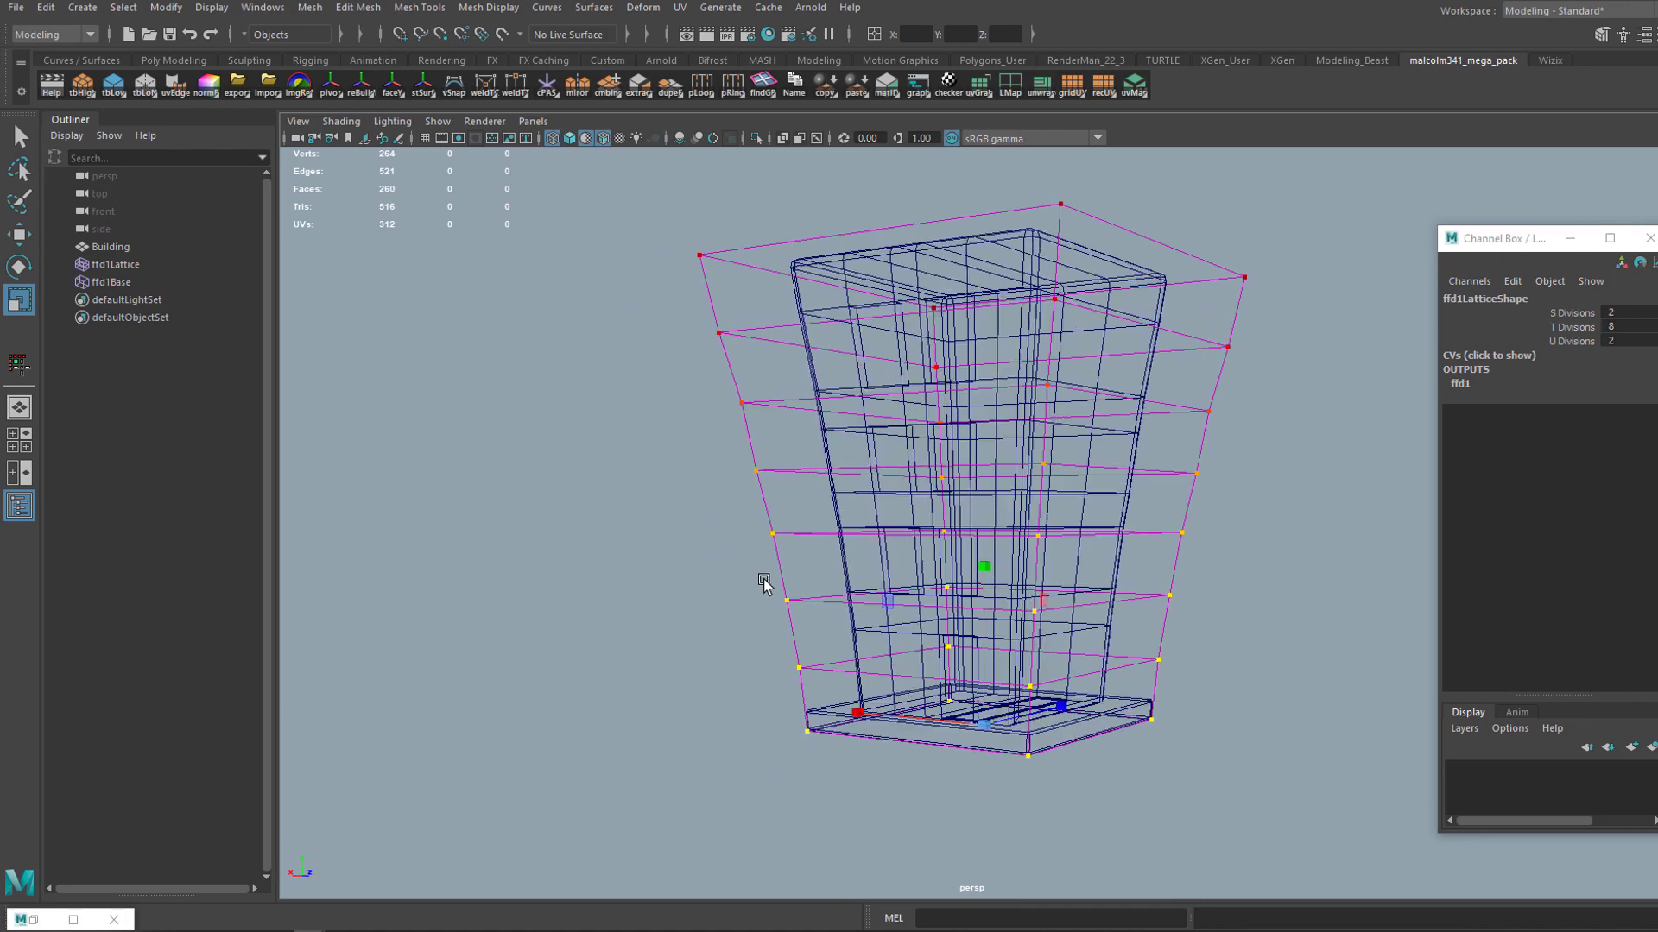
Return the lattice to object mode, try deleting it and undo the deletion.
left_click_drag(1061, 370, 974, 475, "alt")
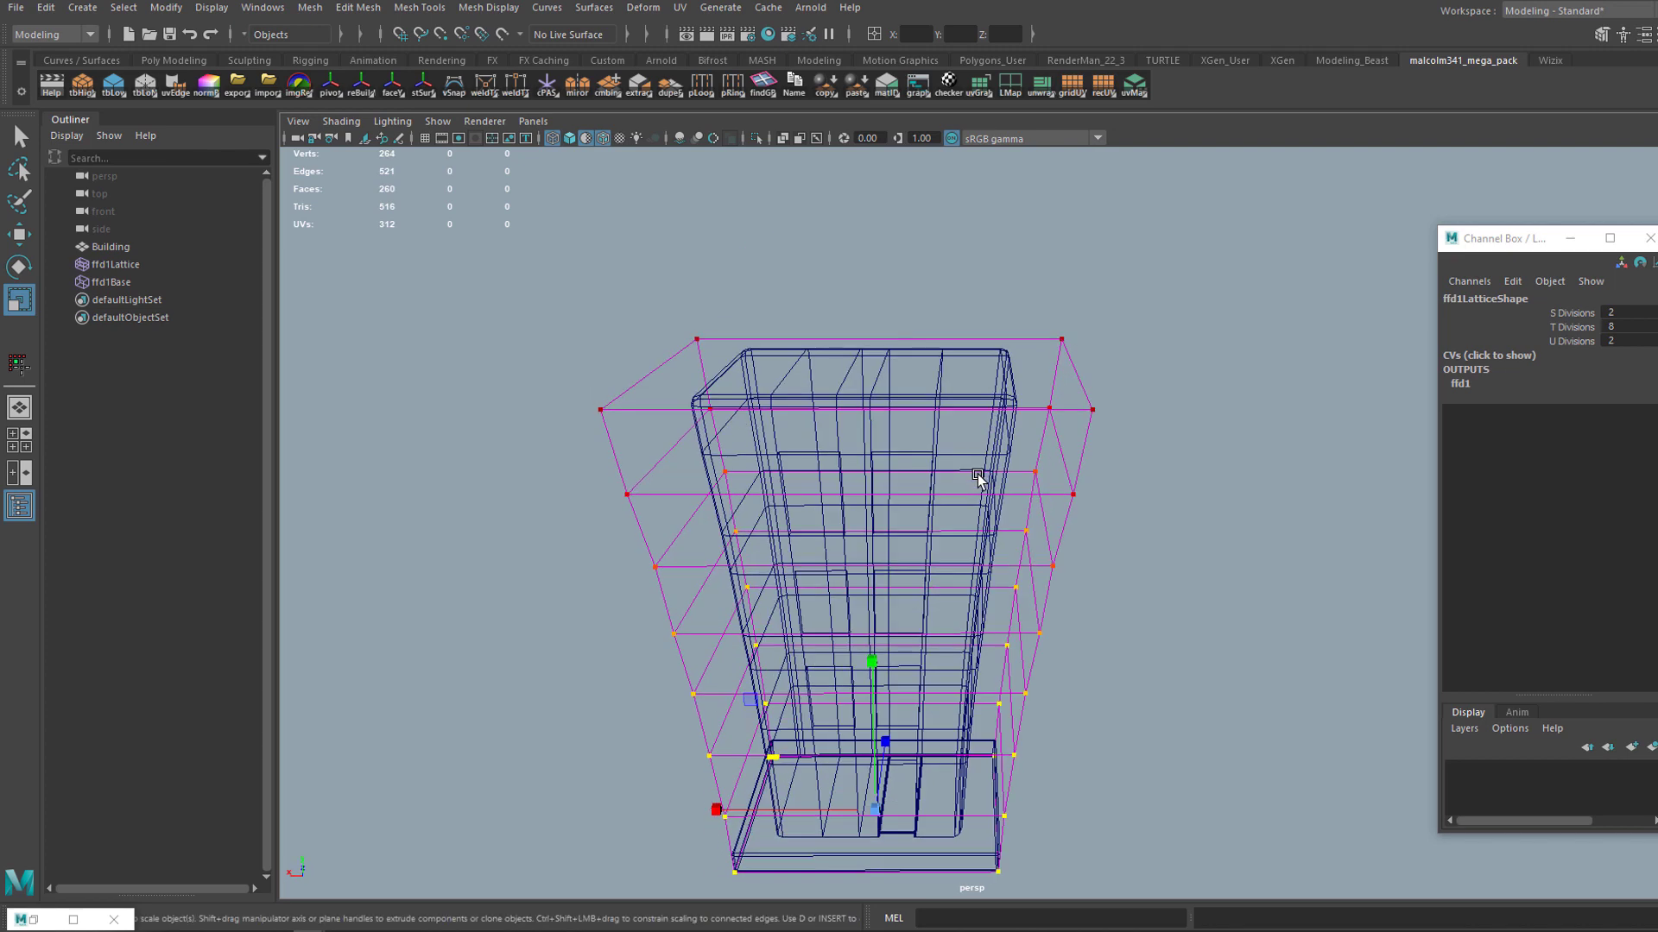
right_click(1023, 362)
left_click(1090, 347)
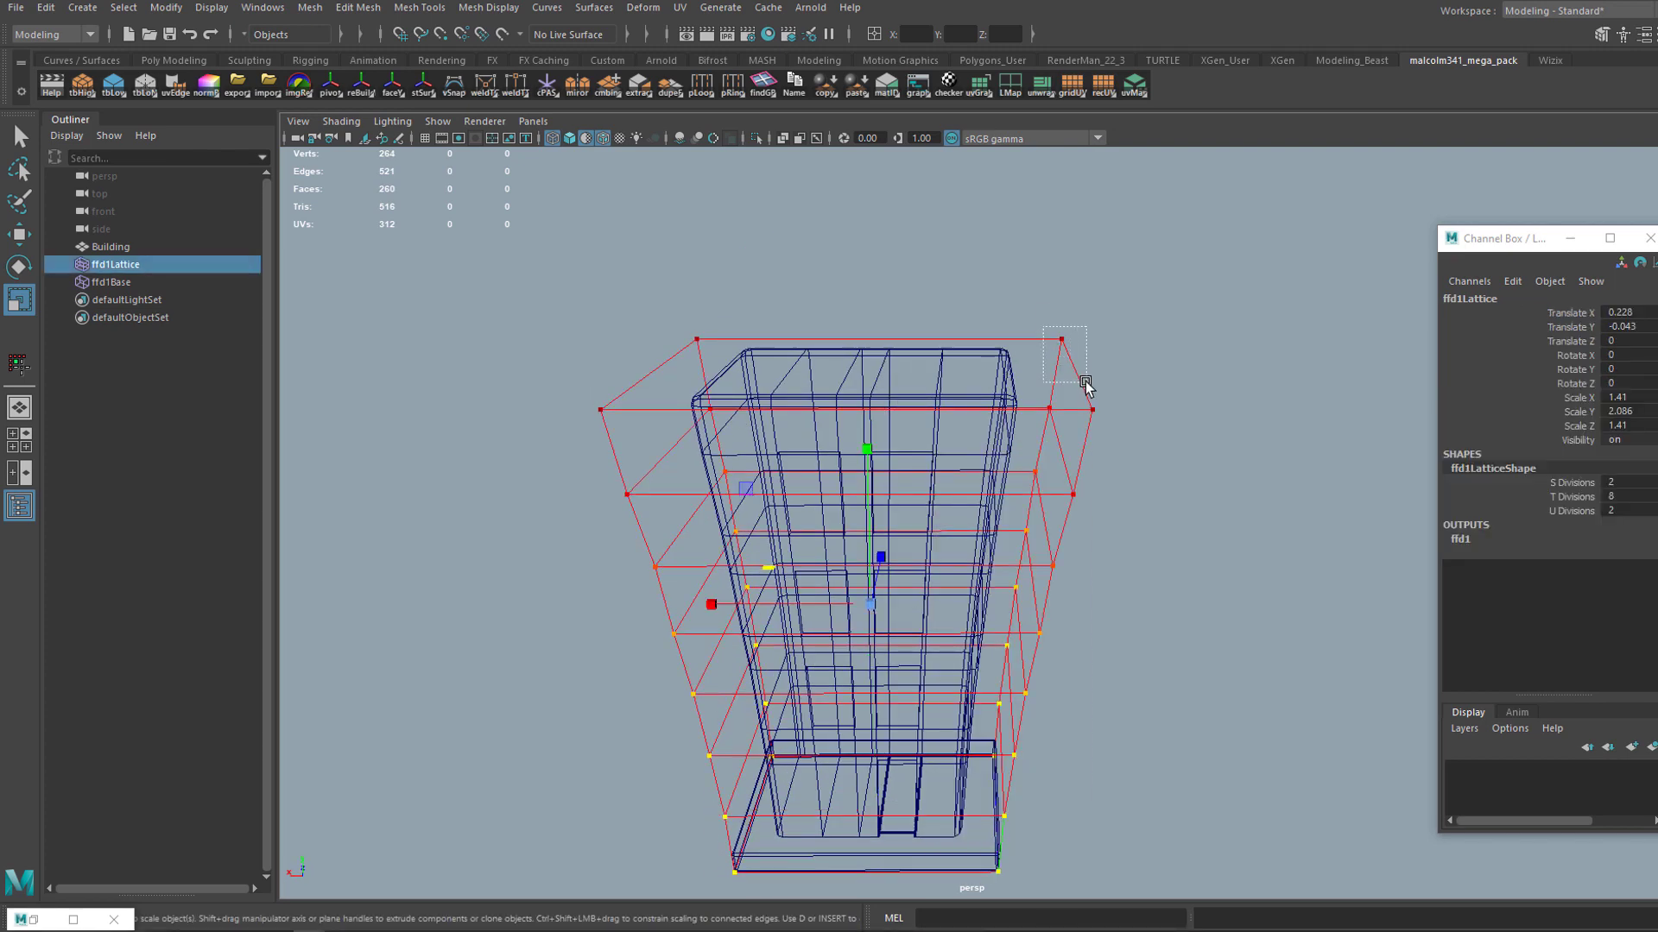
left_click_drag(1088, 385, 1087, 385)
key("Delete")
key("ctrl+z")
Select the Building mesh together with its lattice and delete their history to bake in the deformation.
scroll(939, 478, "down", 5)
left_click_drag(762, 340, 1132, 777)
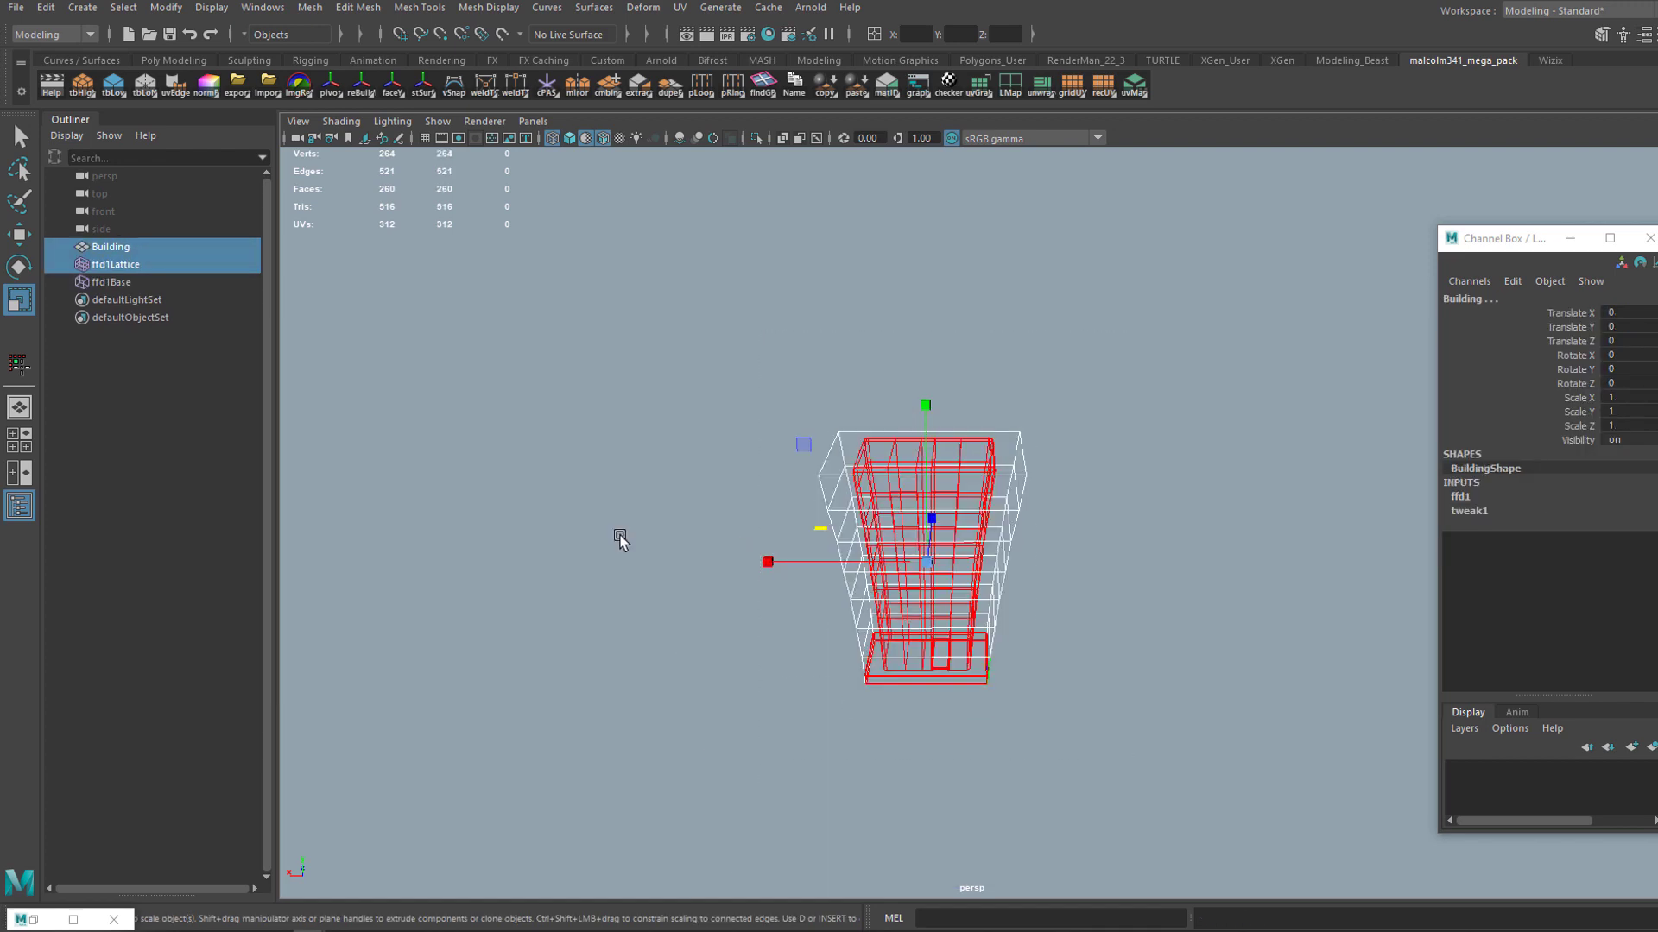
scroll(1070, 477, "up", 4)
mouse_move(1073, 490)
left_mouse_down()
mouse_move(1009, 456)
mouse_move(1080, 437)
mouse_move(1099, 484)
left_mouse_up()
left_click(45, 8)
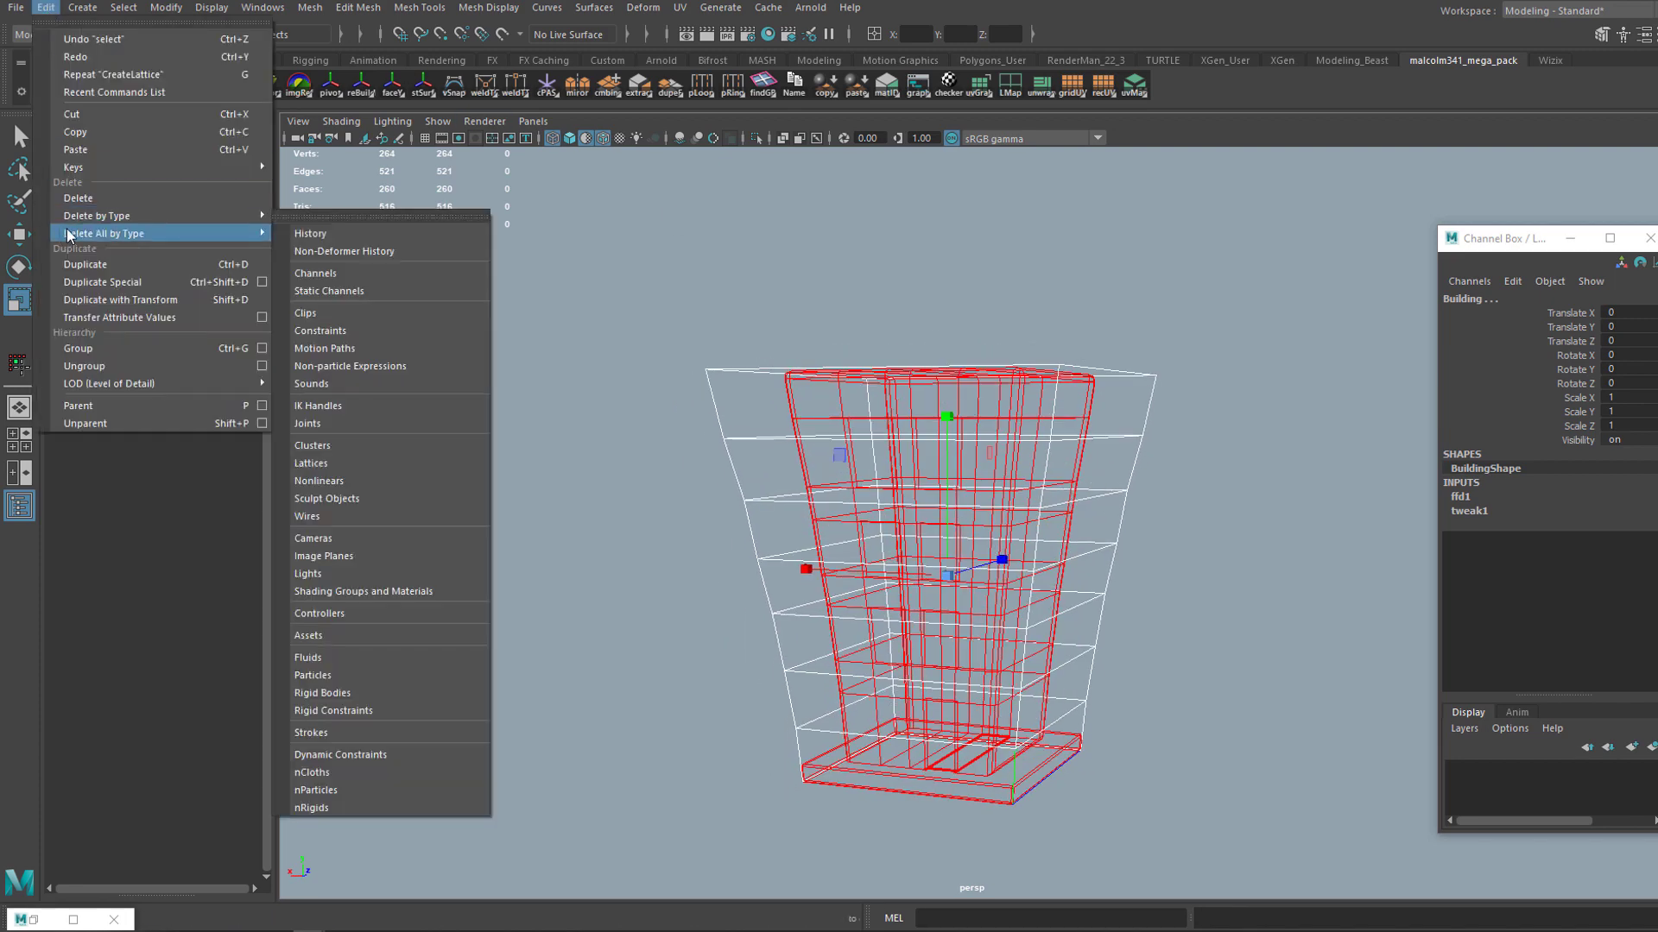
left_click(344, 216)
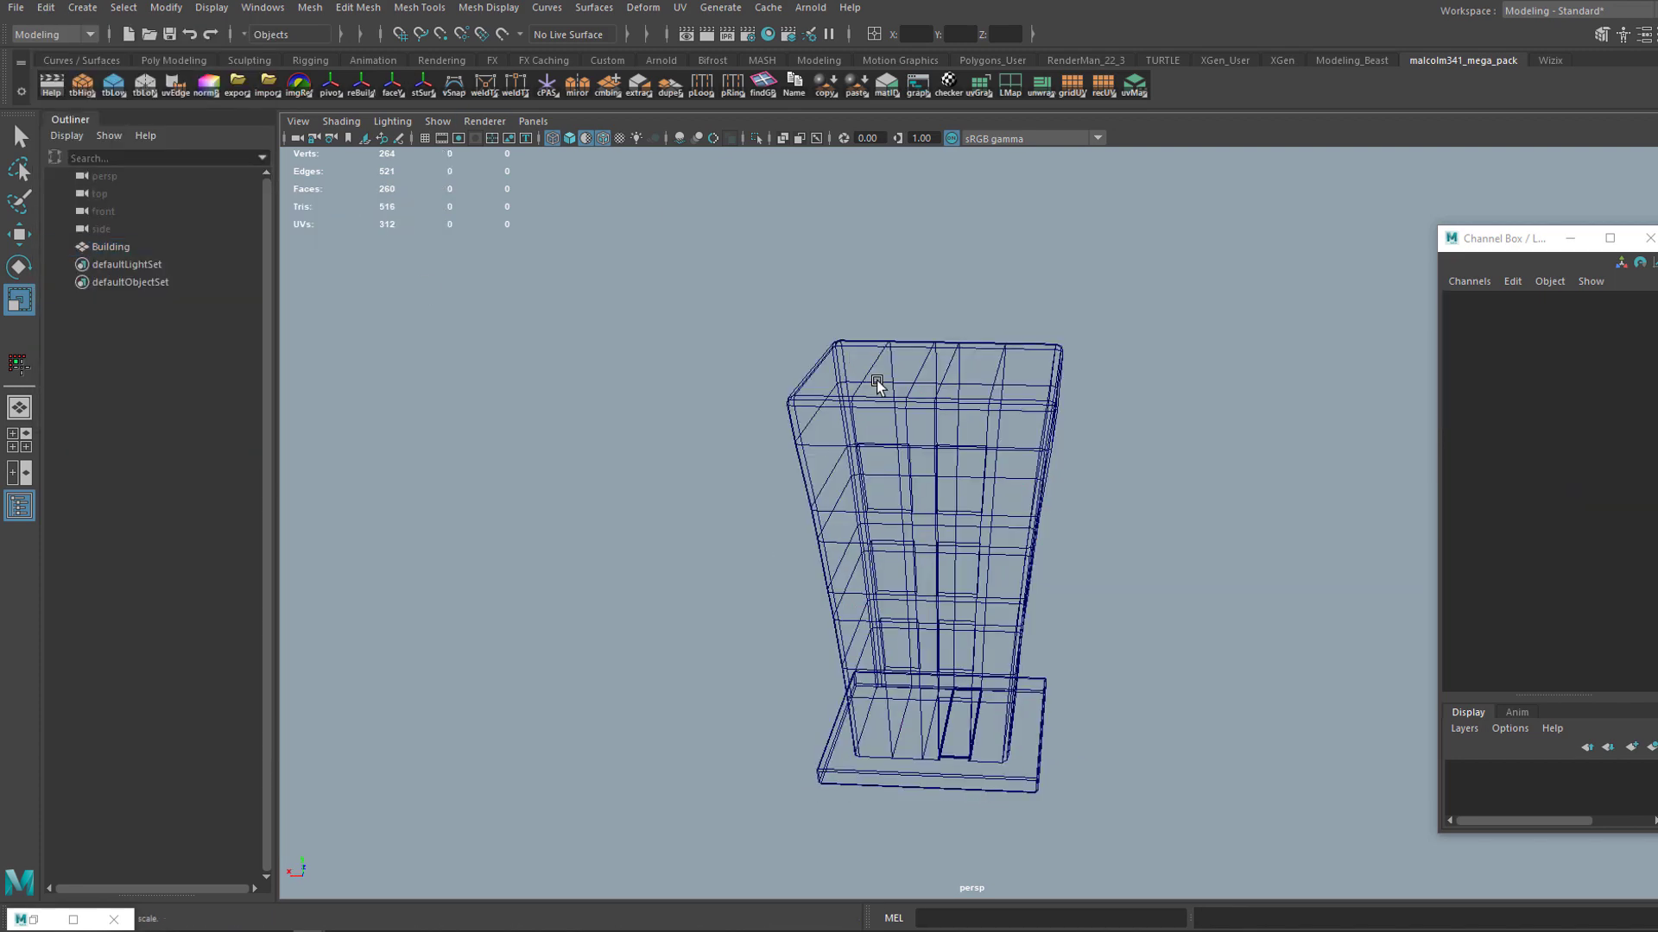
Switch back to shaded display, select the Building mesh and examine its tapered shape from several angles.
mouse_move(940, 435)
left_mouse_down()
mouse_move(939, 392)
mouse_move(1062, 392)
mouse_move(1098, 414)
mouse_move(1038, 475)
mouse_move(1110, 518)
mouse_move(1050, 562)
left_mouse_up()
key("5")
scroll(1120, 451, "up", 3)
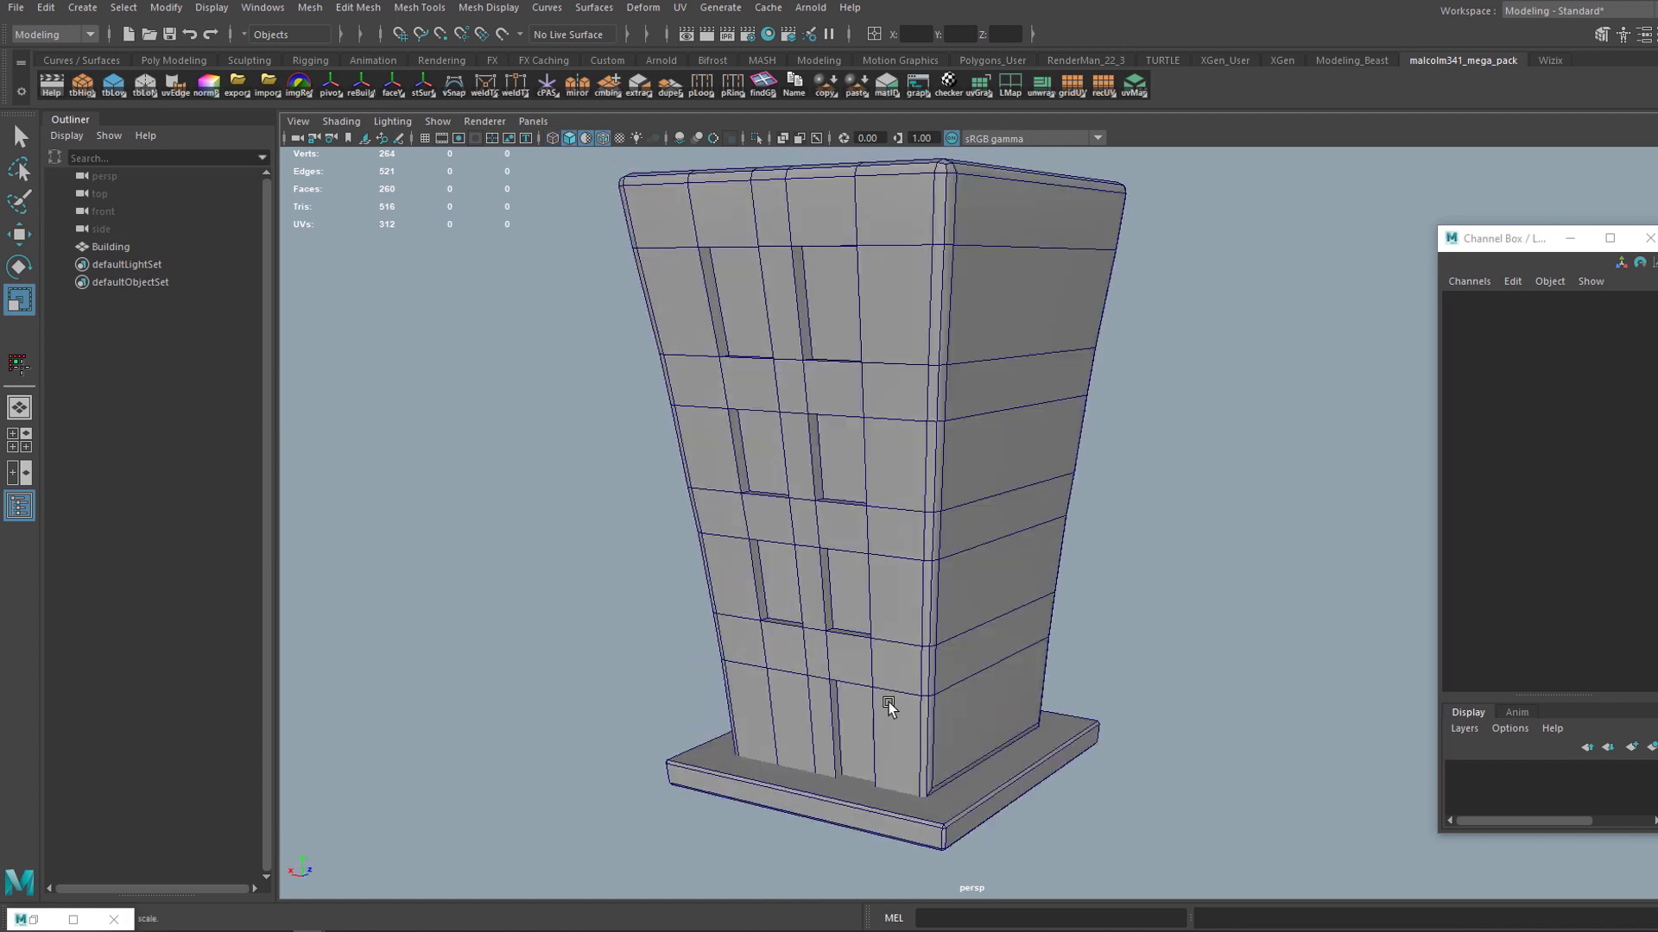
left_click(825, 582)
left_click_drag(862, 566, 833, 534)
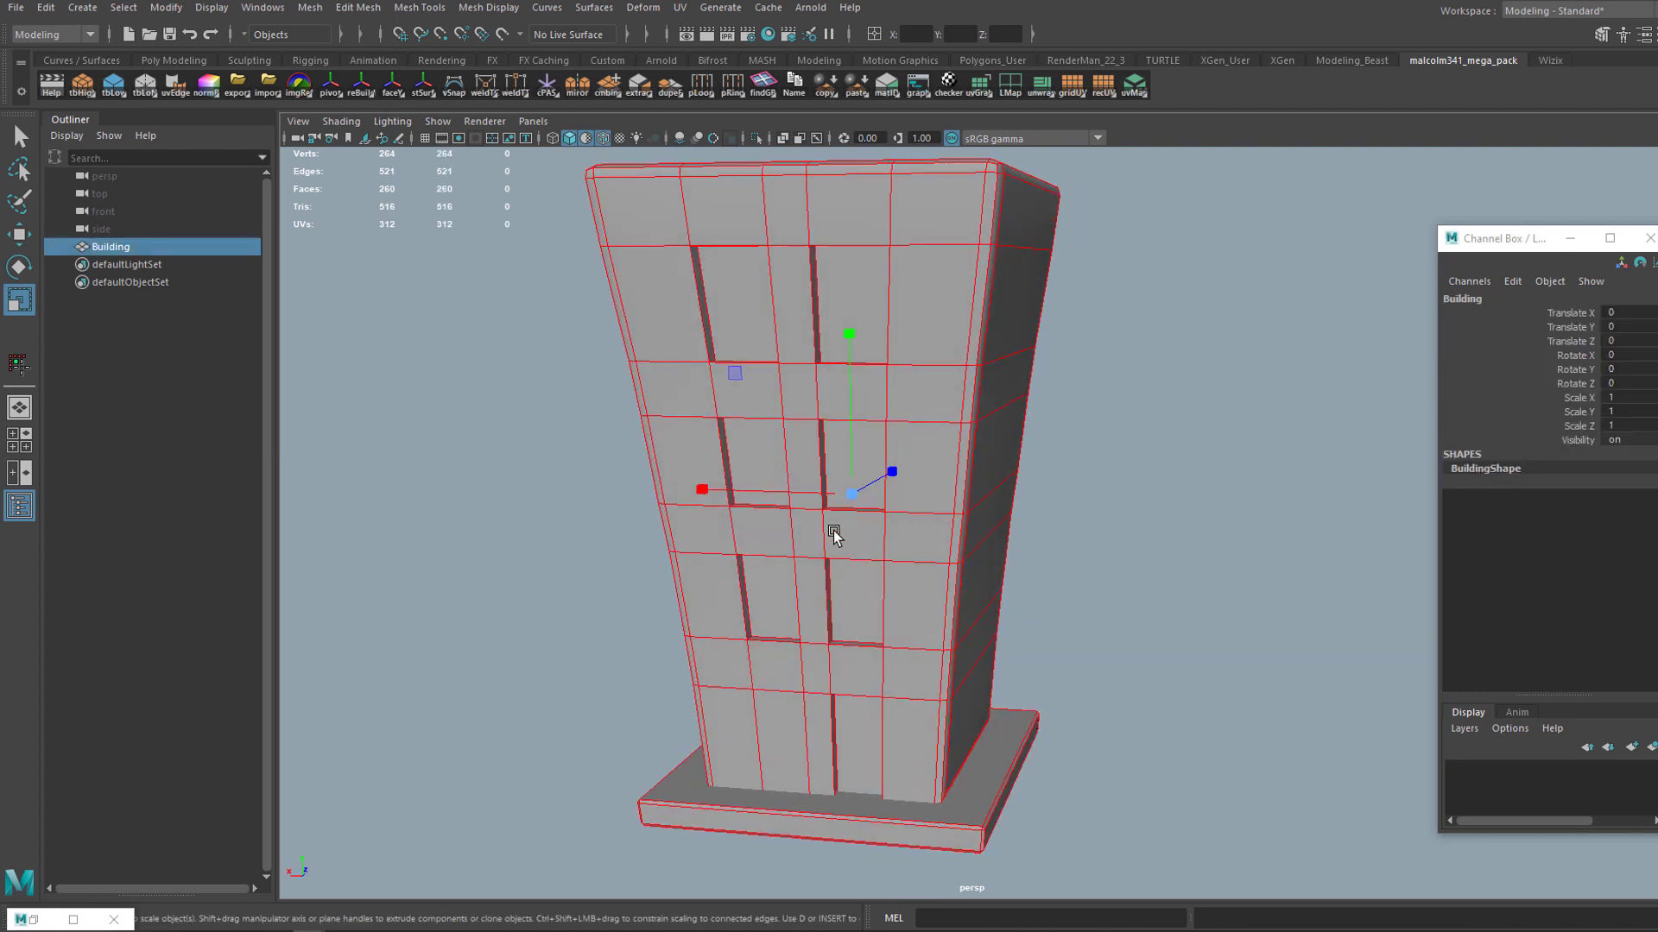
left_click_drag(833, 532, 770, 460)
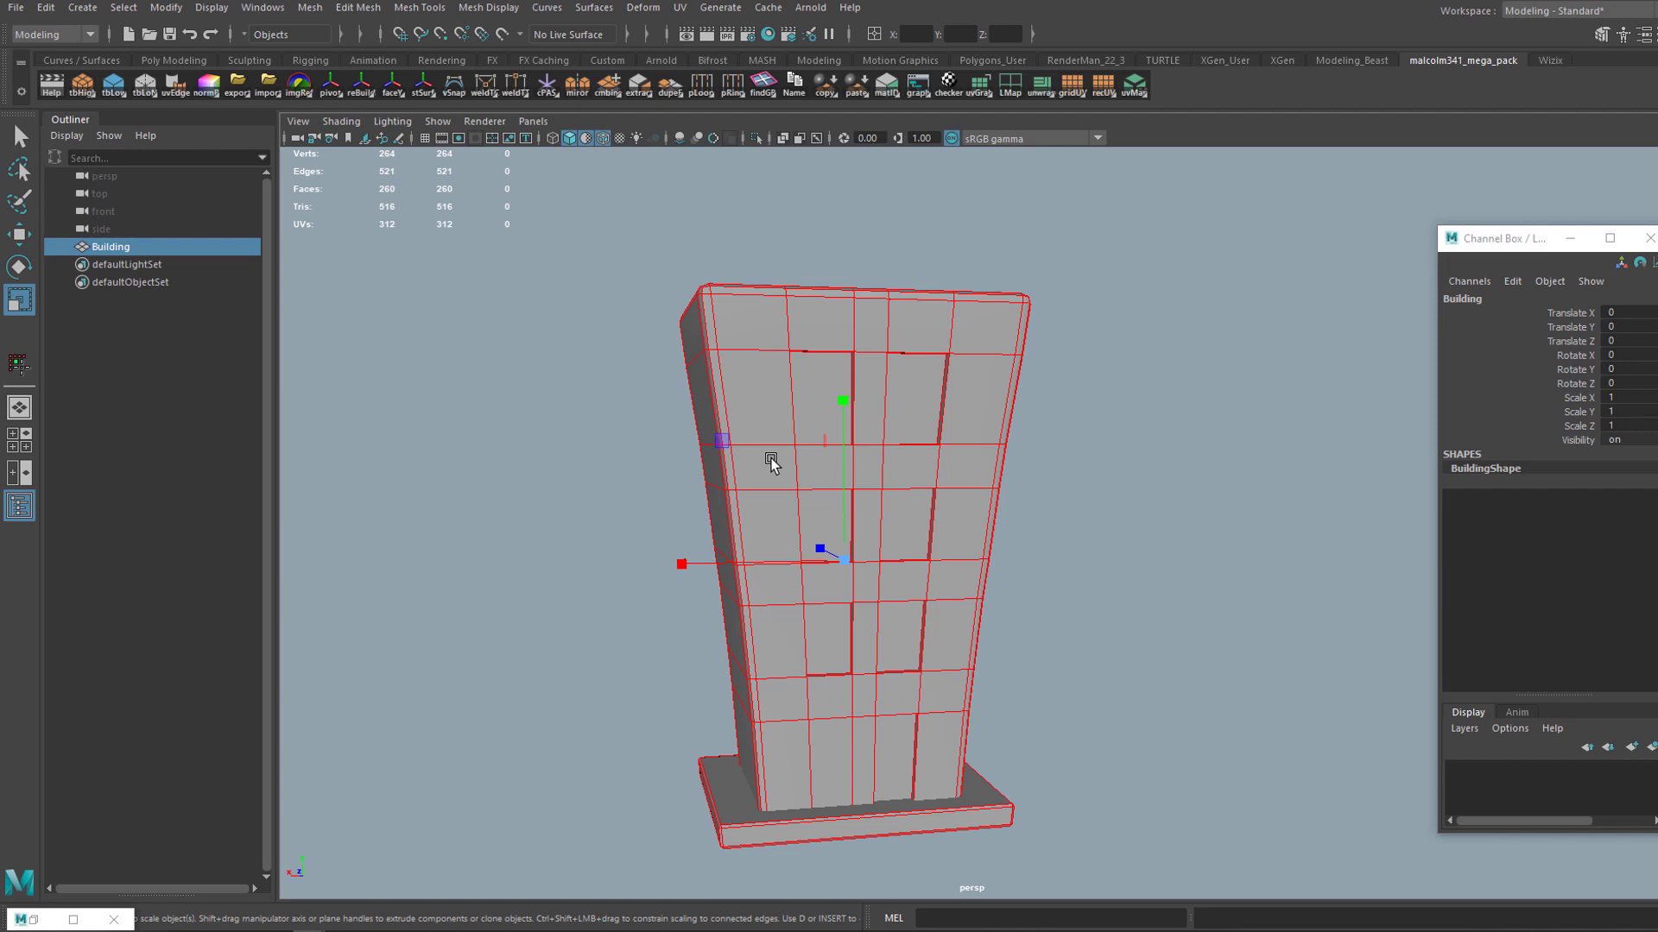